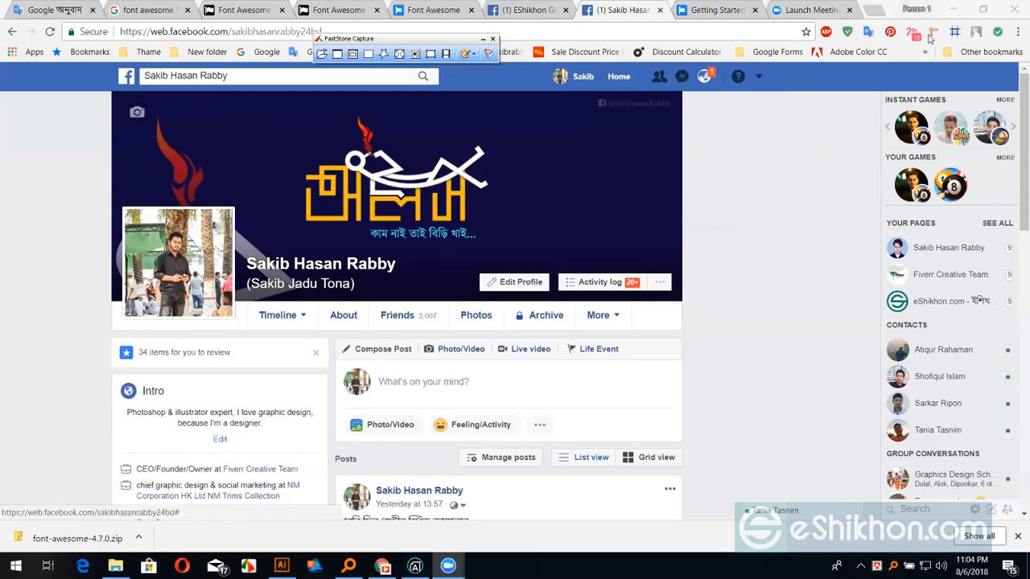
# Look over the Font Awesome site in Chrome, scrolling through the page
pyautogui.click(282, 565)
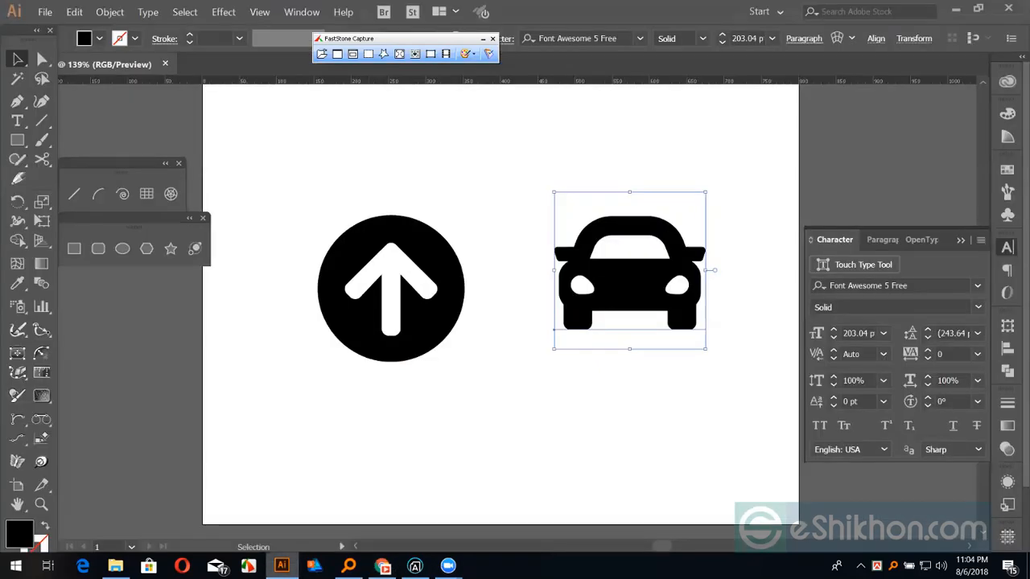
pyautogui.click(281, 566)
pyautogui.click(429, 11)
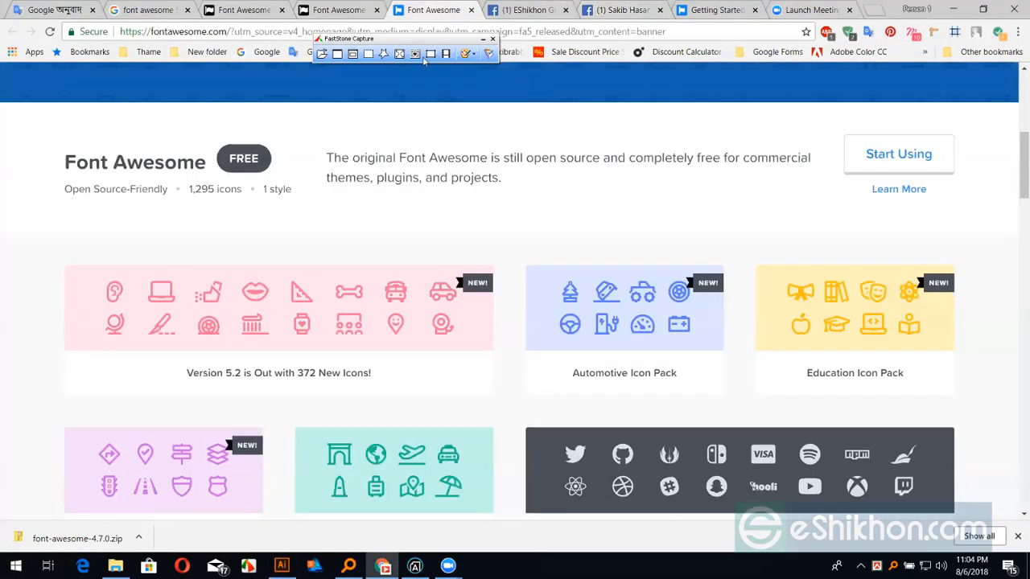
pyautogui.scroll(5, 483, 206)
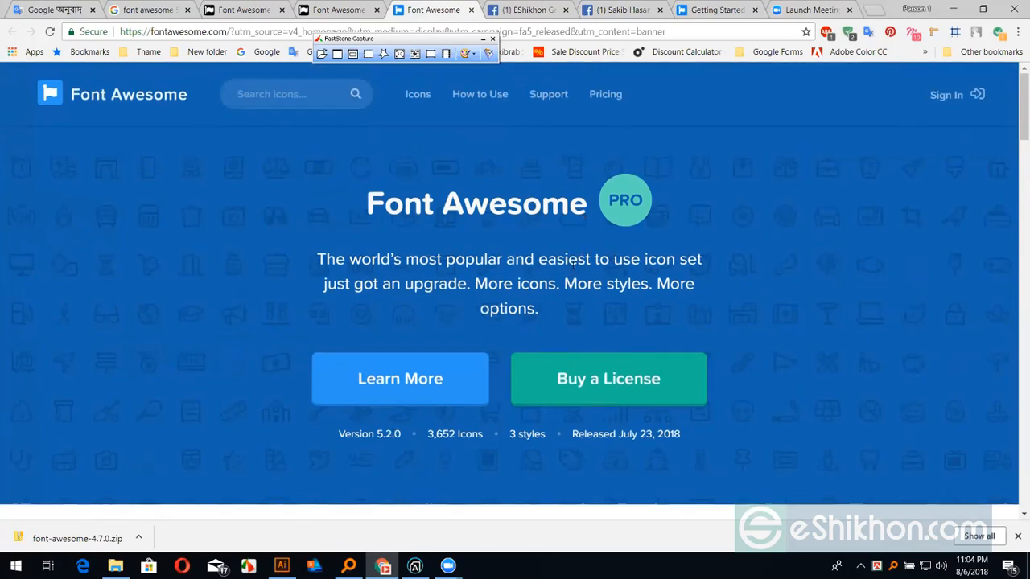
pyautogui.scroll(-1, 535, 290)
pyautogui.scroll(-1, 535, 290)
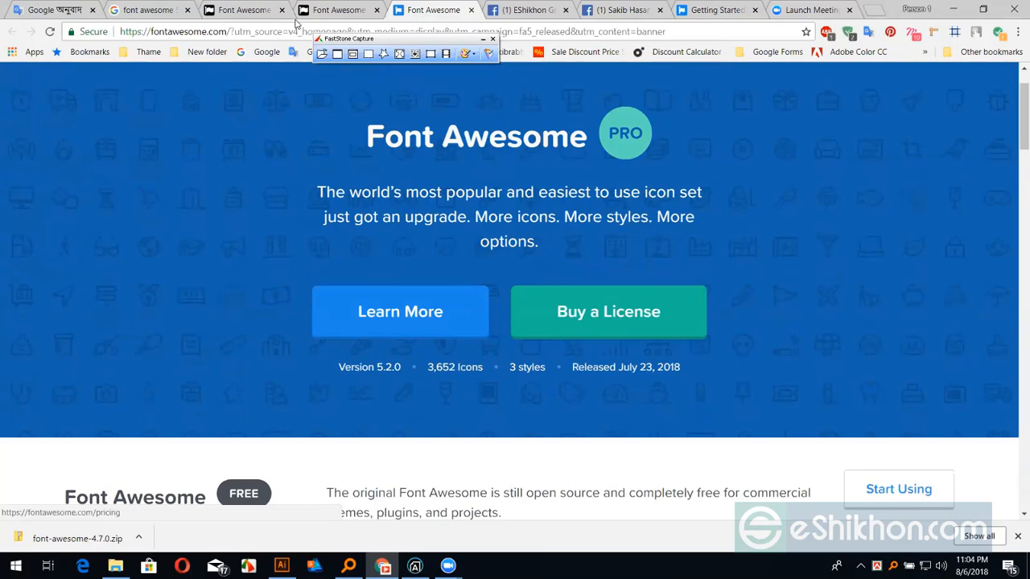
pyautogui.scroll(1, 526, 14)
# Check the EShikhon course group post, then return to the Illustrator artwork
pyautogui.click(520, 12)
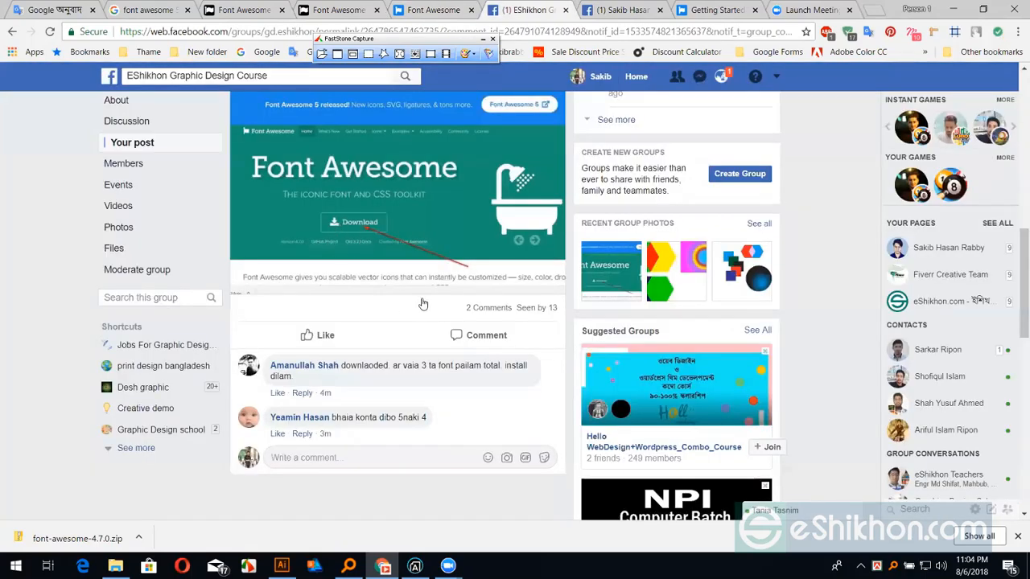
pyautogui.scroll(1, 369, 165)
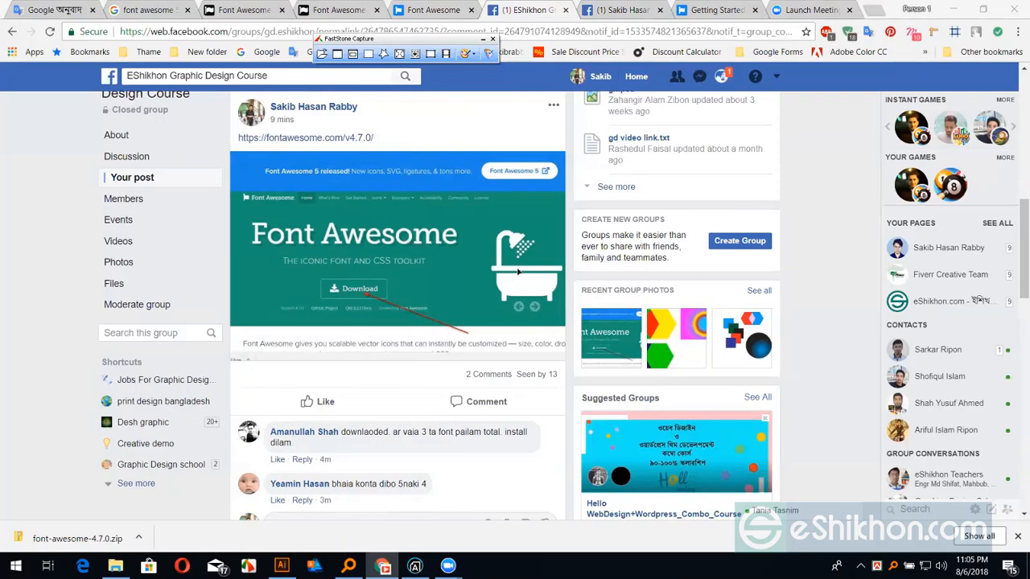
pyautogui.hotkey('alt', 'Tab')
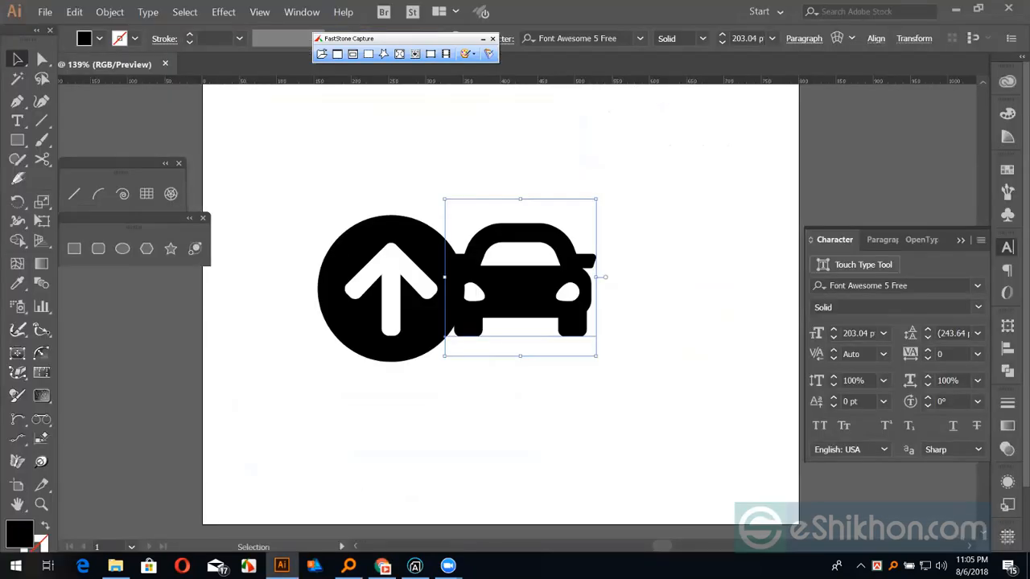
# Close the Font Awesome 4.7.0 home page tab in Chrome
pyautogui.hotkey('alt', 'Tab')
pyautogui.click(343, 9)
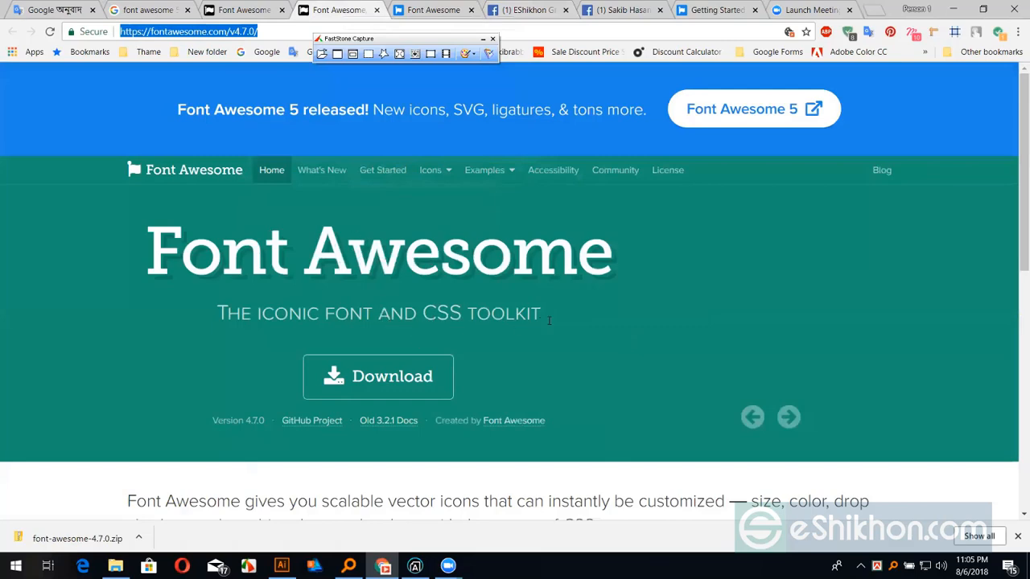
pyautogui.hotkey('ctrl', 'w')
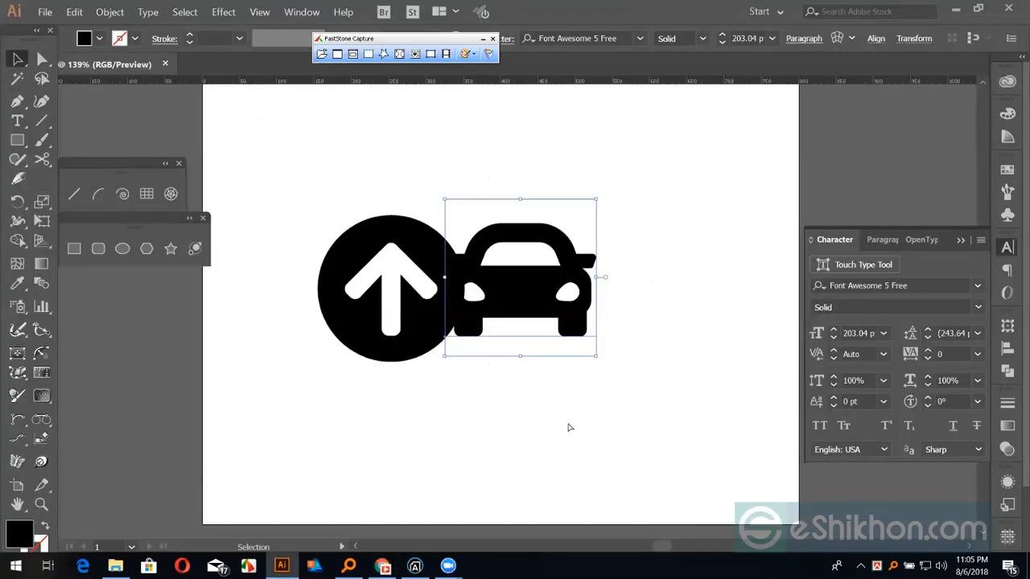
# Paste the lightbulb glyph, enlarge it, and set it in Font Awesome 5 Free Regular
pyautogui.hotkey('ctrl', 'v')
pyautogui.moveTo(496, 318); pyautogui.dragTo(562, 411)
pyautogui.moveTo(521, 342); pyautogui.dragTo(720, 208)
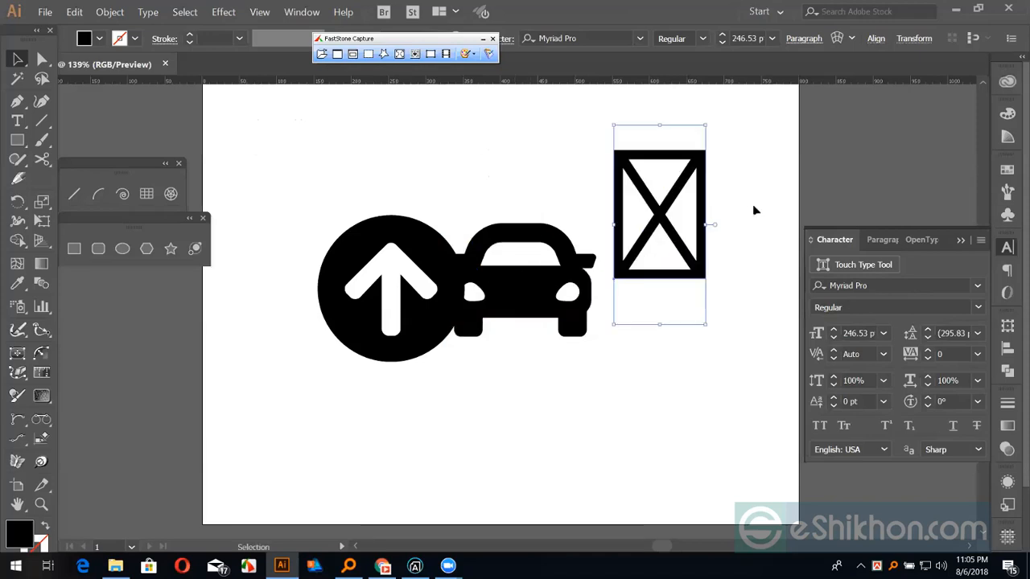
pyautogui.click(846, 285)
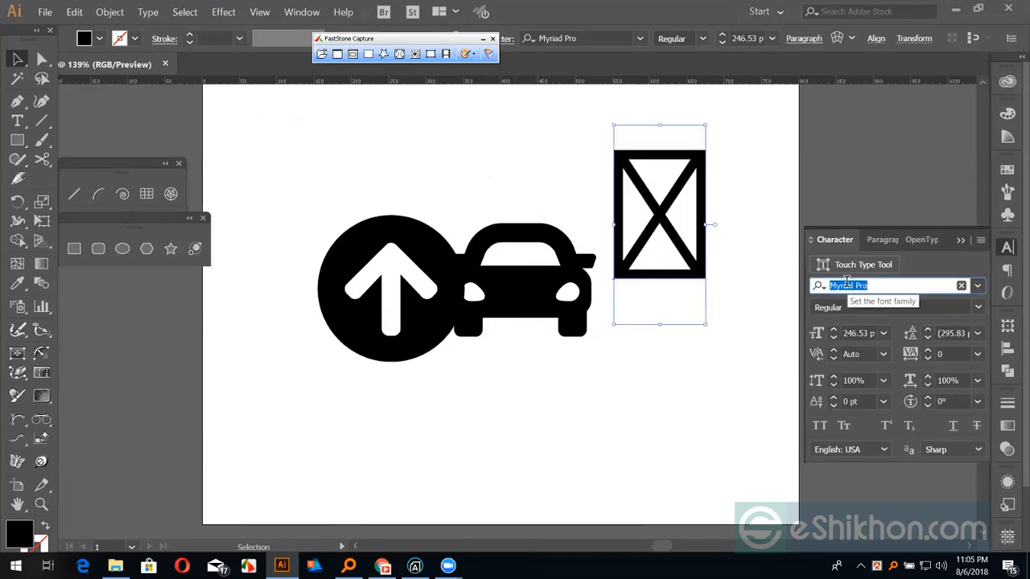
pyautogui.write('fo')
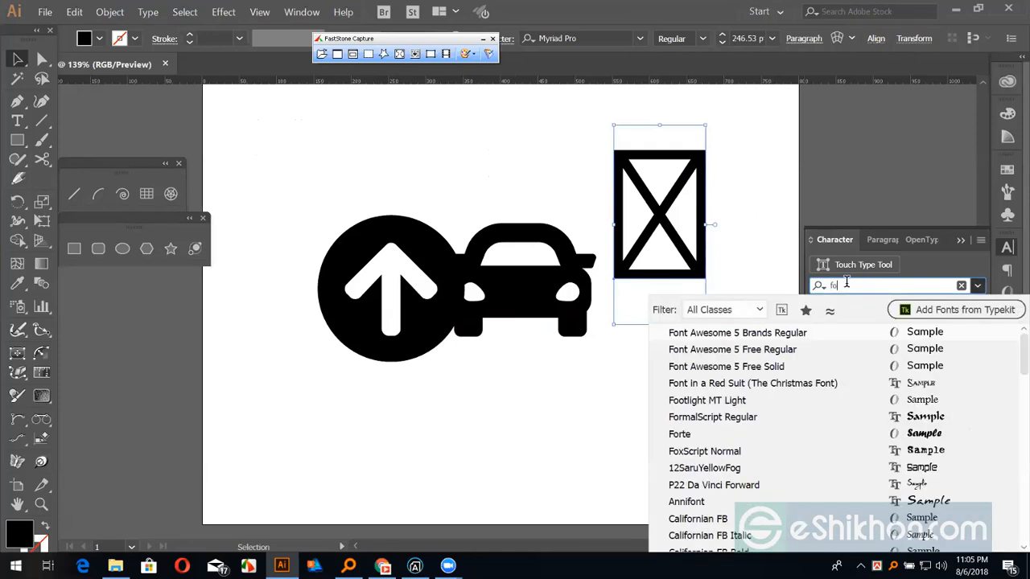
pyautogui.write('nt')
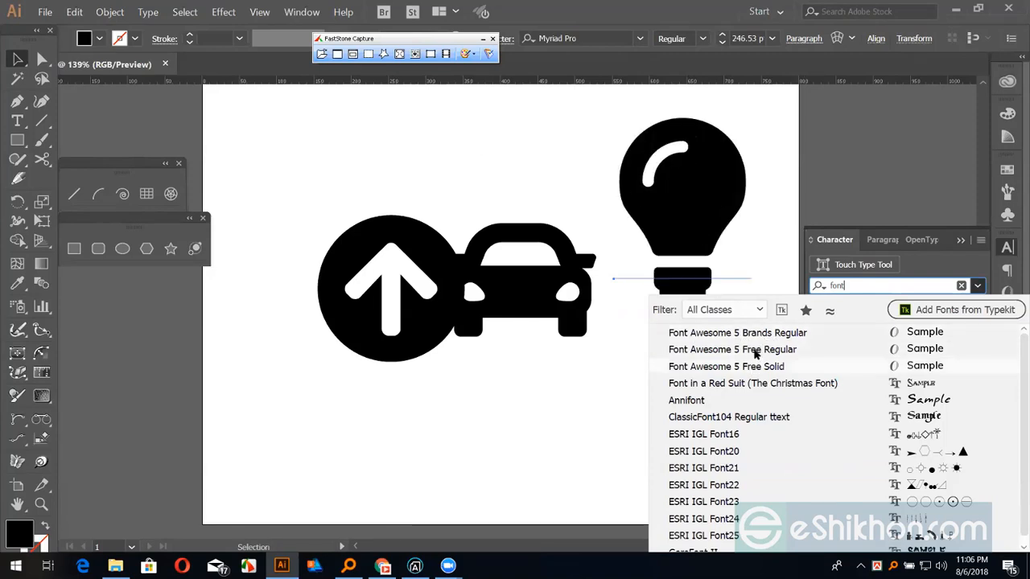
pyautogui.click(755, 354)
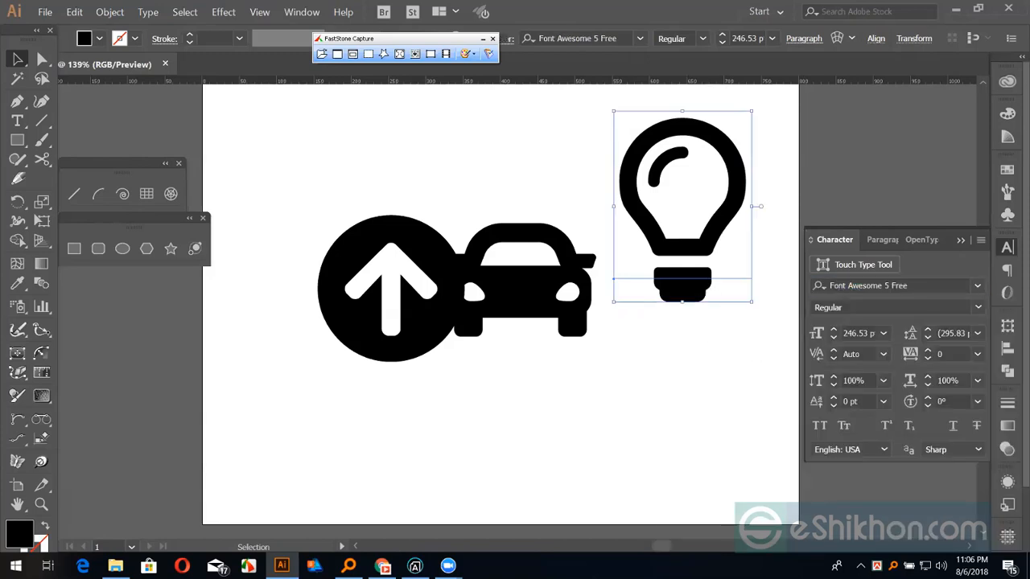
# Rearrange the lightbulb, car and arrow-circle icons across the artboard
pyautogui.moveTo(687, 264); pyautogui.dragTo(249, 360)
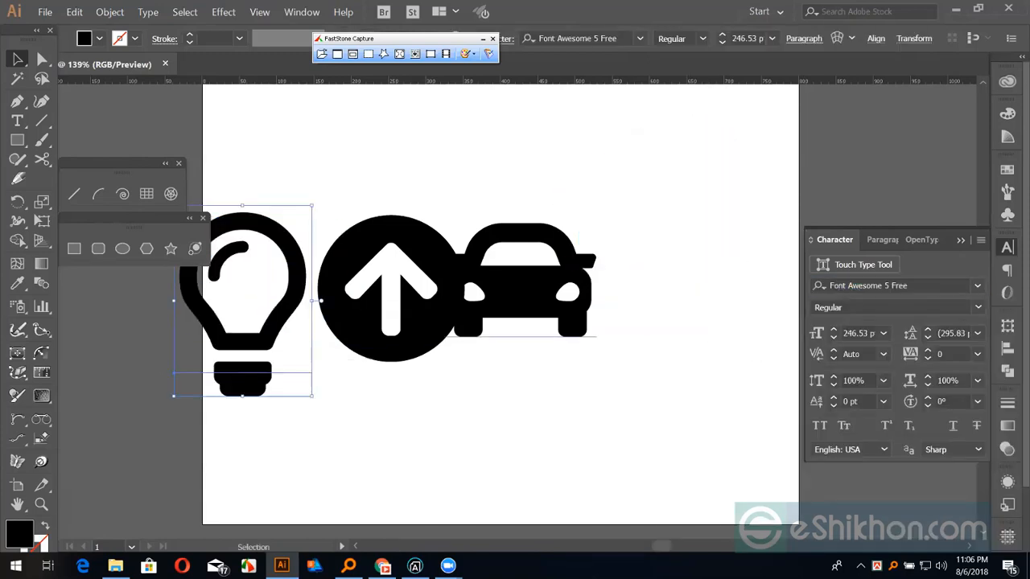
pyautogui.moveTo(516, 271); pyautogui.dragTo(669, 272)
pyautogui.moveTo(483, 266); pyautogui.dragTo(579, 203)
pyautogui.click(502, 391)
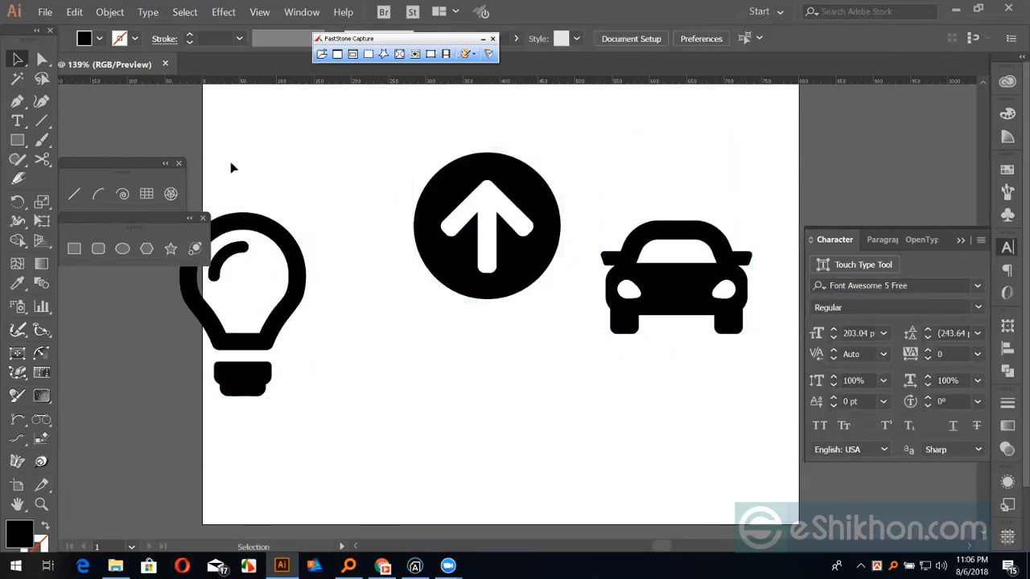
# Delete all three icons and re-centre the empty artboard in the window
pyautogui.moveTo(247, 174); pyautogui.dragTo(663, 411)
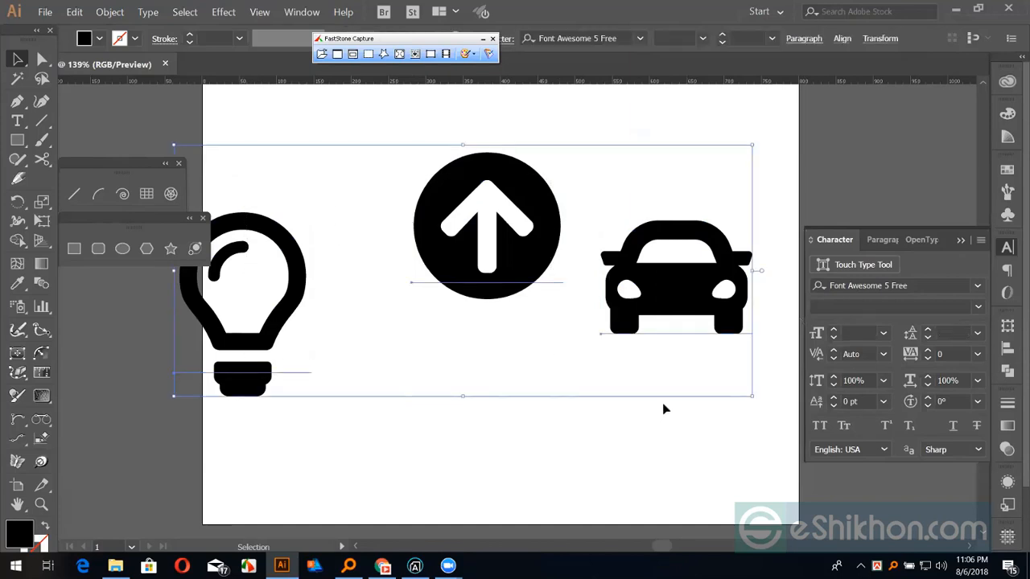
pyautogui.press('Delete')
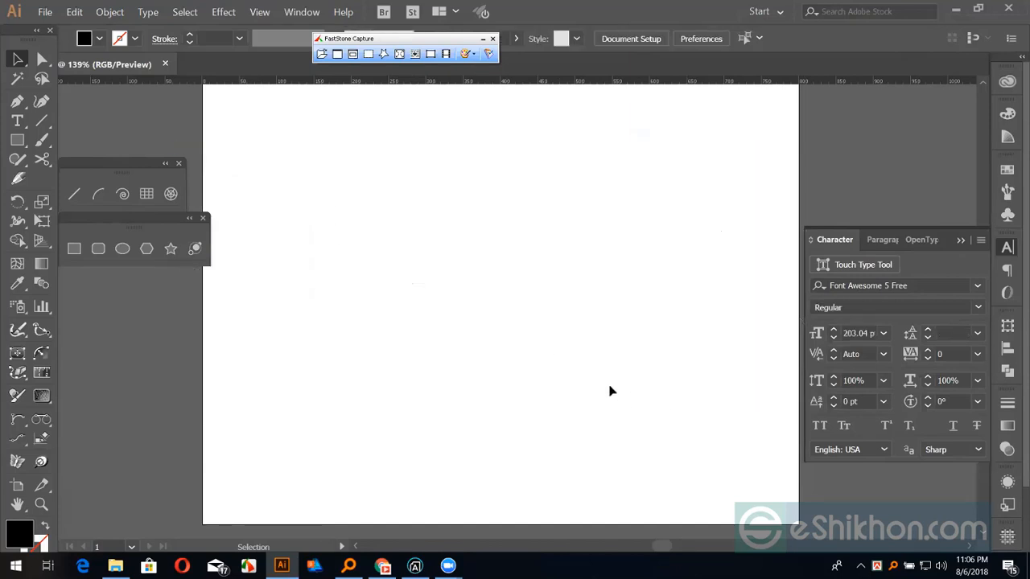
pyautogui.hotkey('ctrl', '0')
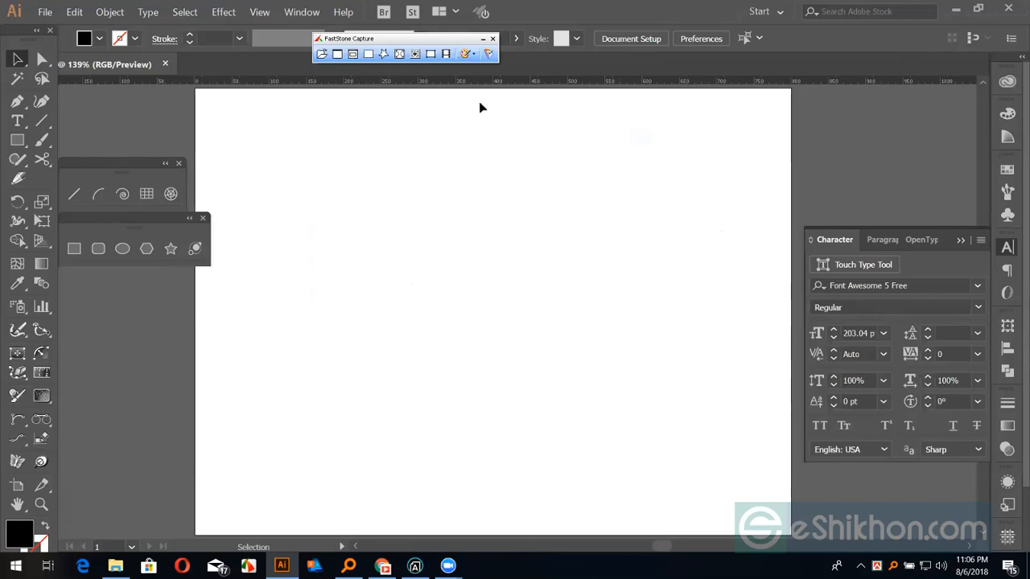
pyautogui.click(493, 39)
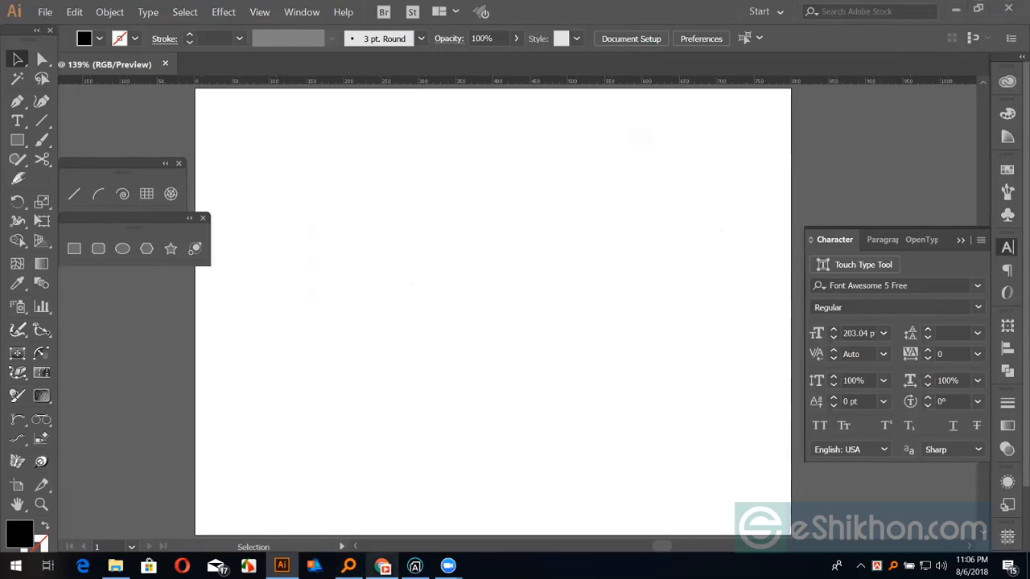
# Bring the Google Chrome window to the front from the taskbar
pyautogui.click(383, 565)
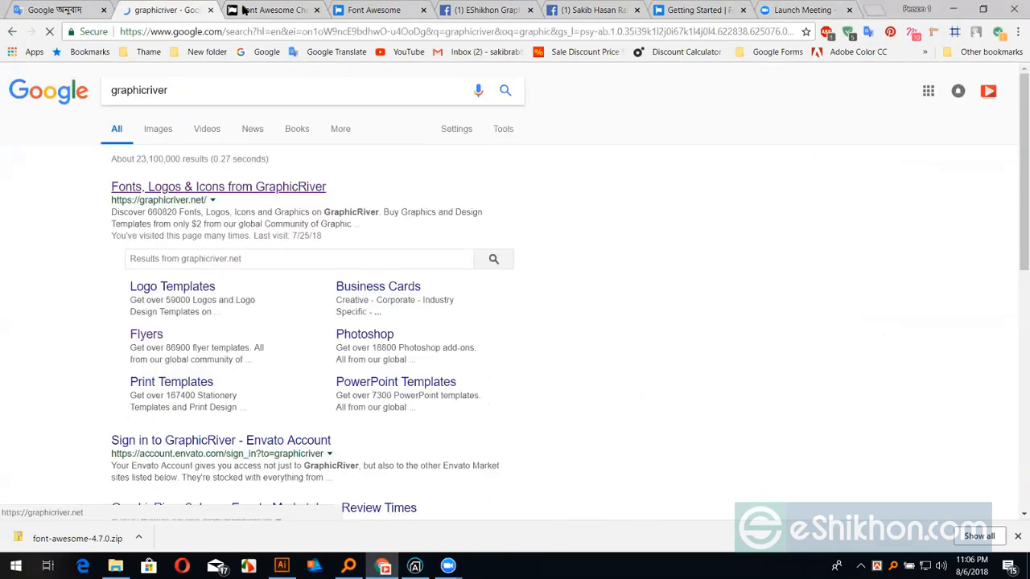
# Open GraphicRiver from the search results and browse its Print and Presentations categories
pyautogui.click(191, 169)
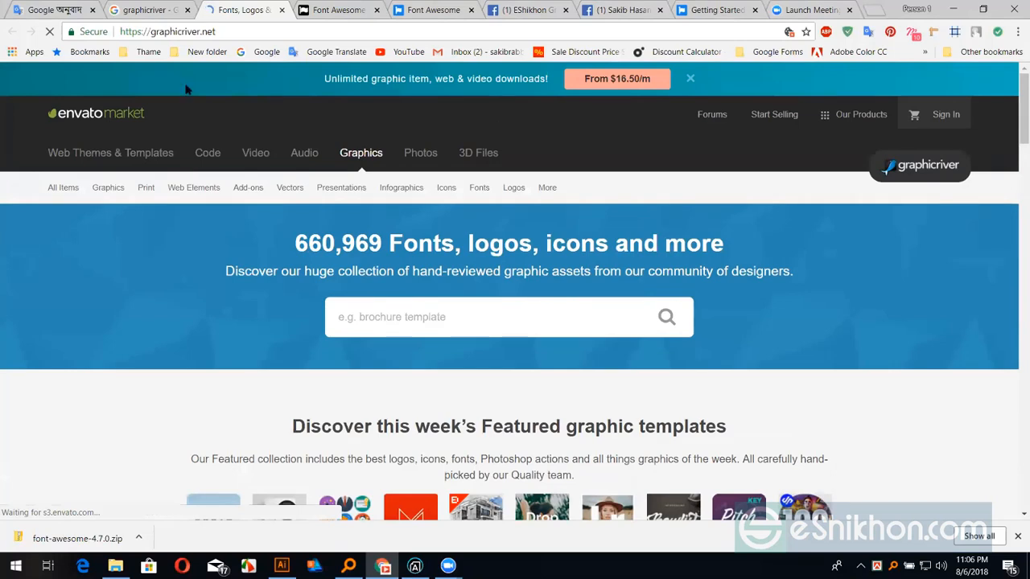
pyautogui.moveTo(152, 197)
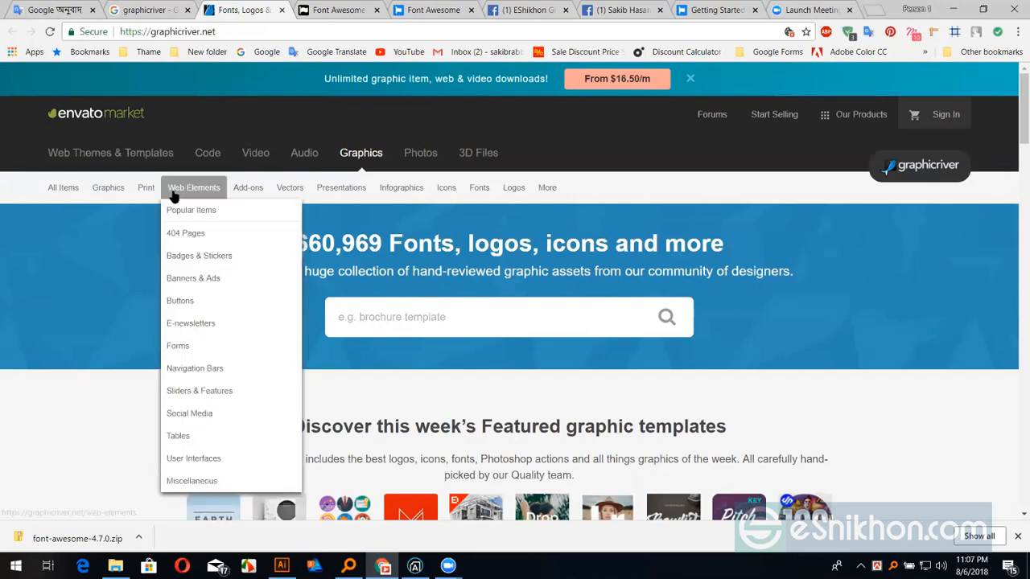
pyautogui.moveTo(368, 200)
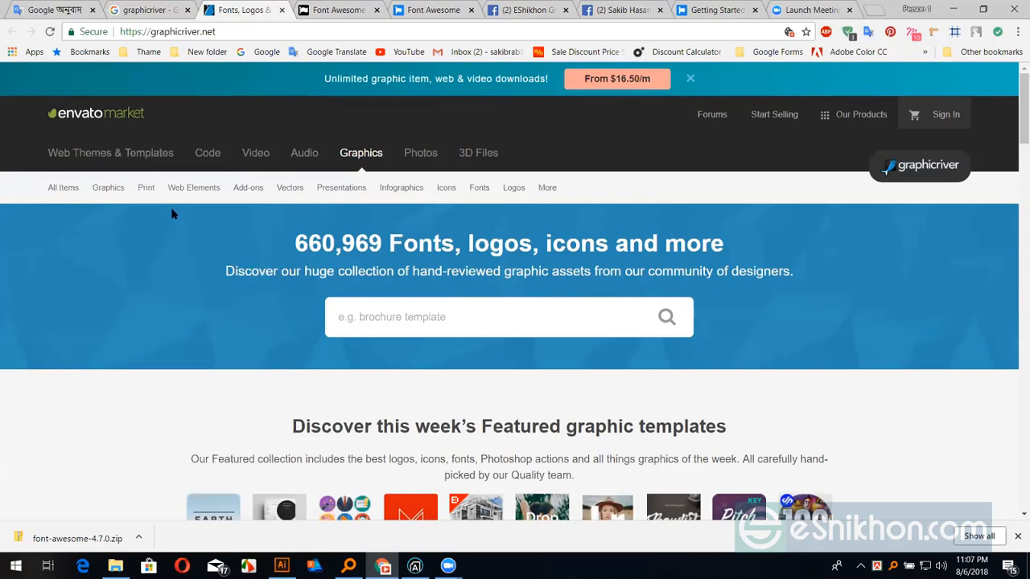
pyautogui.click(158, 257)
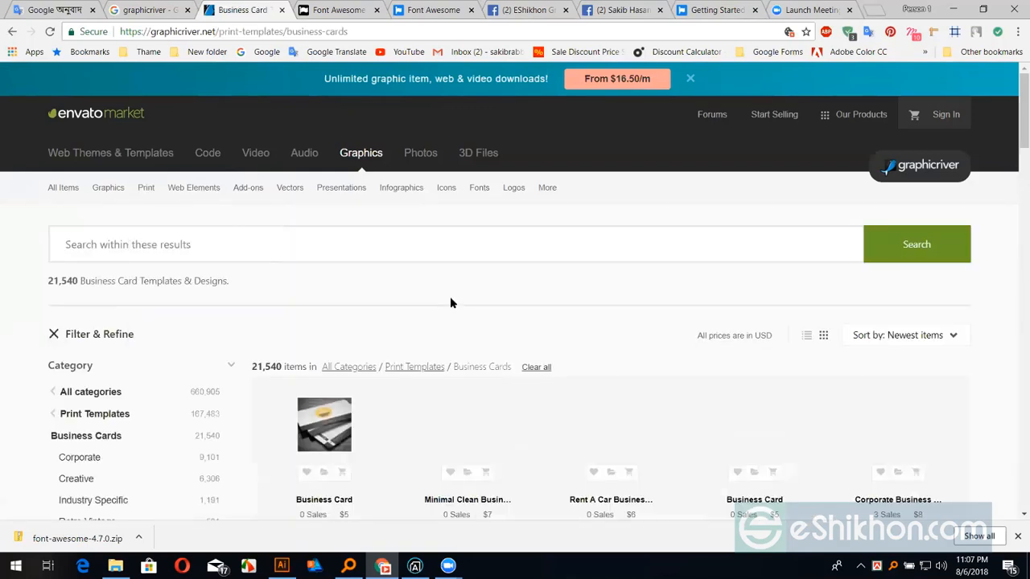
pyautogui.scroll(-1, 434, 285)
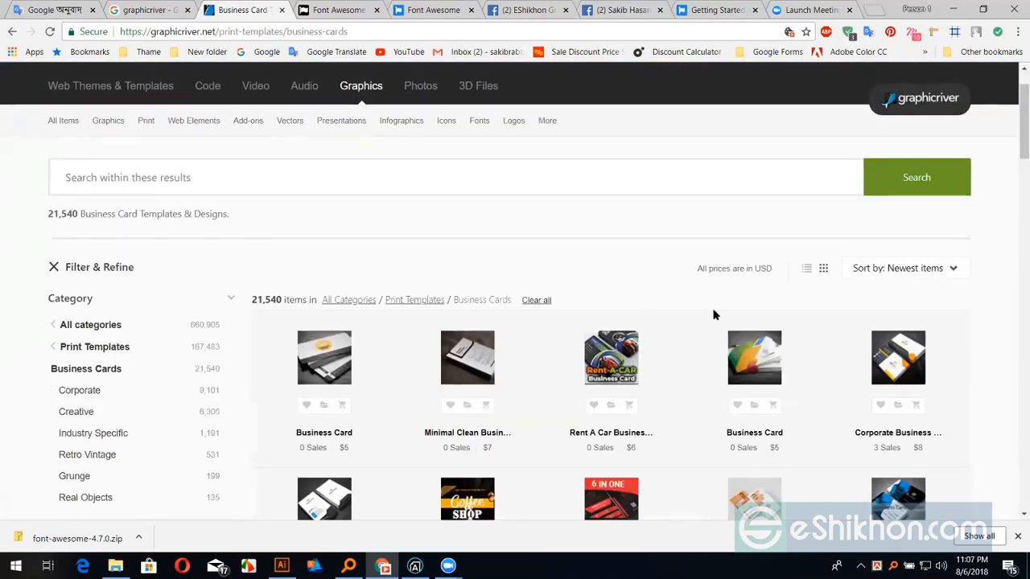
pyautogui.click(912, 271)
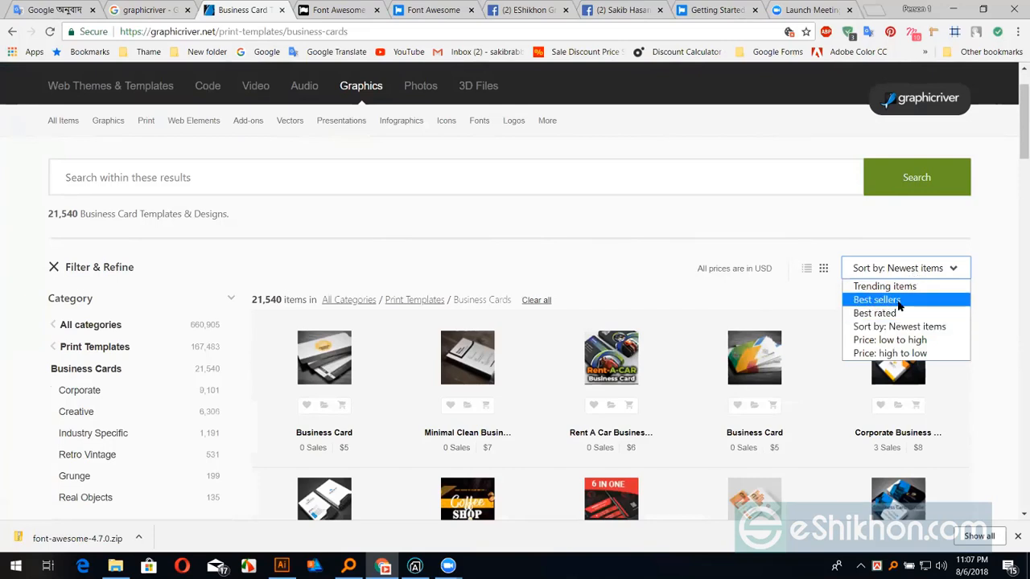
pyautogui.click(900, 302)
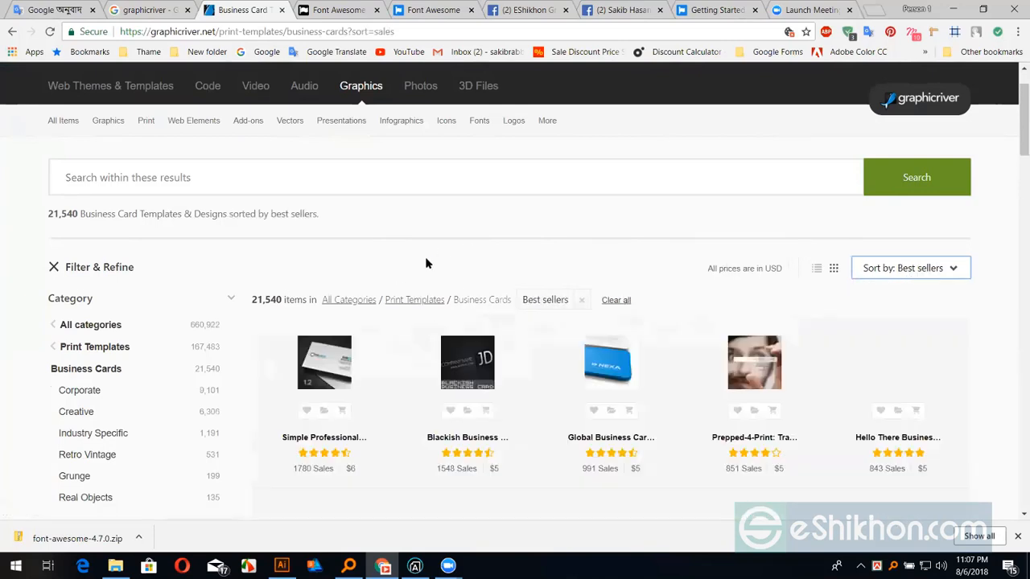
pyautogui.moveTo(320, 366)
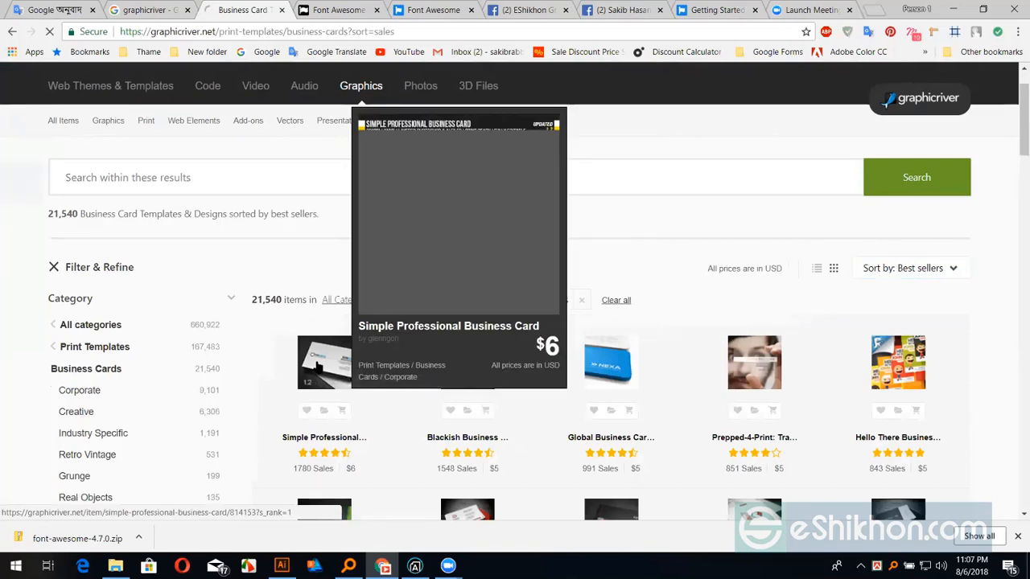
pyautogui.click(320, 366)
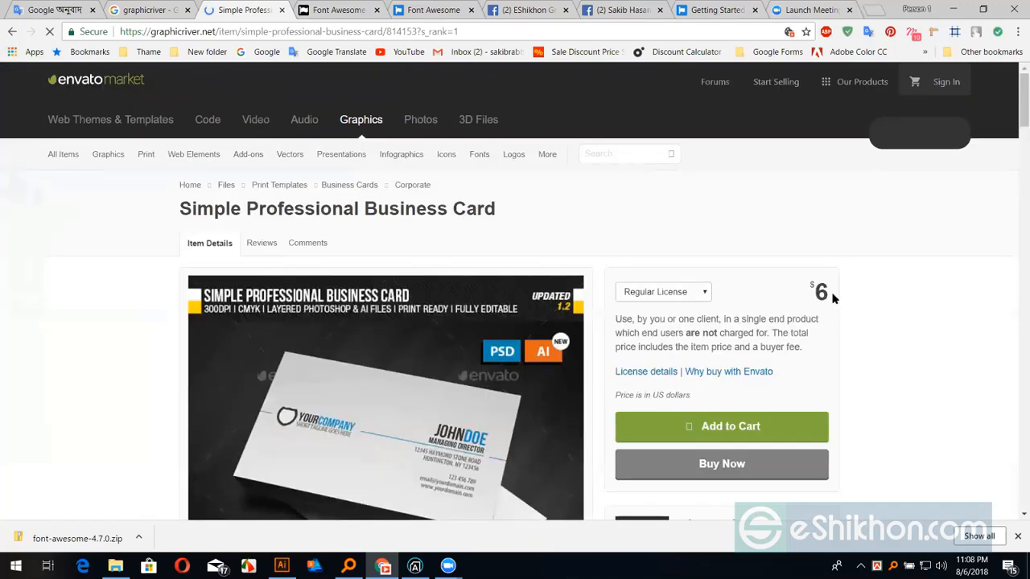
pyautogui.doubleClick(829, 291)
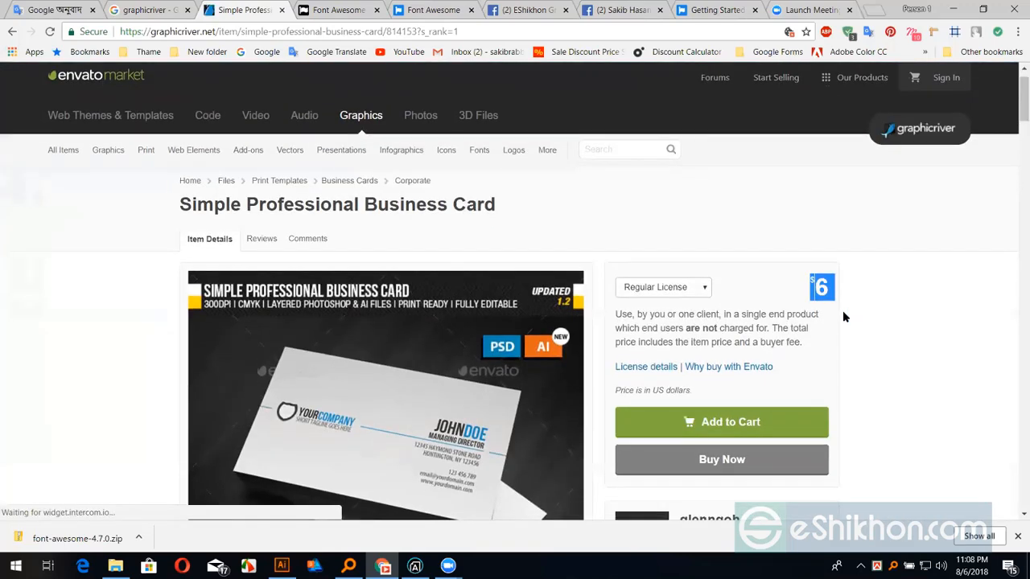
pyautogui.scroll(-1, 837, 306)
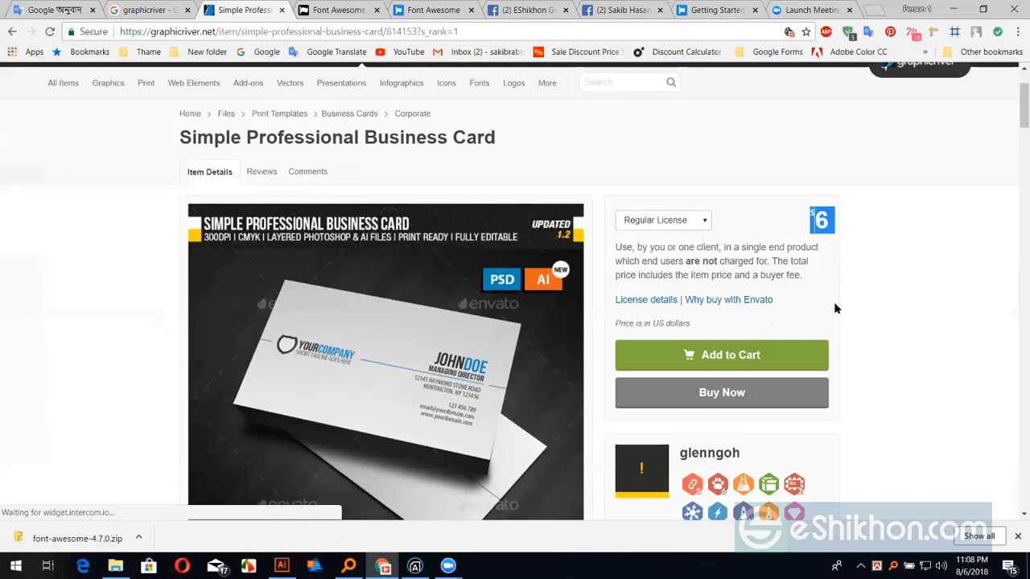
pyautogui.scroll(-1, 834, 307)
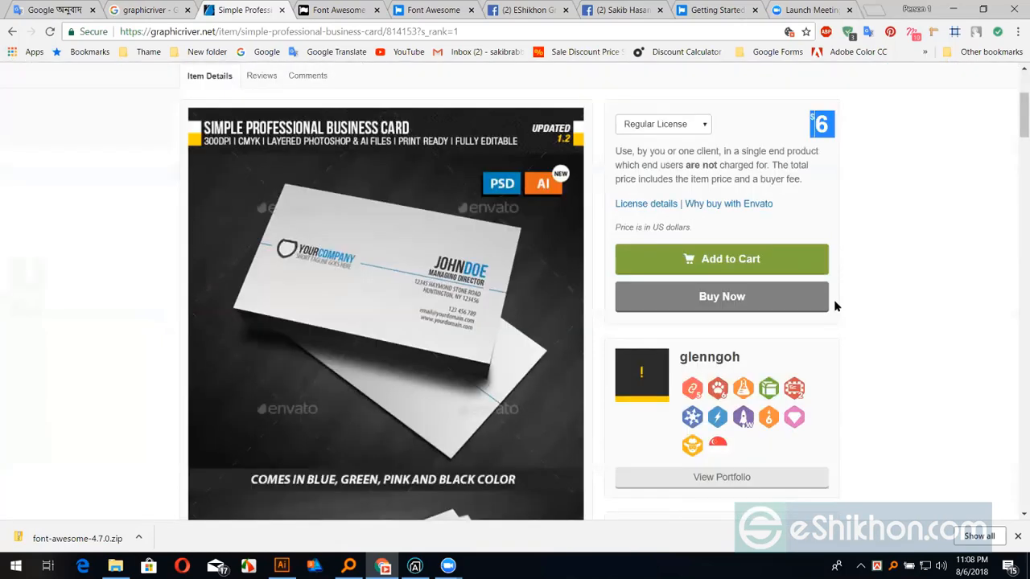
pyautogui.scroll(-2, 658, 328)
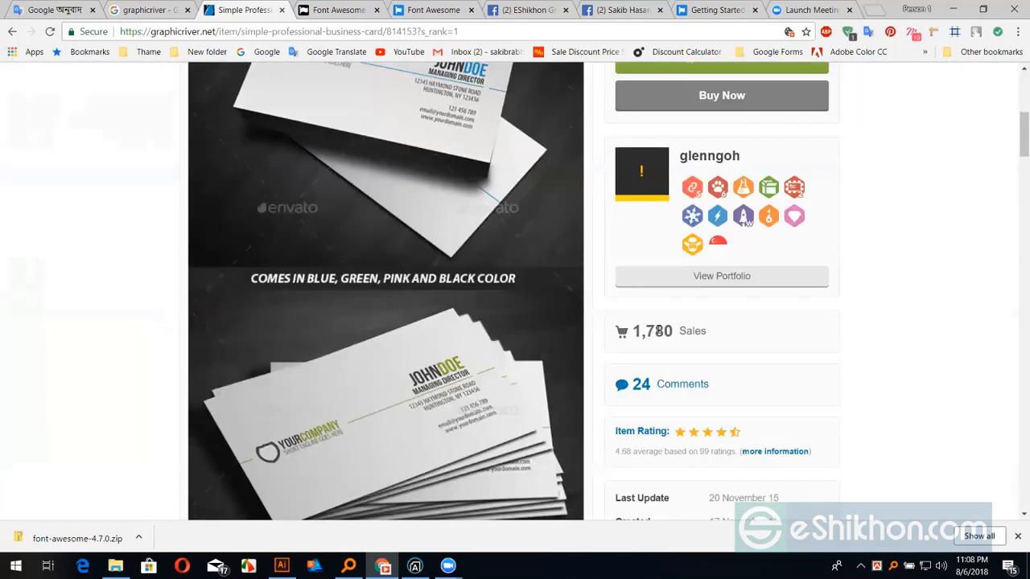
pyautogui.scroll(1, 173, 258)
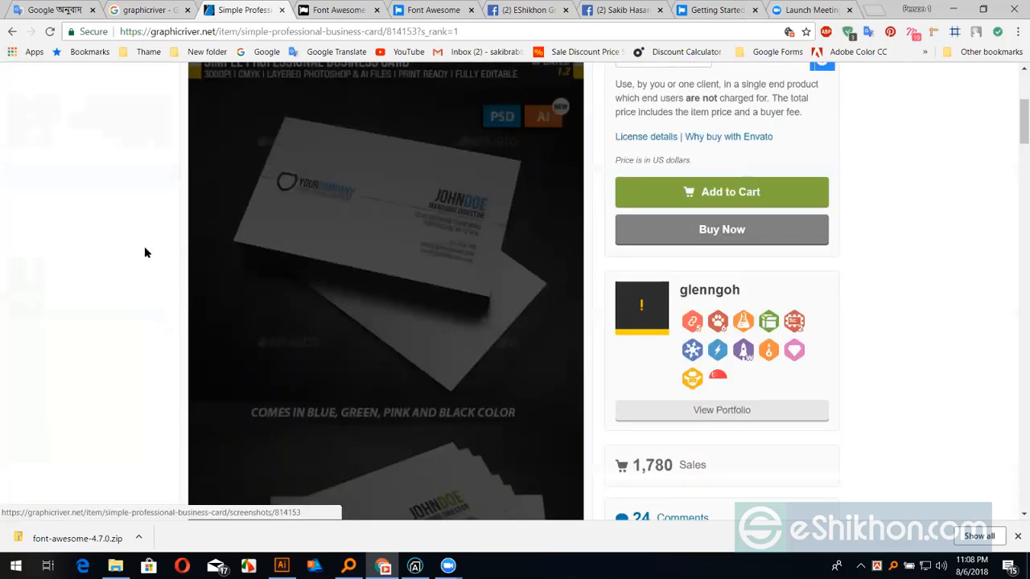
pyautogui.scroll(1, 145, 252)
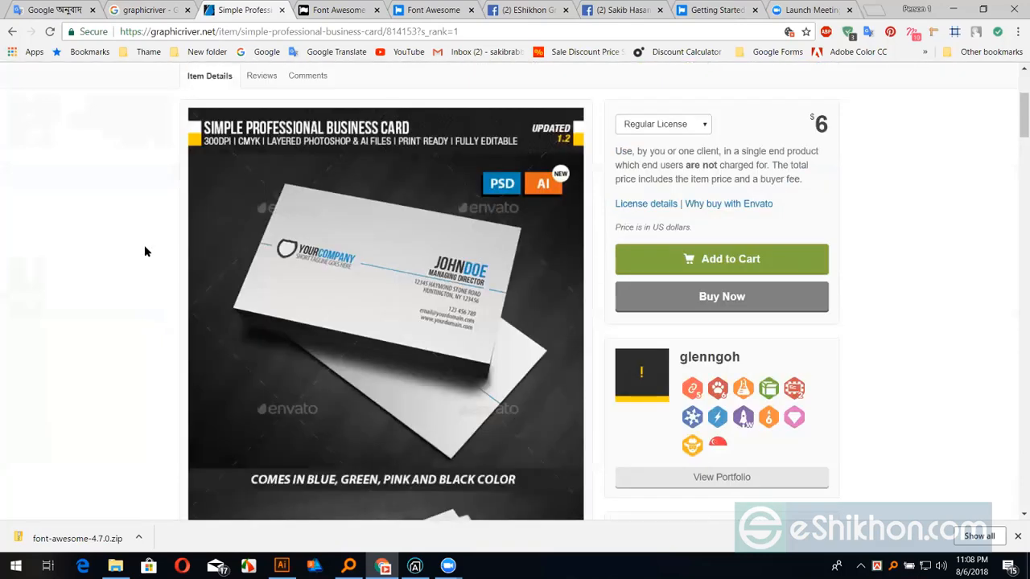
pyautogui.scroll(-4, 379, 340)
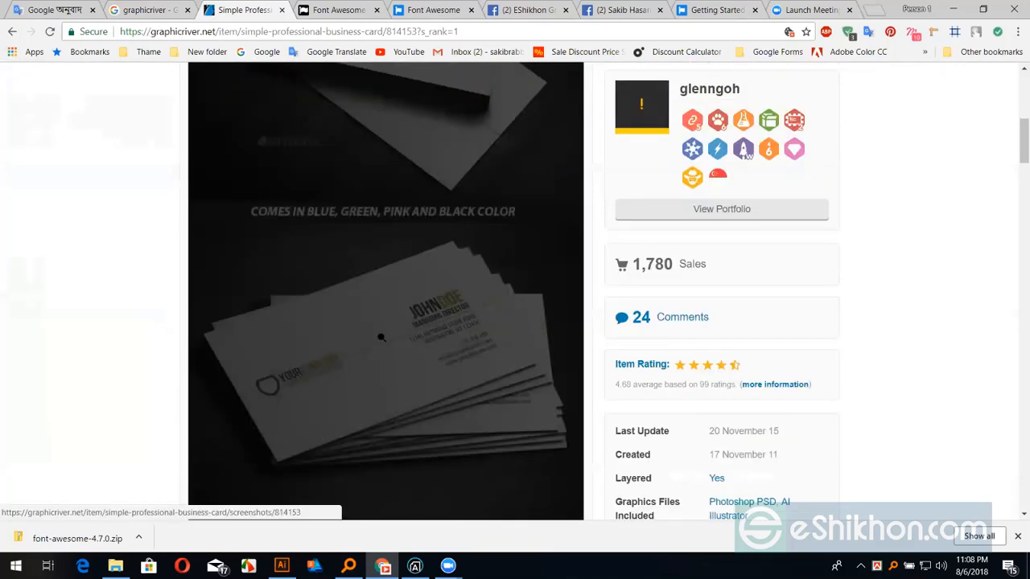
# View the enlarged business card preview, then scroll through the item details
pyautogui.click(338, 308)
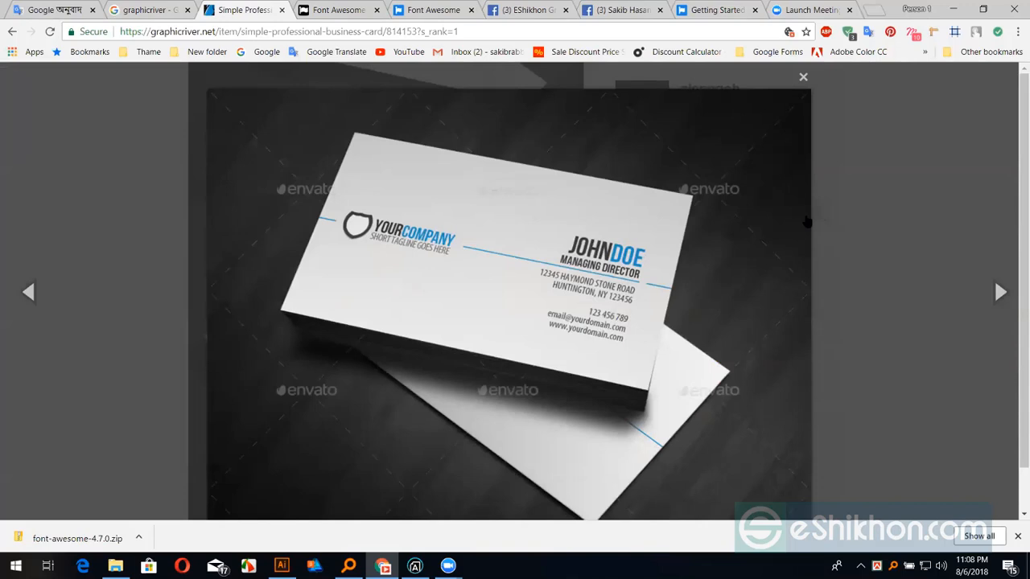
pyautogui.click(803, 77)
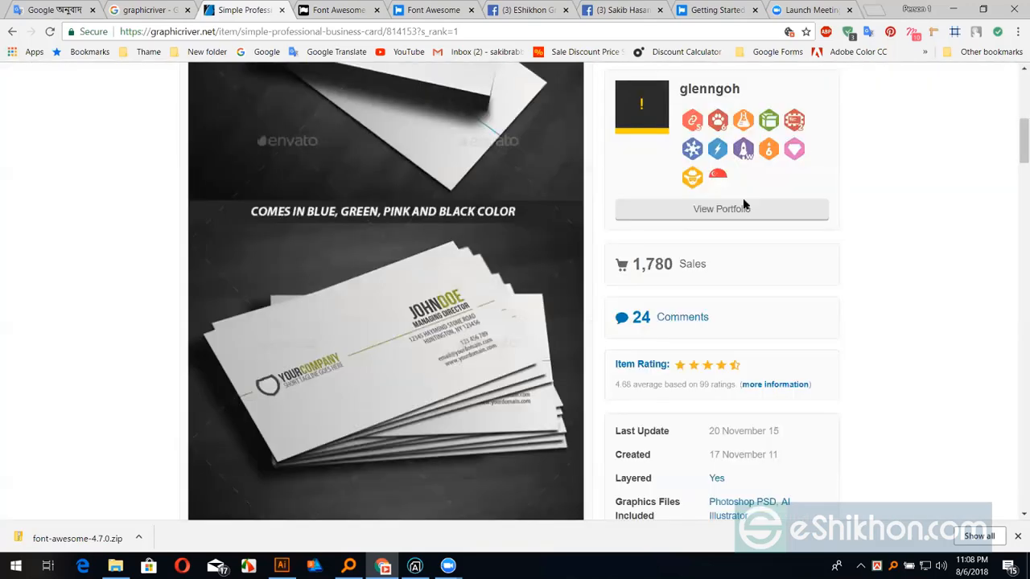
pyautogui.scroll(-4, 803, 304)
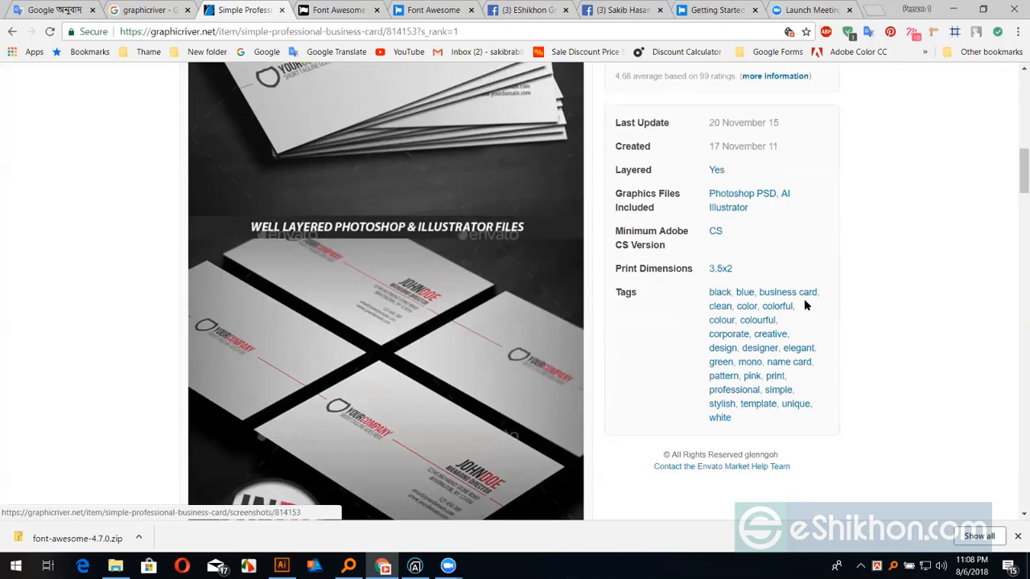
pyautogui.scroll(3, 471, 218)
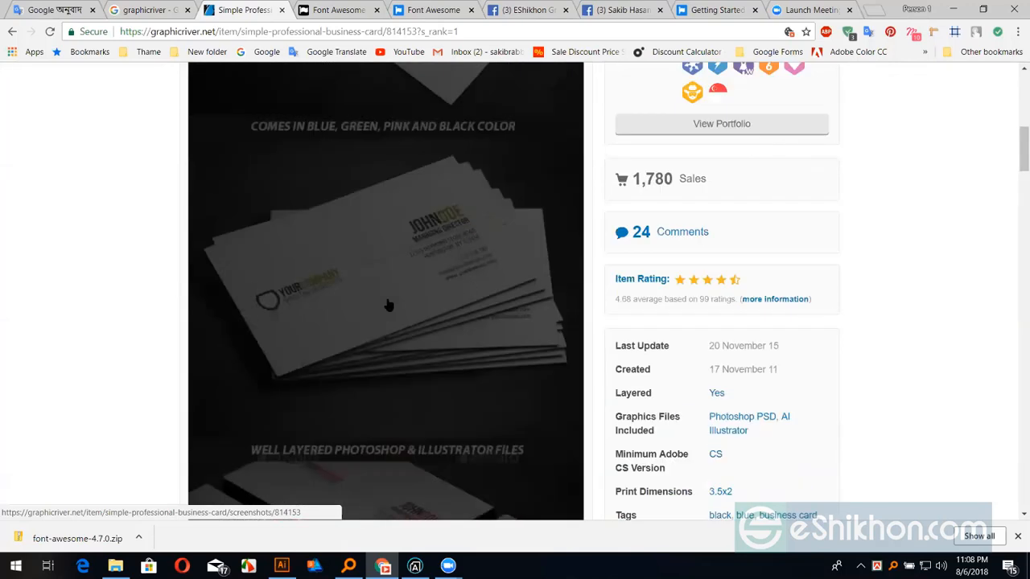
pyautogui.scroll(3, 507, 282)
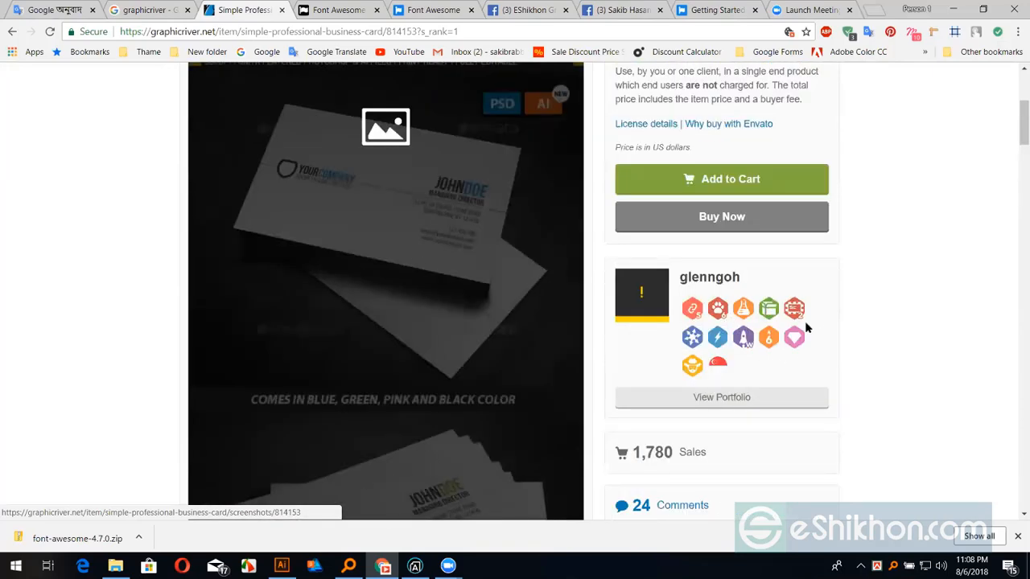
pyautogui.scroll(-5, 804, 326)
pyautogui.scroll(-3, 659, 198)
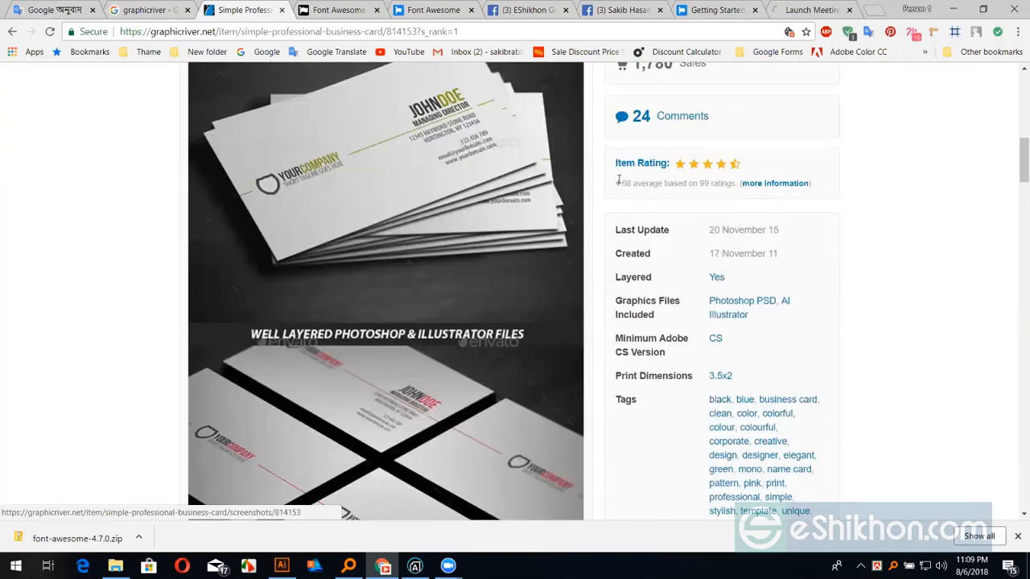
# Check the Print Dimensions and Minimum Adobe CS Version specs, then return to Illustrator
pyautogui.moveTo(617, 177); pyautogui.dragTo(683, 179)
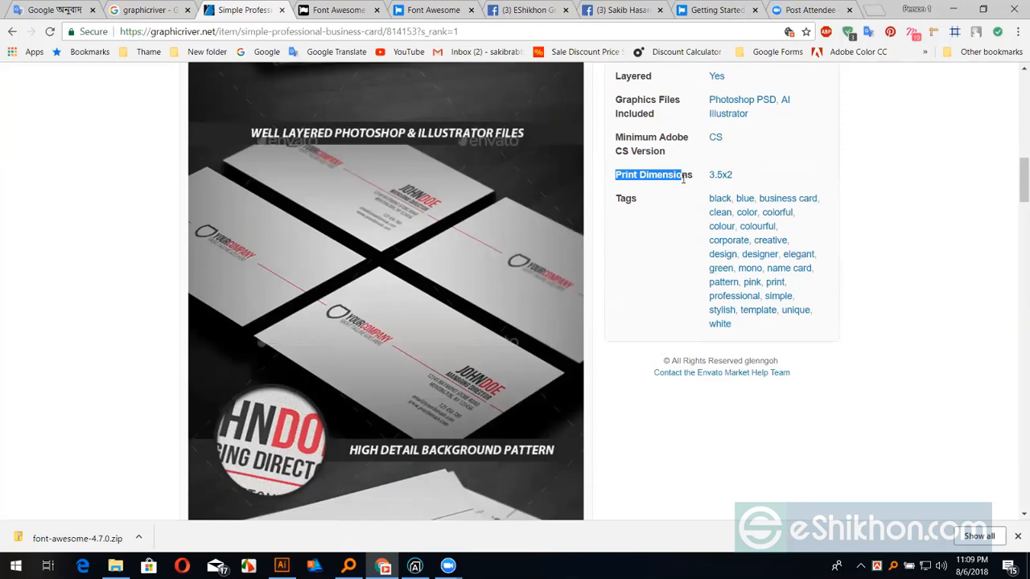
pyautogui.click(683, 179)
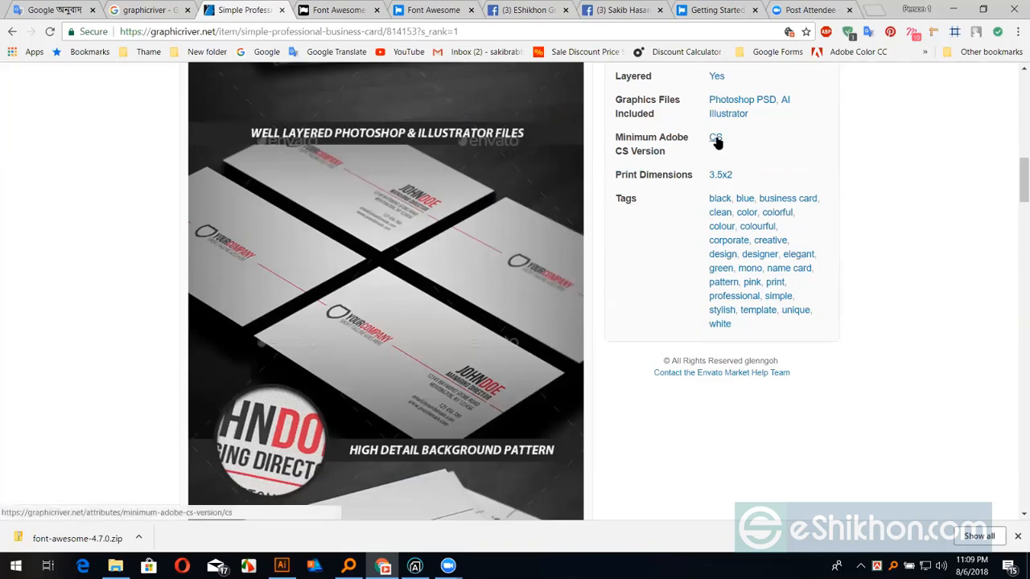
pyautogui.moveTo(621, 137); pyautogui.dragTo(692, 137)
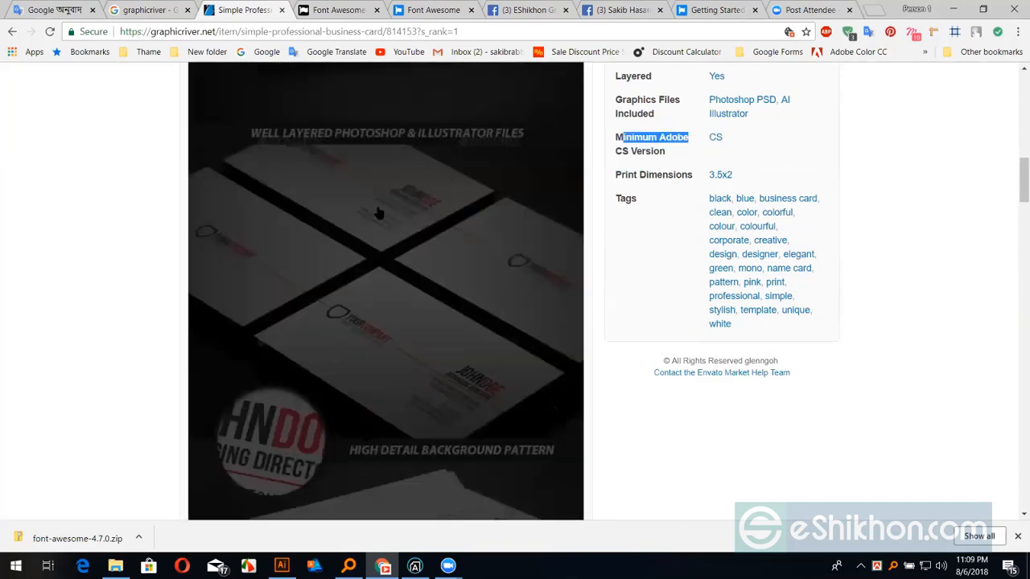
pyautogui.click(650, 179)
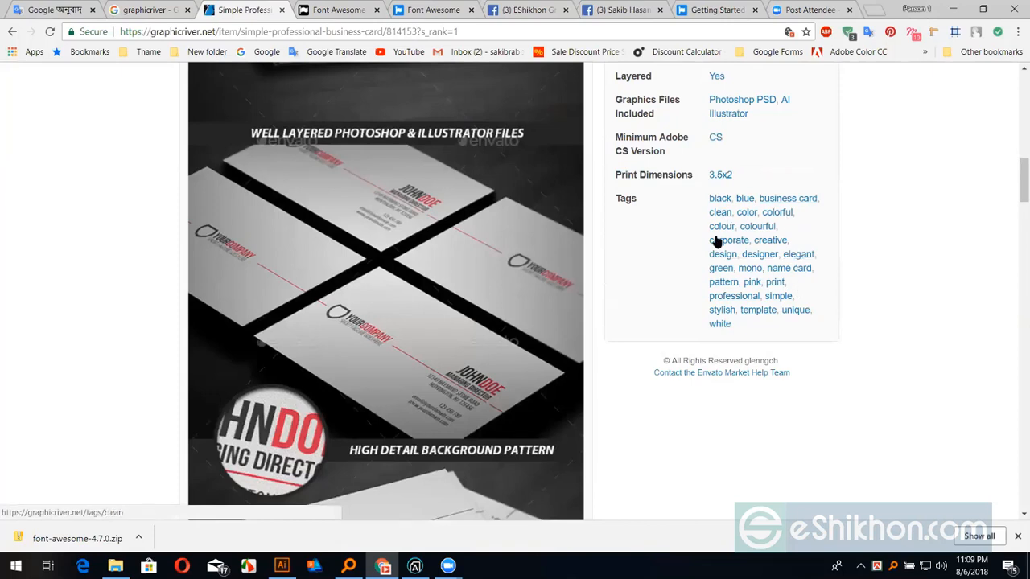
pyautogui.scroll(1, 696, 251)
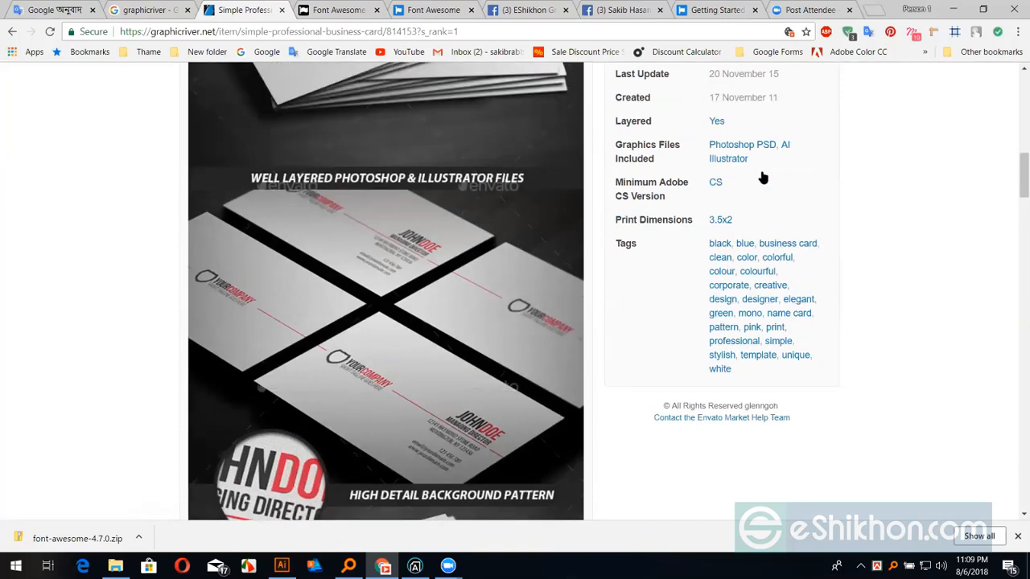
pyautogui.scroll(1, 756, 188)
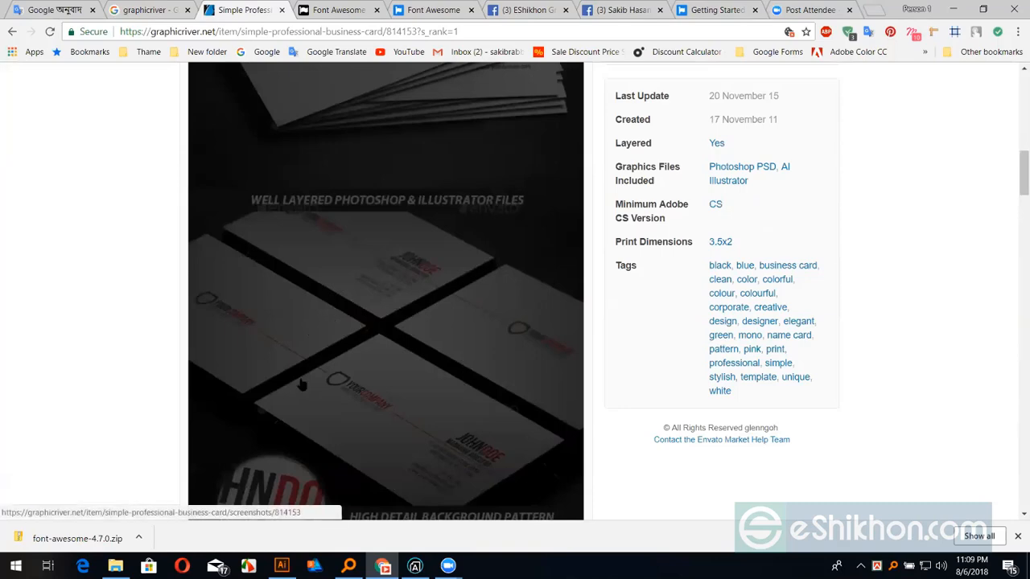
pyautogui.hotkey('alt', 'Tab')
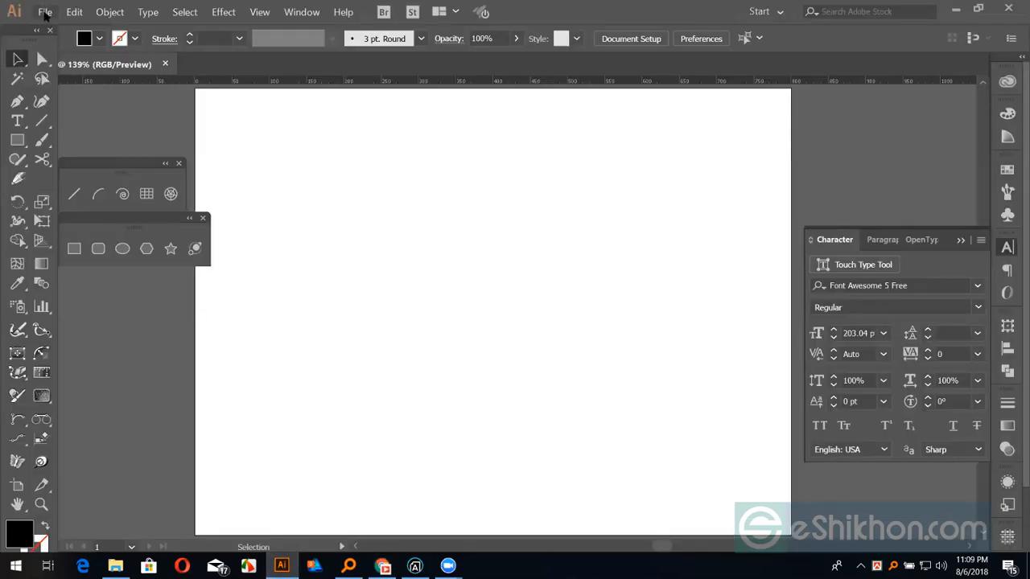
# Start a new Print document measured in inches
pyautogui.click(46, 15)
pyautogui.click(59, 28)
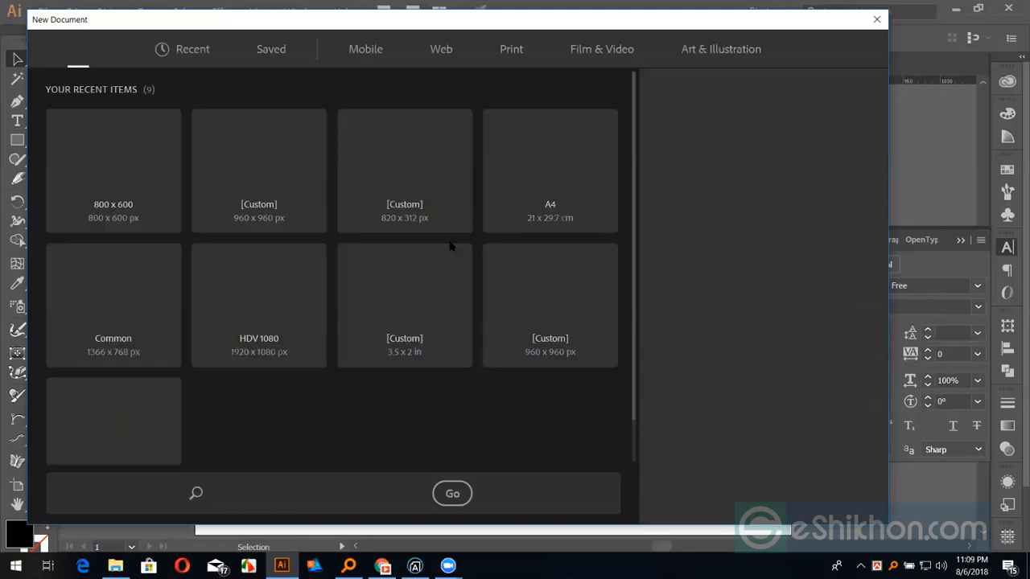
pyautogui.click(508, 55)
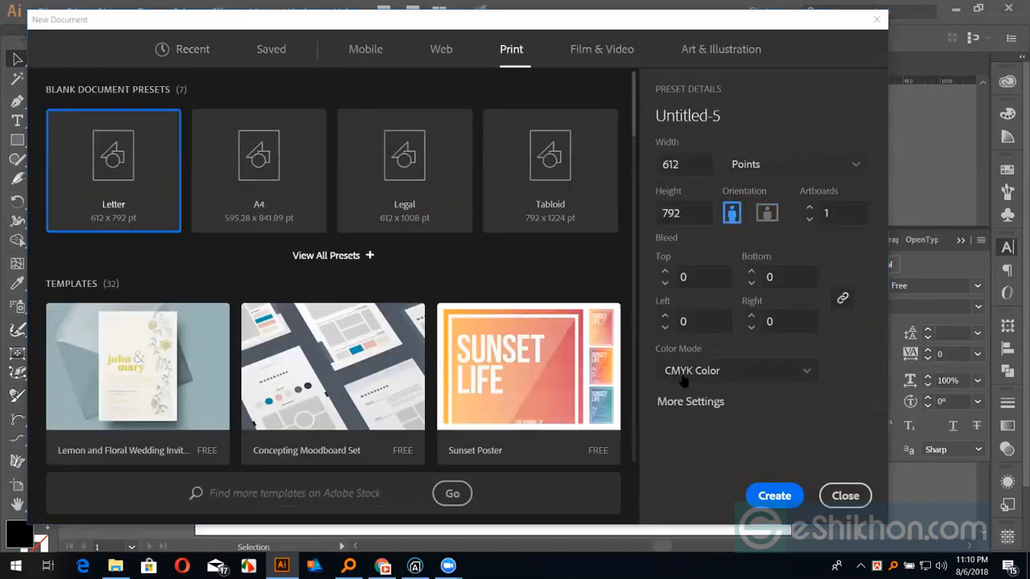
pyautogui.click(748, 170)
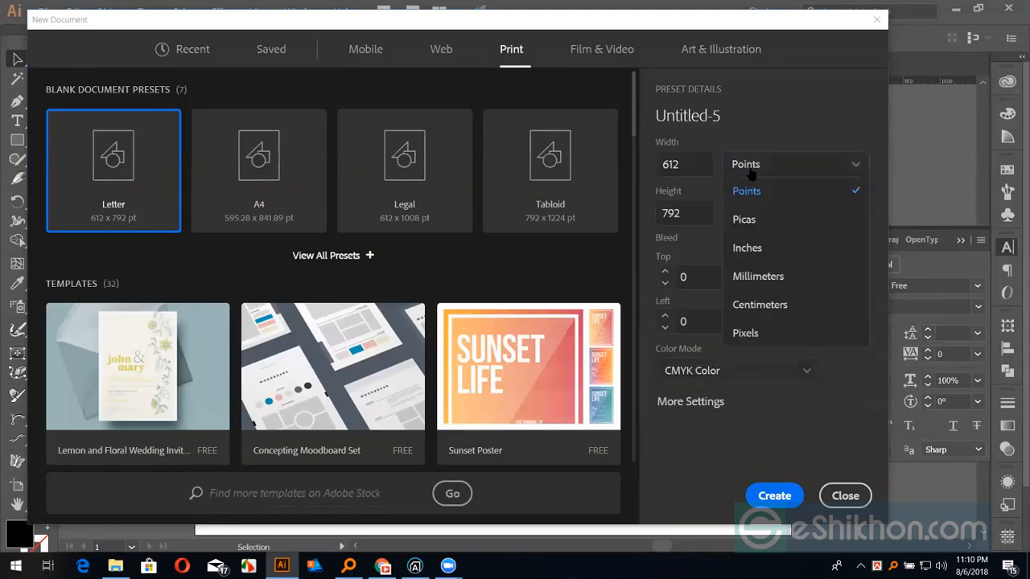
pyautogui.click(757, 252)
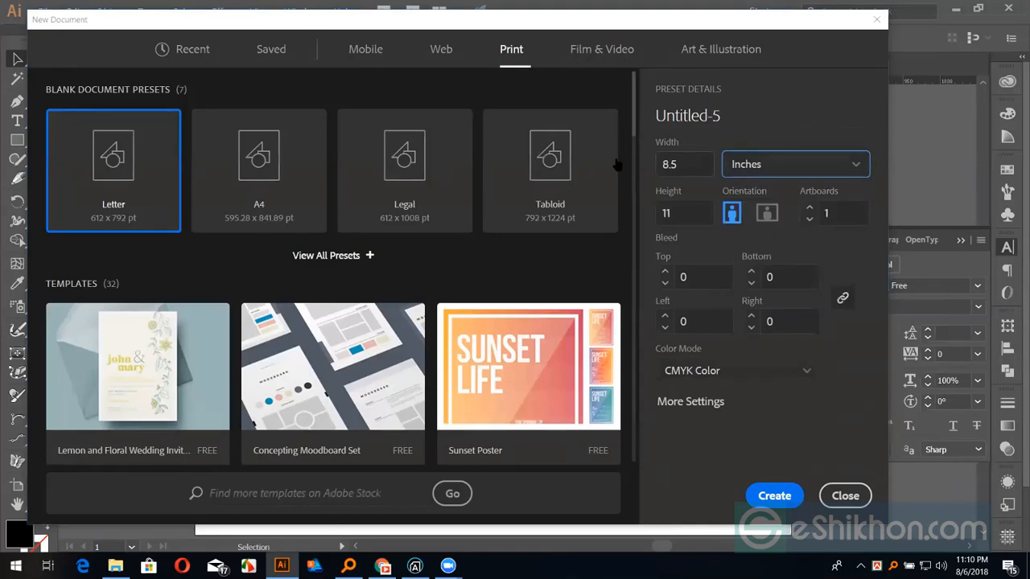
# Set the size to 3.5 × 2 inches with 0.125-inch bleed on every side
pyautogui.click(667, 165)
pyautogui.press('BackSpace')
pyautogui.write('3')
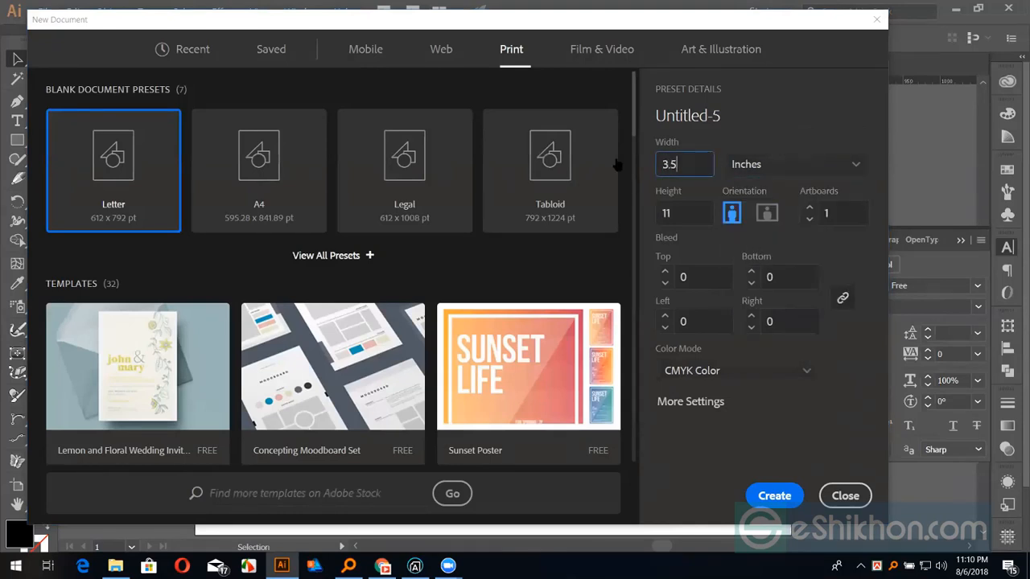
pyautogui.press('Tab')
pyautogui.write('20')
pyautogui.press('BackSpace')
pyautogui.click(692, 277)
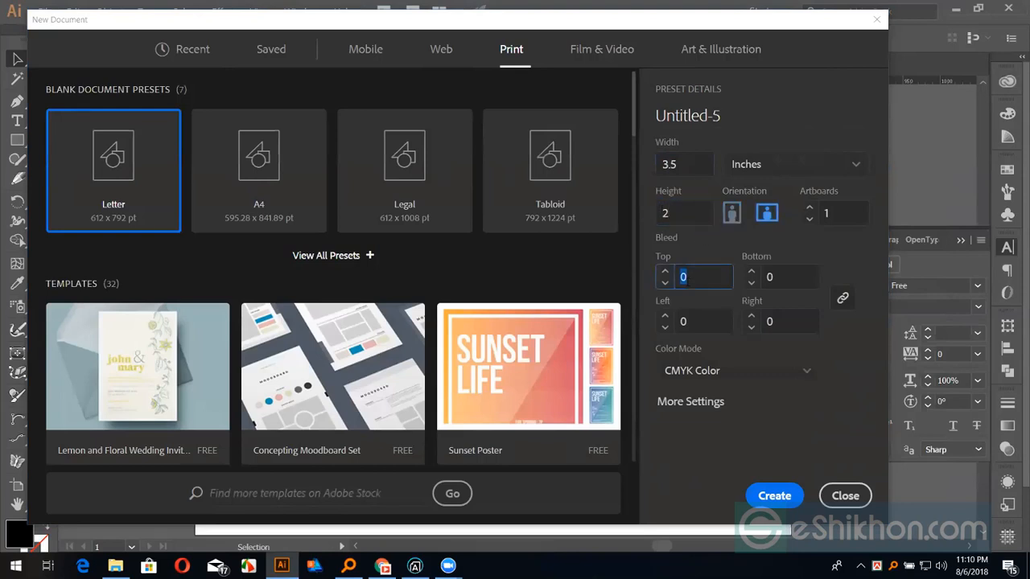
pyautogui.click(664, 273)
pyautogui.click(665, 322)
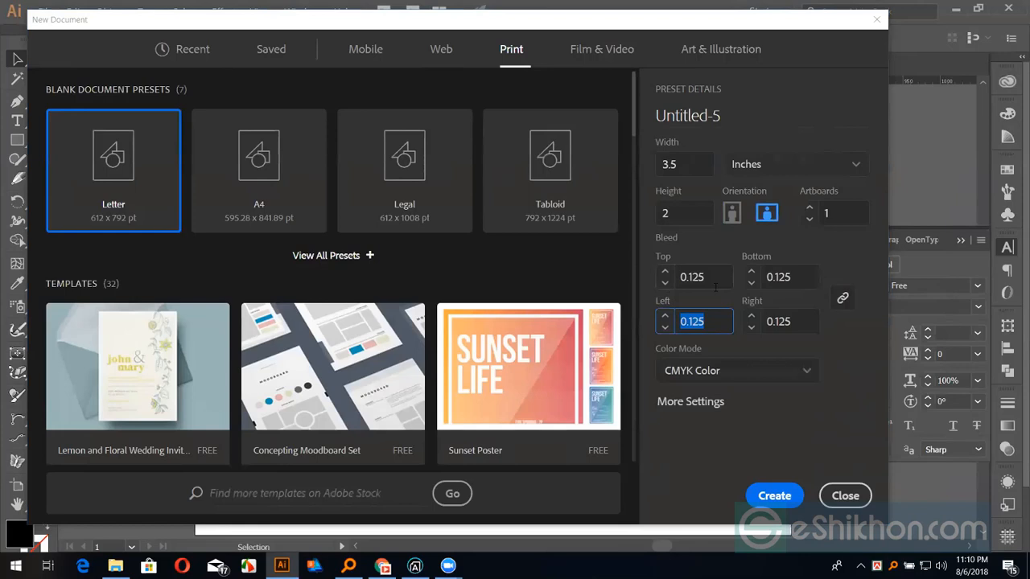
# Confirm the 0.125 in bleed values and create the 3.5 × 2 in document
pyautogui.moveTo(713, 279); pyautogui.dragTo(678, 278)
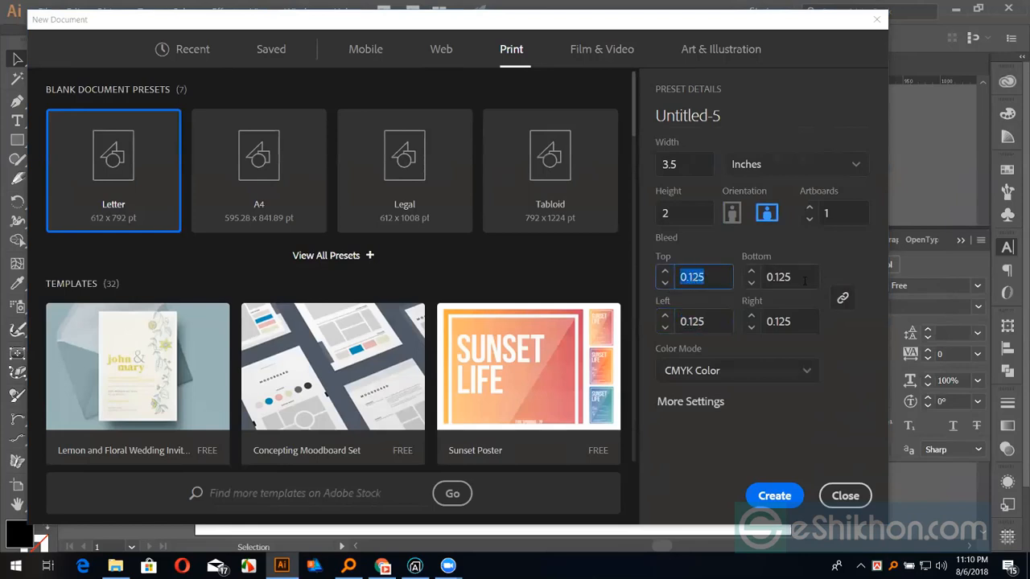
pyautogui.click(804, 280)
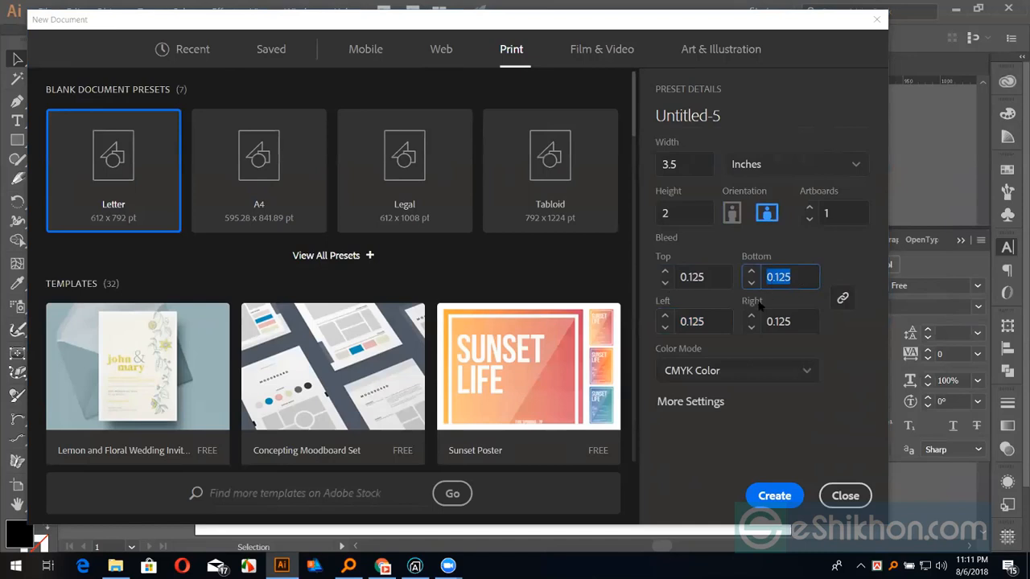
pyautogui.press('Tab')
pyautogui.click(708, 318)
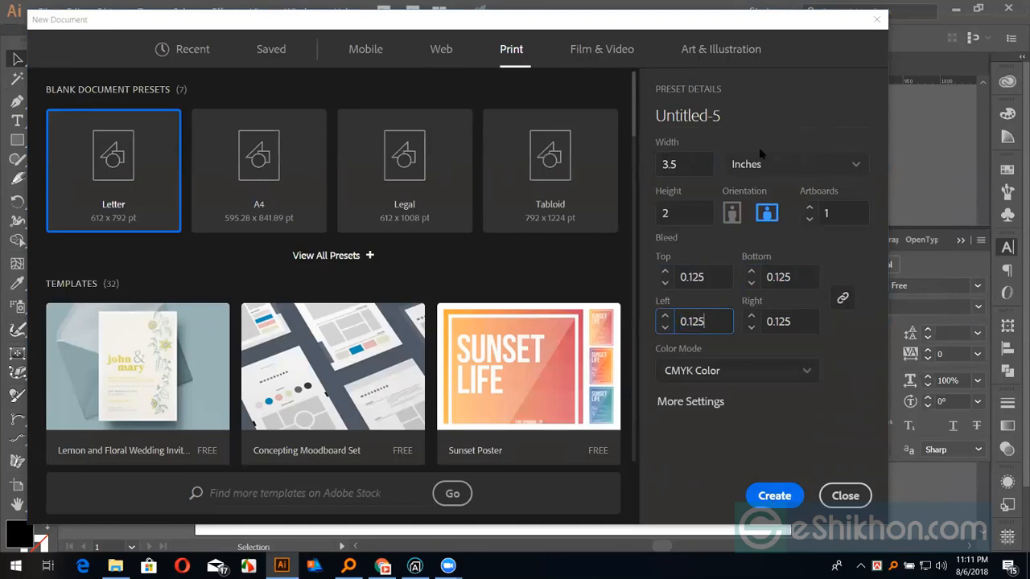
pyautogui.click(776, 496)
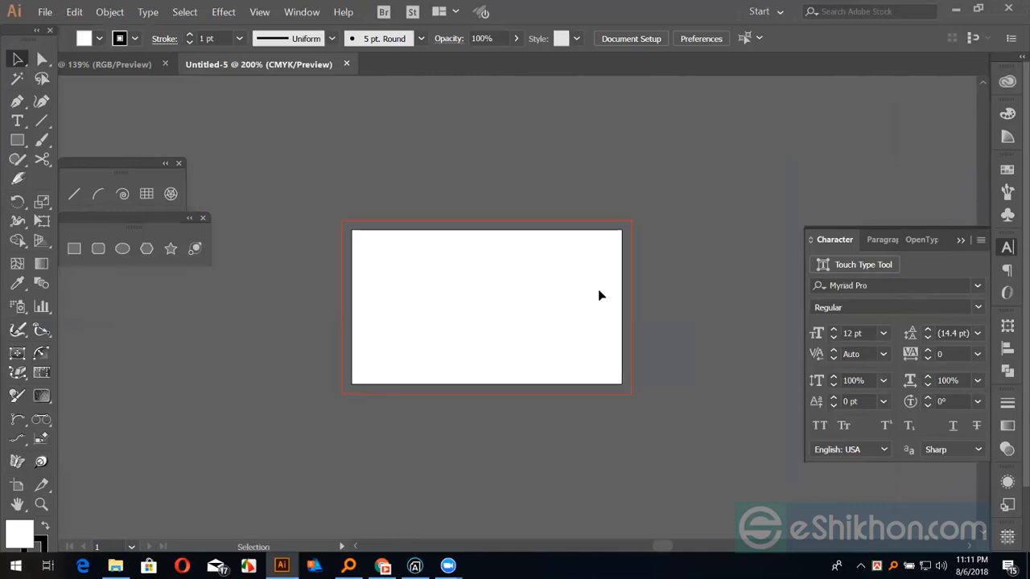
pyautogui.moveTo(586, 292); pyautogui.dragTo(465, 295)
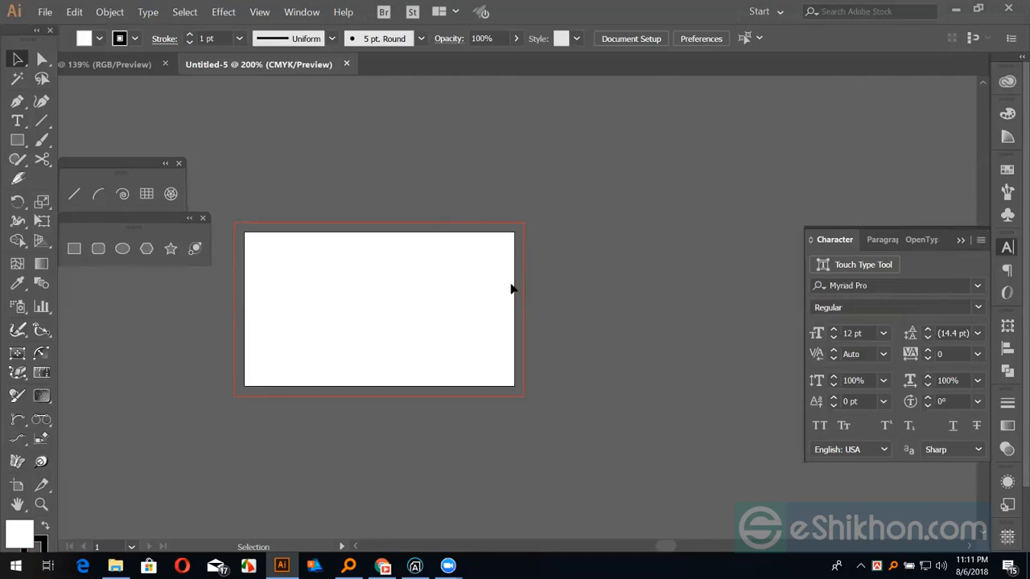
pyautogui.hotkey('ctrl', '+')
pyautogui.hotkey('ctrl', '+')
pyautogui.moveTo(400, 301); pyautogui.dragTo(581, 321)
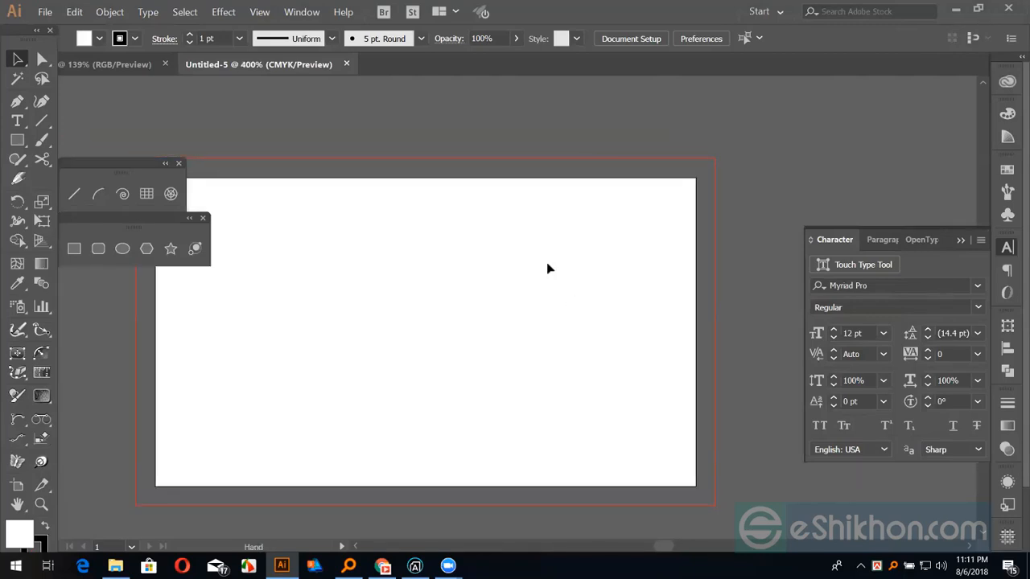
pyautogui.moveTo(520, 177); pyautogui.dragTo(683, 370)
# Create a new document with 2 artboards using More Settings
pyautogui.moveTo(429, 224); pyautogui.dragTo(430, 223)
pyautogui.click(45, 12)
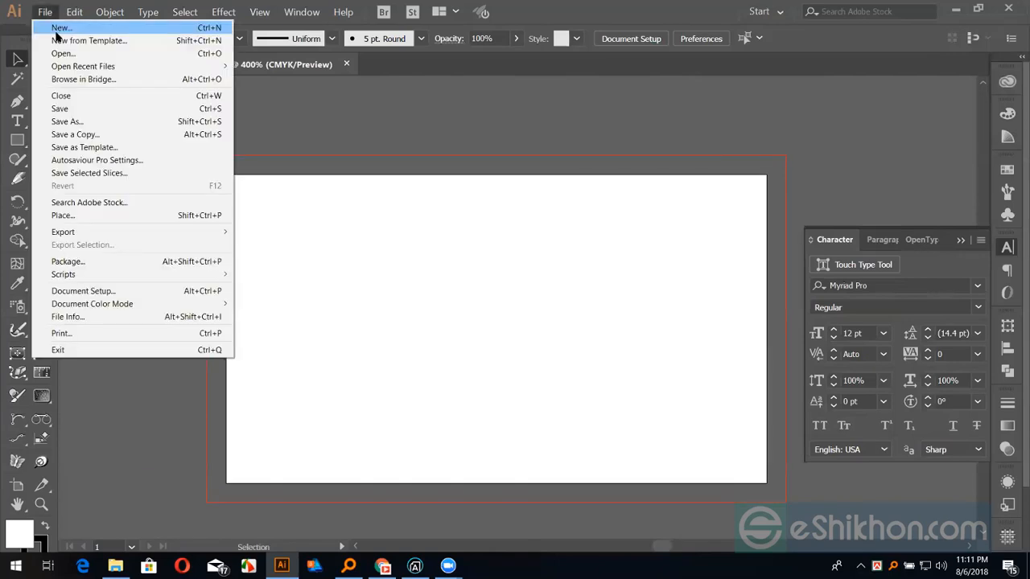
pyautogui.click(40, 25)
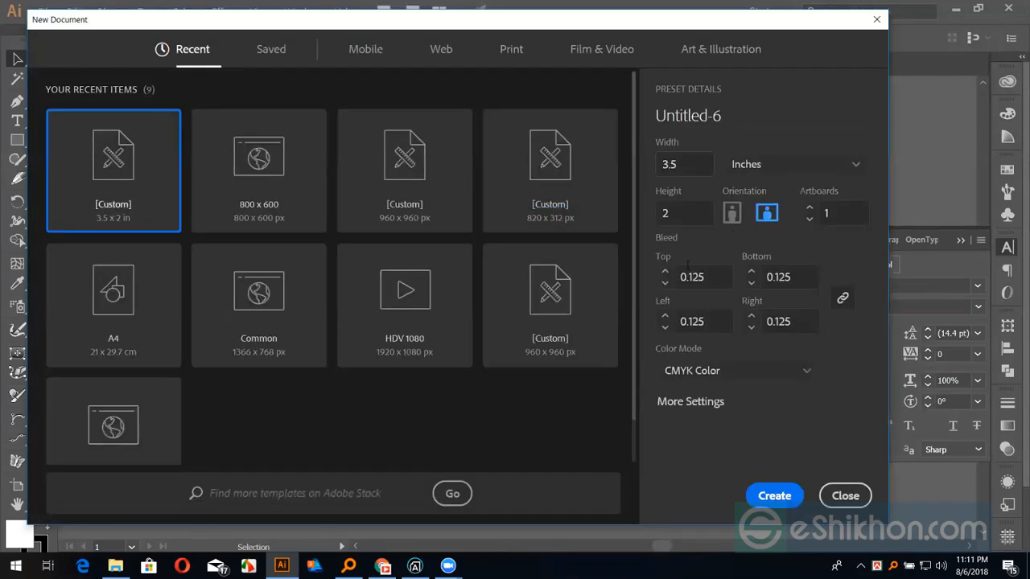
pyautogui.click(689, 404)
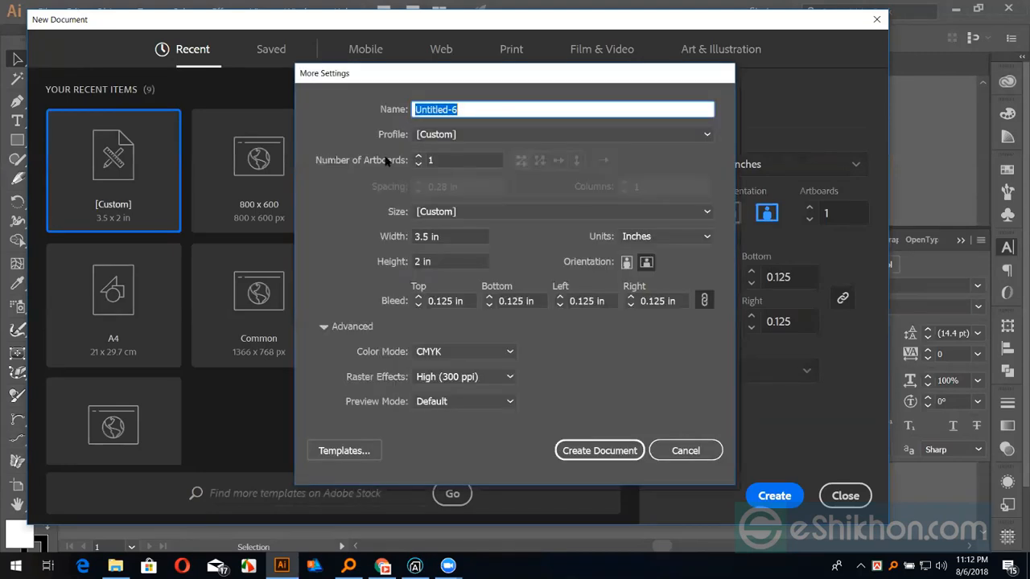
pyautogui.click(417, 158)
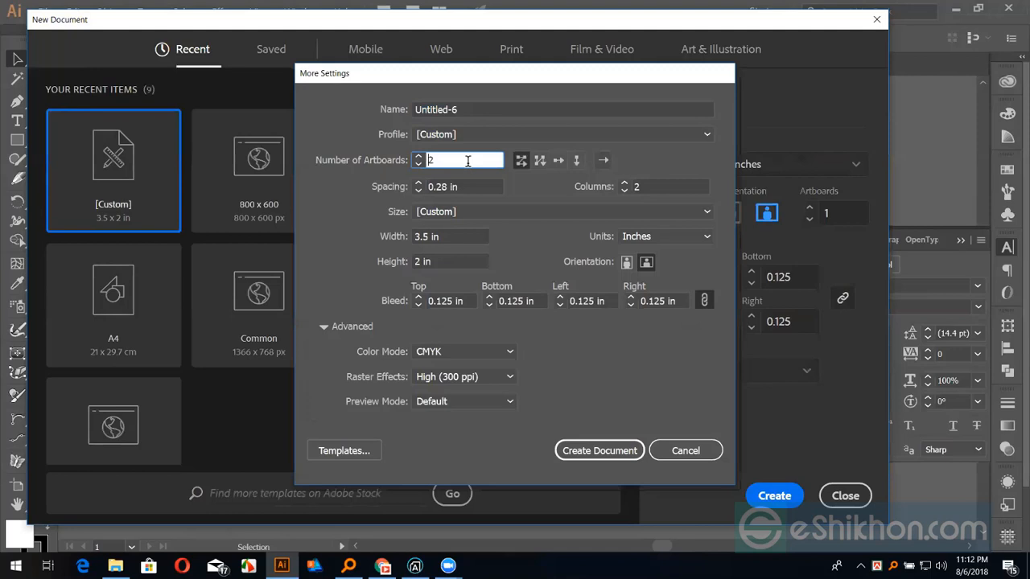
pyautogui.click(609, 455)
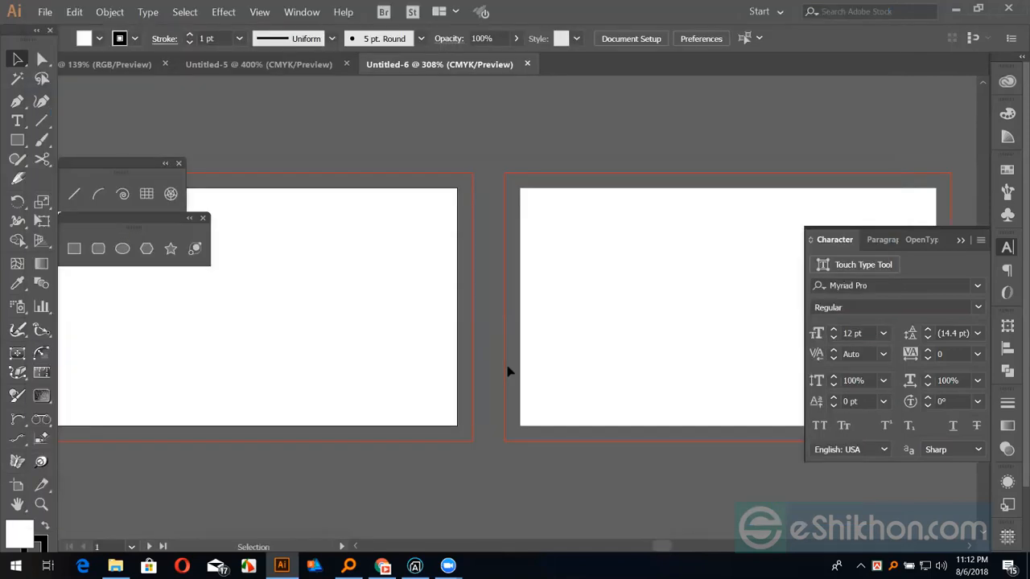
# Frame the first artboard, move the floating shapes panel aside, and pick the Rectangle tool
pyautogui.hotkey('ctrl', '-')
pyautogui.moveTo(355, 353); pyautogui.dragTo(397, 384)
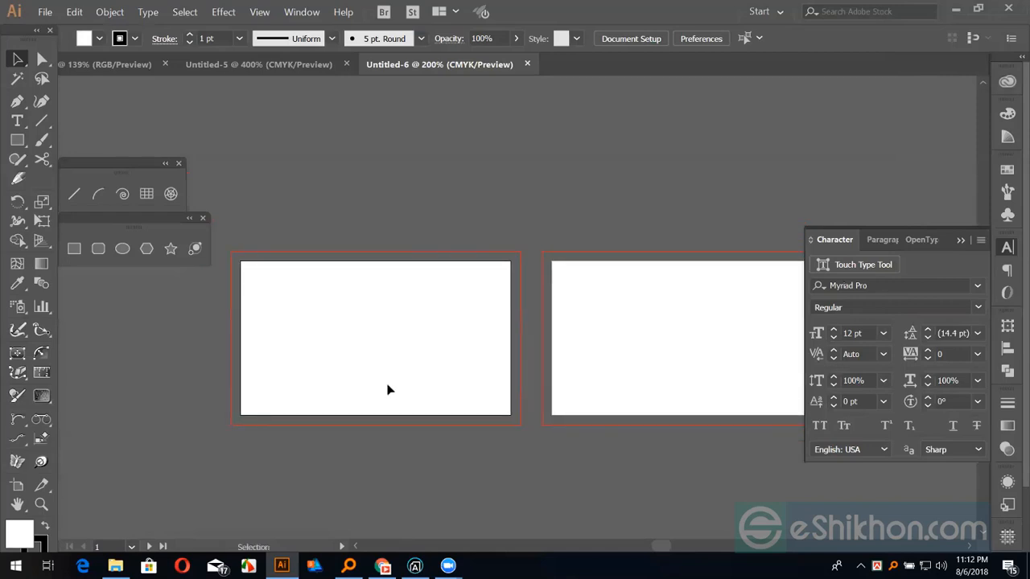
pyautogui.hotkey('ctrl', '+')
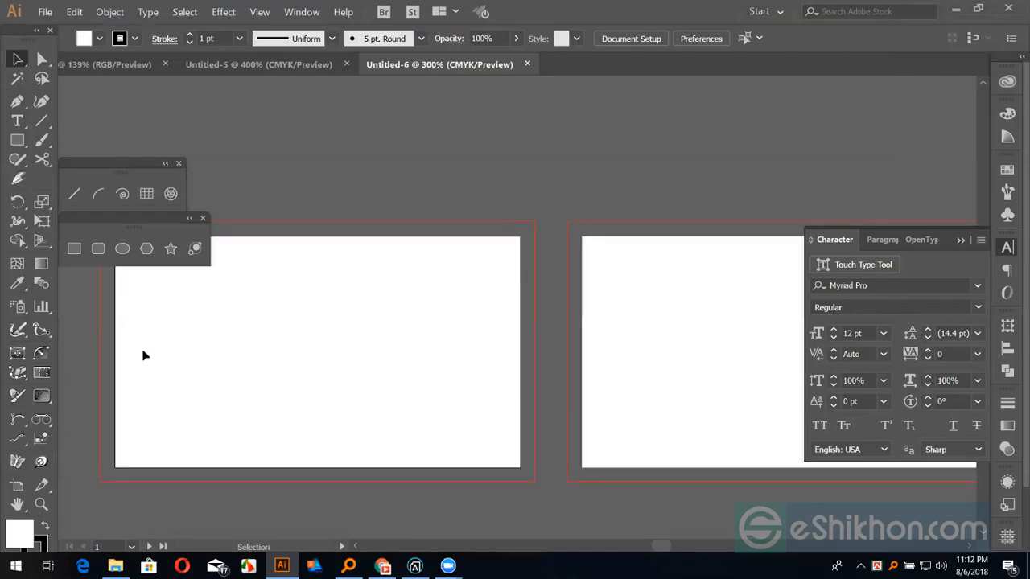
pyautogui.moveTo(121, 240); pyautogui.dragTo(325, 133)
pyautogui.click(281, 141)
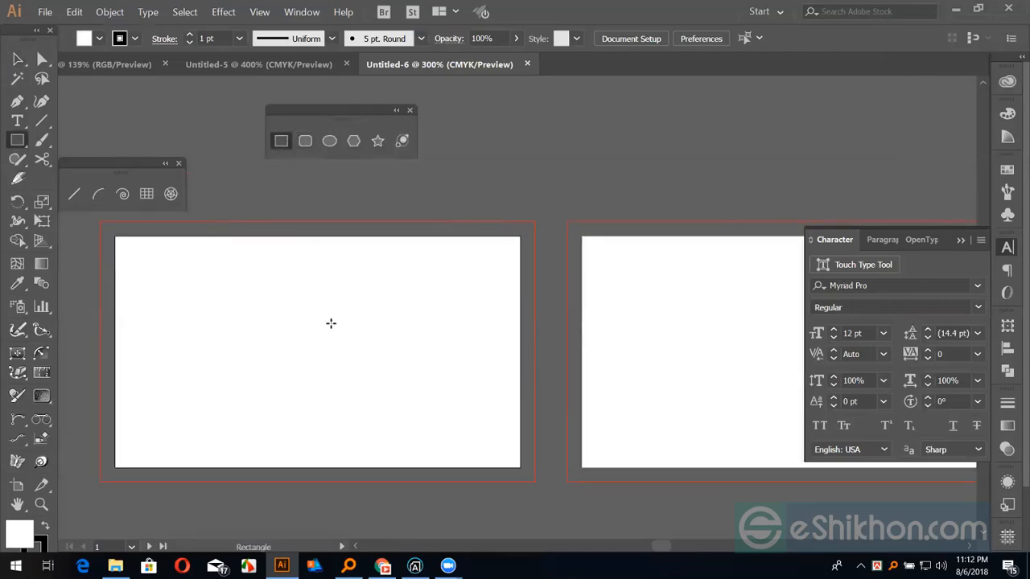
# Draw a square of width 0.25 in and height 0.25 in on the first artboard
pyautogui.click(330, 322)
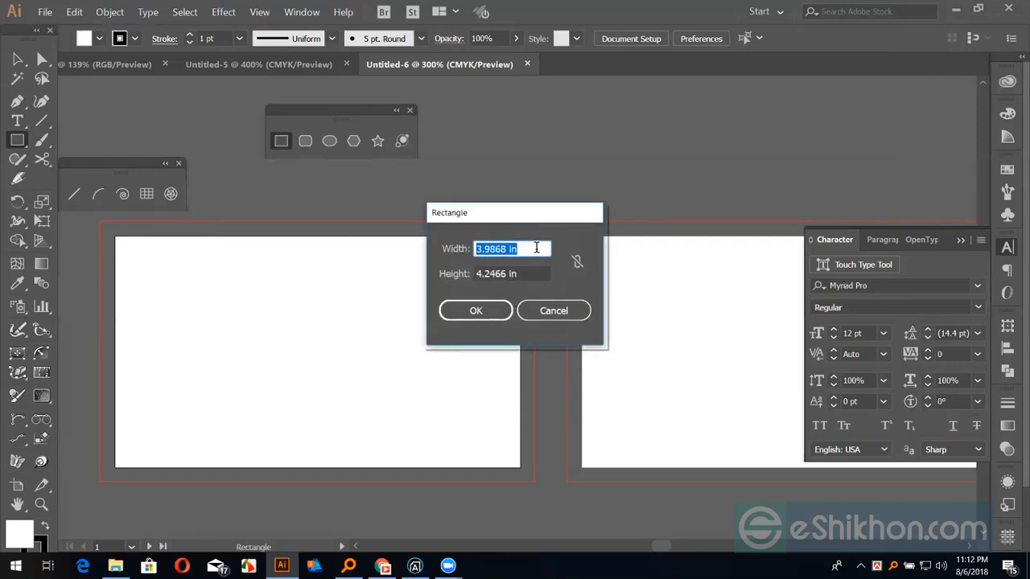
pyautogui.write('0.25')
pyautogui.press('Tab')
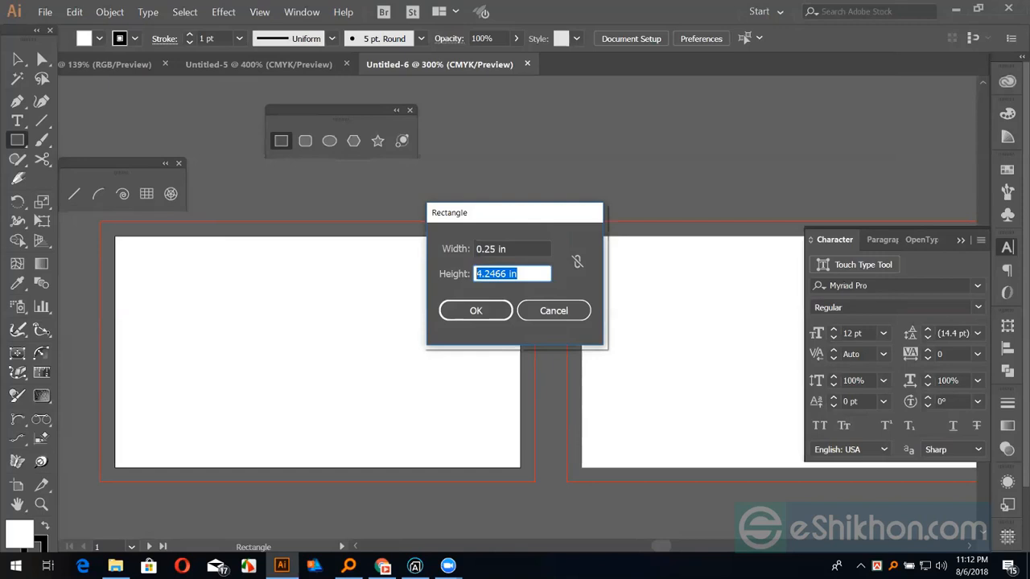
pyautogui.write('0.25')
pyautogui.press('Return')
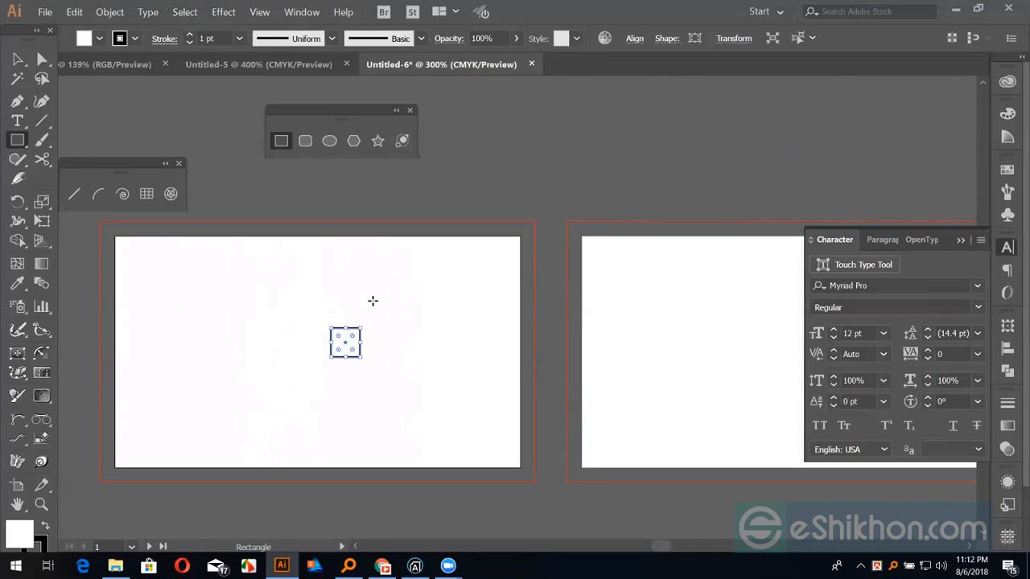
# Move the small square to the first artboard's top-right corner and close the Character panel
pyautogui.click(18, 60)
pyautogui.click(376, 396)
pyautogui.moveTo(360, 342); pyautogui.dragTo(386, 343)
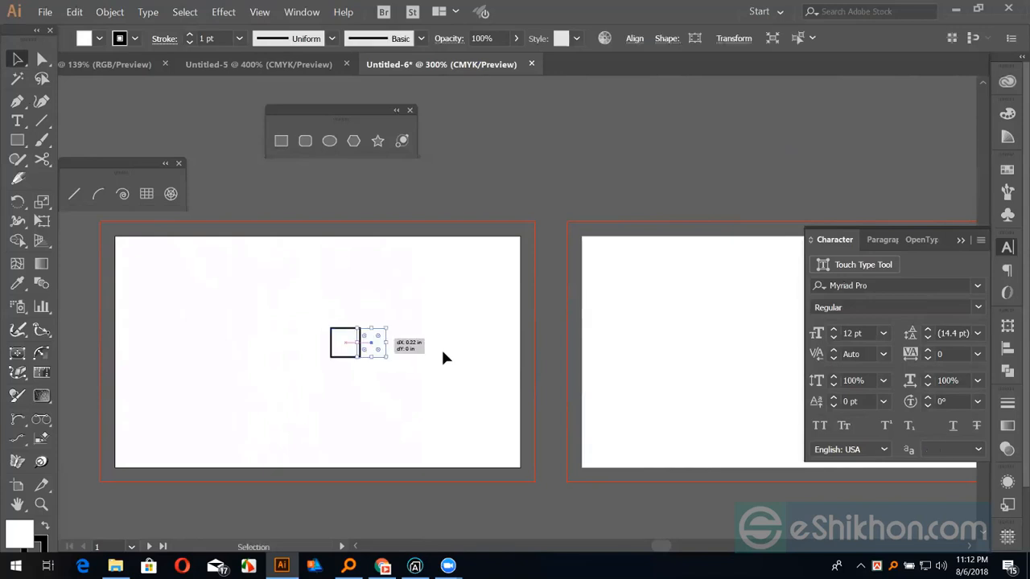
pyautogui.click(445, 358)
pyautogui.hotkey('ctrl', '+')
pyautogui.hotkey('ctrl', '+')
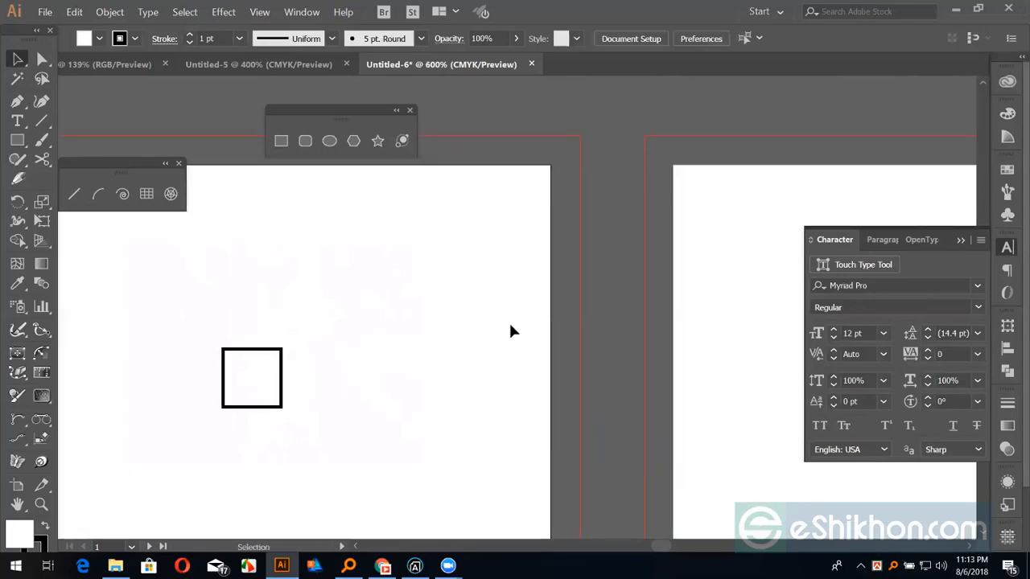
pyautogui.moveTo(254, 378); pyautogui.dragTo(551, 167)
pyautogui.hotkey('ctrl', '+')
pyautogui.hotkey('ctrl', '+')
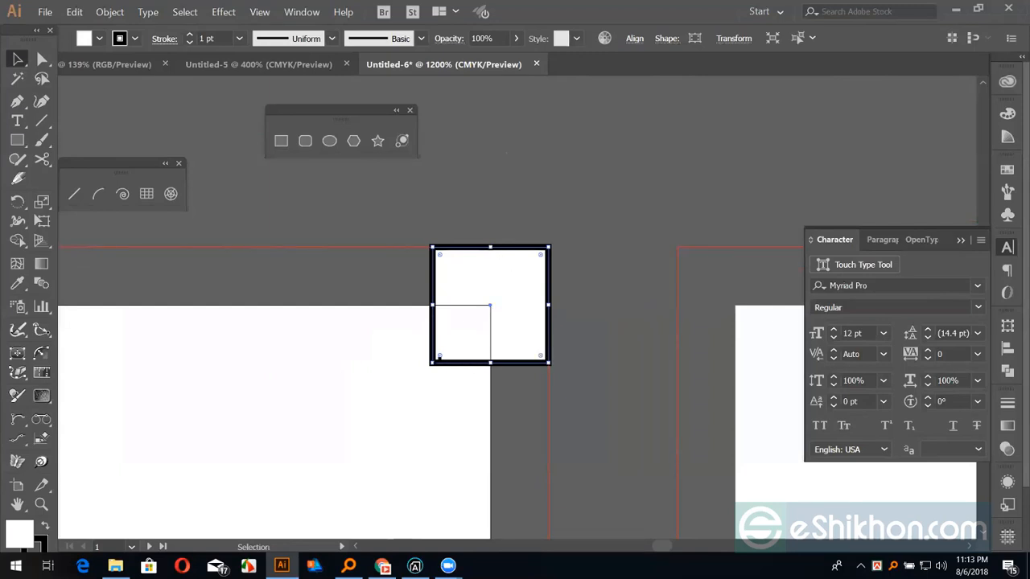
pyautogui.moveTo(450, 365); pyautogui.dragTo(564, 298)
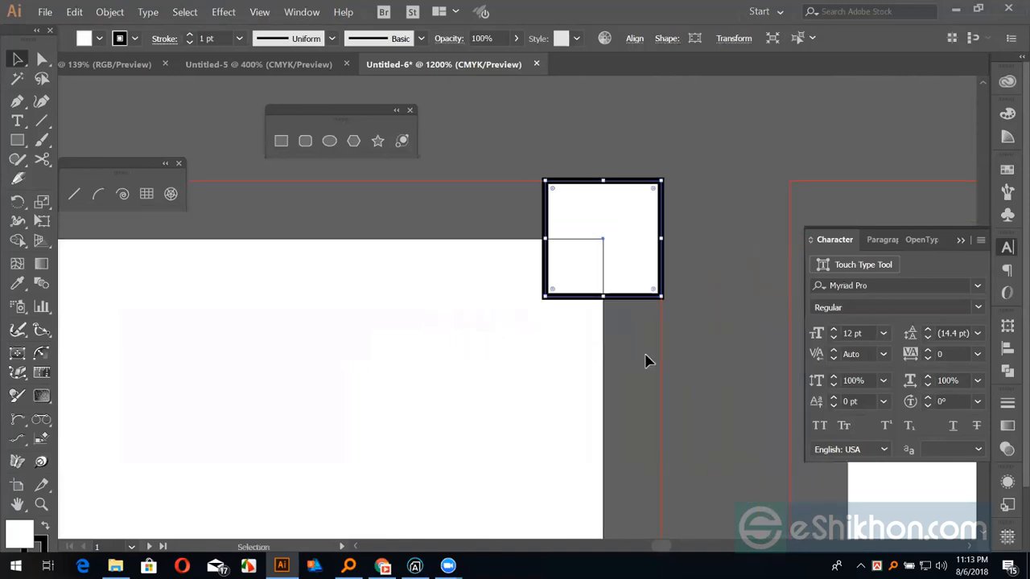
pyautogui.hotkey('ctrl', '-')
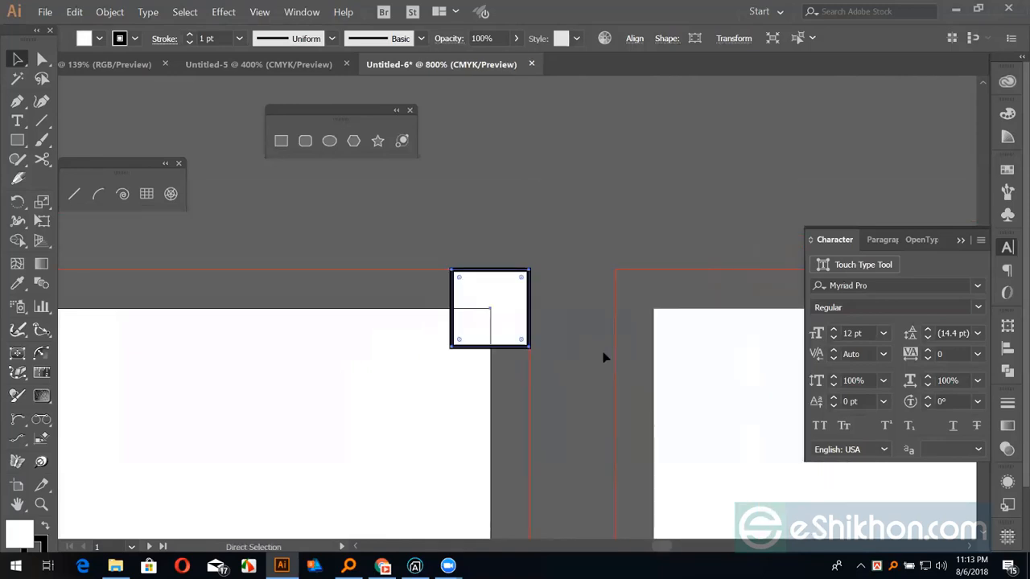
pyautogui.hotkey('ctrl', '-')
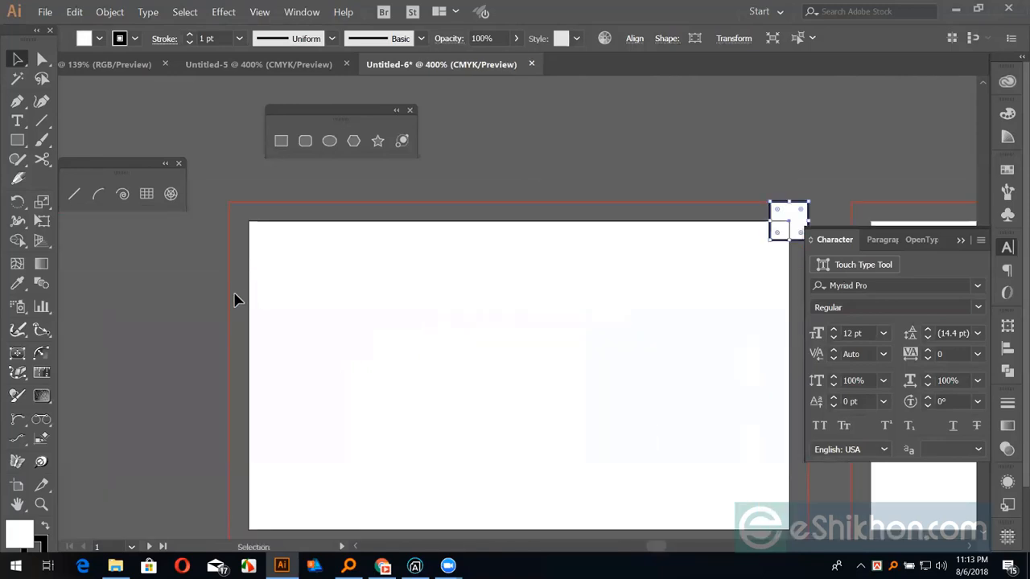
pyautogui.moveTo(298, 327); pyautogui.dragTo(274, 326)
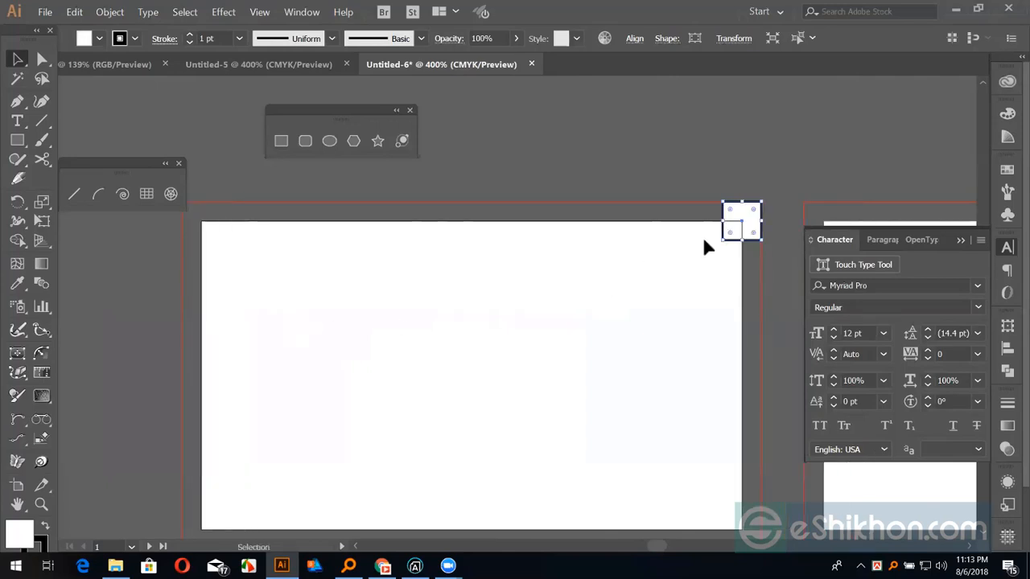
pyautogui.click(959, 240)
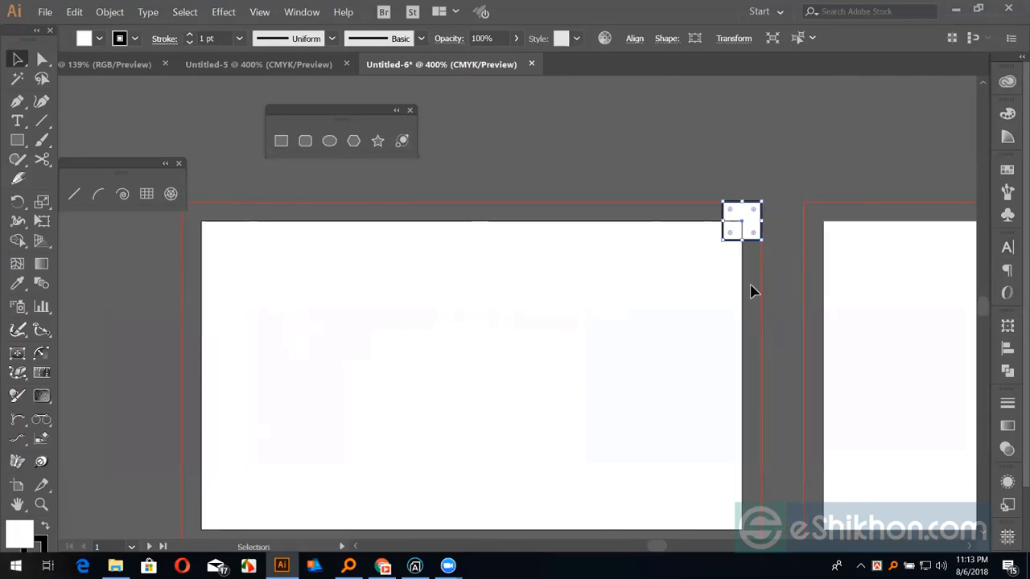
pyautogui.click(807, 296)
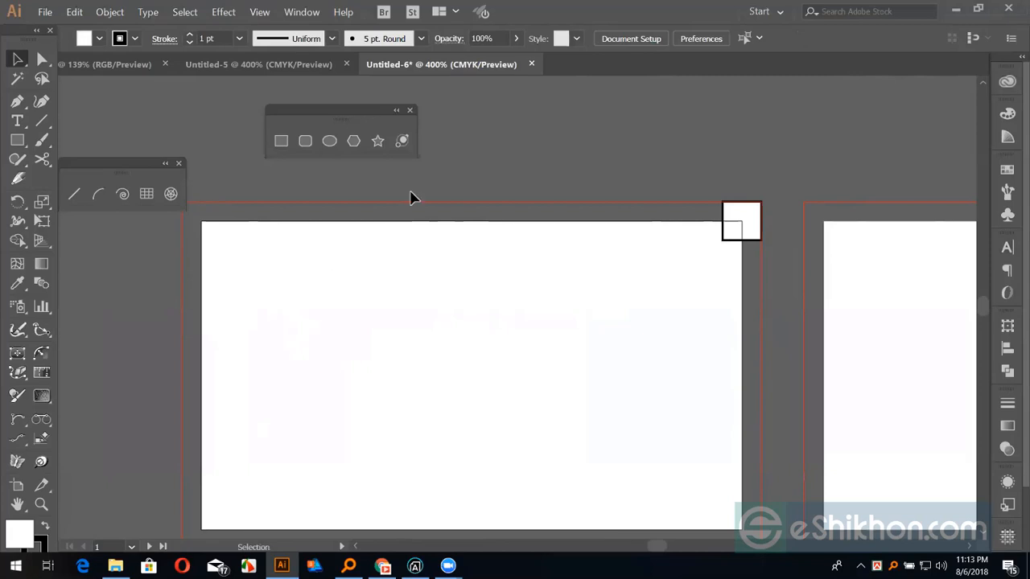
# Show the rulers and drag a horizontal guide along the artboard's top edge
pyautogui.moveTo(477, 322); pyautogui.dragTo(490, 219)
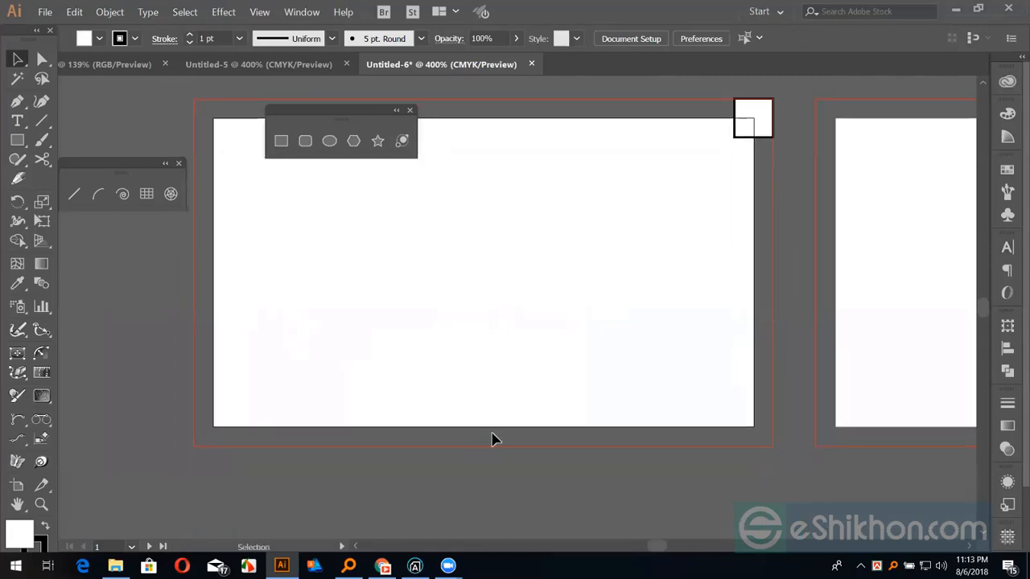
pyautogui.moveTo(504, 361); pyautogui.dragTo(494, 429)
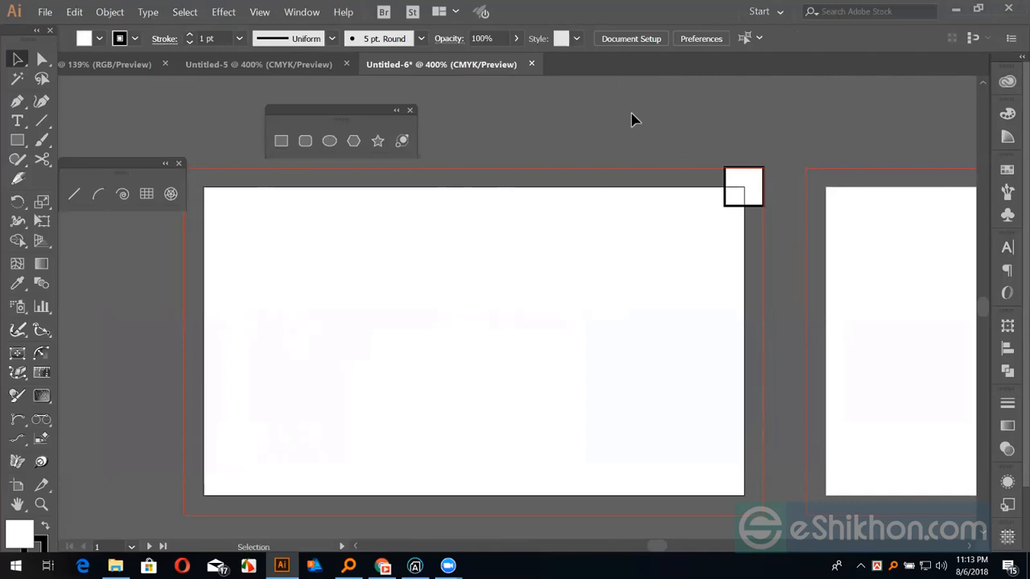
pyautogui.press('a')
pyautogui.hotkey('ctrl', 'r')
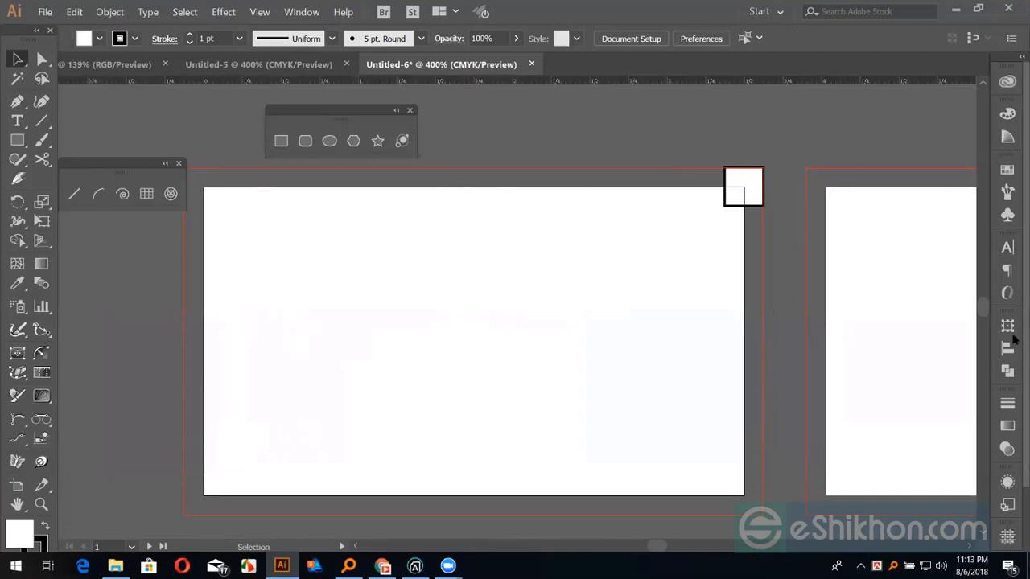
pyautogui.moveTo(674, 81); pyautogui.dragTo(745, 190)
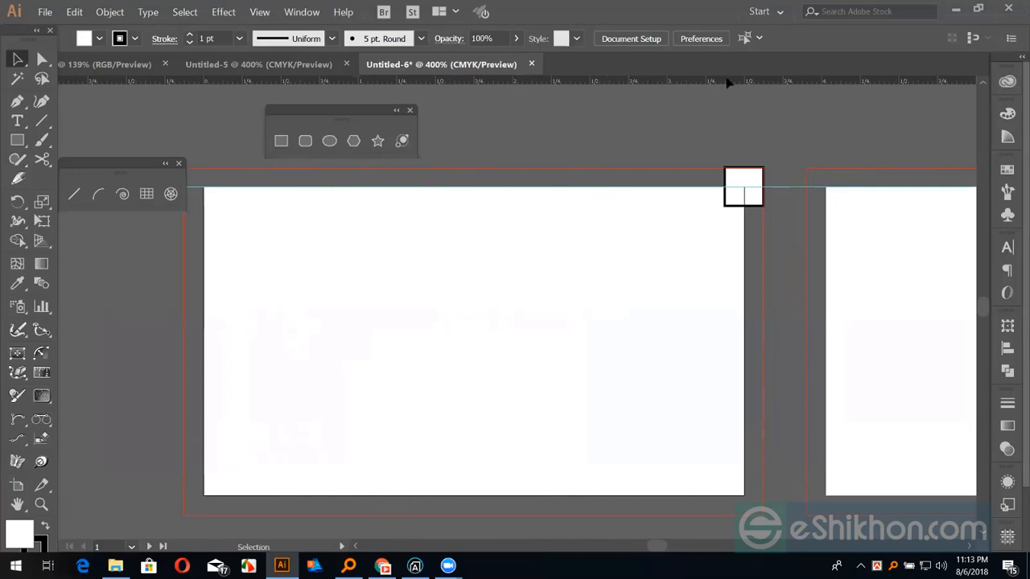
pyautogui.click(744, 181)
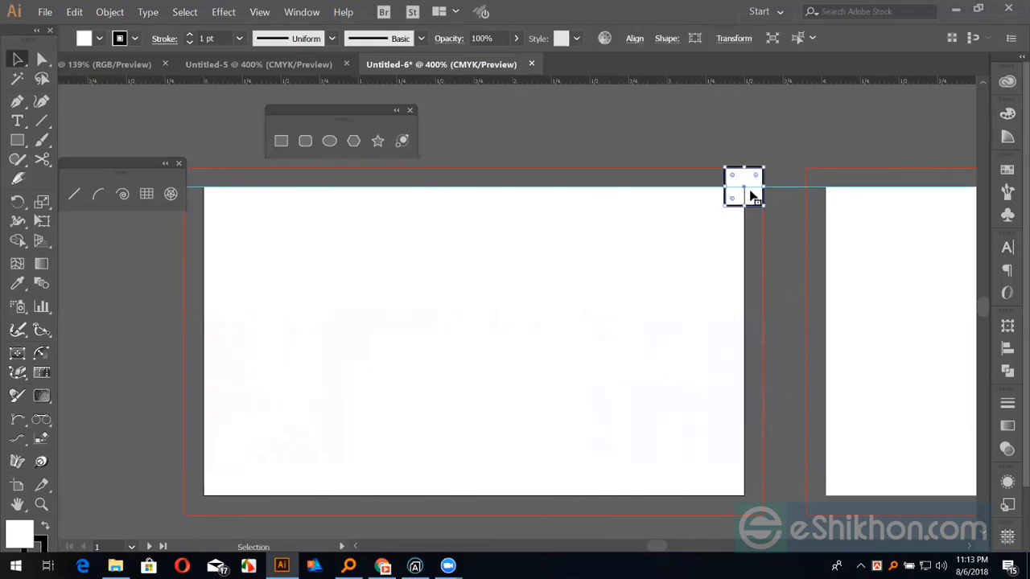
pyautogui.click(1008, 349)
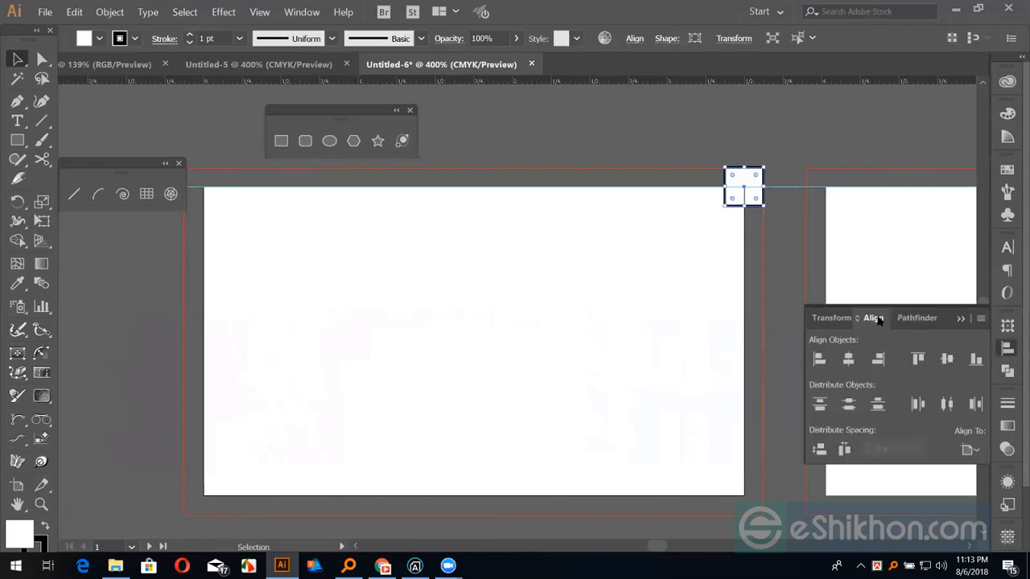
pyautogui.click(975, 359)
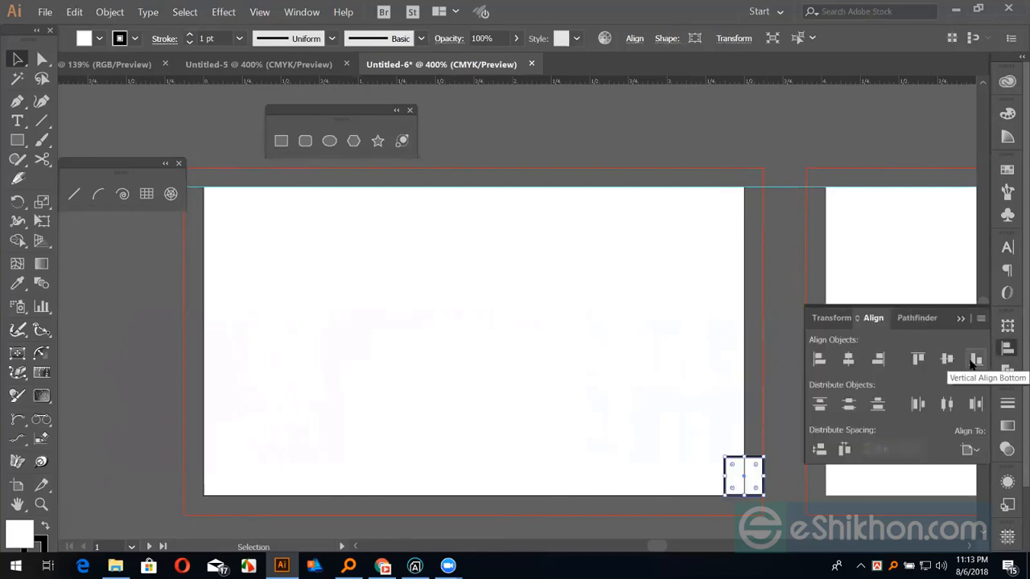
pyautogui.click(878, 359)
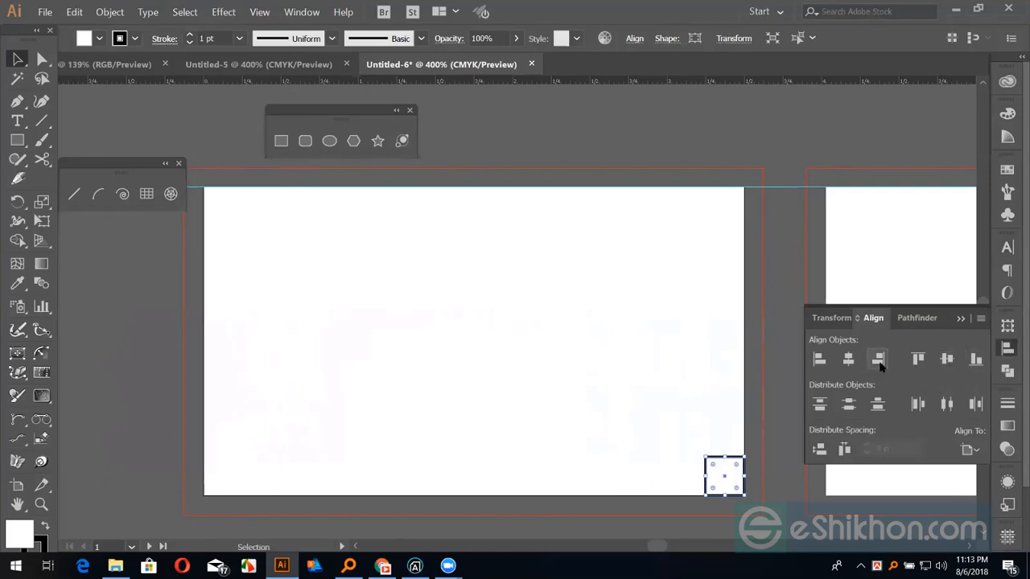
pyautogui.click(772, 331)
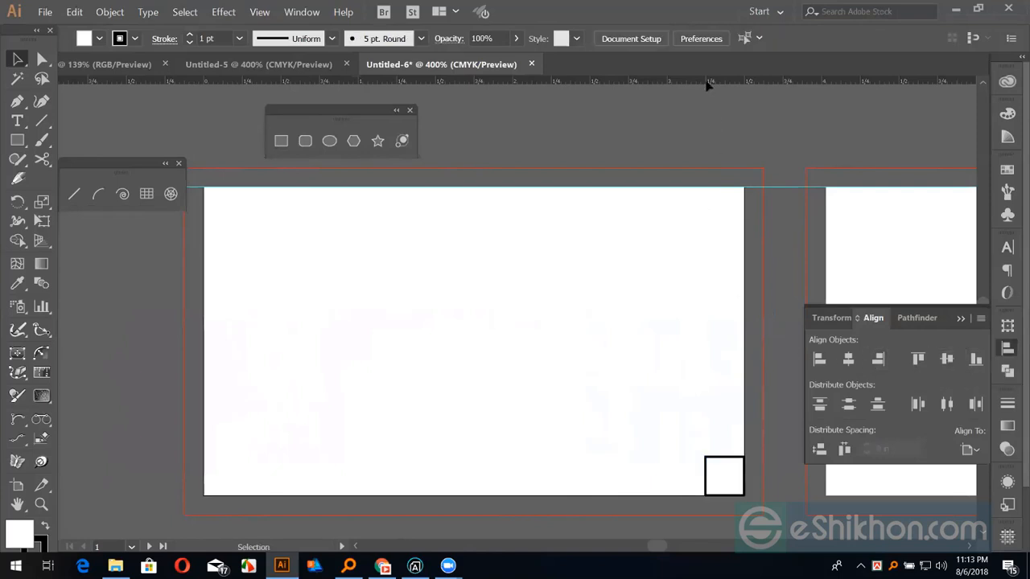
pyautogui.moveTo(707, 86); pyautogui.dragTo(726, 496)
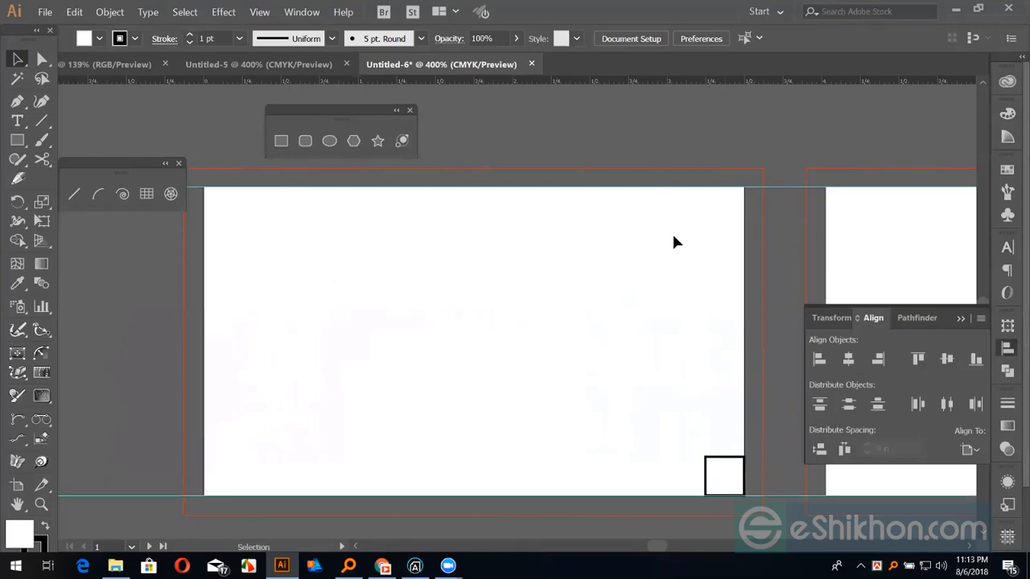
pyautogui.hotkey('ctrl', '-')
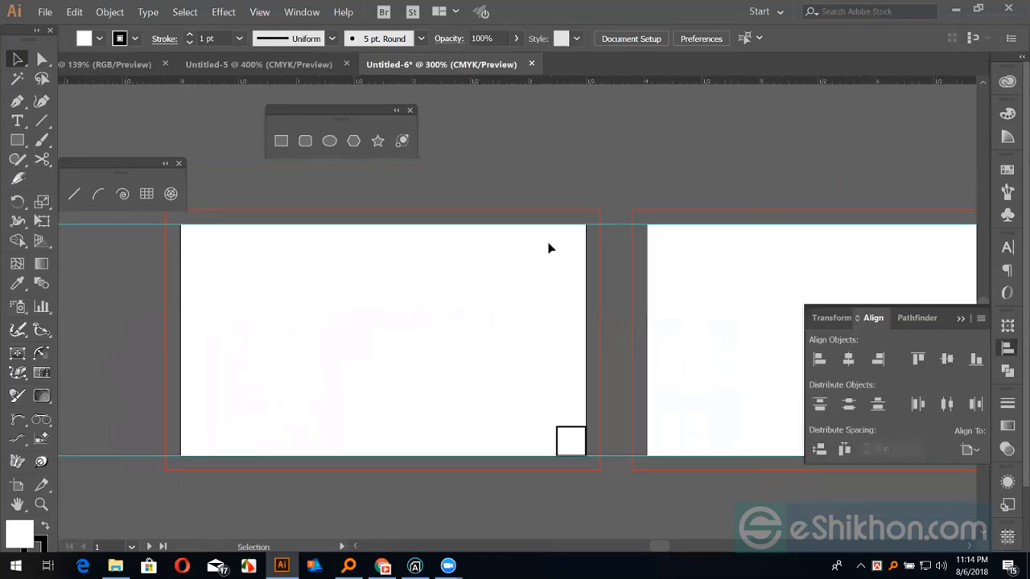
pyautogui.moveTo(638, 221); pyautogui.dragTo(541, 294)
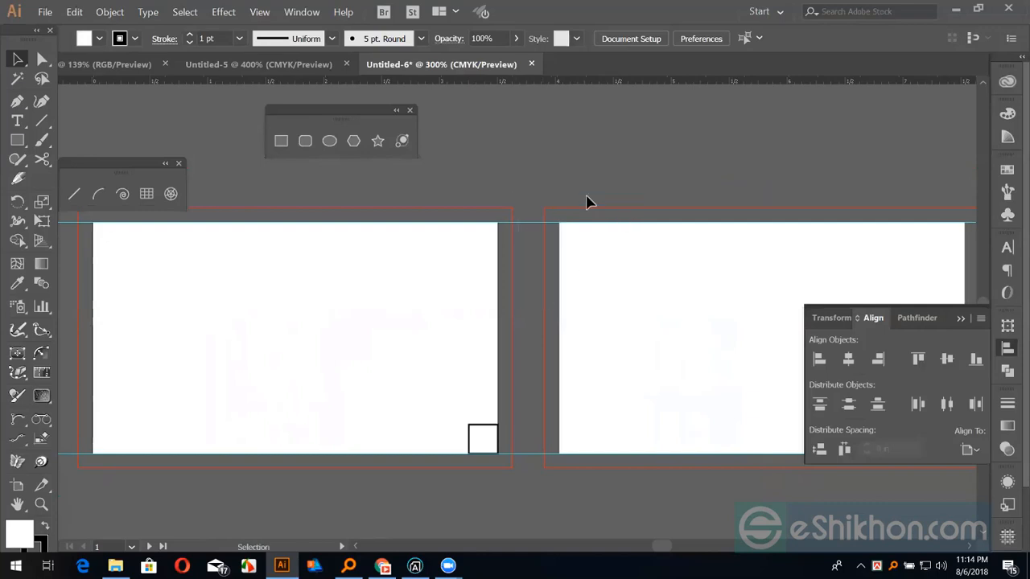
pyautogui.click(669, 381)
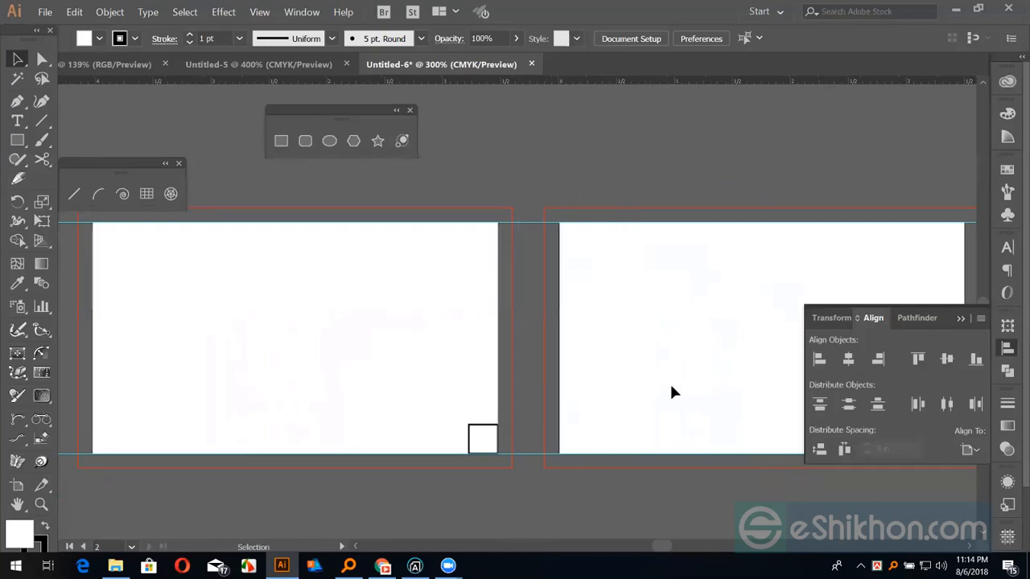
pyautogui.click(959, 319)
pyautogui.press('space')
pyautogui.moveTo(585, 328); pyautogui.dragTo(703, 327)
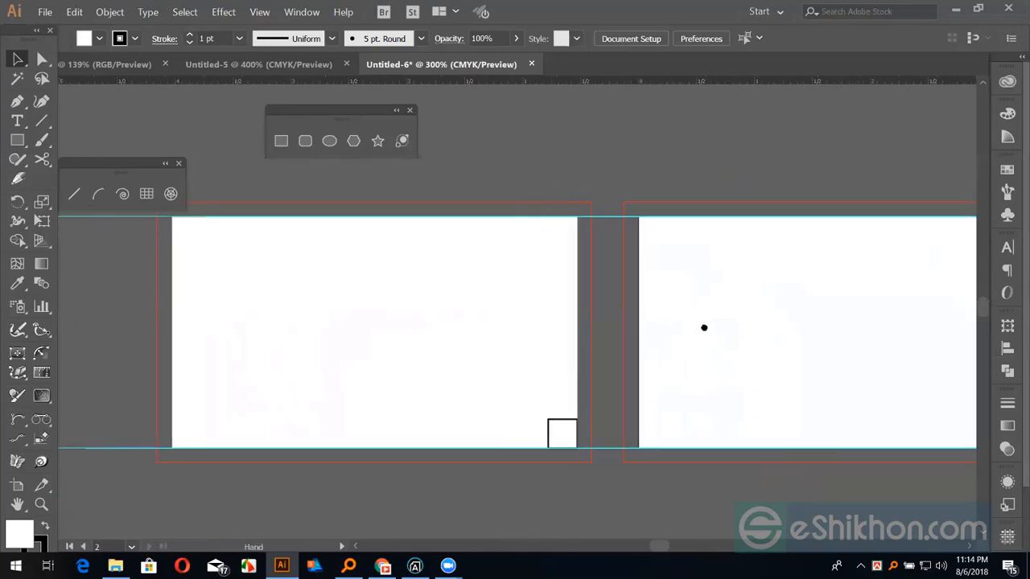
# Drag guides onto the card: one horizontal, and verticals at the left edge, right edge and square's centre
pyautogui.click(620, 432)
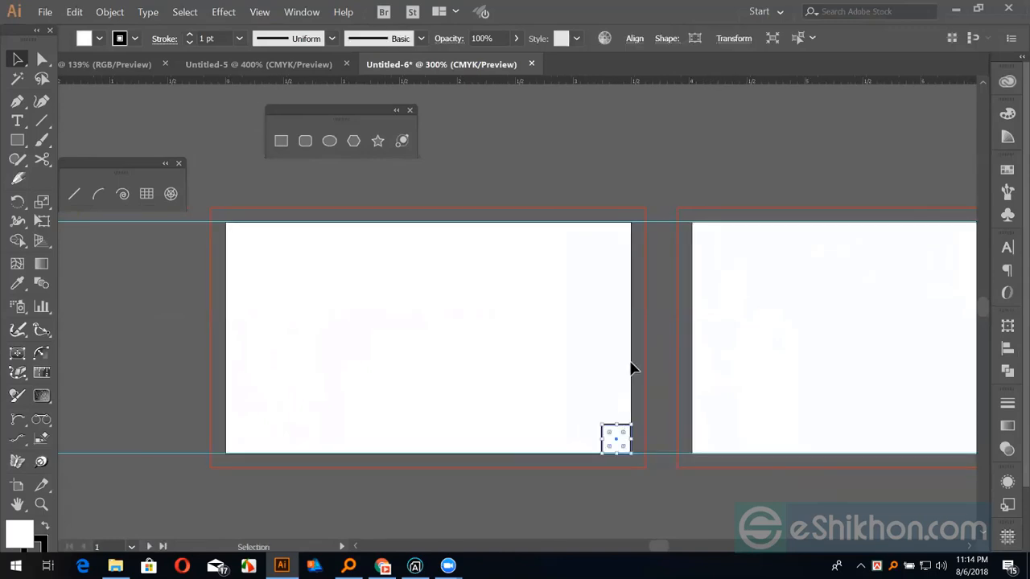
pyautogui.hotkey('ctrl', '=')
pyautogui.press('space')
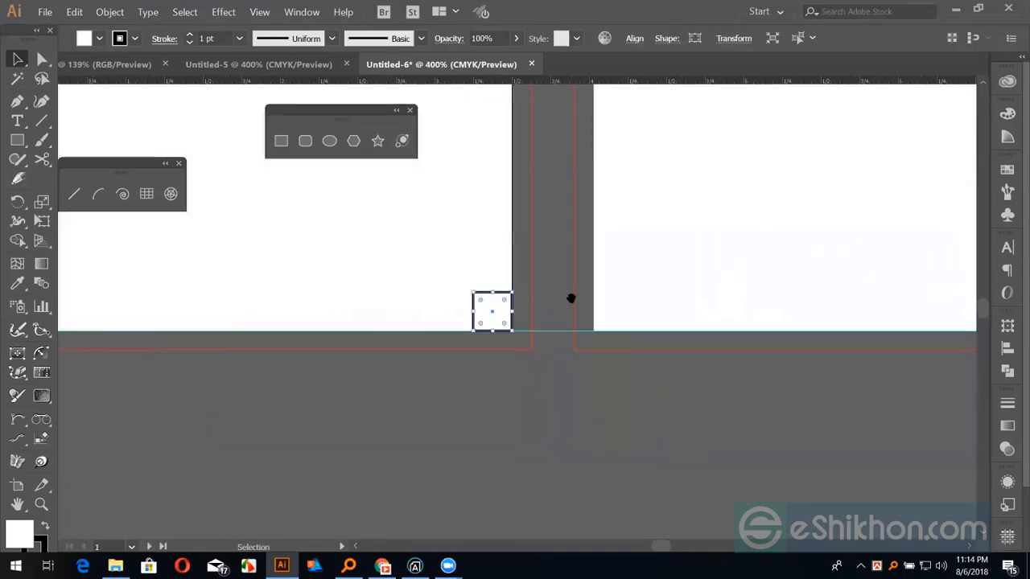
pyautogui.moveTo(573, 304); pyautogui.dragTo(664, 373)
pyautogui.moveTo(570, 81); pyautogui.dragTo(605, 210)
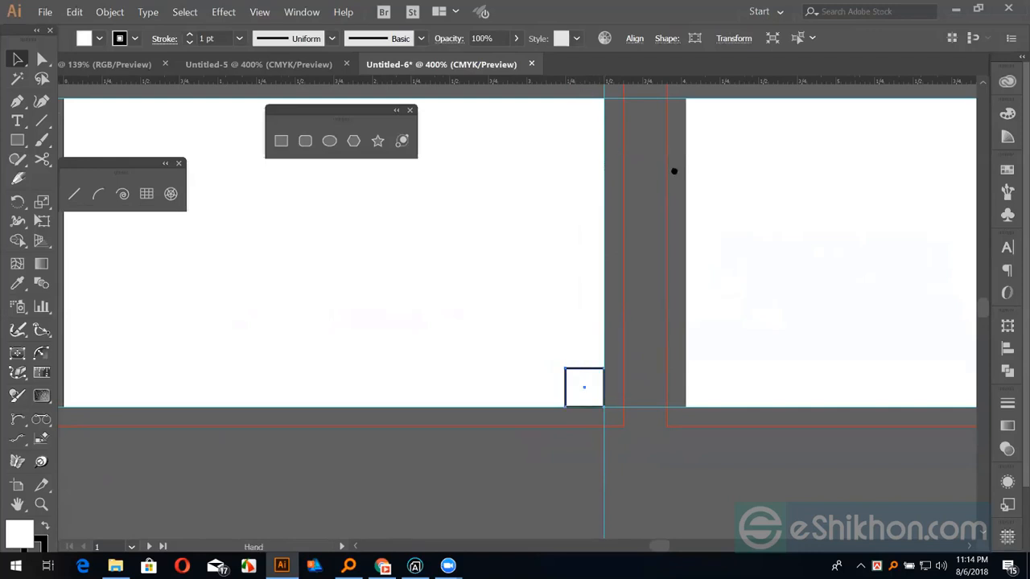
pyautogui.moveTo(674, 170); pyautogui.dragTo(808, 216)
pyautogui.moveTo(264, 83); pyautogui.dragTo(199, 244)
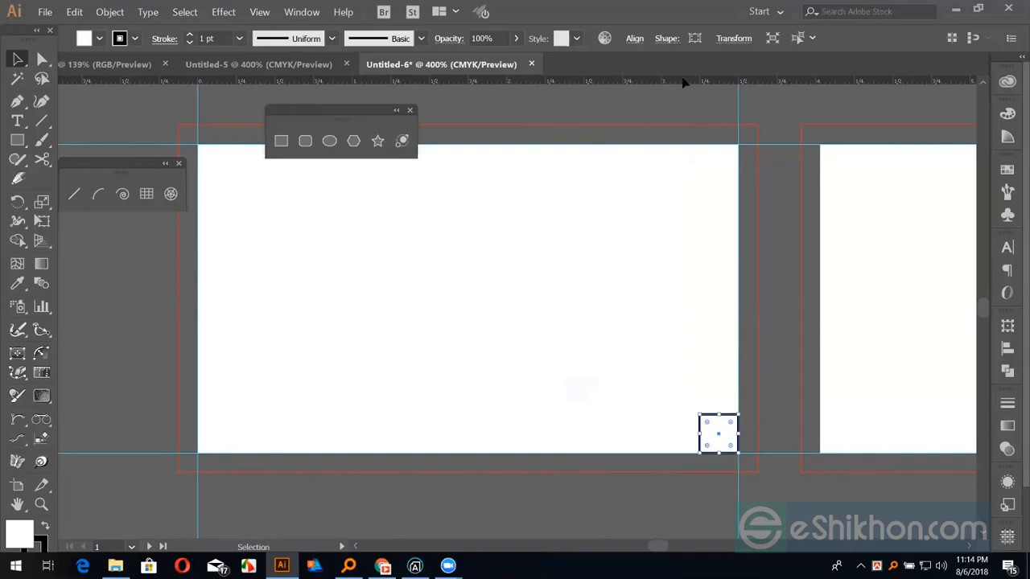
pyautogui.moveTo(681, 81); pyautogui.dragTo(719, 435)
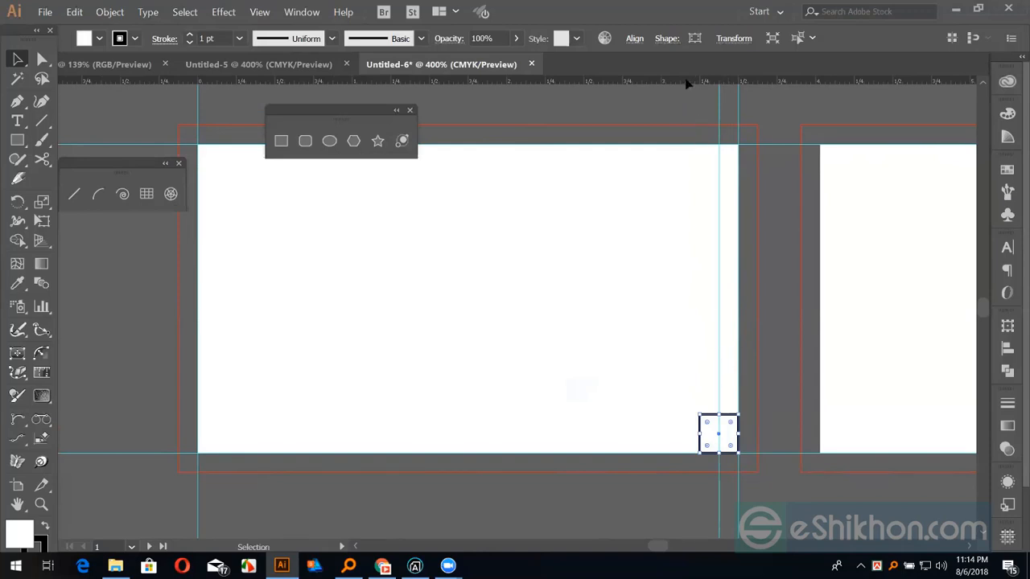
pyautogui.moveTo(684, 81); pyautogui.dragTo(719, 435)
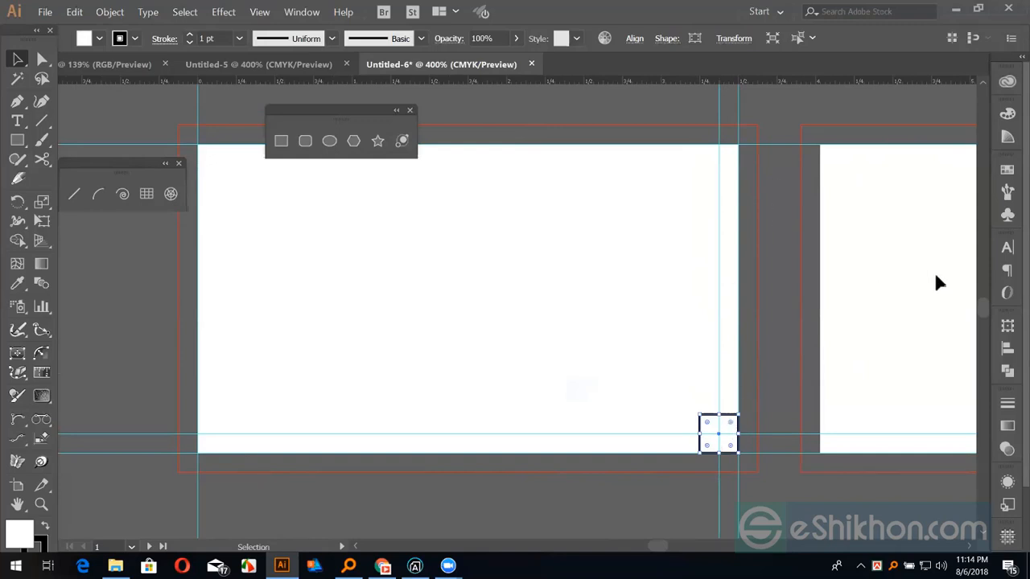
# Align the square to the card's top and left edges, adding guides through its centre for the inset
pyautogui.click(1007, 347)
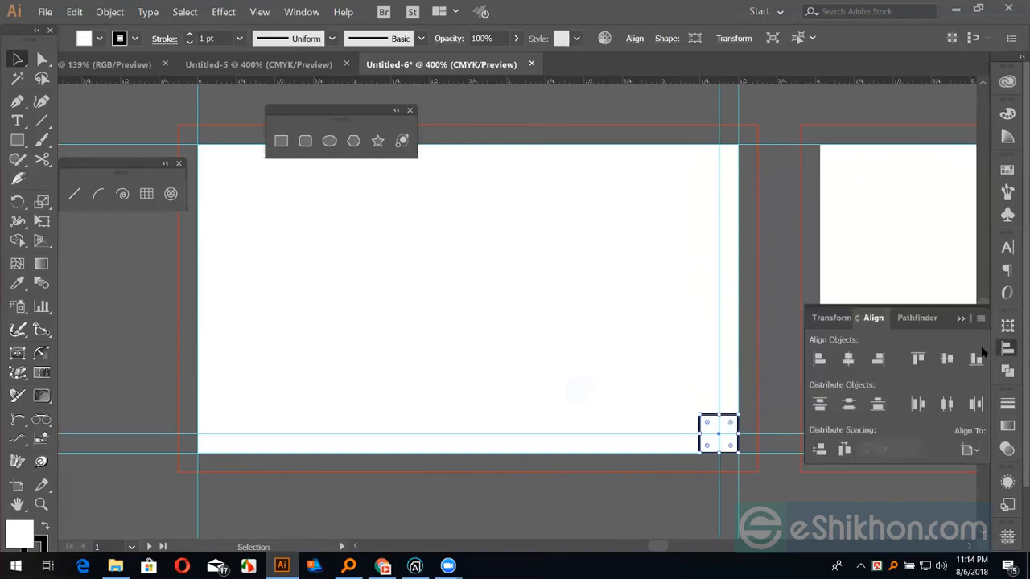
pyautogui.click(918, 358)
pyautogui.moveTo(730, 82); pyautogui.dragTo(721, 166)
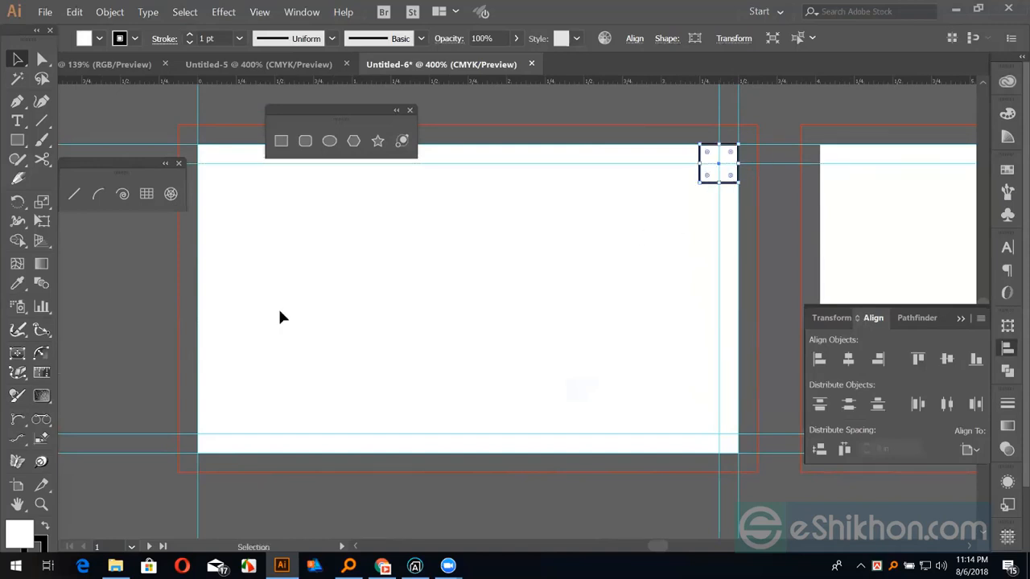
pyautogui.click(819, 359)
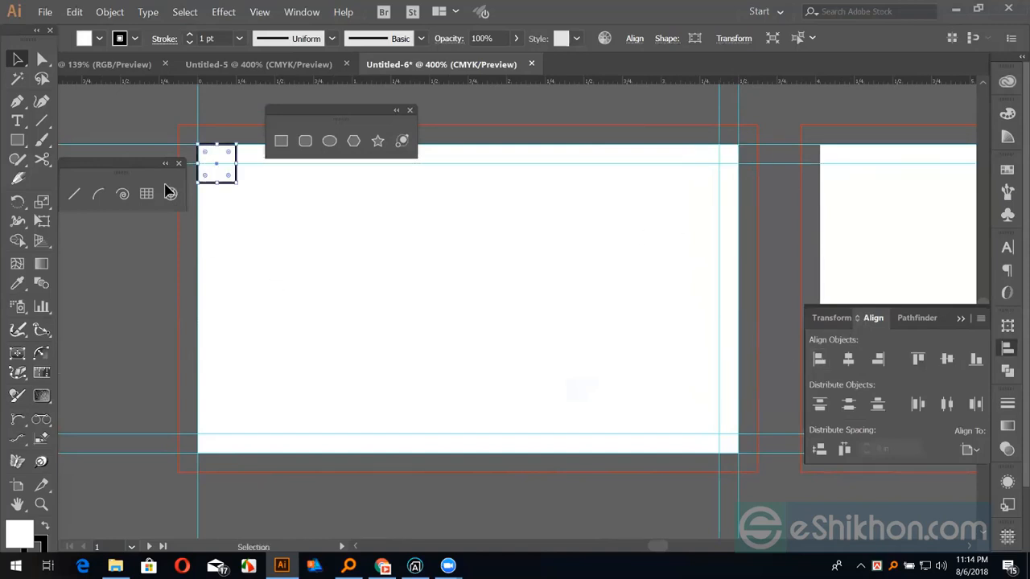
pyautogui.moveTo(158, 84); pyautogui.dragTo(519, 338)
pyautogui.press('alt')
pyautogui.click(498, 248)
pyautogui.hotkey('ctrl', '-')
pyautogui.hotkey('ctrl', '-')
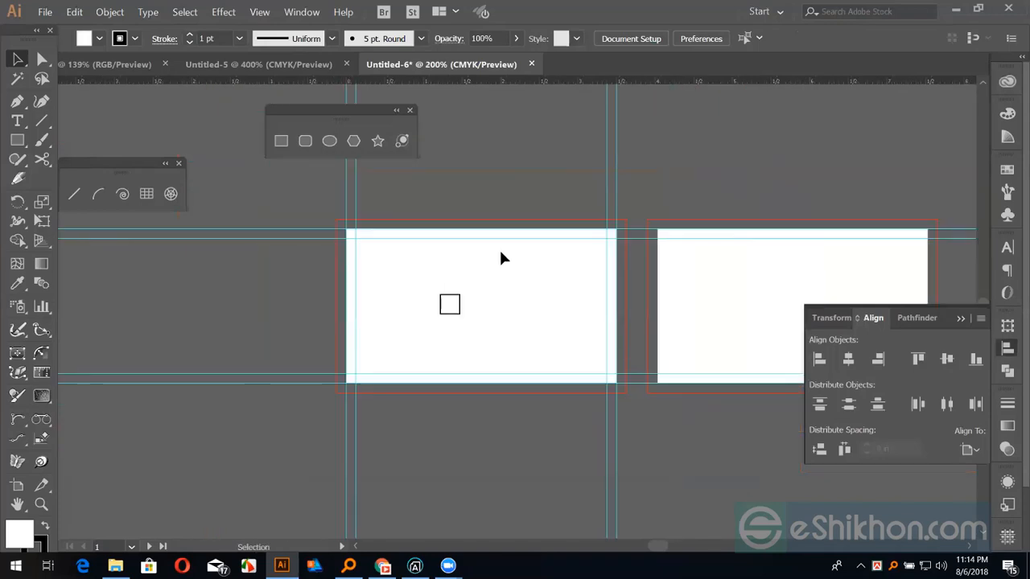
# Select the small square and drag it across the cards until it rests along the first card's top edge
pyautogui.hotkey('ctrl', '+')
pyautogui.press('space')
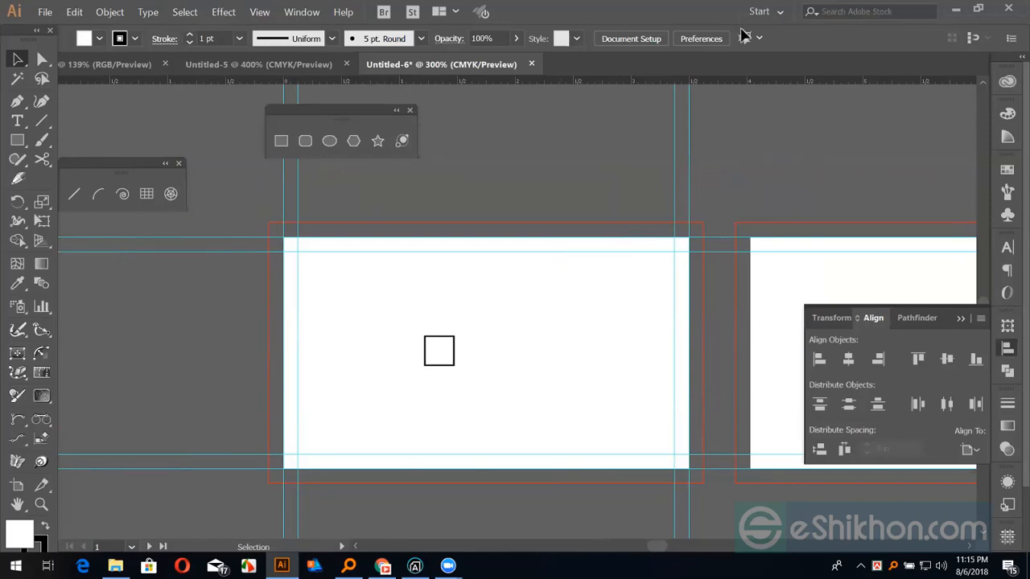
pyautogui.moveTo(298, 251); pyautogui.dragTo(669, 427)
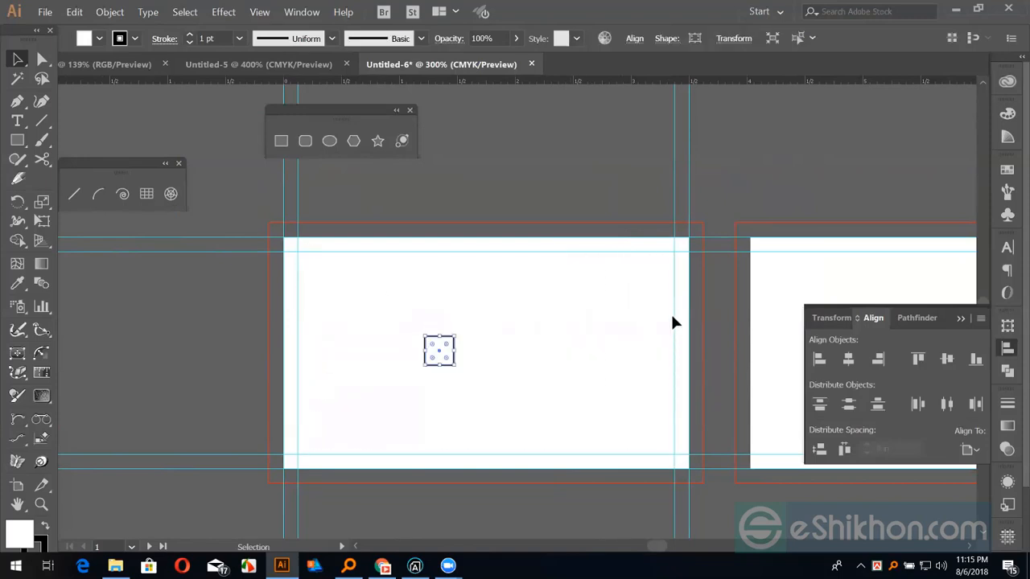
pyautogui.click(682, 281)
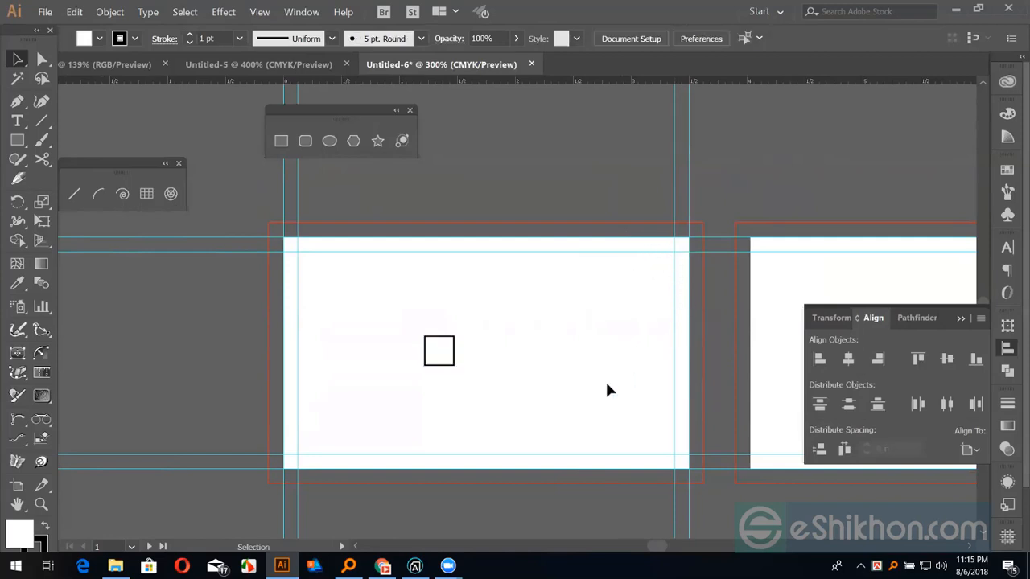
pyautogui.moveTo(661, 239); pyautogui.dragTo(609, 381)
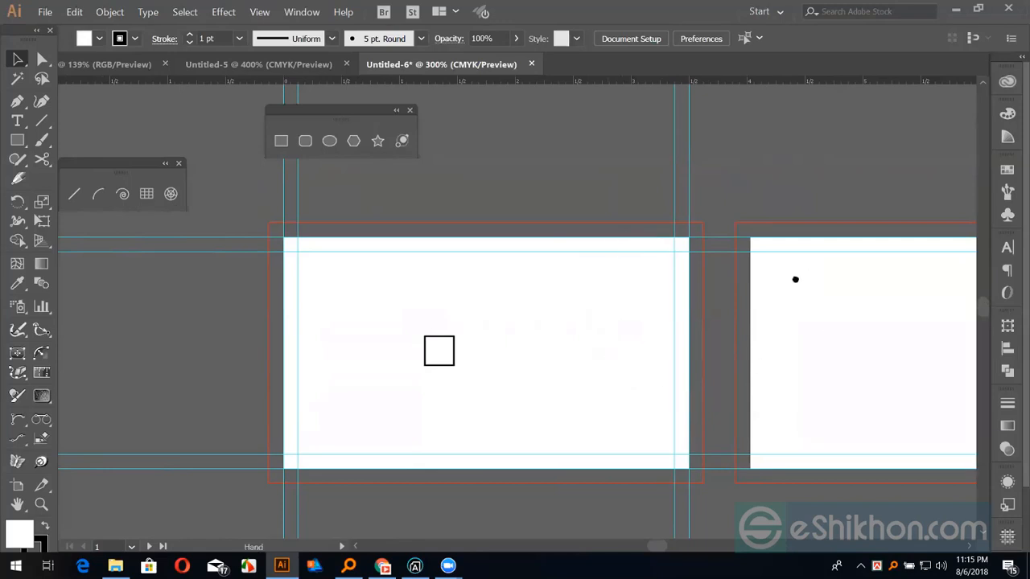
pyautogui.moveTo(714, 275); pyautogui.dragTo(534, 297)
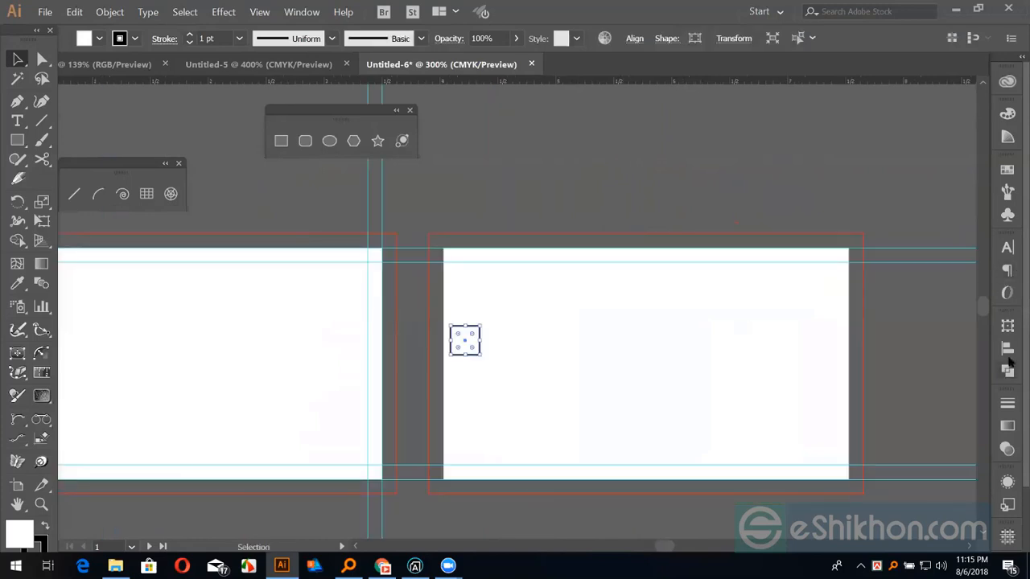
pyautogui.click(1007, 349)
pyautogui.click(918, 359)
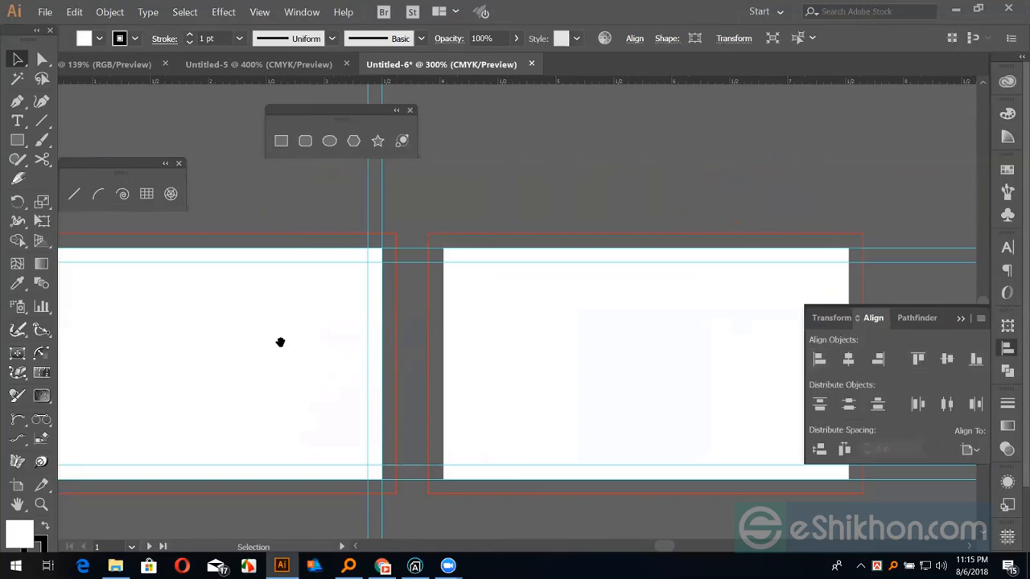
pyautogui.moveTo(280, 342); pyautogui.dragTo(464, 351)
pyautogui.moveTo(177, 352); pyautogui.dragTo(629, 285)
pyautogui.moveTo(636, 293); pyautogui.dragTo(416, 287)
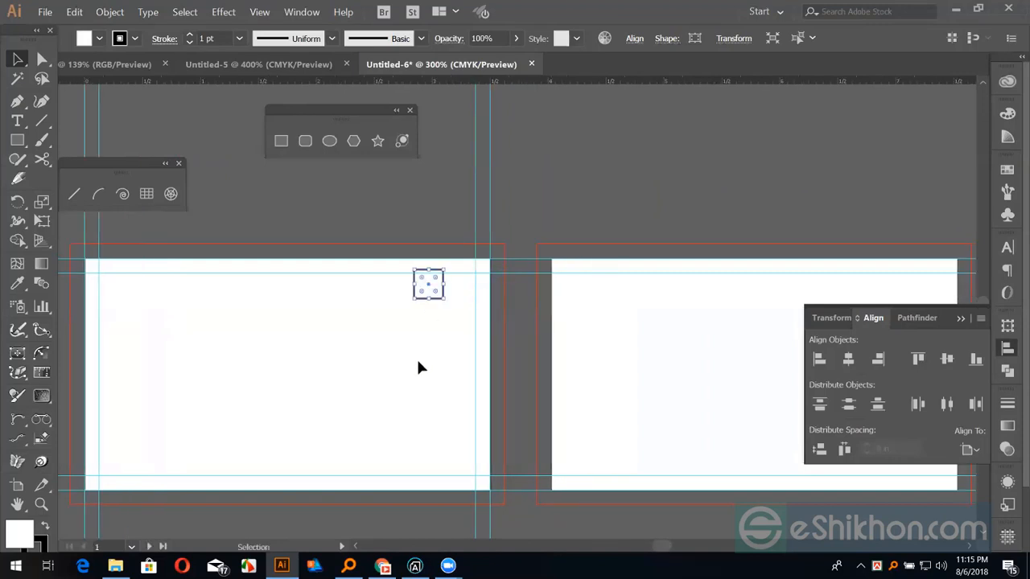
pyautogui.hotkey('ctrl', 'shift', 'a')
pyautogui.click(970, 449)
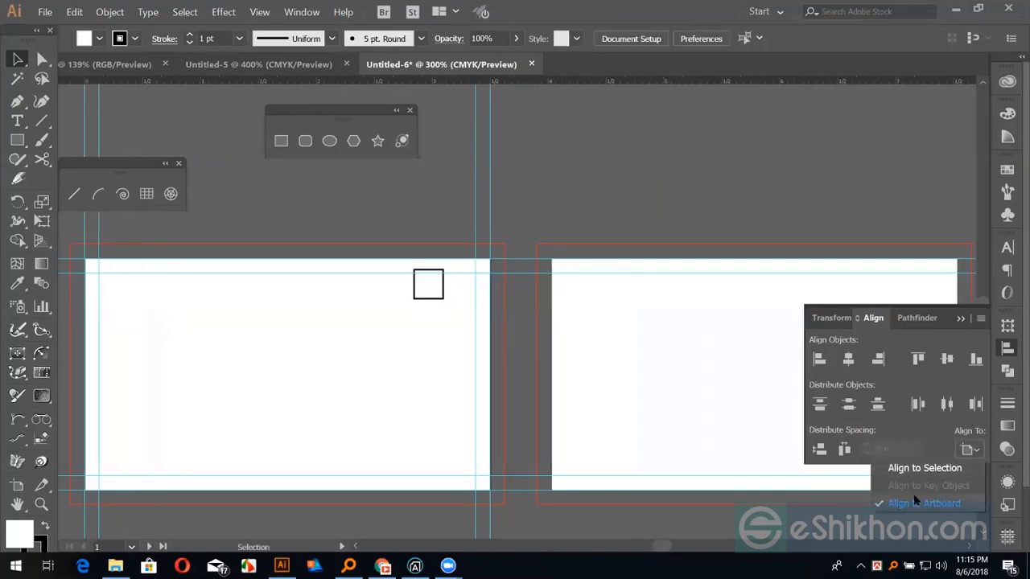
# Align the square to the second card's left edge relative to the artboard, then reposition it on the card
pyautogui.click(956, 506)
pyautogui.click(676, 397)
pyautogui.moveTo(430, 285); pyautogui.dragTo(611, 306)
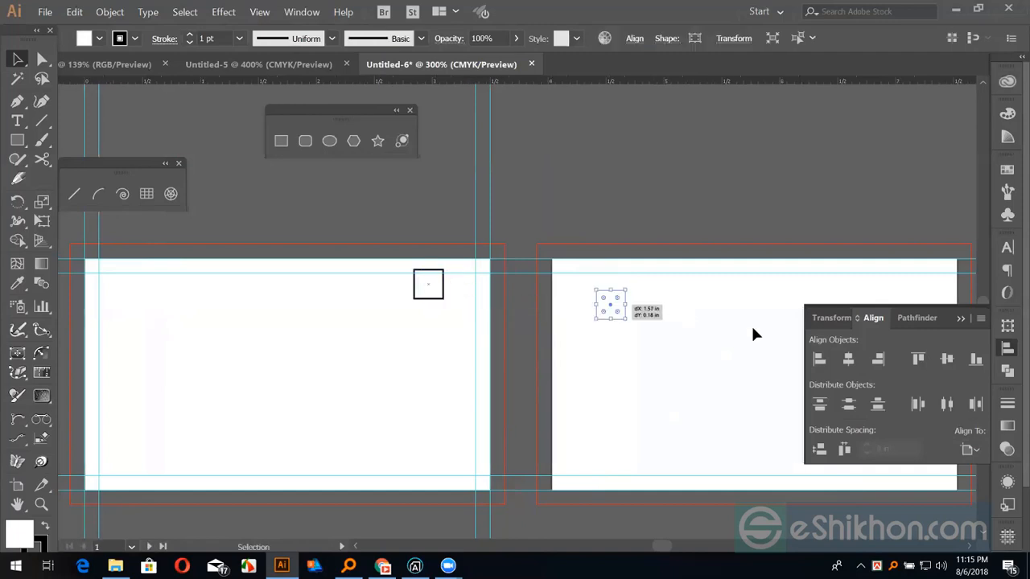
pyautogui.click(818, 360)
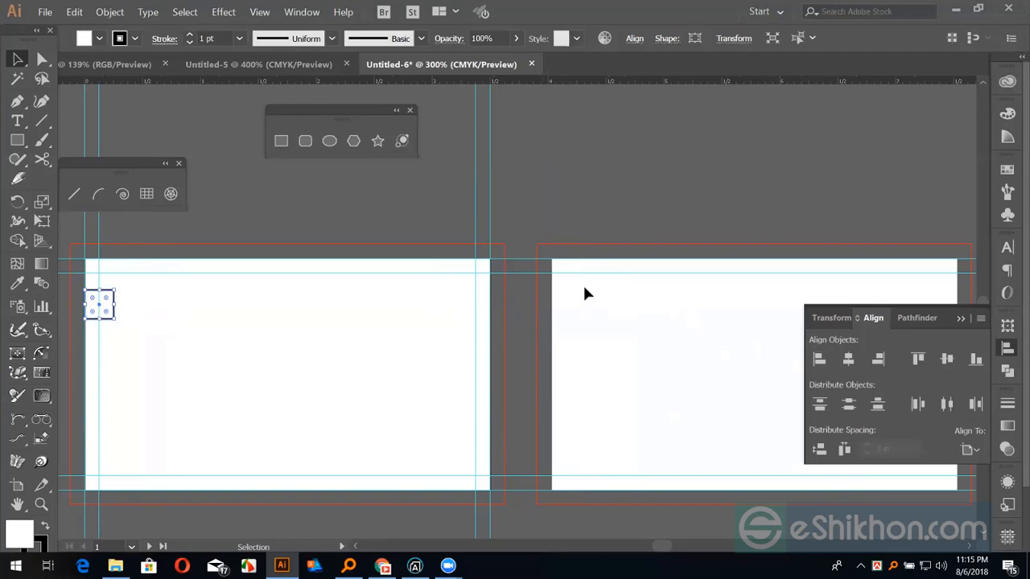
pyautogui.moveTo(102, 299); pyautogui.dragTo(589, 330)
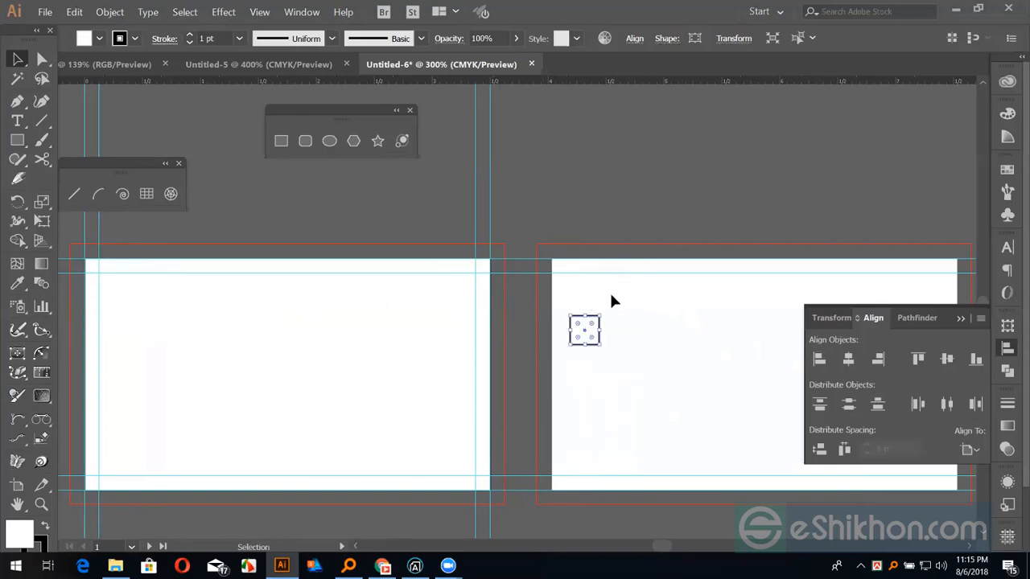
pyautogui.click(653, 304)
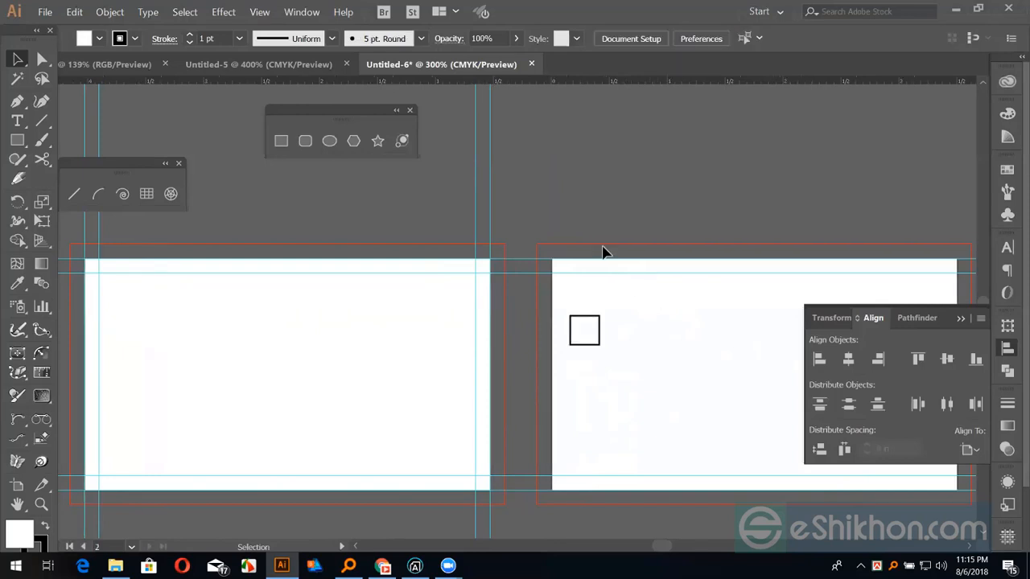
pyautogui.click(579, 324)
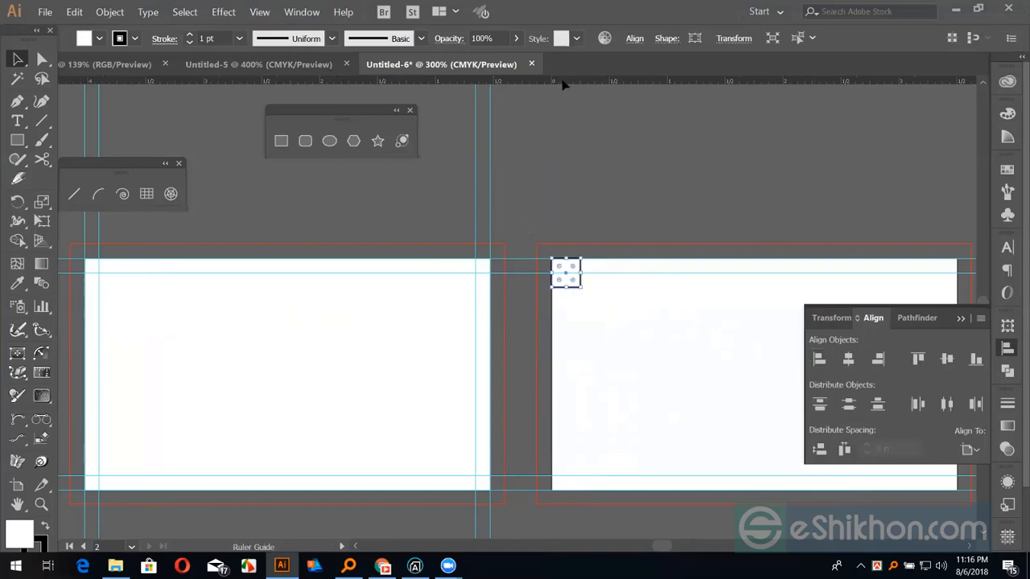
# Add horizontal and vertical margin guides at the second card's insets, aligning the square to the right edge
pyautogui.moveTo(564, 85); pyautogui.dragTo(566, 273)
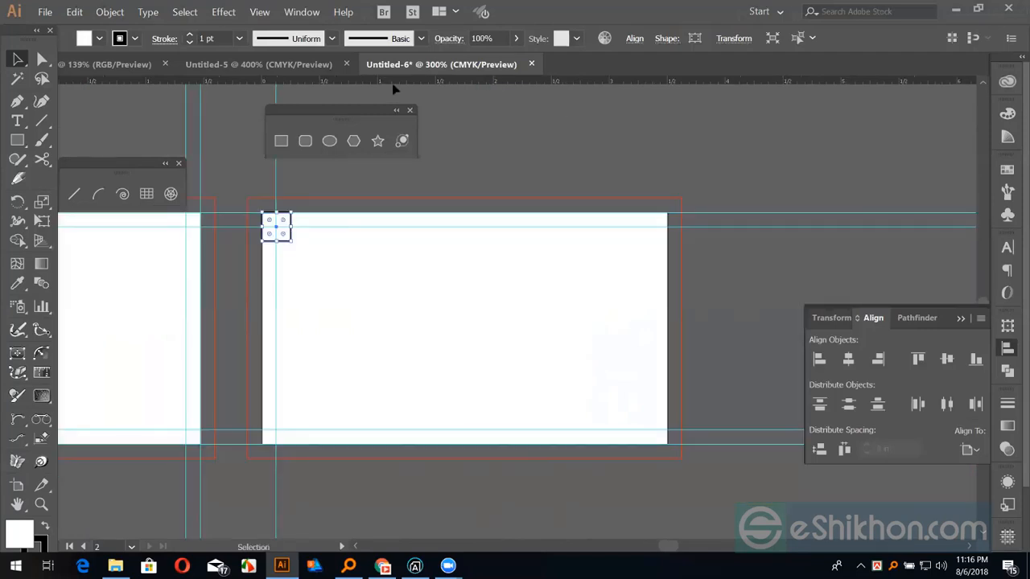
pyautogui.moveTo(394, 85); pyautogui.dragTo(262, 318)
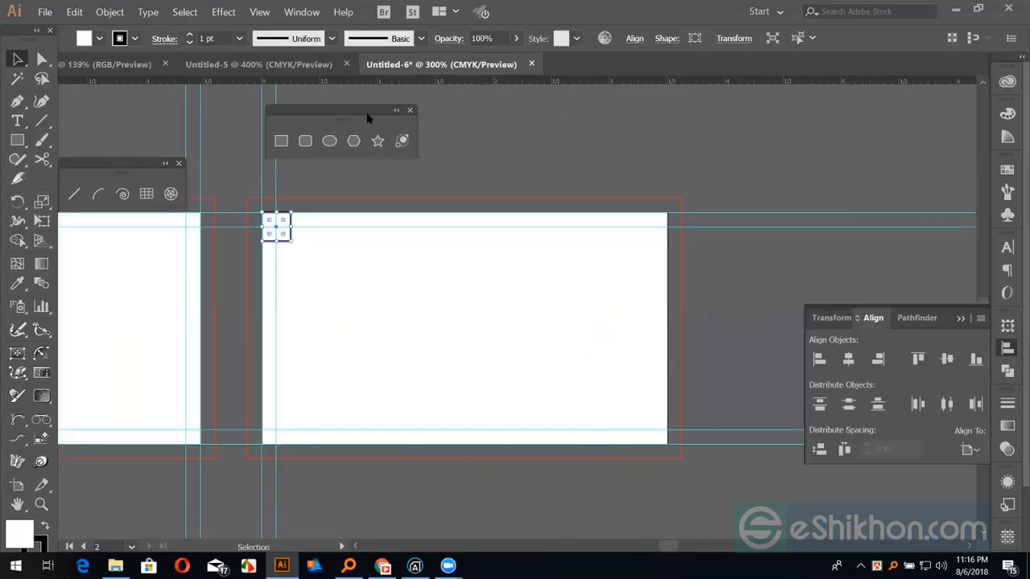
pyautogui.moveTo(409, 81); pyautogui.dragTo(668, 350)
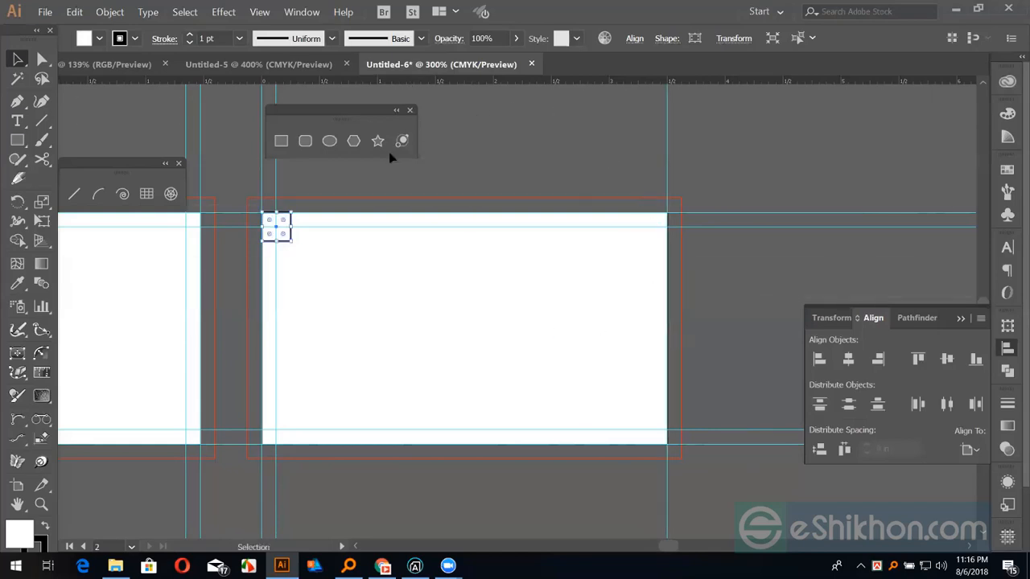
pyautogui.click(878, 359)
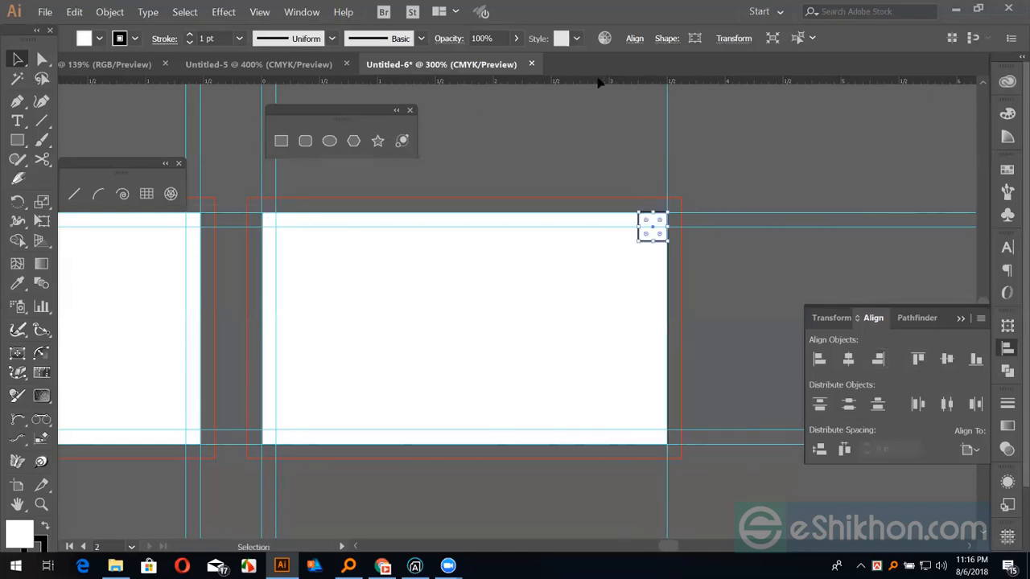
pyautogui.moveTo(599, 82); pyautogui.dragTo(523, 301)
pyautogui.click(732, 286)
pyautogui.click(498, 371)
pyautogui.moveTo(487, 366); pyautogui.dragTo(609, 395)
pyautogui.hotkey('ctrl', '-')
pyautogui.hotkey('ctrl', '-')
pyautogui.moveTo(579, 319); pyautogui.dragTo(644, 384)
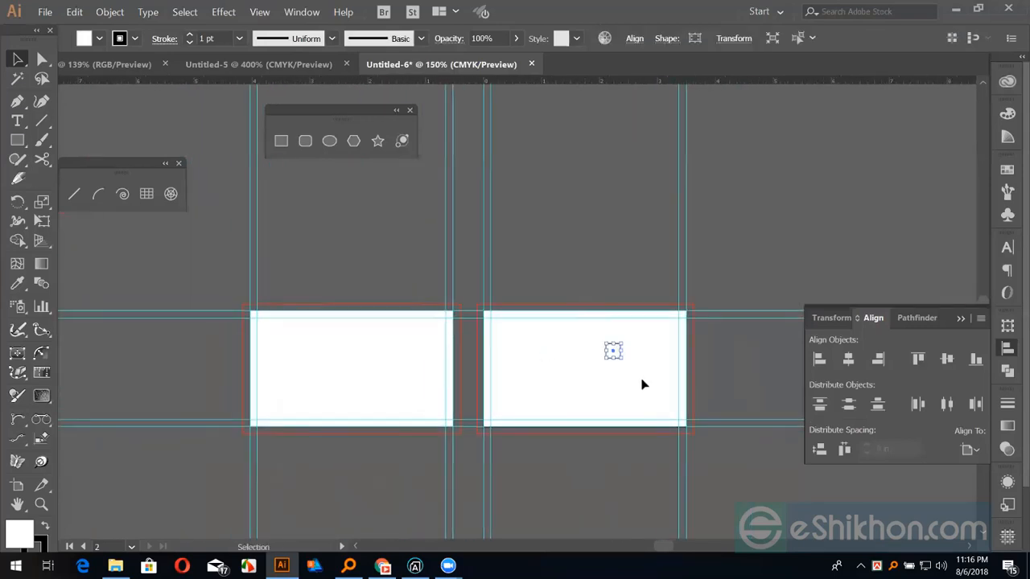
# Delete the helper square, recentre the artboards, and switch to the Chrome reference page
pyautogui.press('Delete')
pyautogui.hotkey('ctrl', '+')
pyautogui.hotkey('ctrl', '+')
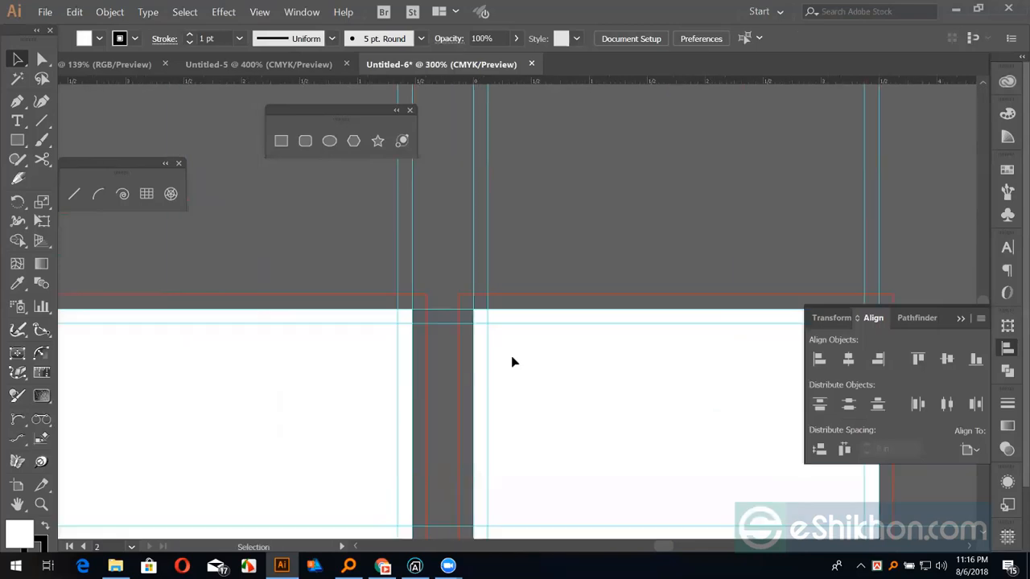
pyautogui.moveTo(428, 330); pyautogui.dragTo(622, 225)
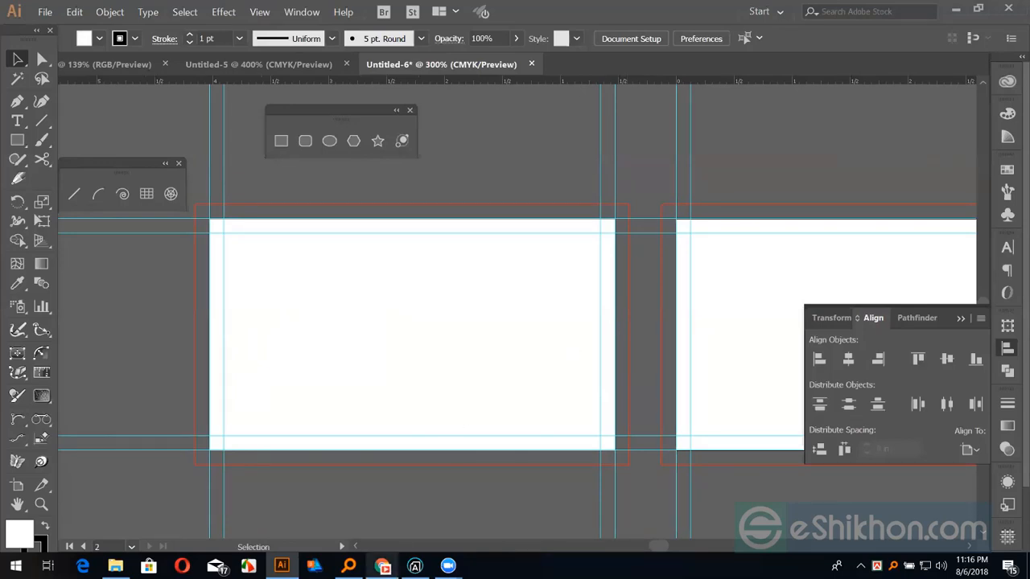
pyautogui.click(383, 566)
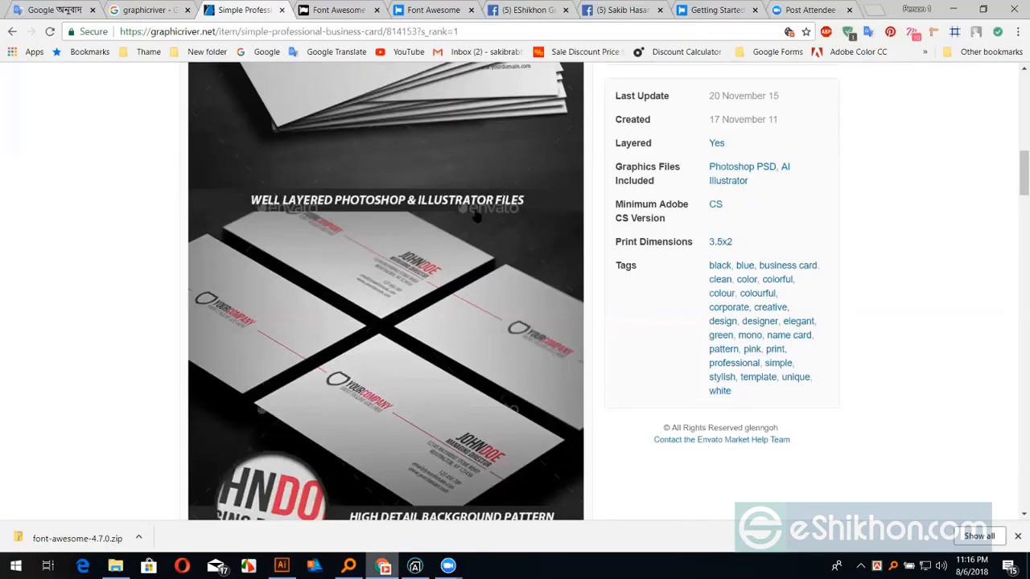
# Enlarge the sample business card preview and right-click it to reach Copy image
pyautogui.scroll(3, 451, 187)
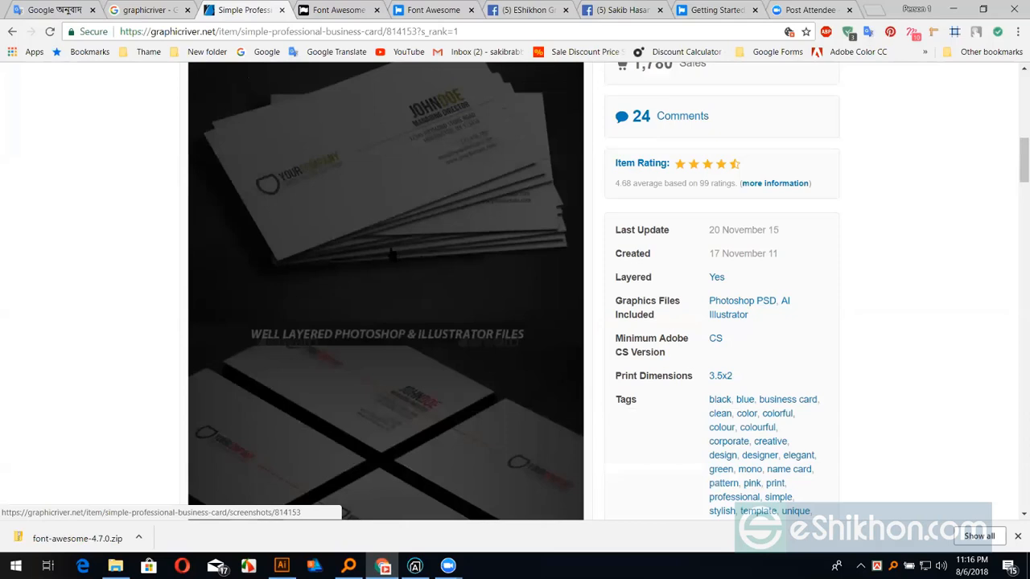
pyautogui.click(418, 243)
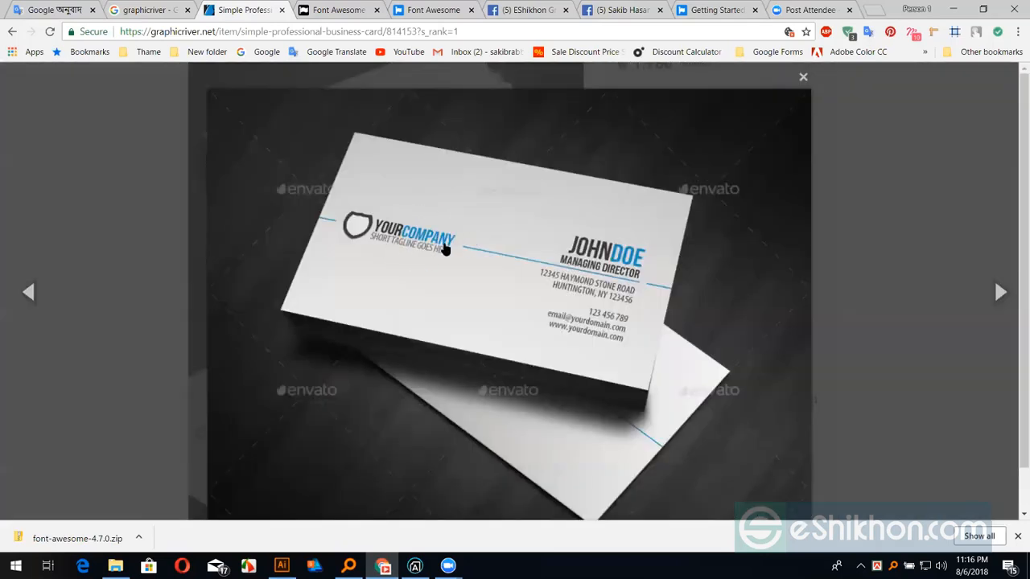
pyautogui.rightClick(469, 255)
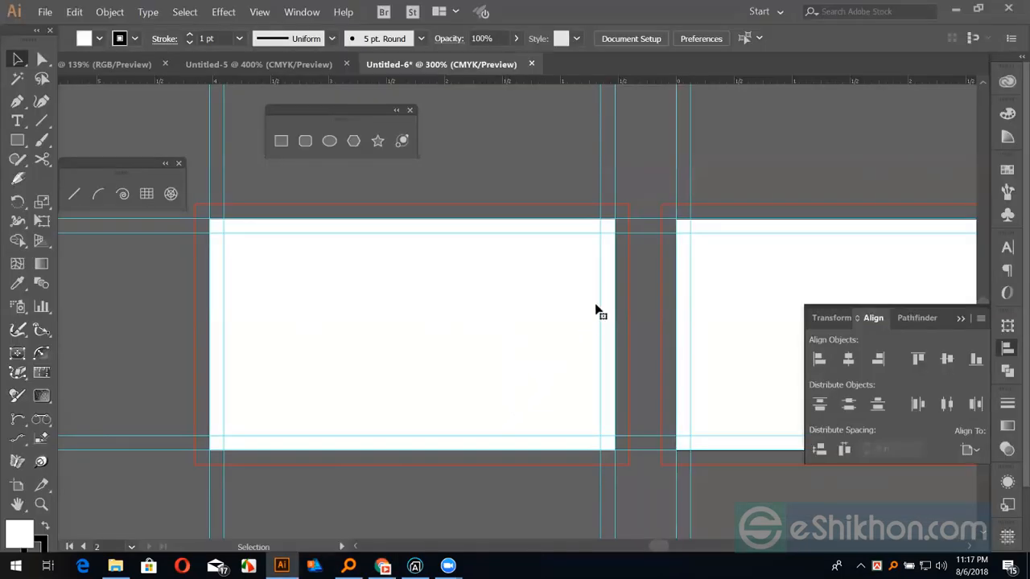
# Paste the reference card image, move it left of the artboards, and scale it down
pyautogui.hotkey('ctrl', 'v')
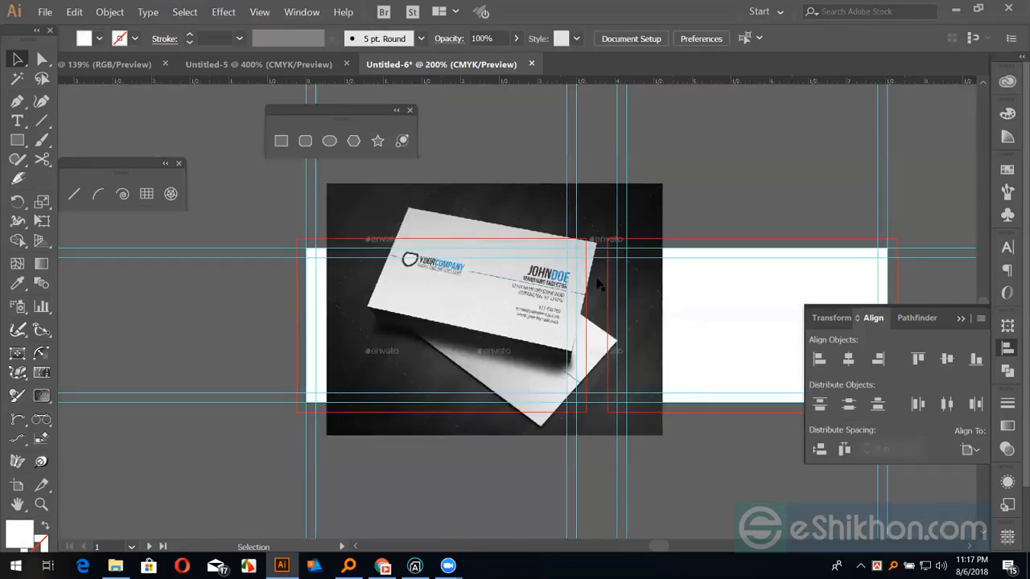
pyautogui.moveTo(597, 280); pyautogui.dragTo(252, 296)
pyautogui.moveTo(317, 200); pyautogui.dragTo(285, 248)
pyautogui.click(409, 246)
pyautogui.moveTo(345, 275); pyautogui.dragTo(392, 284)
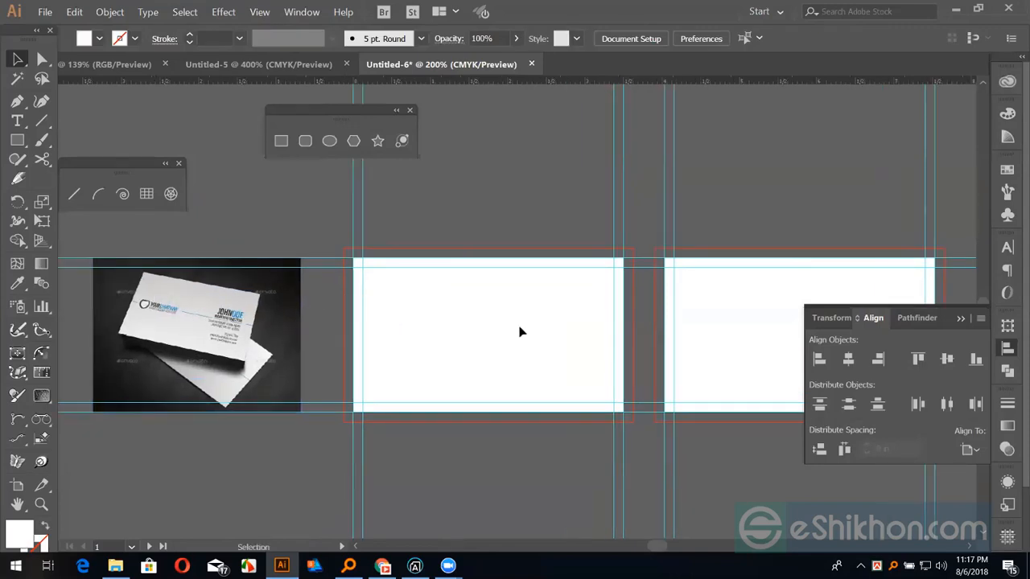
pyautogui.press('t')
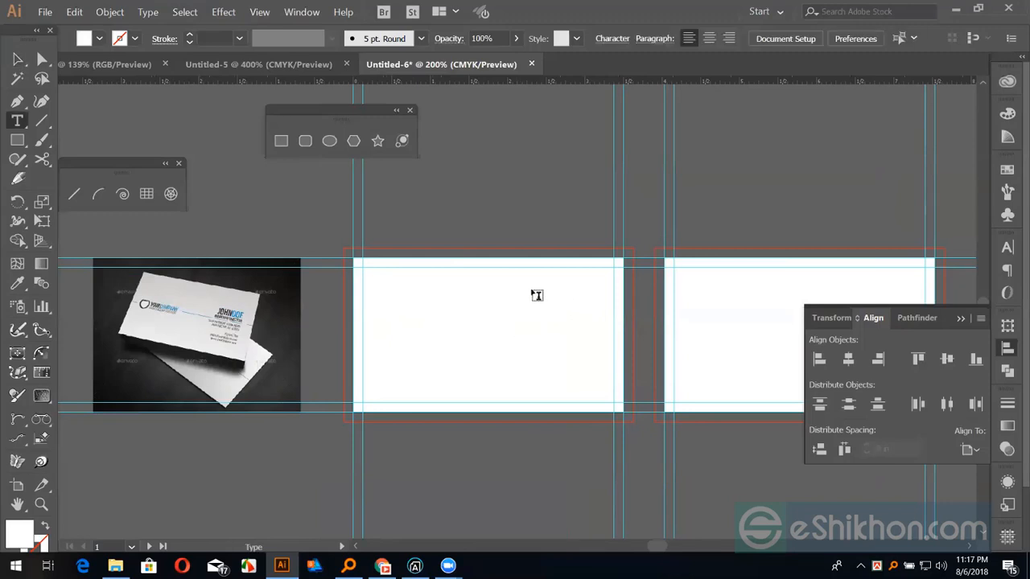
pyautogui.click(535, 295)
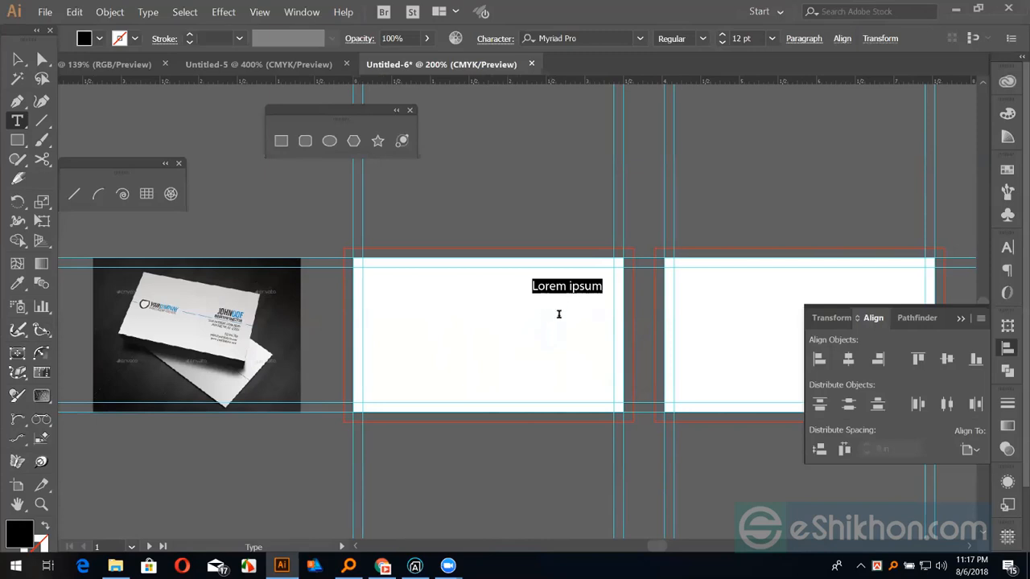
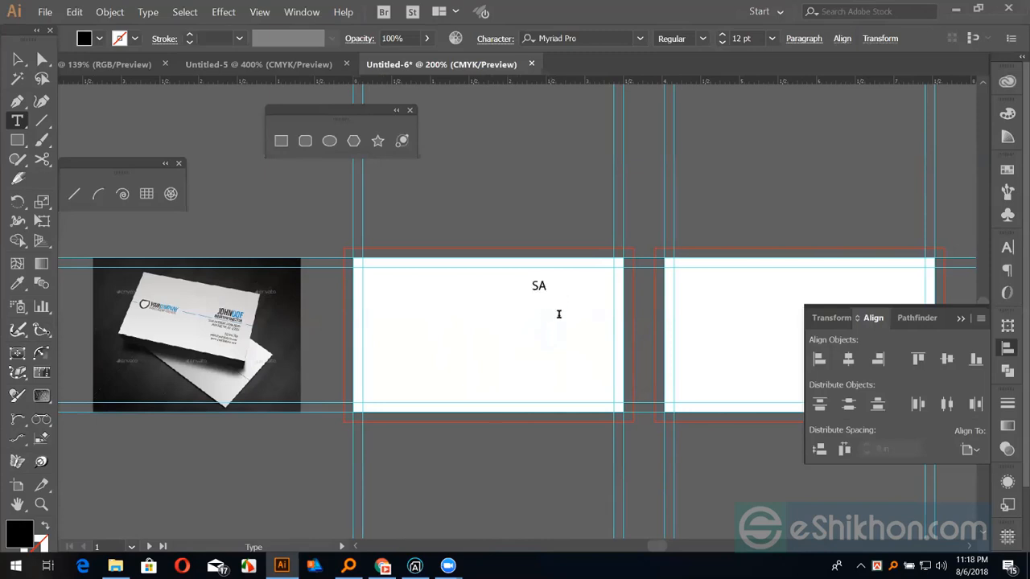
pyautogui.click(18, 60)
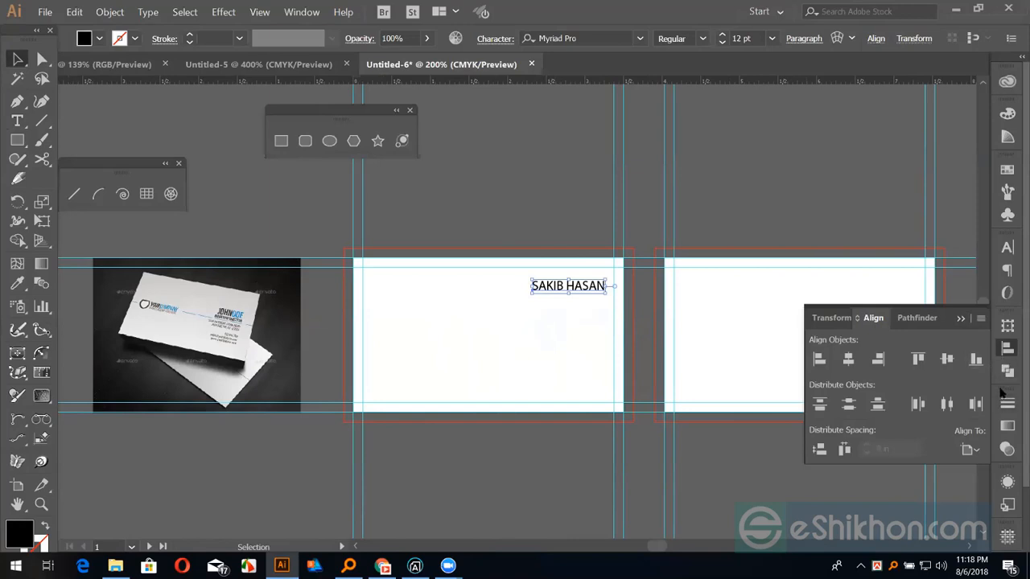
pyautogui.hotkey('ctrl', 't')
pyautogui.click(871, 287)
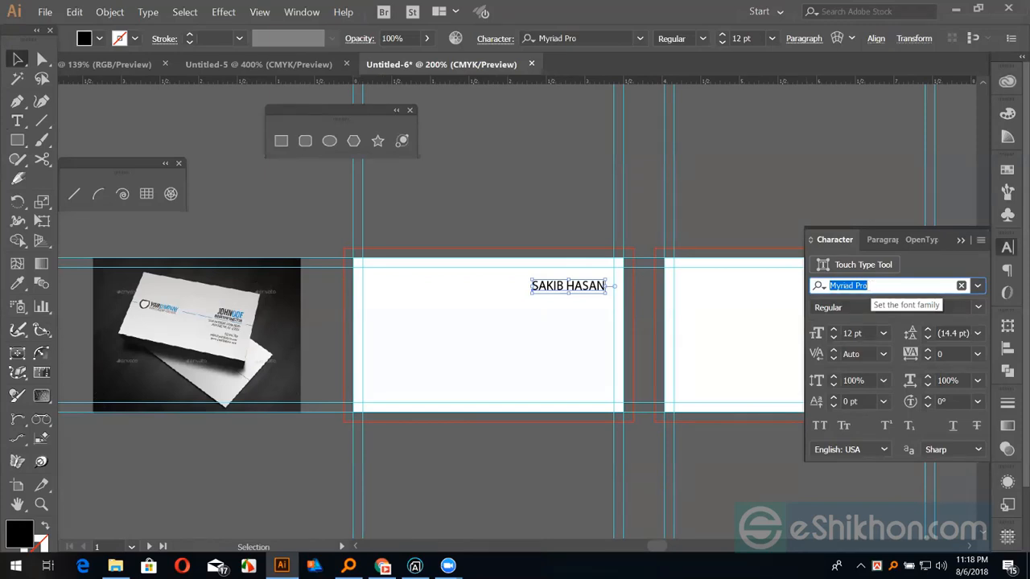
# Try Lato Black on the name and nudge the text into position on the card
pyautogui.write('la')
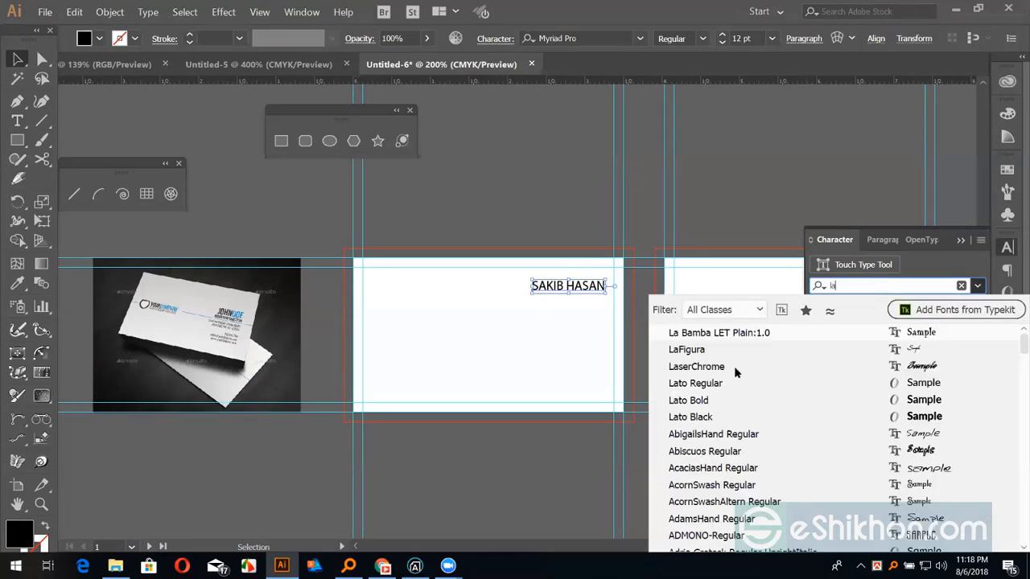
pyautogui.click(697, 418)
pyautogui.click(695, 287)
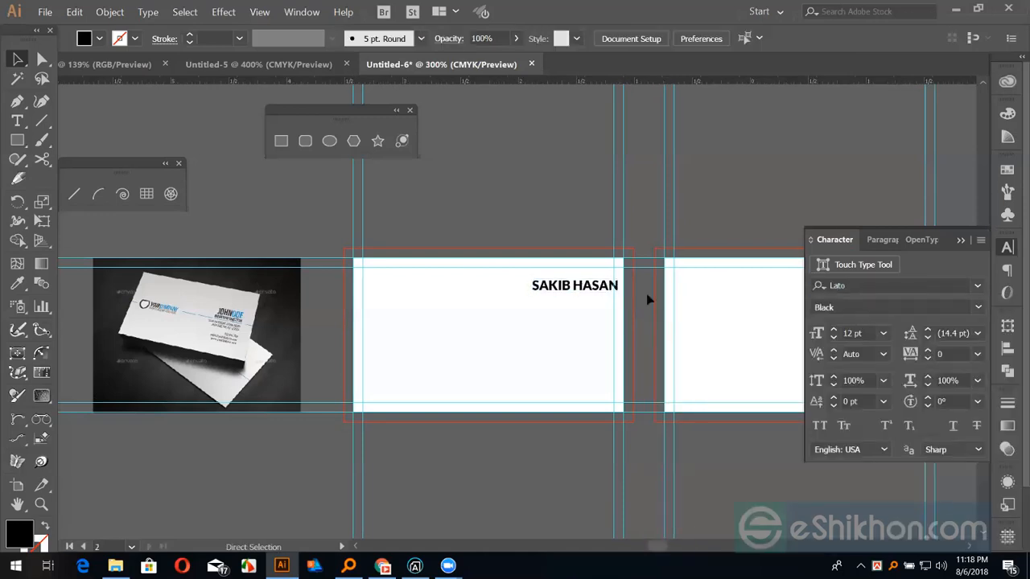
pyautogui.hotkey('ctrl', '=')
pyautogui.hotkey('ctrl', '=')
pyautogui.click(642, 270)
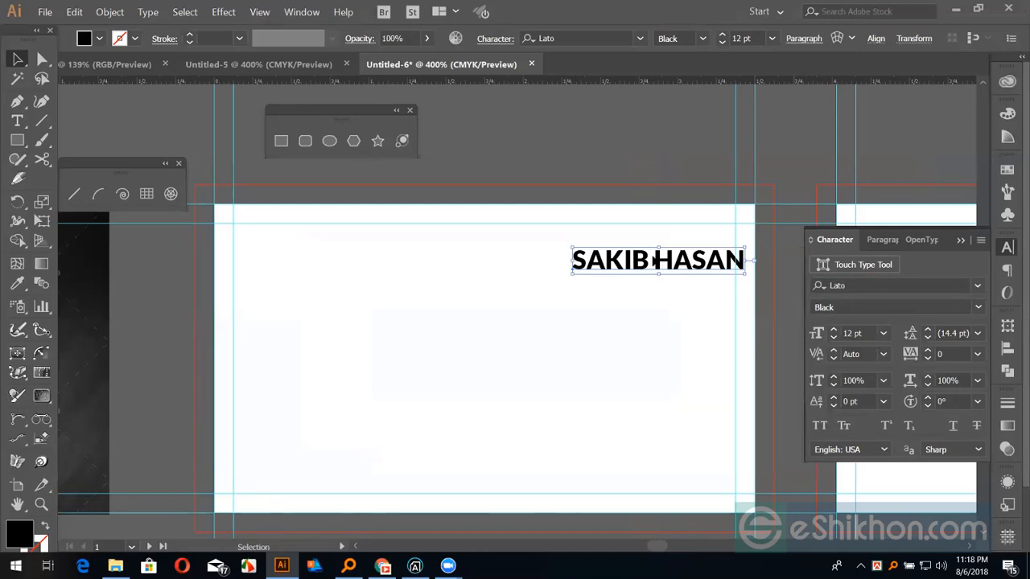
pyautogui.moveTo(657, 258); pyautogui.dragTo(662, 311)
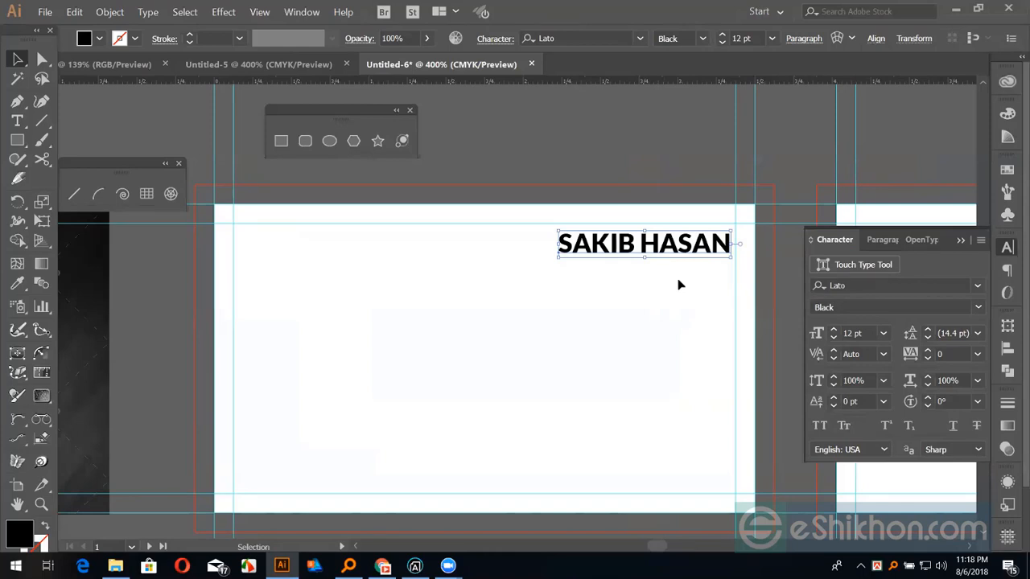
pyautogui.hotkey('ctrl', '+')
pyautogui.hotkey('ctrl', '+')
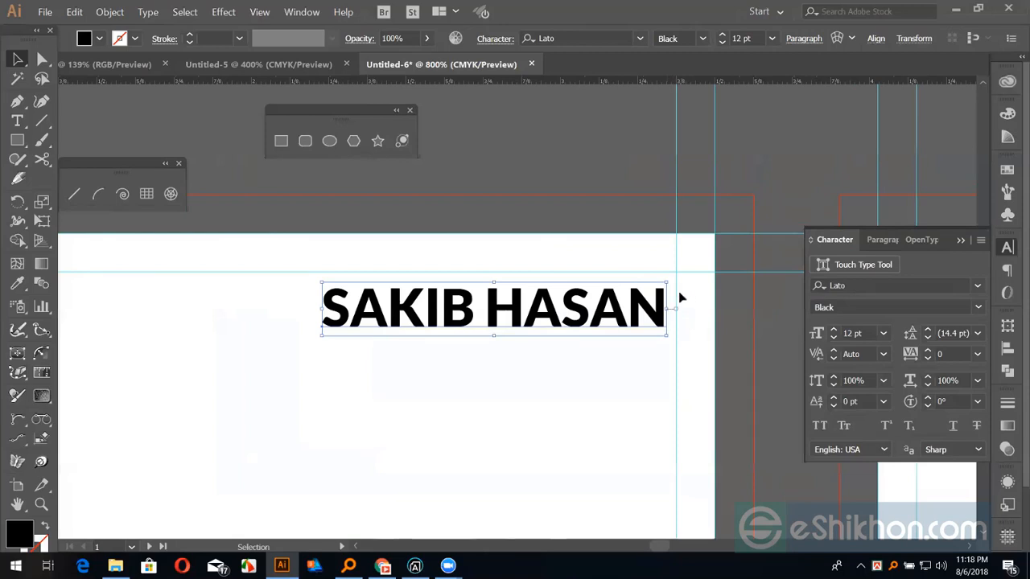
pyautogui.press('a')
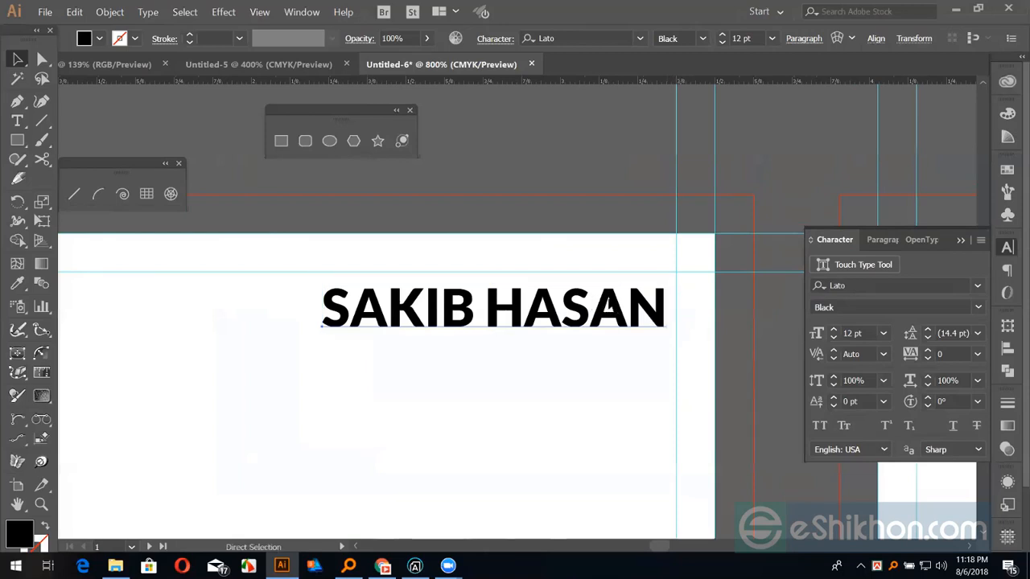
pyautogui.hotkey('ctrl', '-')
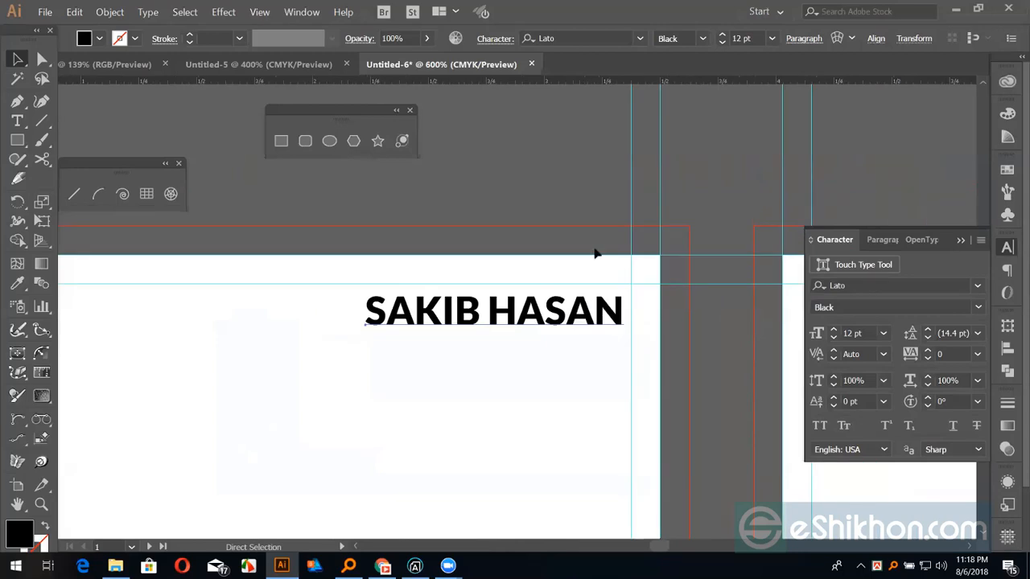
pyautogui.hotkey('ctrl', '-')
pyautogui.hotkey('ctrl', '-')
pyautogui.hotkey('ctrl', '-')
pyautogui.hotkey('ctrl', '-')
# Try Paris Pro Bold, then set the name in GoodTimesRg-Regular and check Chrome's reference
pyautogui.click(870, 286)
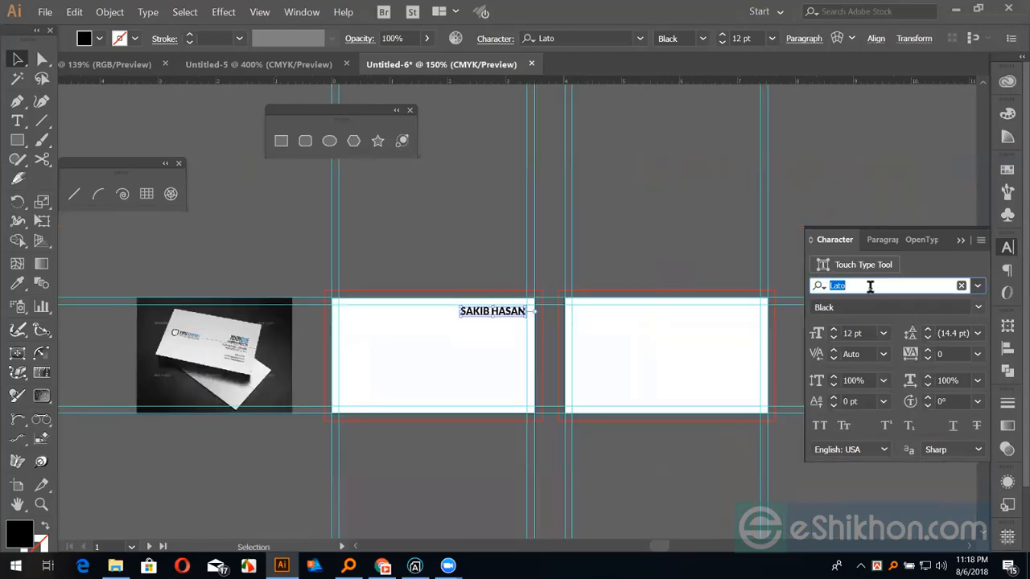
pyautogui.write('pa')
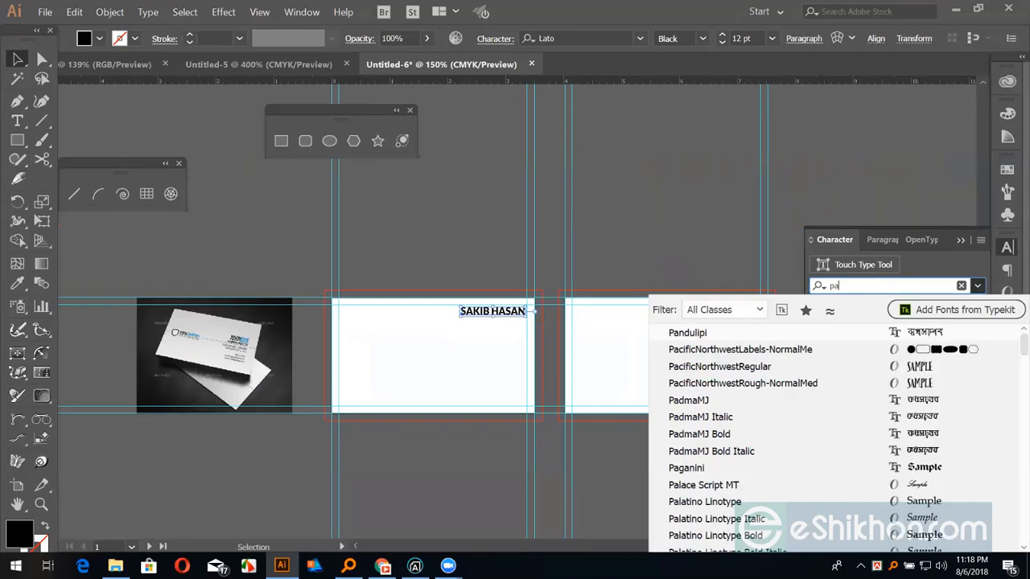
pyautogui.write('ri')
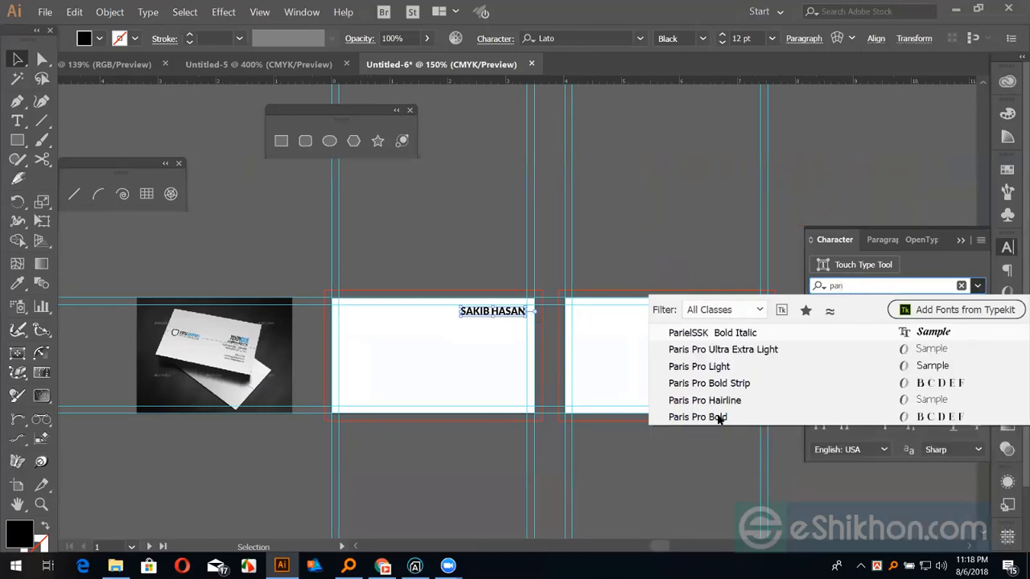
pyautogui.click(720, 417)
pyautogui.hotkey('ctrl', '+')
pyautogui.hotkey('ctrl', '+')
pyautogui.hotkey('ctrl', '+')
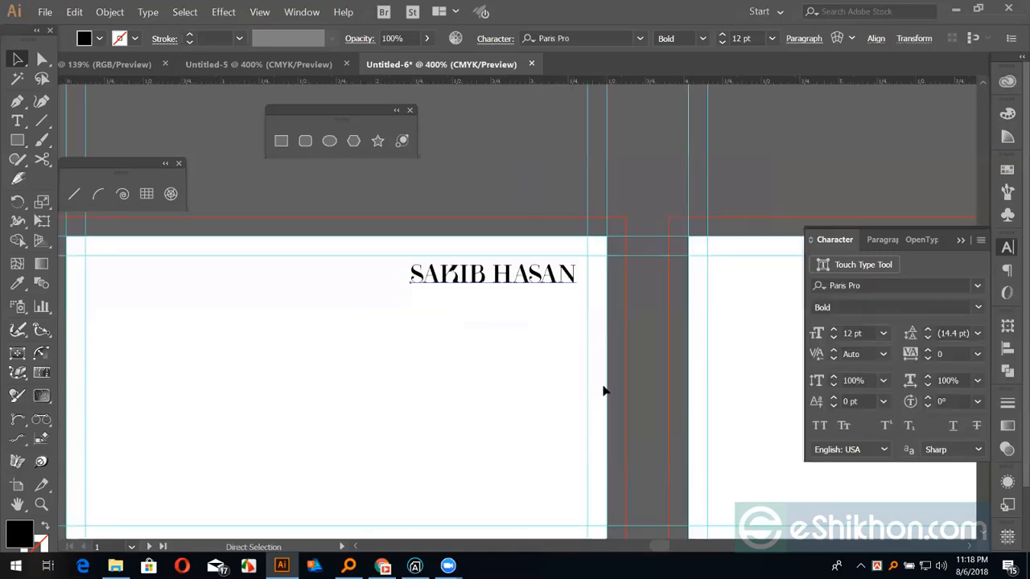
pyautogui.click(853, 285)
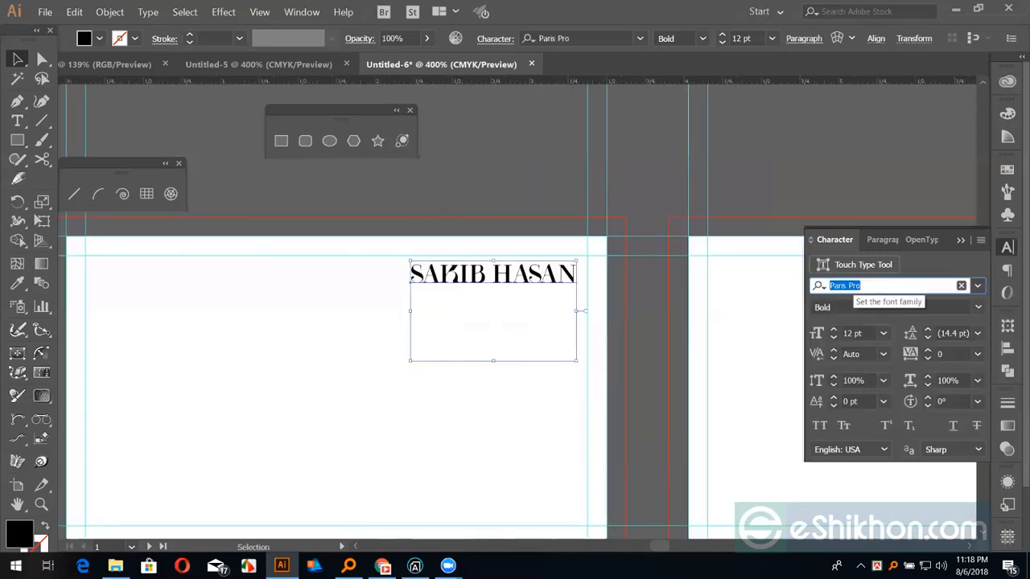
pyautogui.write('good')
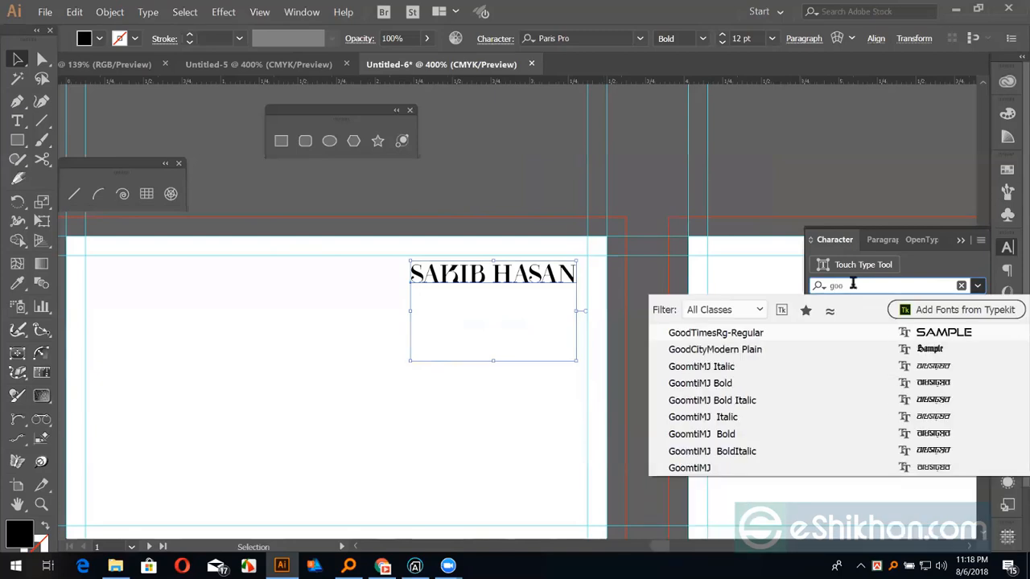
pyautogui.click(743, 336)
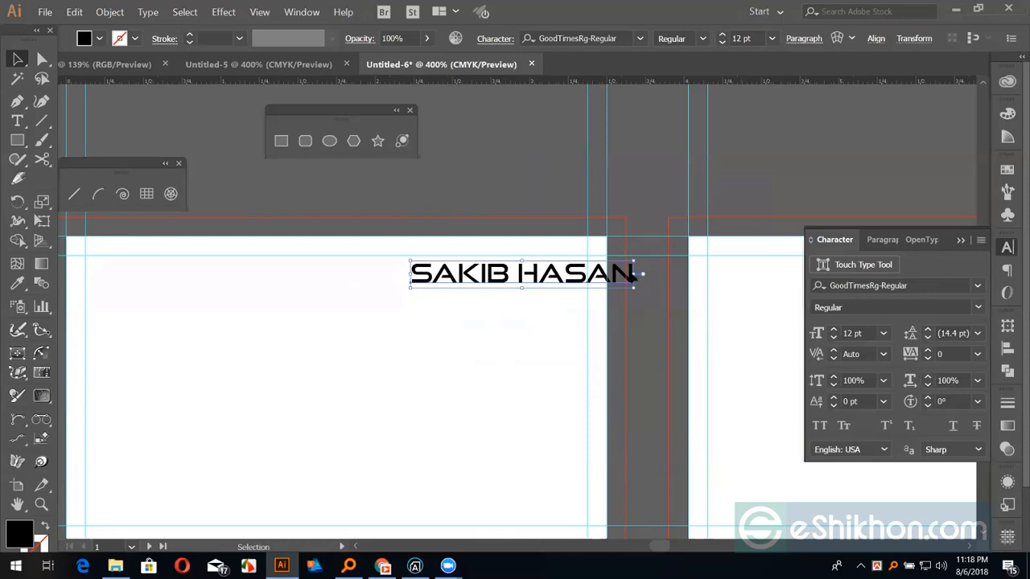
pyautogui.click(910, 285)
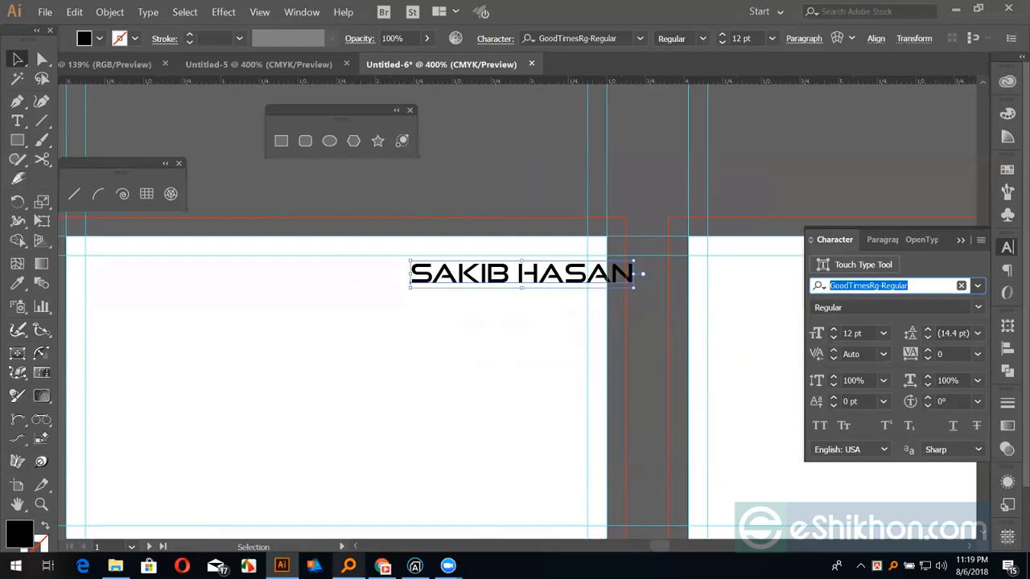
pyautogui.click(382, 565)
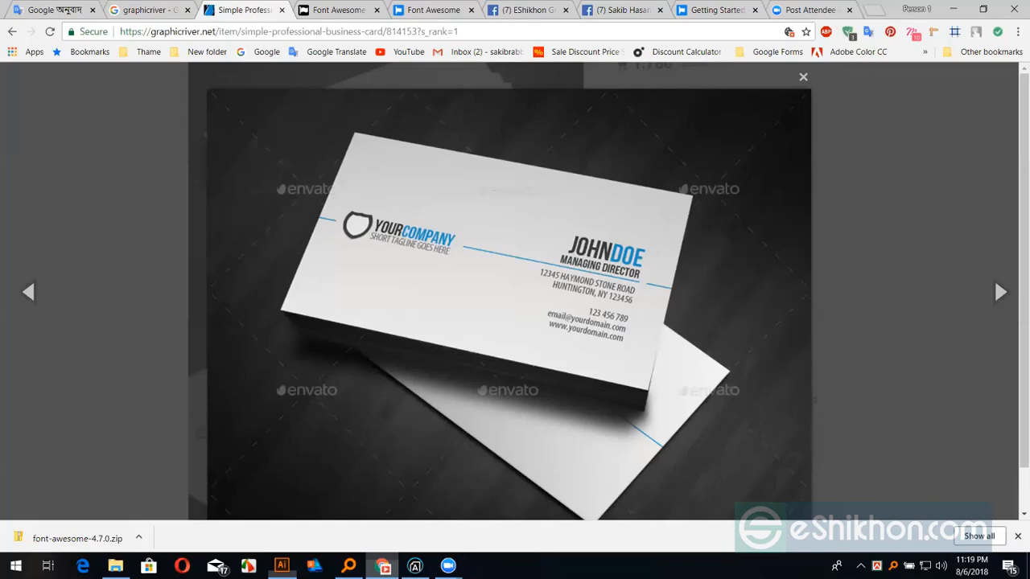
# Return to Untitled-6 in Illustrator after reviewing the reference business card
pyautogui.click(282, 565)
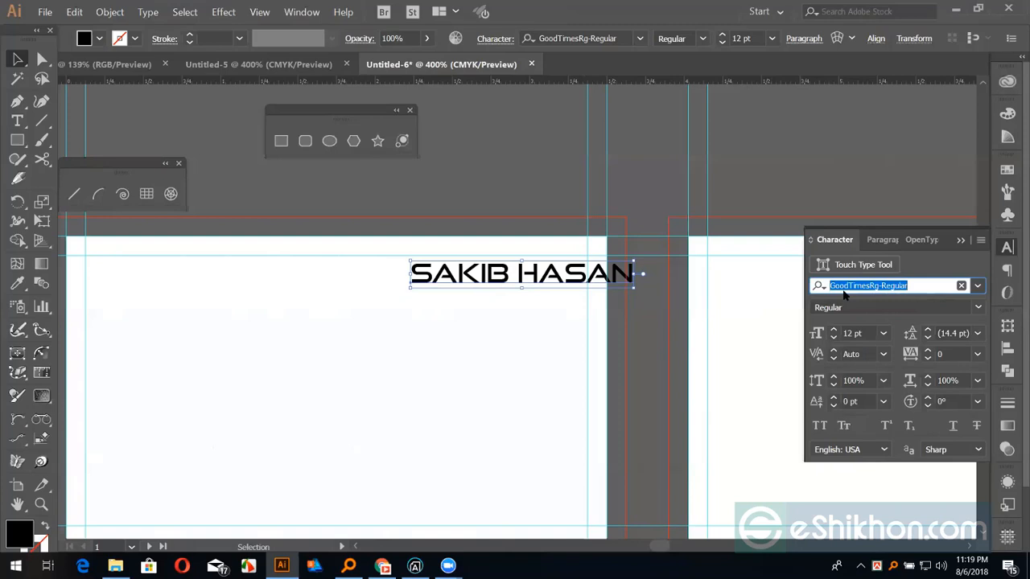
pyautogui.write('la')
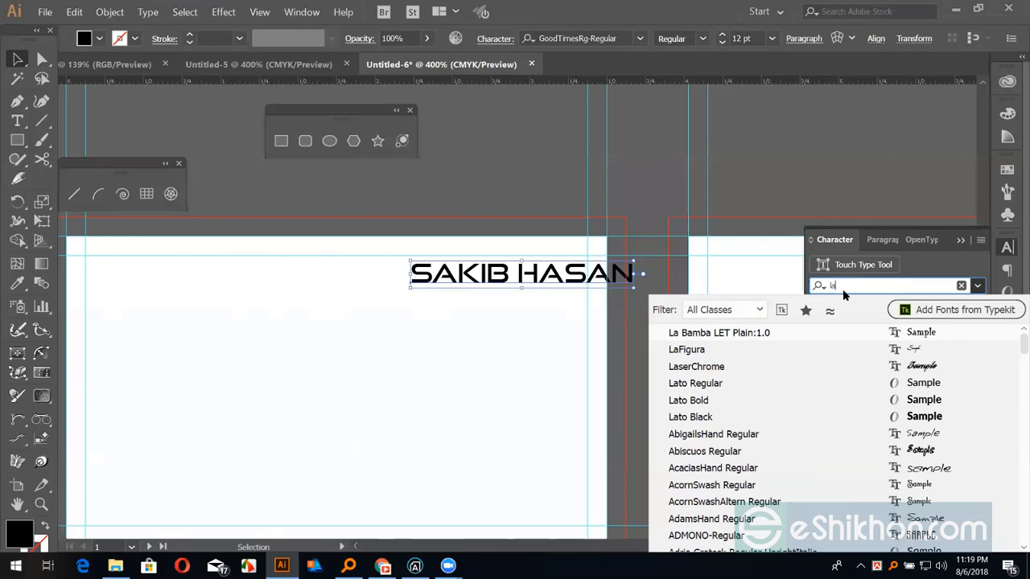
pyautogui.write('t')
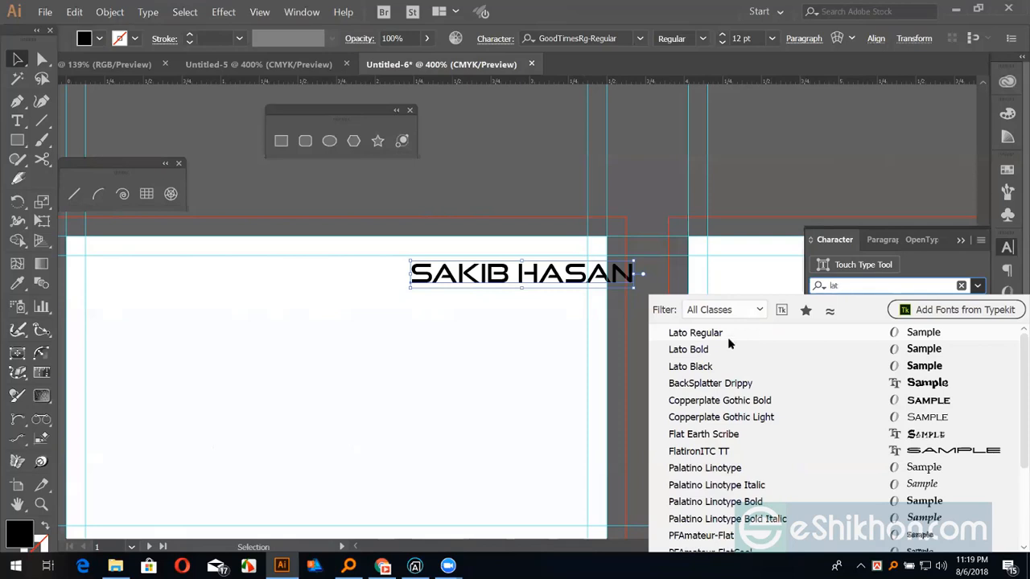
pyautogui.click(693, 350)
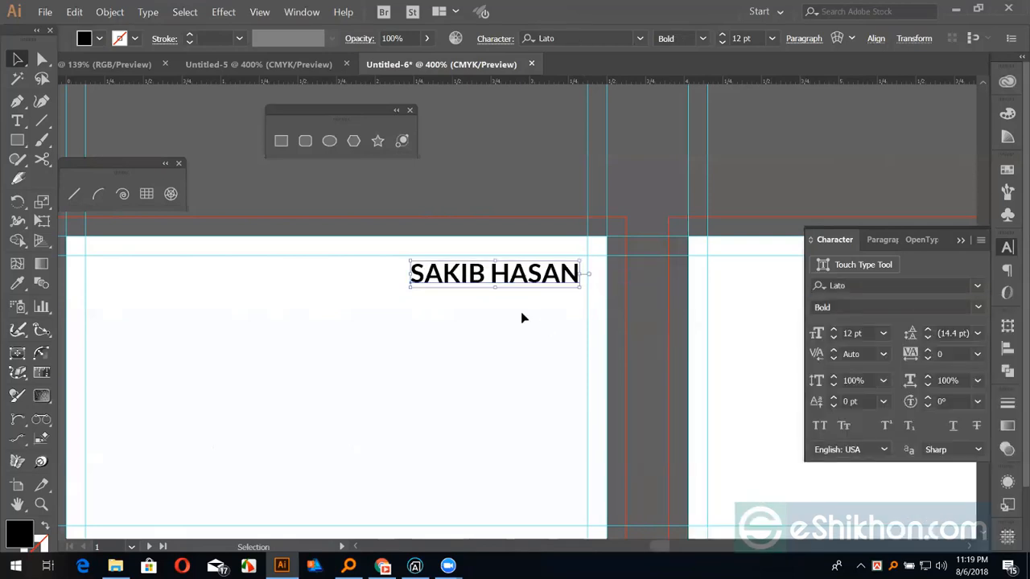
# Drag a copy of the name line just beneath the original
pyautogui.moveTo(490, 335); pyautogui.dragTo(546, 286)
pyautogui.click(545, 287)
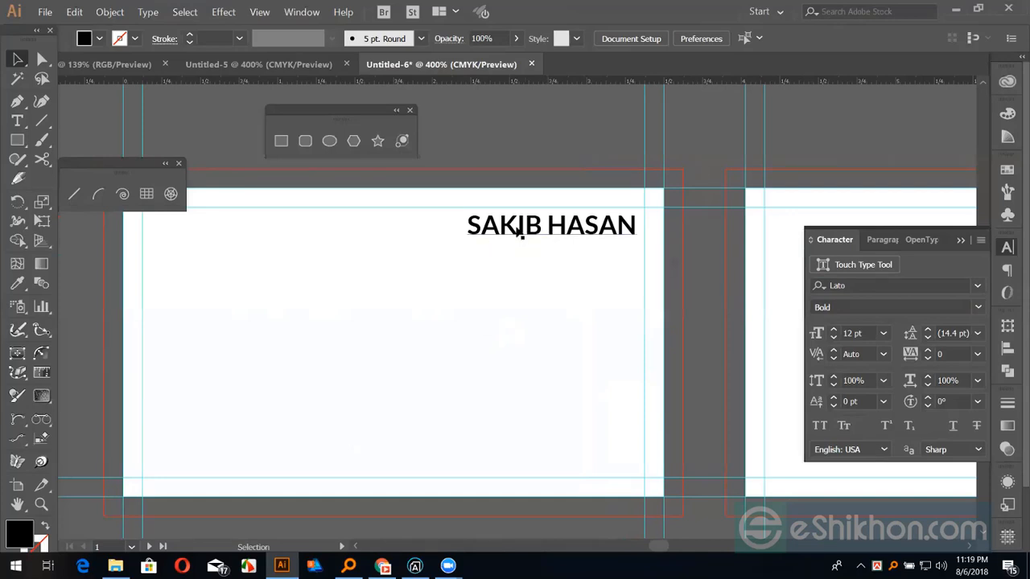
pyautogui.moveTo(522, 231); pyautogui.dragTo(520, 259)
# Shrink the copied line's font size to 7.5 pt
pyautogui.press('t')
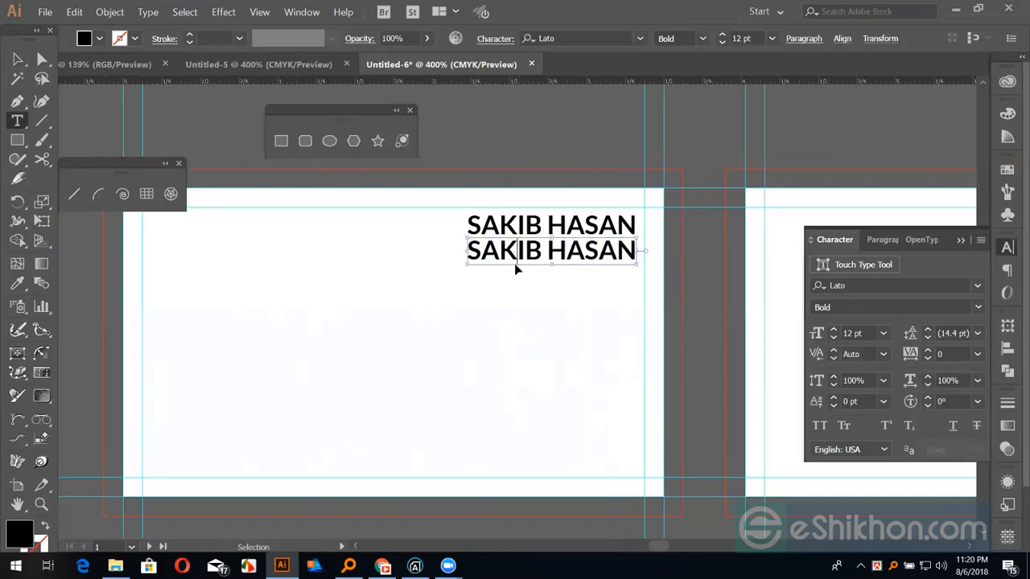
pyautogui.tripleClick(515, 264)
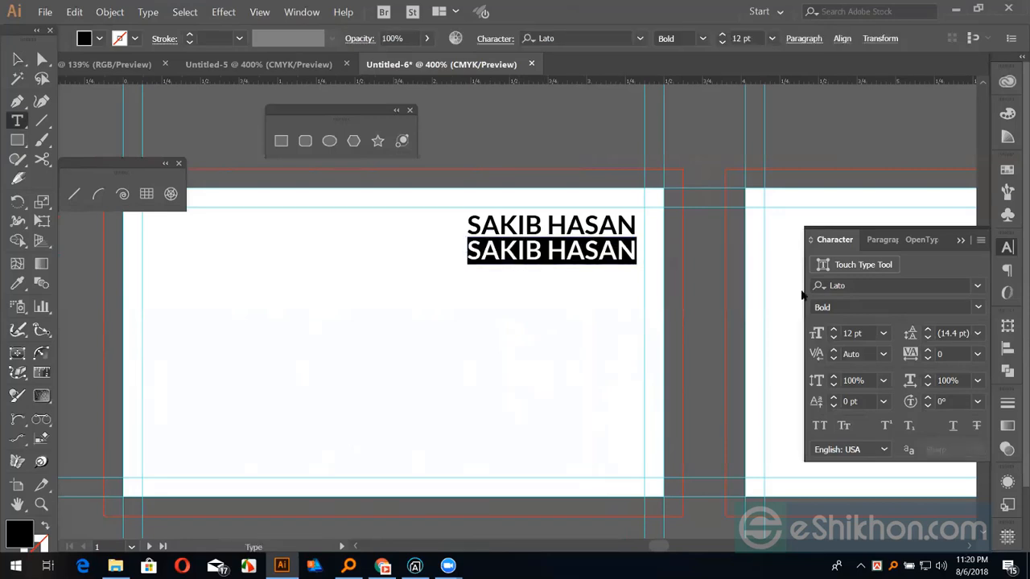
pyautogui.click(883, 335)
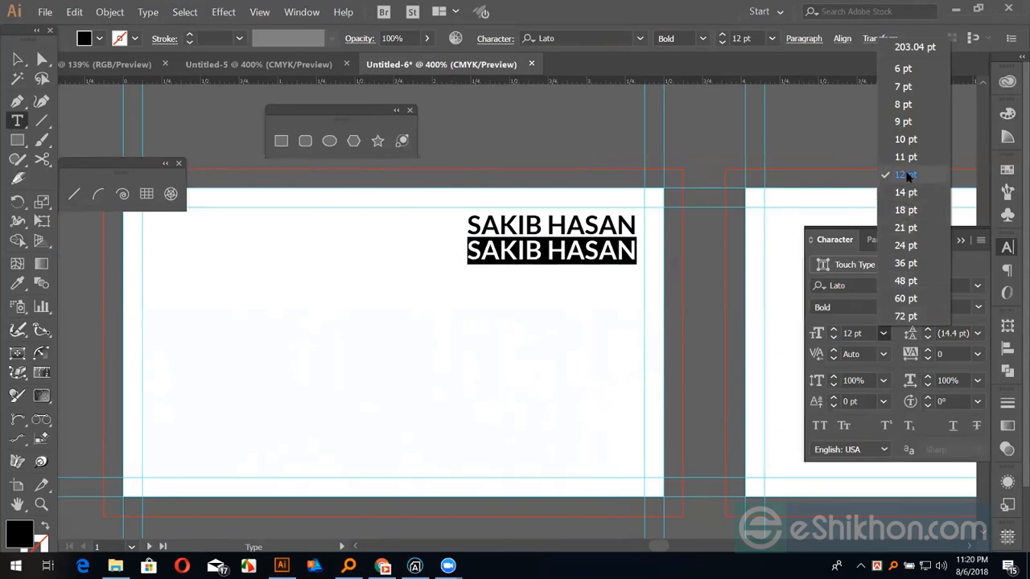
pyautogui.click(902, 123)
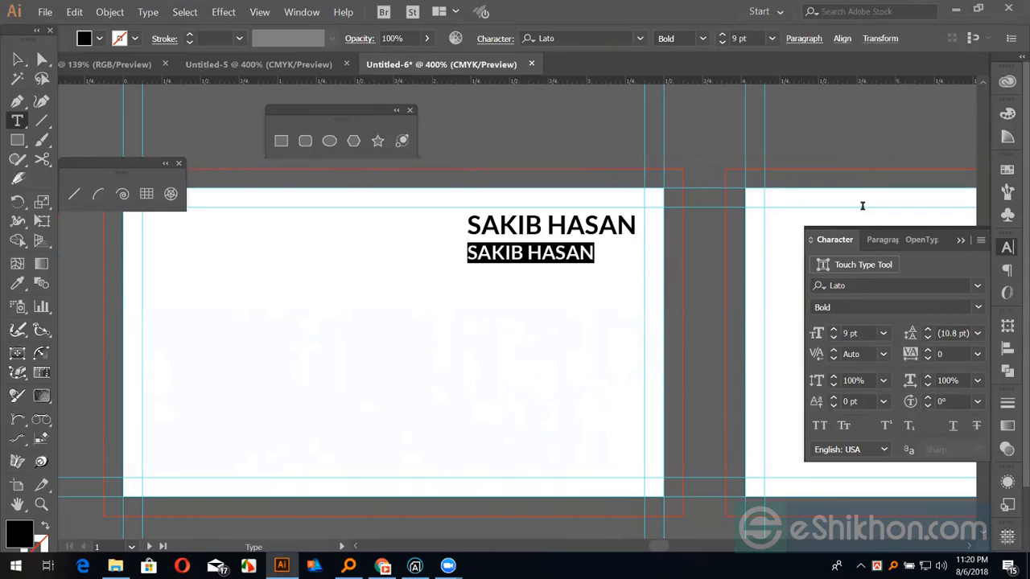
pyautogui.click(883, 335)
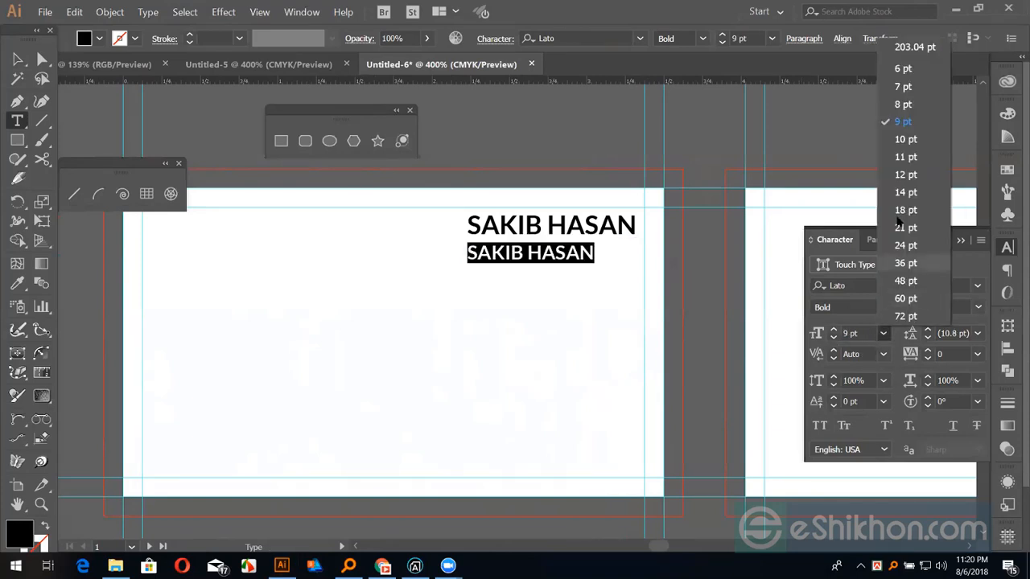
pyautogui.click(903, 107)
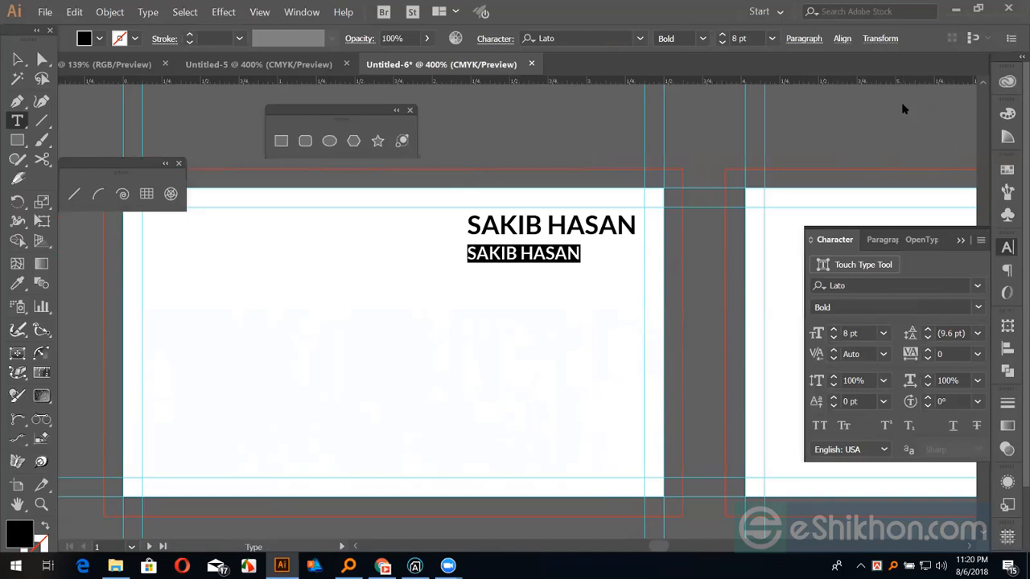
pyautogui.click(883, 333)
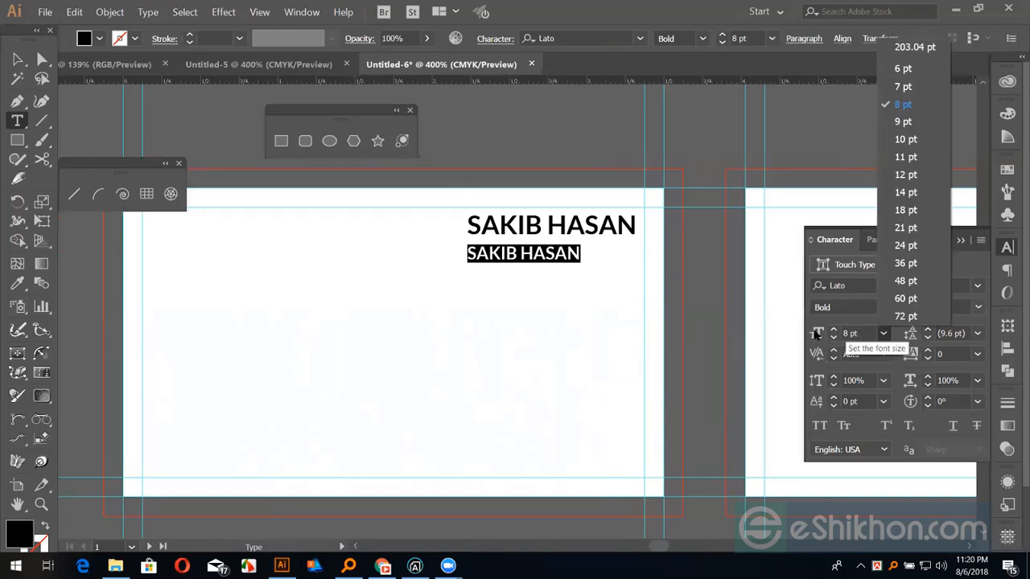
pyautogui.click(816, 334)
pyautogui.write('7.')
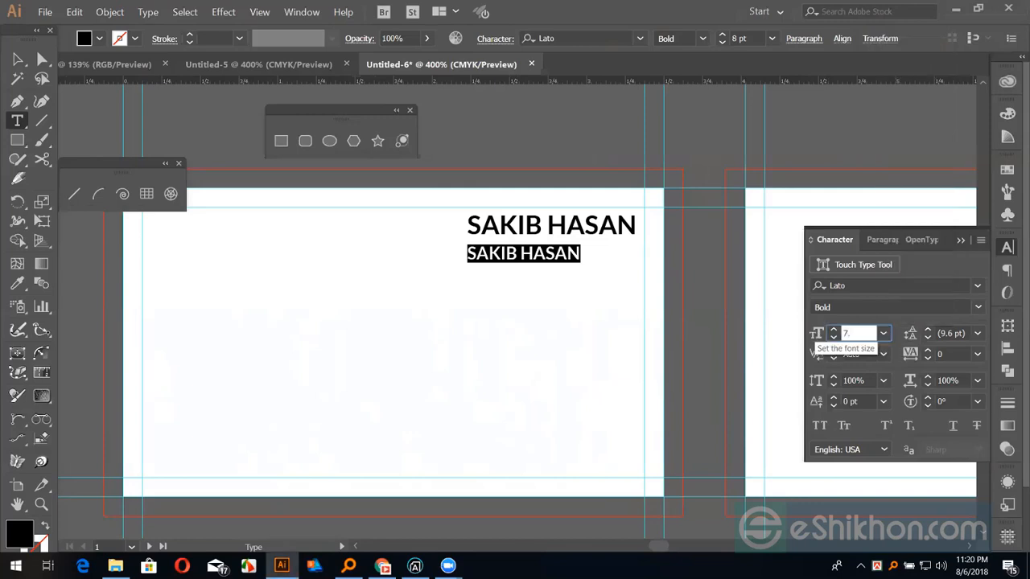
pyautogui.write('5')
pyautogui.click(536, 254)
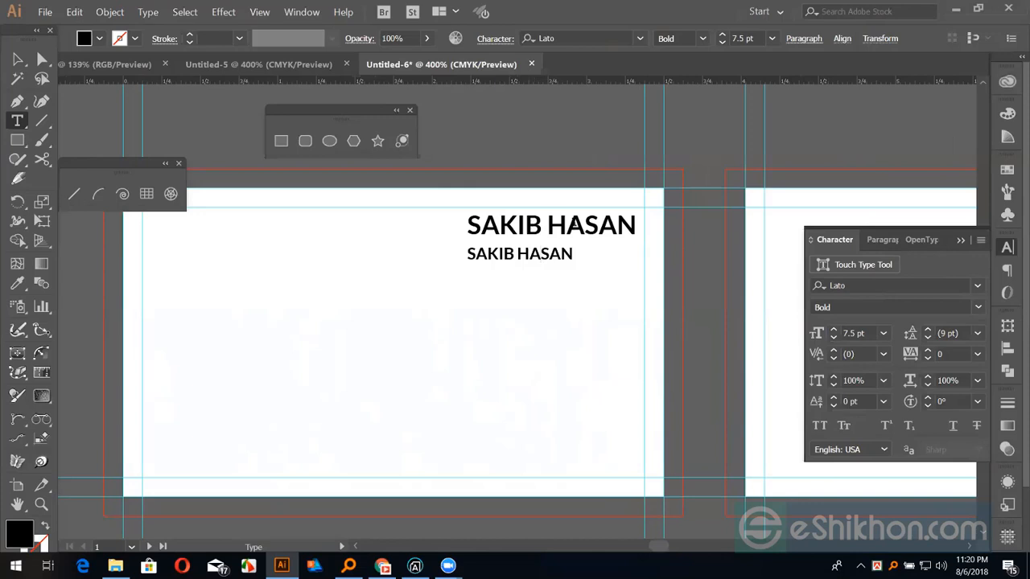
# Change the copied line's font style to Lato Regular
pyautogui.moveTo(468, 254); pyautogui.dragTo(576, 254)
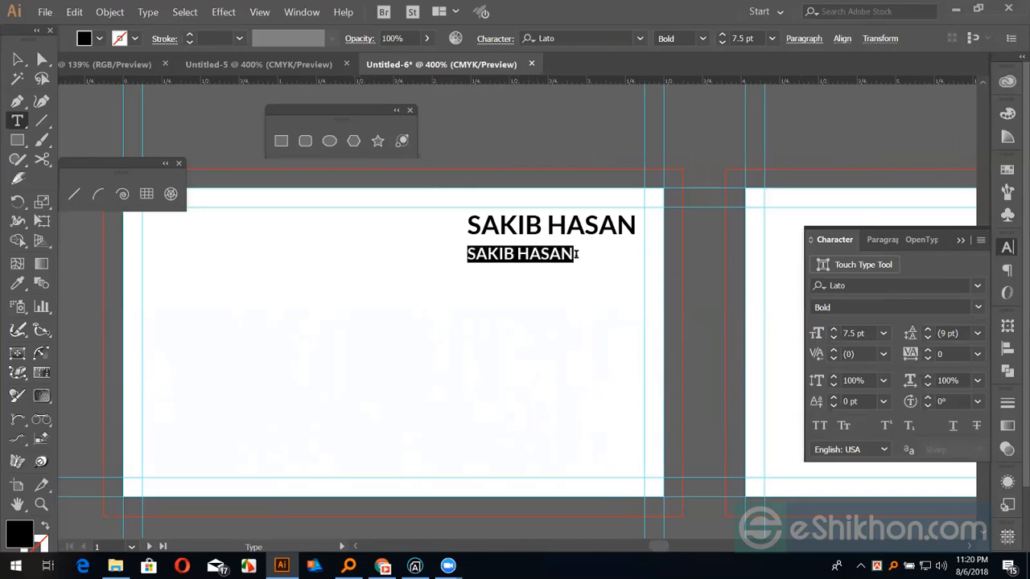
pyautogui.click(977, 307)
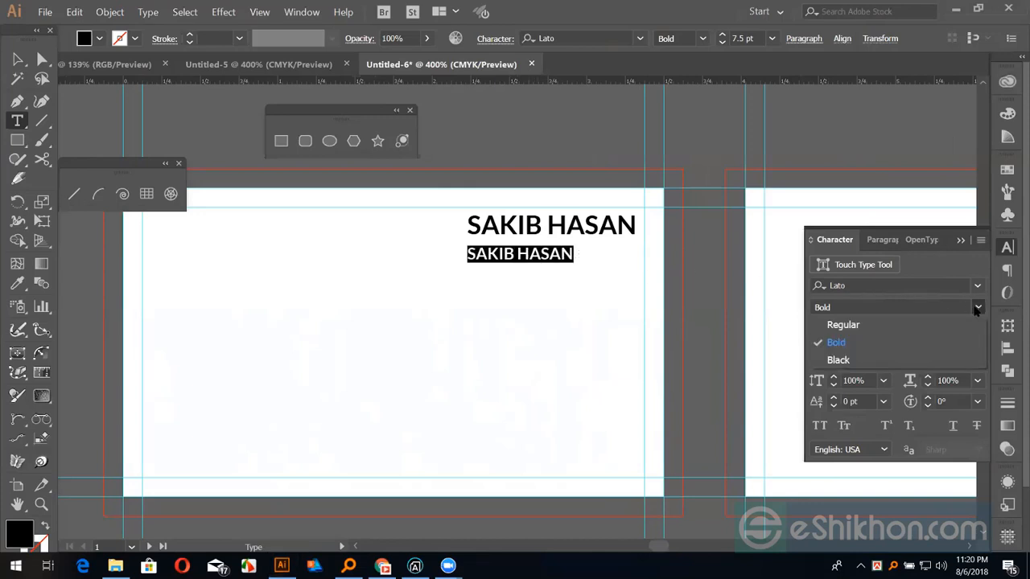
pyautogui.click(843, 325)
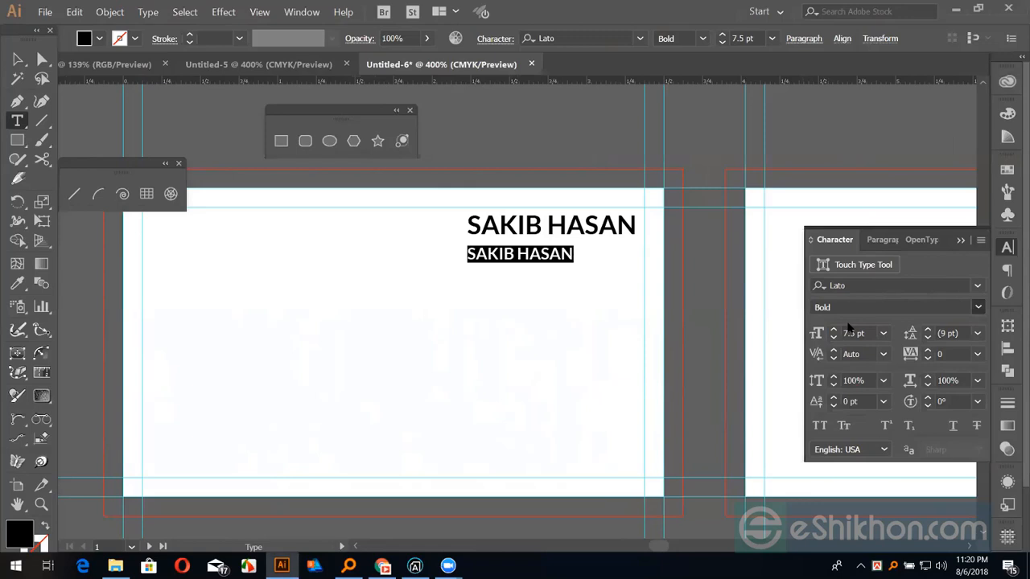
# Replace the copied line's text with 'Graphic designer'
pyautogui.click(529, 262)
pyautogui.moveTo(573, 255); pyautogui.dragTo(455, 254)
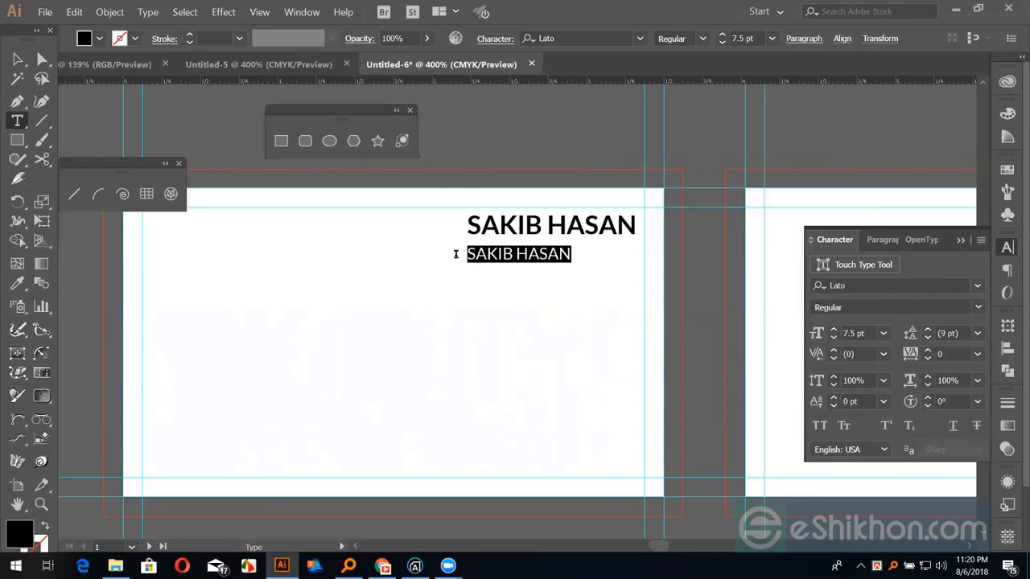
pyautogui.write('Gra')
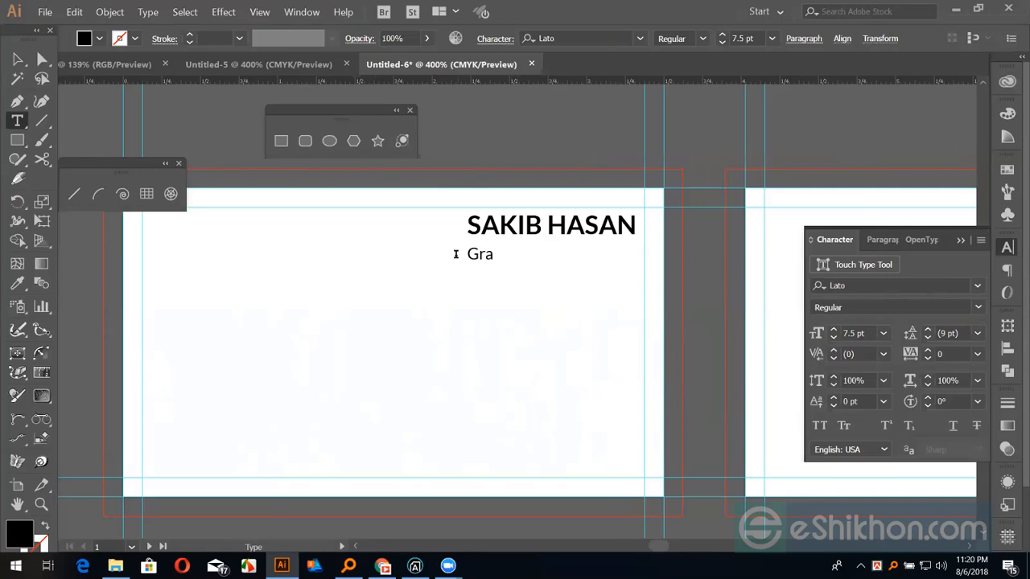
pyautogui.write('phic design')
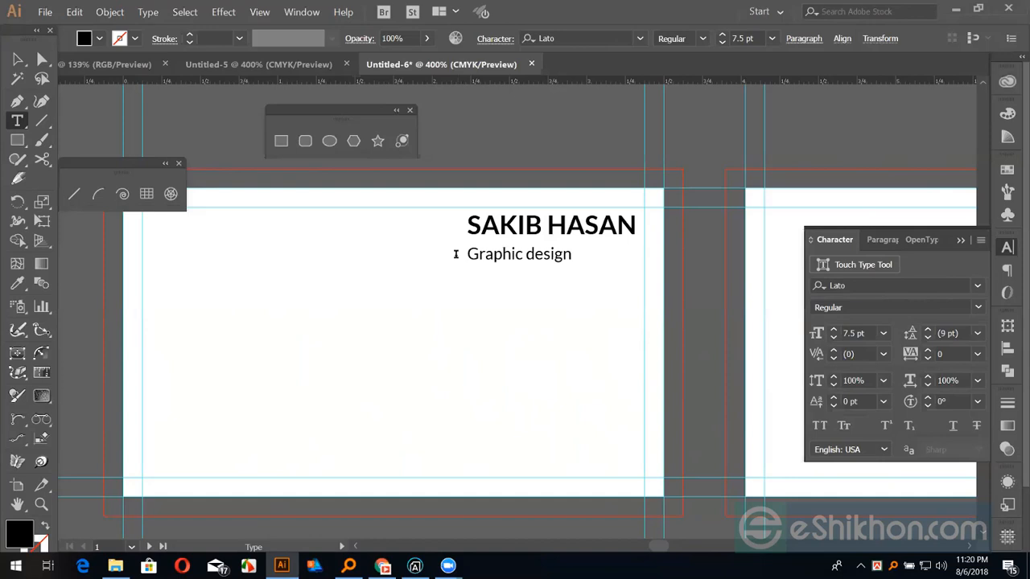
pyautogui.write('er')
pyautogui.press('Escape')
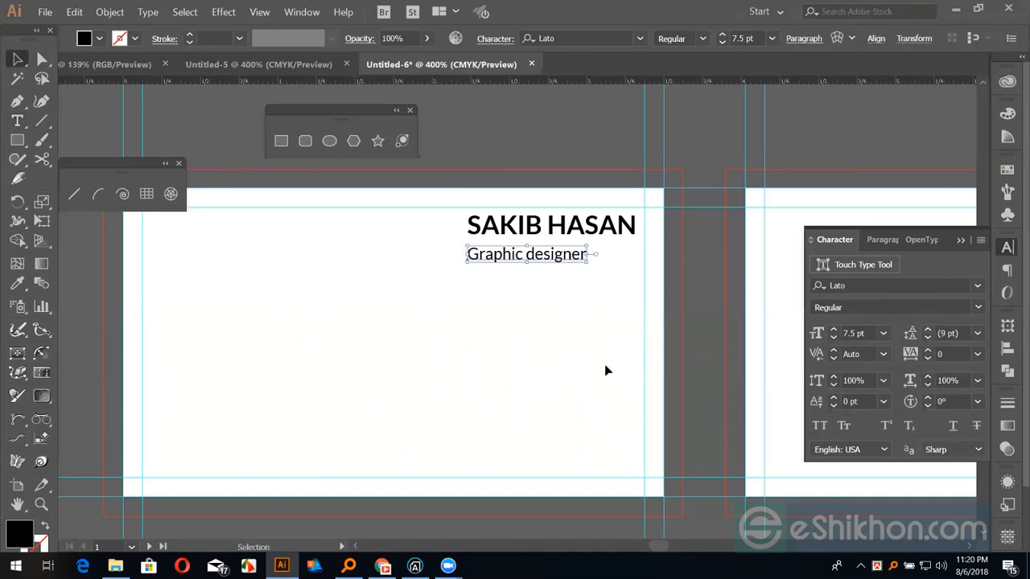
pyautogui.hotkey('ctrl', 'shift', 'k')
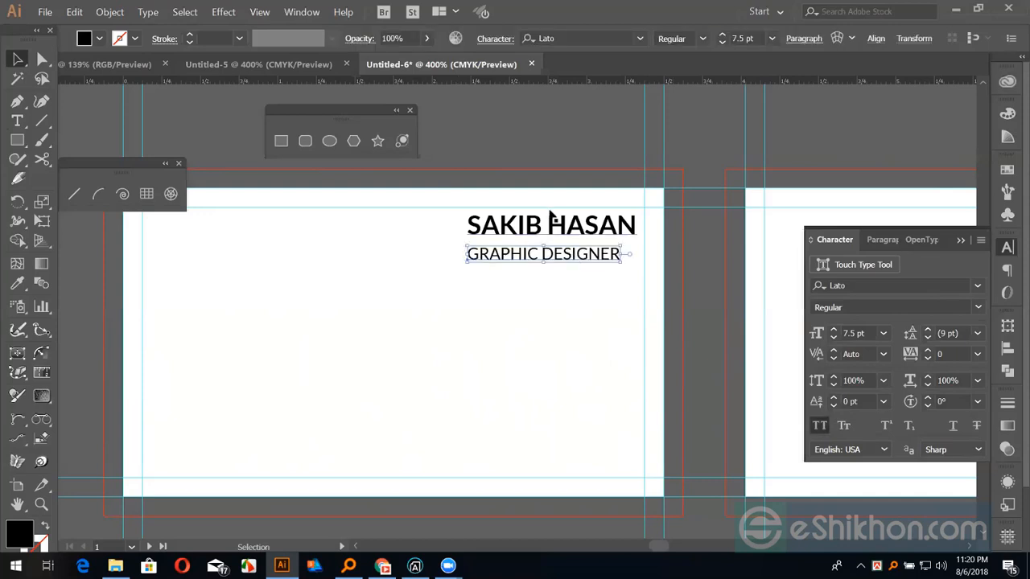
pyautogui.click(563, 227)
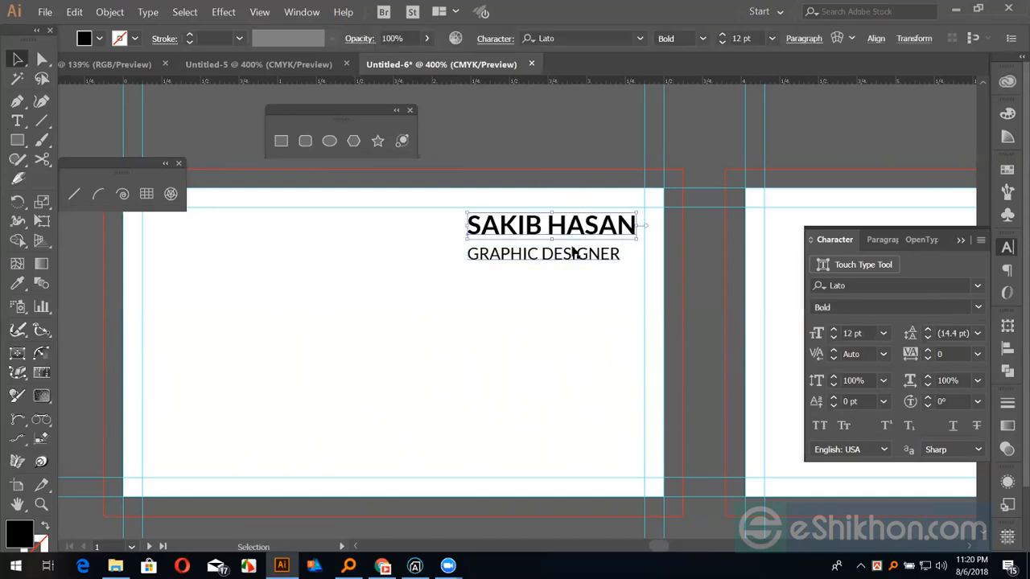
pyautogui.moveTo(598, 298); pyautogui.dragTo(574, 202)
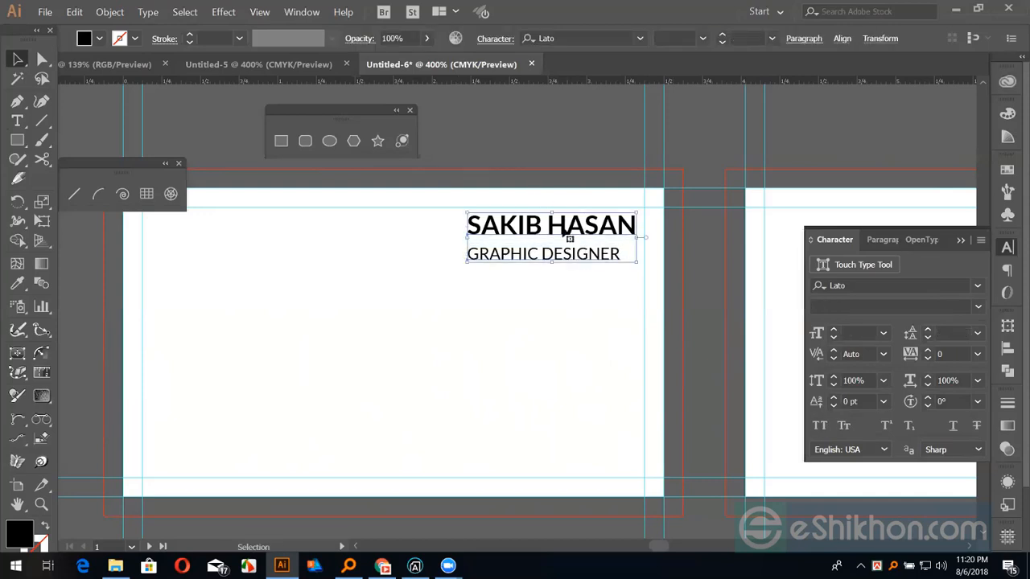
pyautogui.hotkey('ctrl', '+')
pyautogui.hotkey('ctrl', '+')
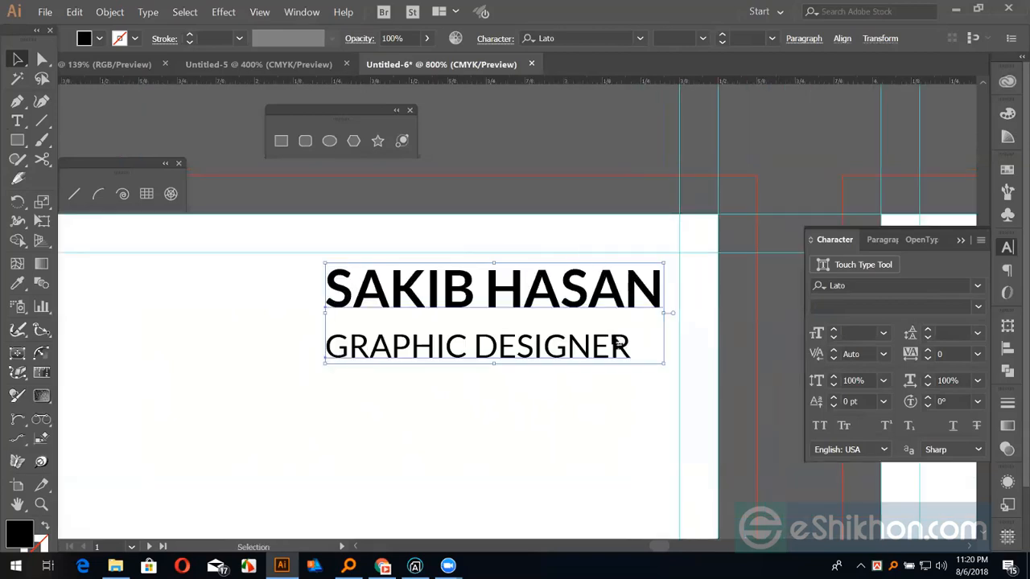
pyautogui.tripleClick(501, 294)
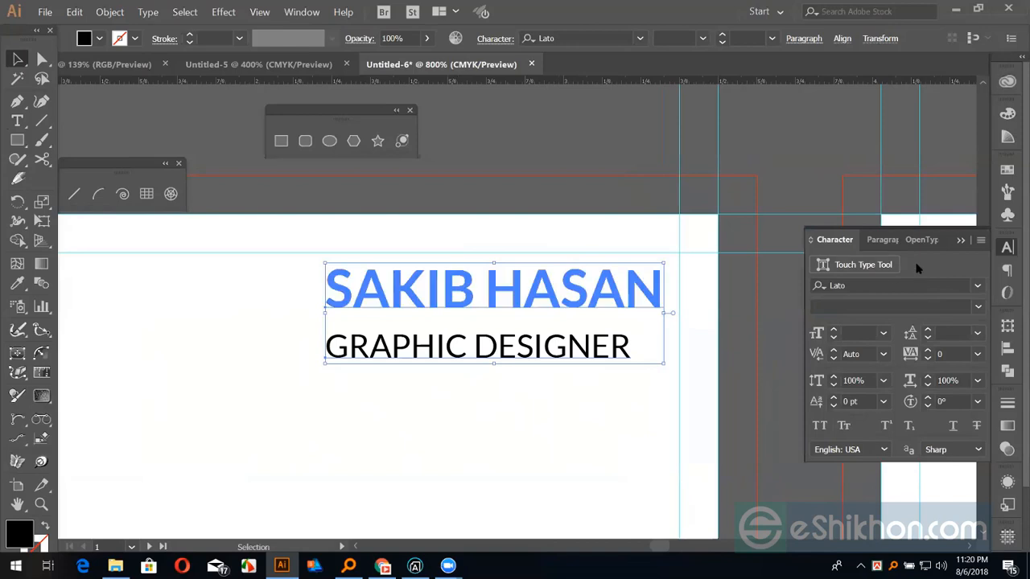
pyautogui.click(1007, 348)
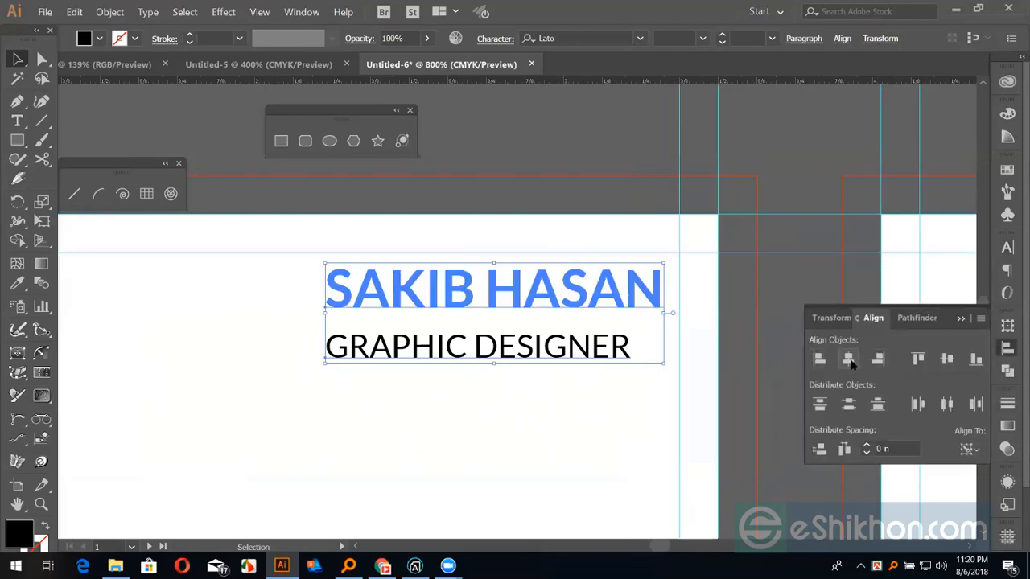
pyautogui.click(849, 360)
# Nudge GRAPHIC DESIGNER up closer to the name, then deselect and zoom back out
pyautogui.click(724, 301)
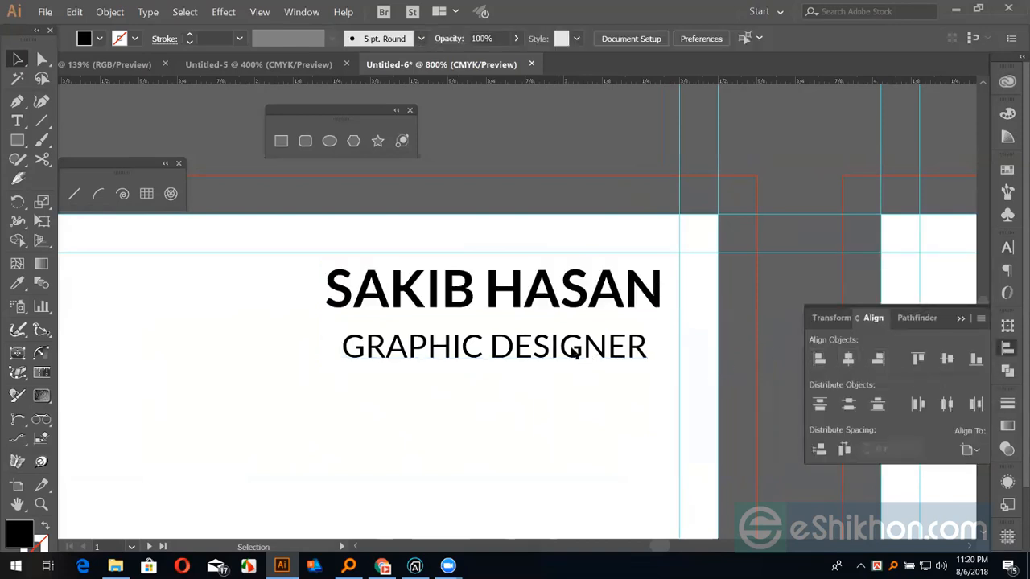
pyautogui.click(574, 349)
pyautogui.press('Up')
pyautogui.press('Up')
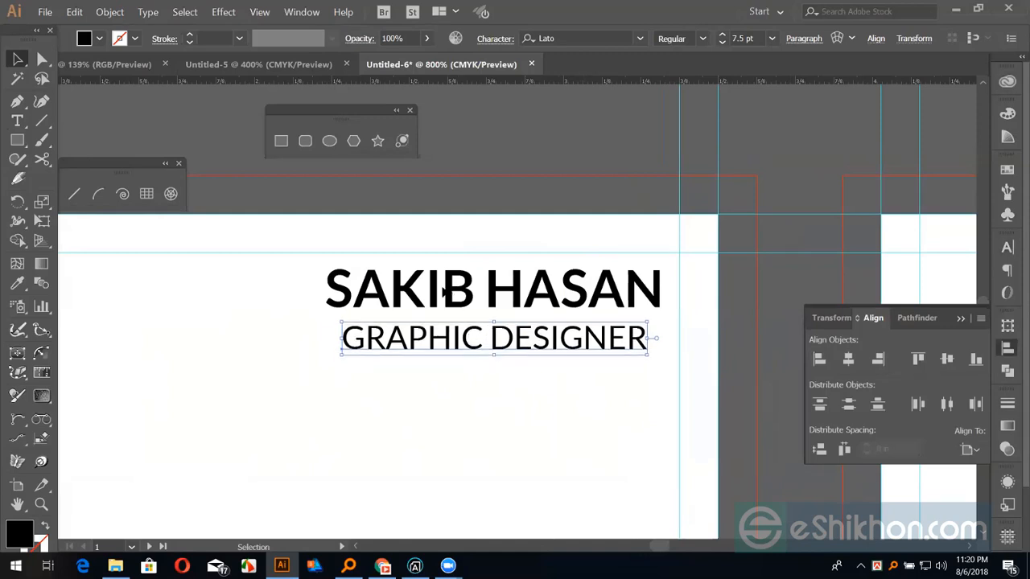
pyautogui.hotkey('ctrl', 'shift', 'a')
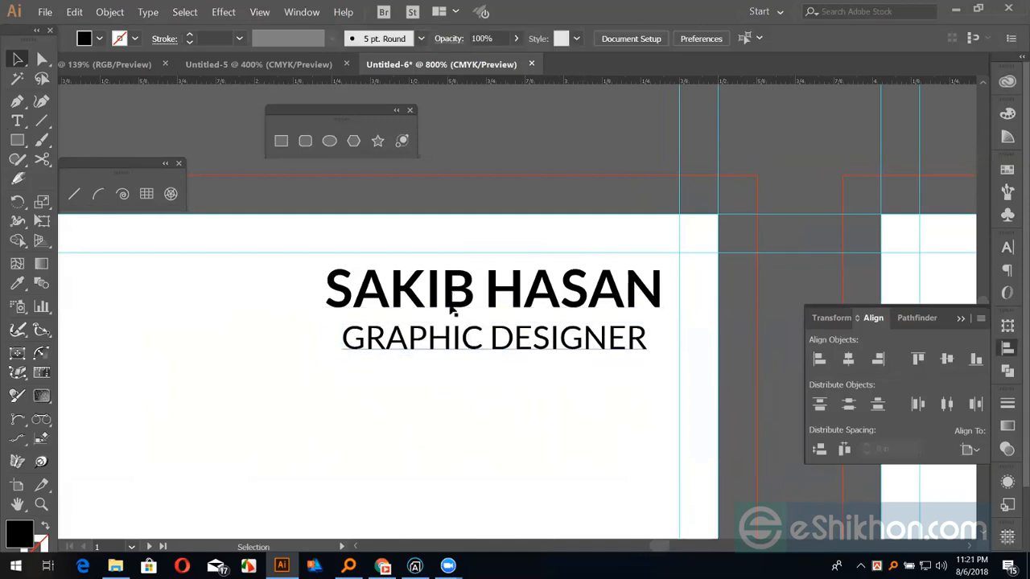
pyautogui.hotkey('ctrl', '-')
pyautogui.hotkey('ctrl', '-')
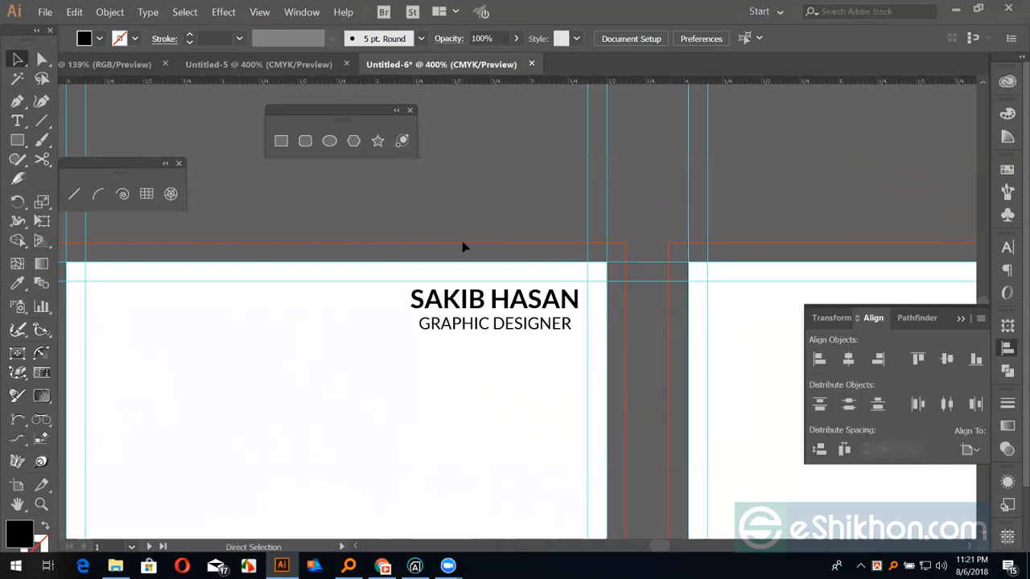
# Fill the GRAPHIC DESIGNER text with the C=0 M=0 Y=0 K=80 grey swatch
pyautogui.hotkey('ctrl', '-')
pyautogui.hotkey('ctrl', '+')
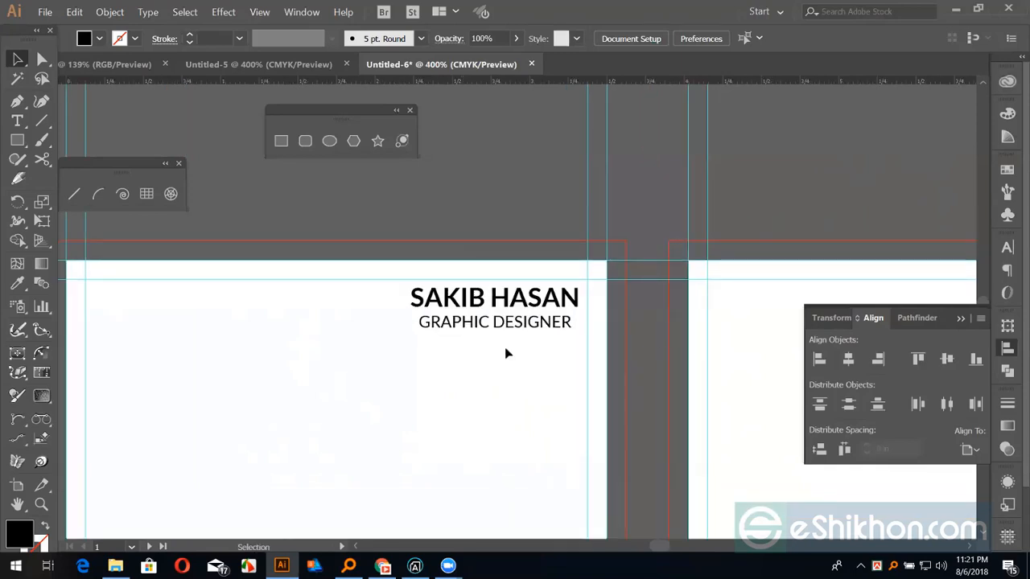
pyautogui.click(474, 325)
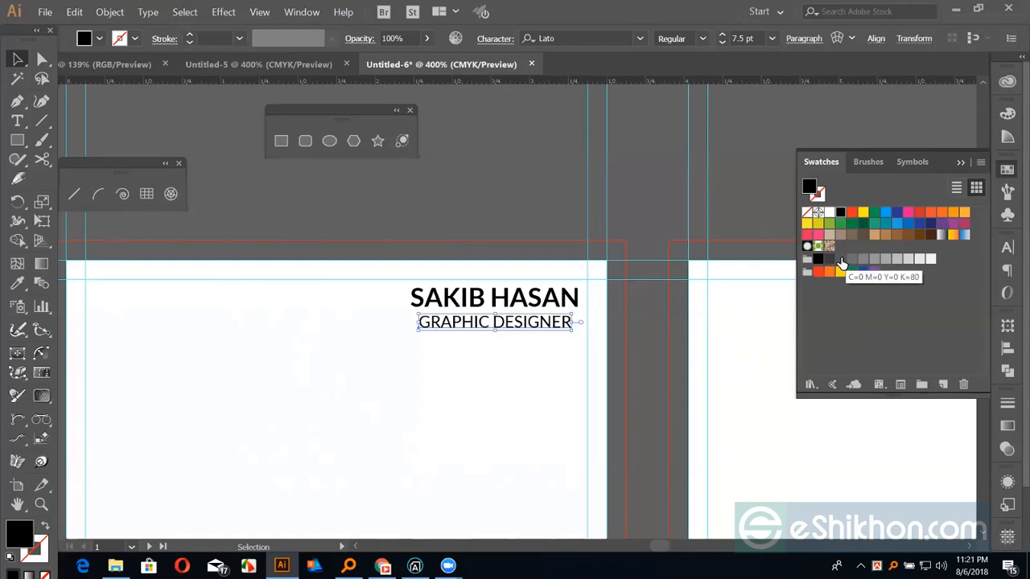
pyautogui.click(840, 259)
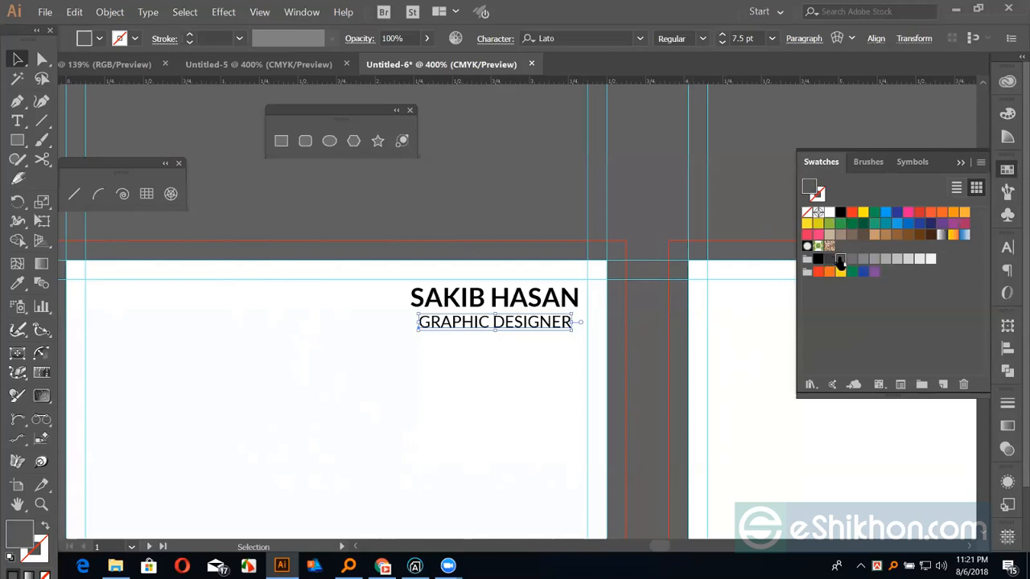
pyautogui.click(576, 496)
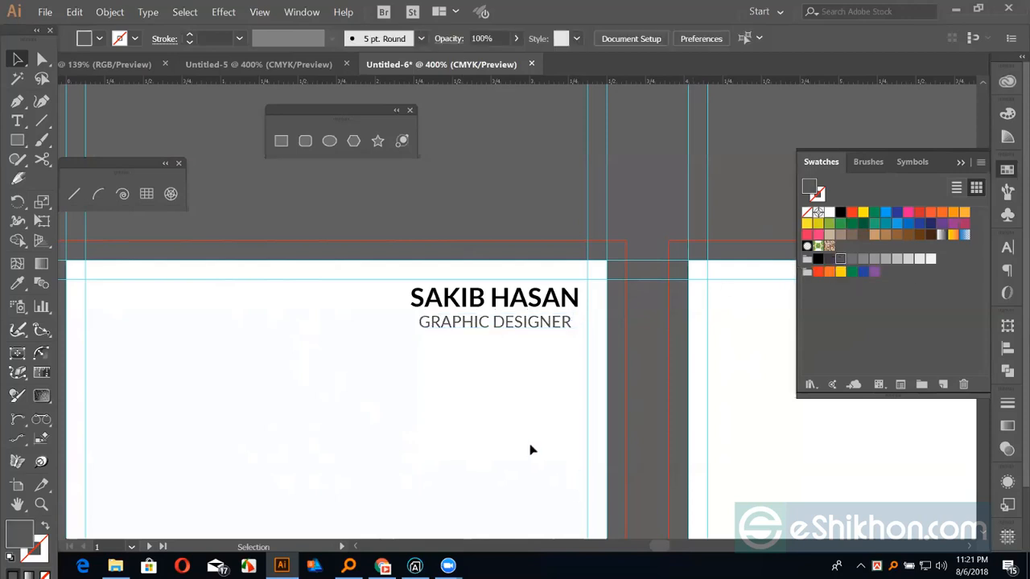
# Pan and zoom out to see the whole card
pyautogui.moveTo(451, 418); pyautogui.dragTo(530, 429)
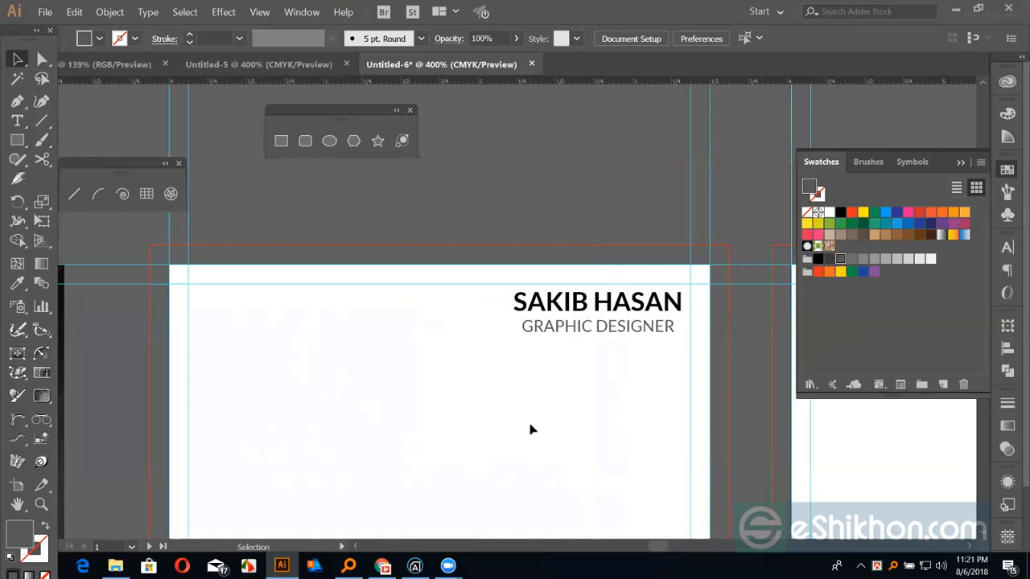
pyautogui.moveTo(613, 364); pyautogui.dragTo(604, 297)
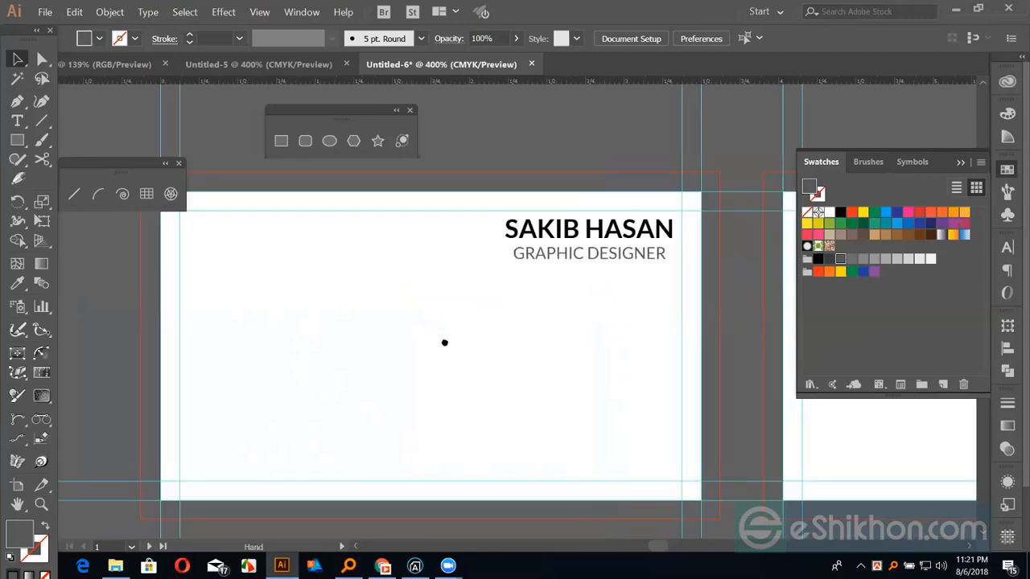
pyautogui.scroll(-1, 457, 338)
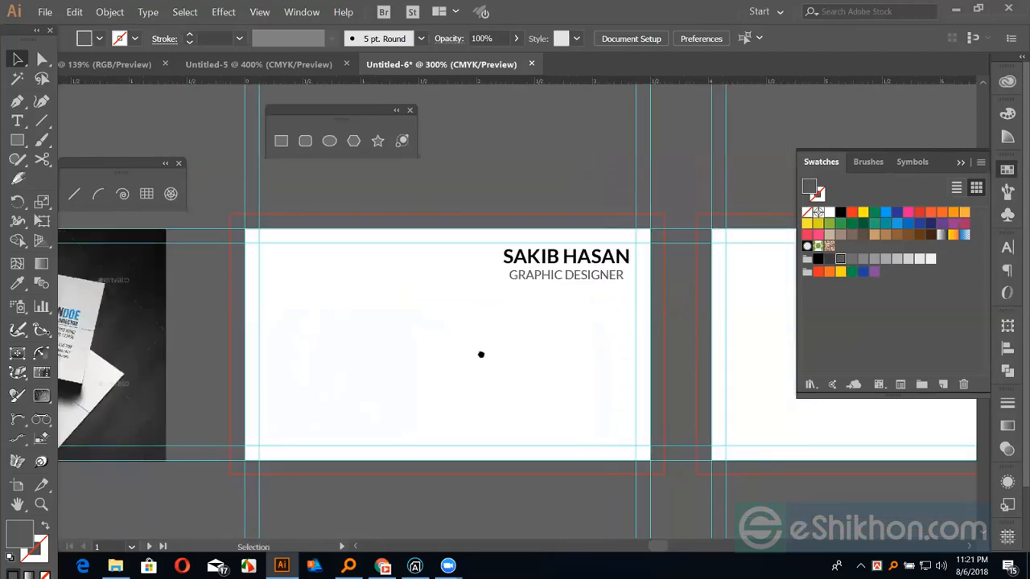
pyautogui.moveTo(481, 355); pyautogui.dragTo(505, 381)
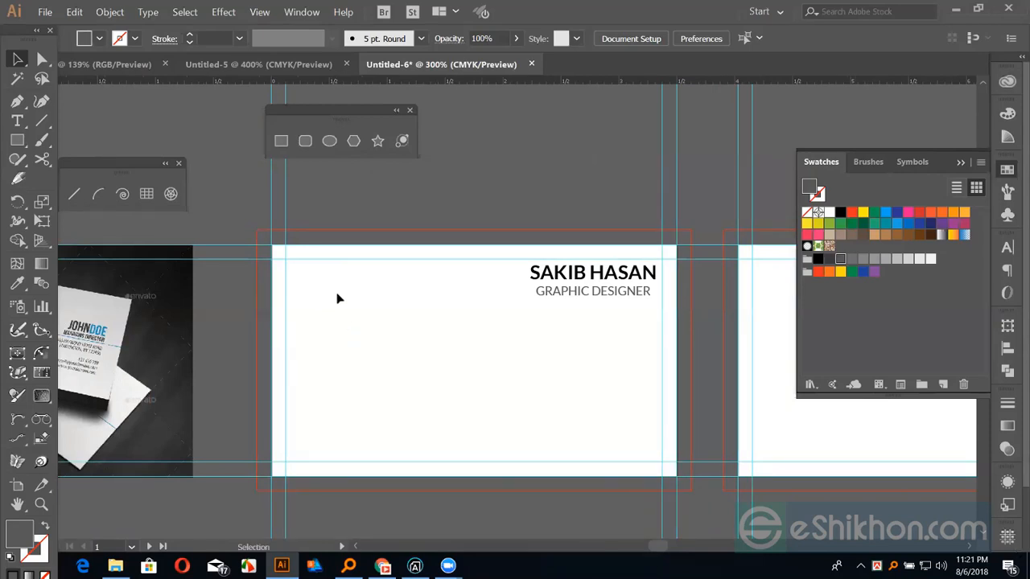
pyautogui.hotkey('ctrl', '-')
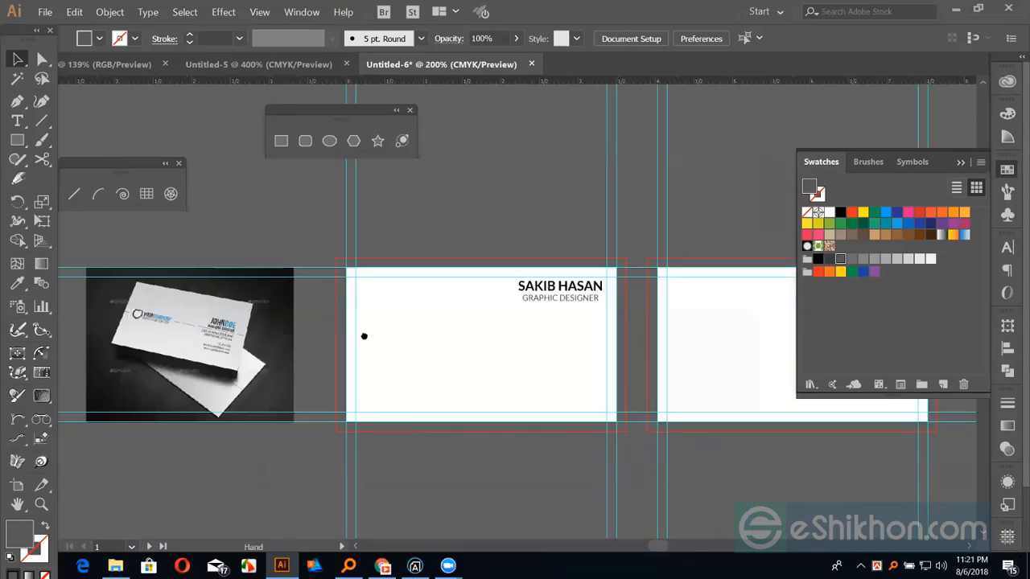
pyautogui.hscroll(1, 366, 339)
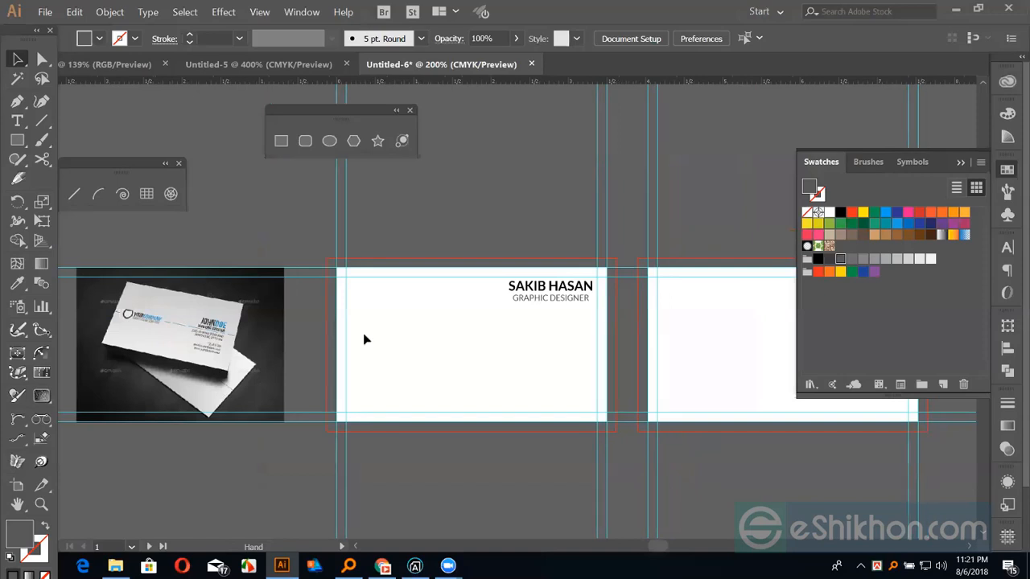
# Draw a small square left of the name and duplicate it offset down-right
pyautogui.click(281, 141)
pyautogui.moveTo(407, 317)
pyautogui.mouseDown()
pyautogui.moveTo(426, 333)
pyautogui.moveTo(419, 323)
pyautogui.mouseUp()
pyautogui.press('v')
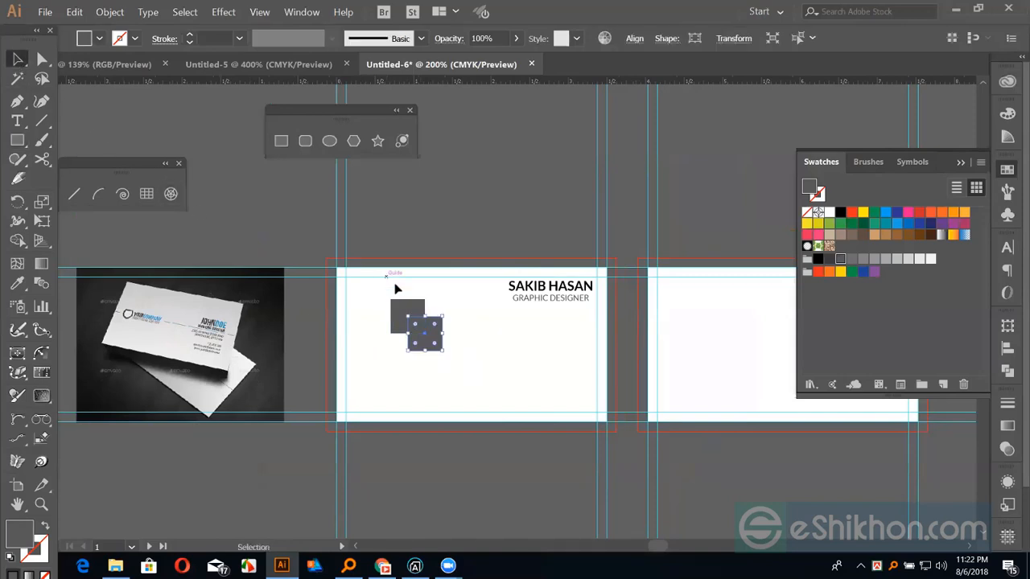
pyautogui.moveTo(394, 285); pyautogui.dragTo(457, 372)
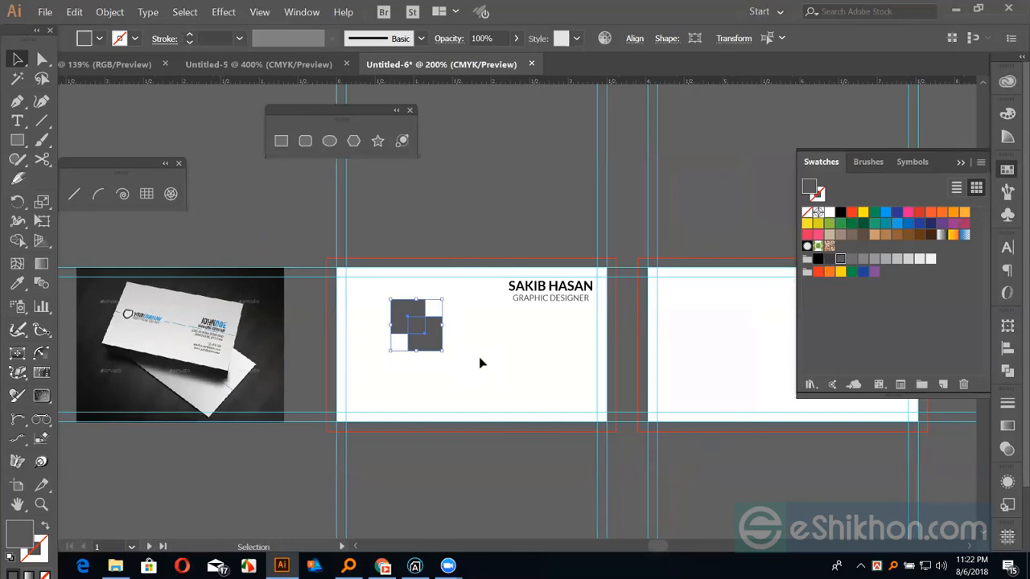
# Fill the upper-left square yellow and the lower-right square red-orange
pyautogui.hotkey('ctrl', '=')
pyautogui.hotkey('ctrl', '=')
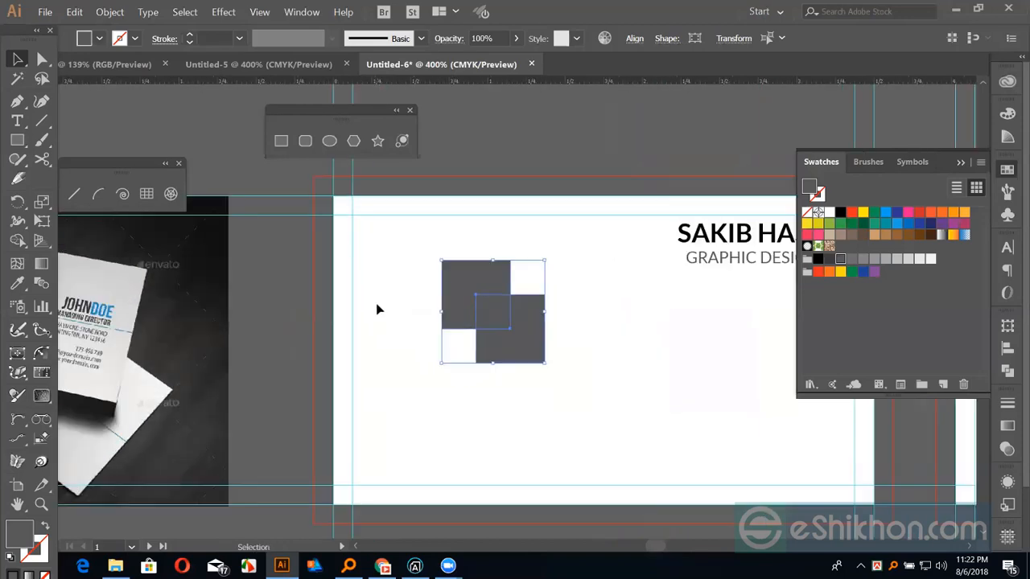
pyautogui.click(377, 305)
pyautogui.click(466, 306)
pyautogui.click(861, 219)
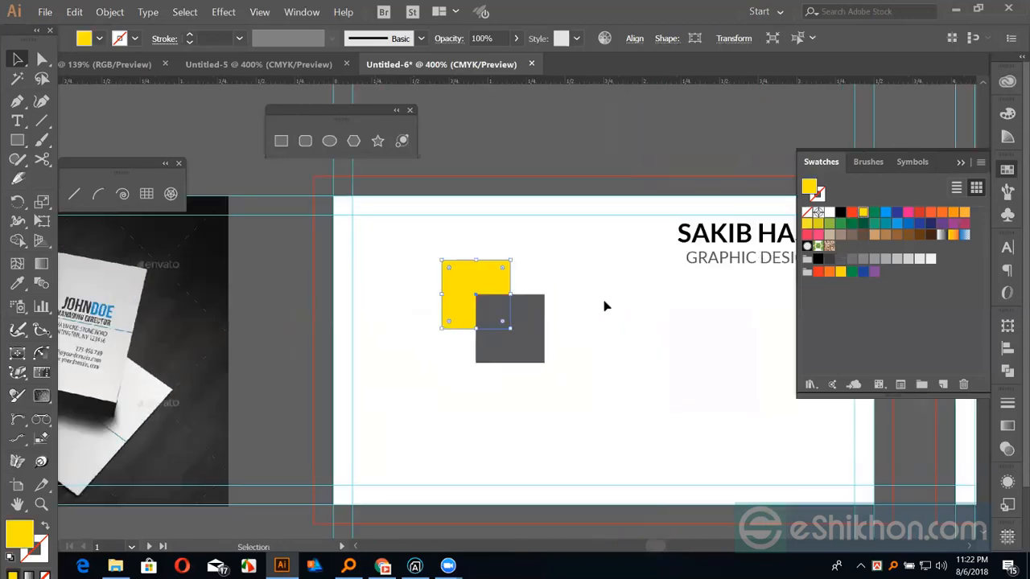
pyautogui.click(605, 306)
pyautogui.click(517, 322)
pyautogui.click(851, 213)
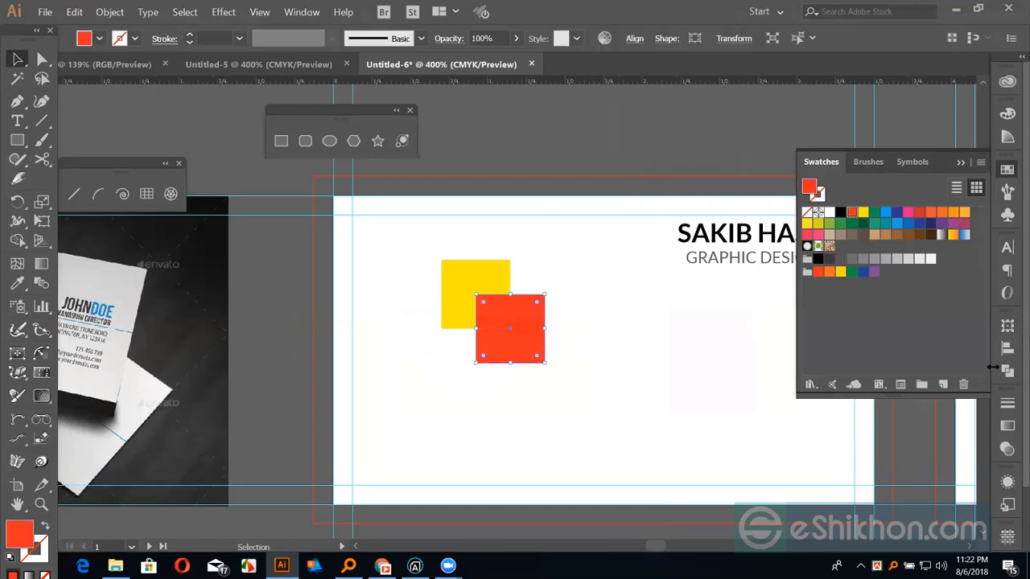
# Try Multiply, Overlay and Color blend modes on the red square, ending on Multiply
pyautogui.click(1007, 449)
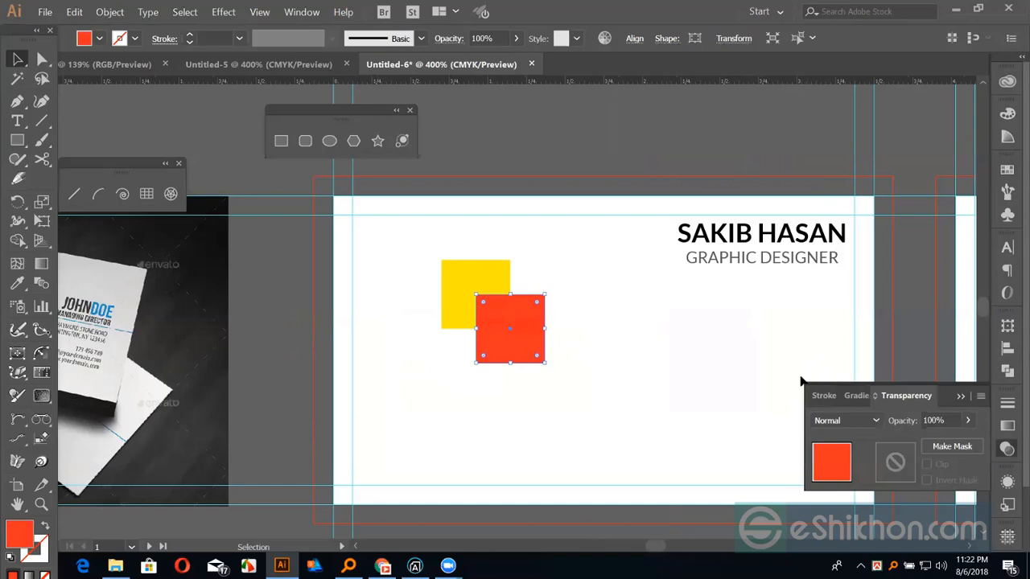
pyautogui.click(855, 419)
pyautogui.click(844, 157)
pyautogui.click(842, 255)
pyautogui.click(872, 415)
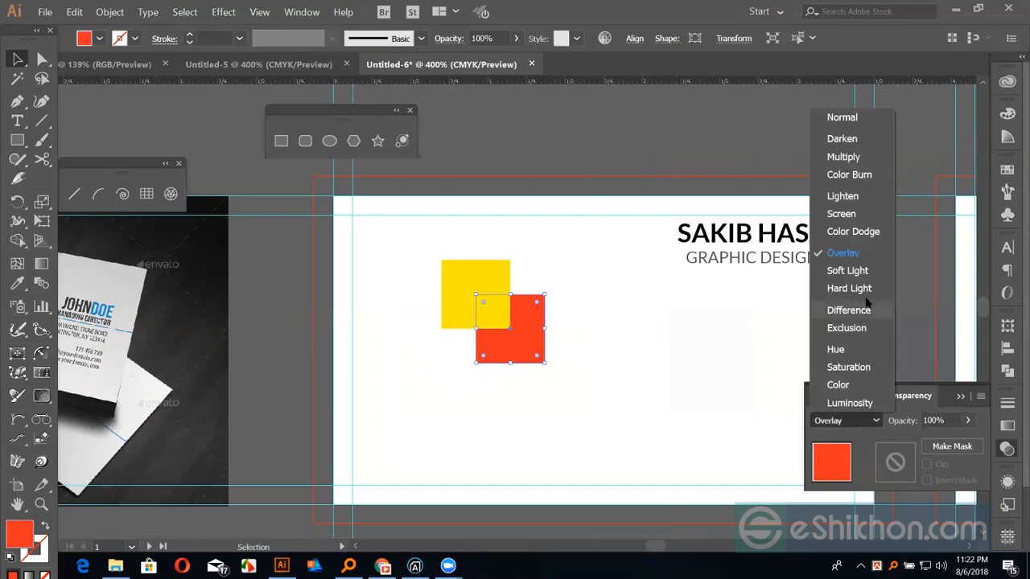
pyautogui.click(850, 385)
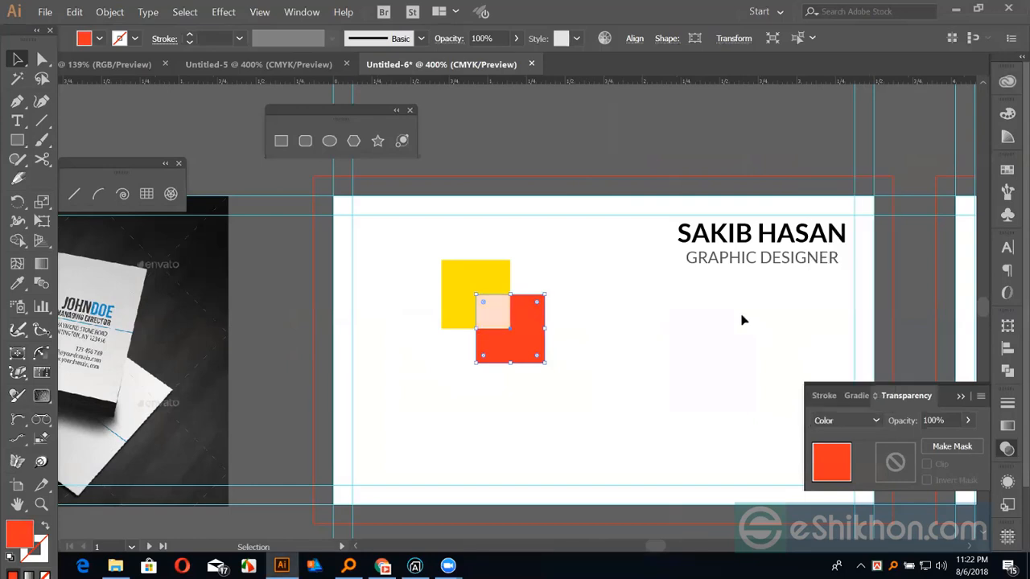
pyautogui.click(492, 286)
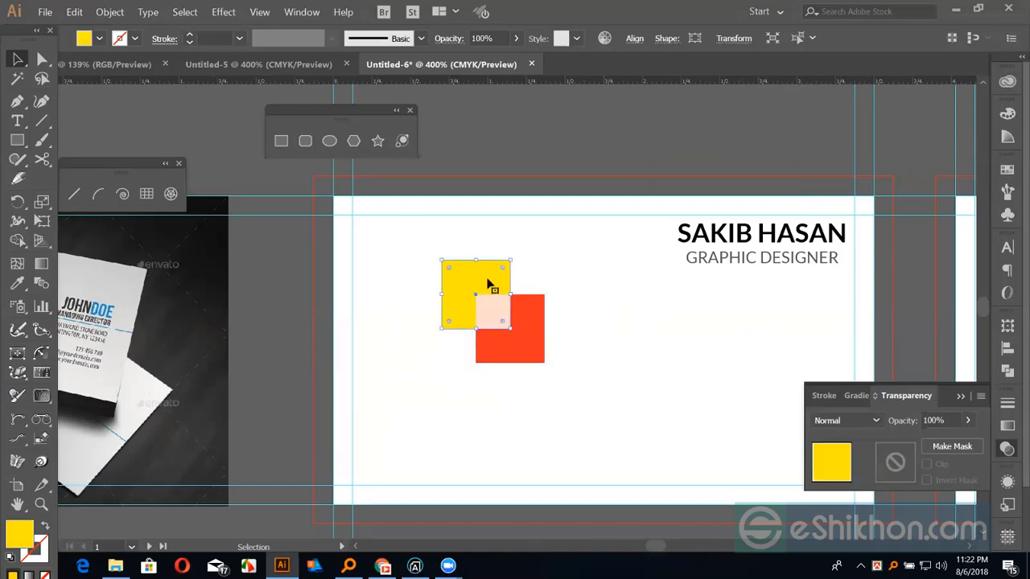
pyautogui.click(531, 356)
pyautogui.click(851, 420)
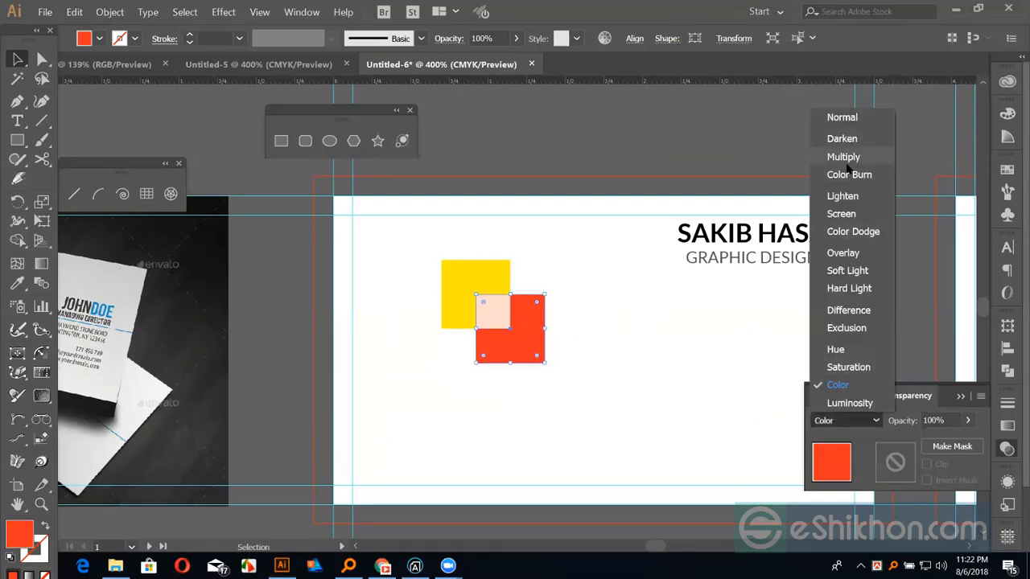
pyautogui.click(842, 153)
# Recolour the upper-left square red-orange after trying blue
pyautogui.click(506, 277)
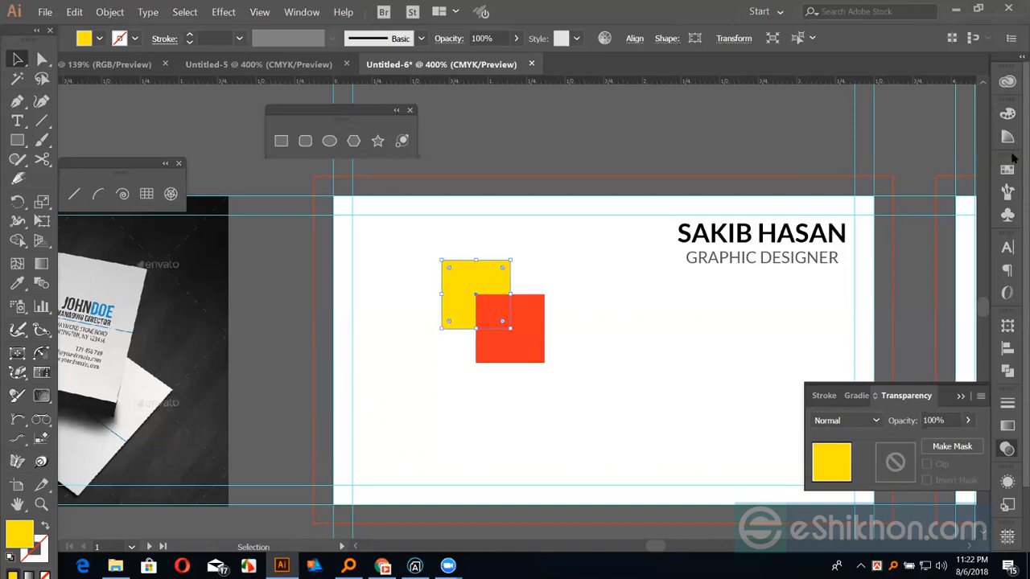
pyautogui.click(898, 214)
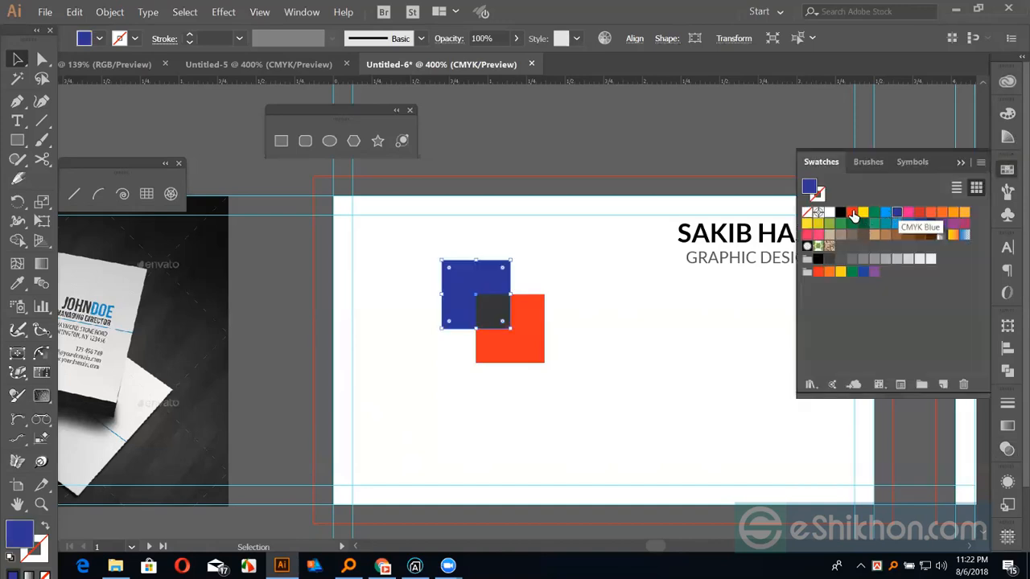
pyautogui.click(852, 213)
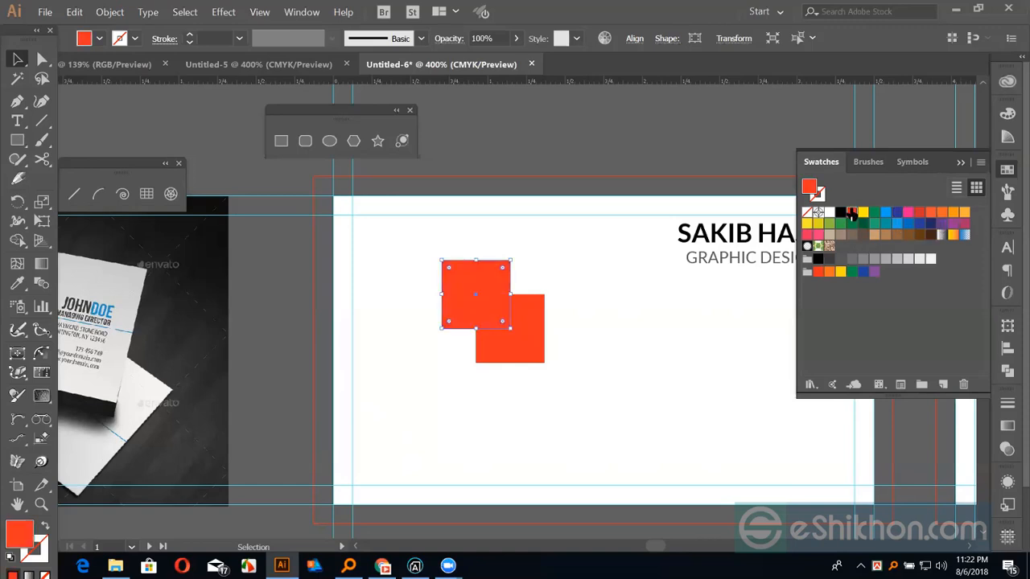
# Return the lower square to Normal blending and select both squares
pyautogui.click(529, 341)
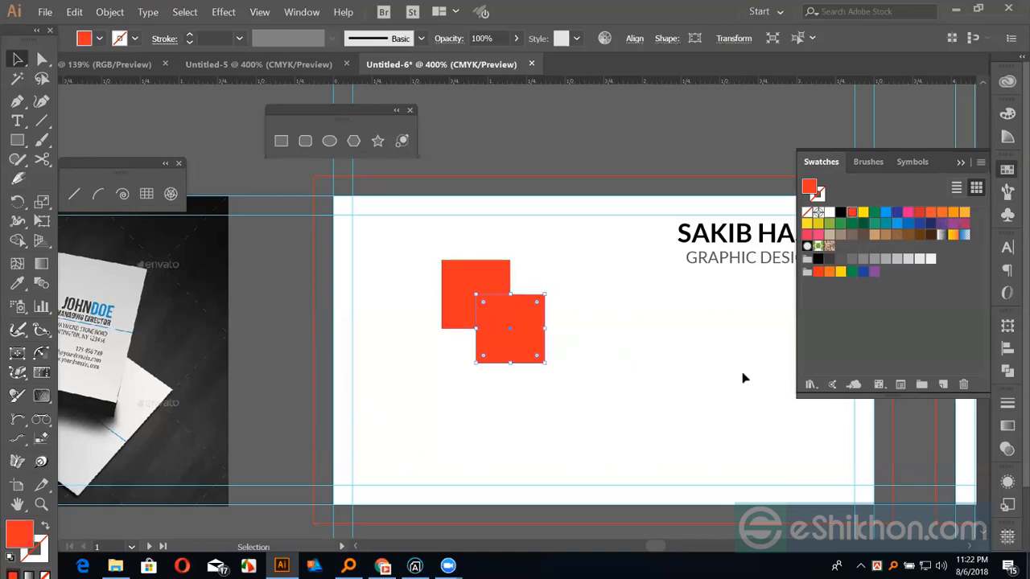
pyautogui.click(1007, 448)
pyautogui.click(849, 415)
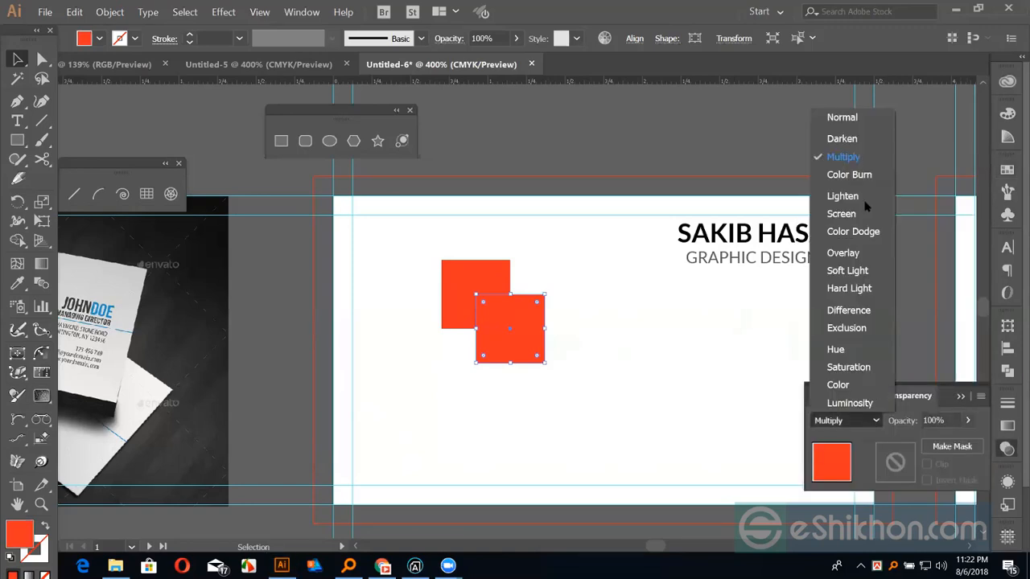
pyautogui.click(841, 117)
pyautogui.moveTo(432, 222); pyautogui.dragTo(541, 359)
# Remove the squares' overlap with Shape Builder and scale the pair down into a small logo
pyautogui.hotkey('shift', 'm')
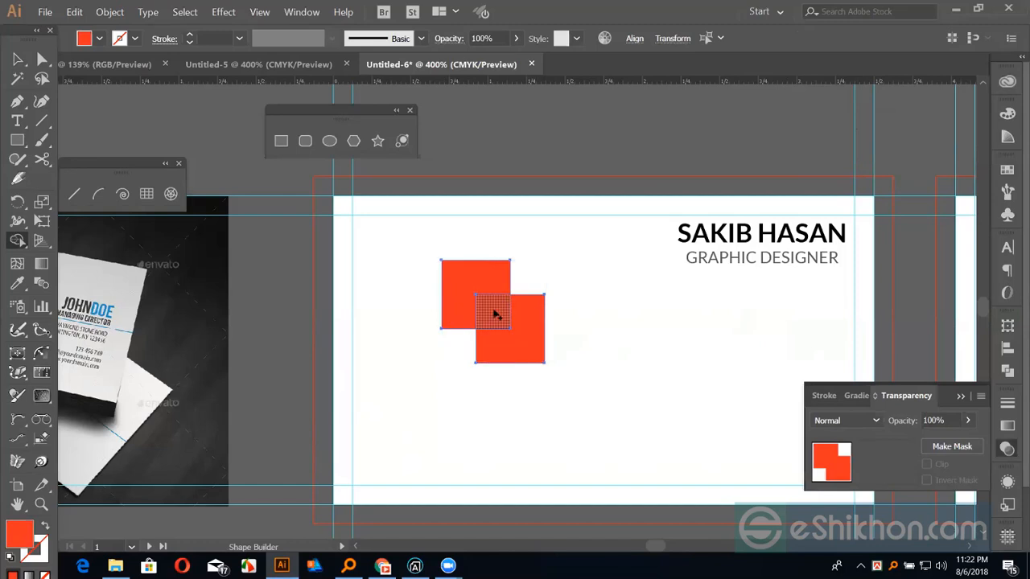
pyautogui.keyDown('alt'); pyautogui.click(496, 314); pyautogui.keyUp('alt')
pyautogui.click(18, 59)
pyautogui.moveTo(542, 262); pyautogui.dragTo(511, 294)
pyautogui.press('a')
pyautogui.click(586, 306)
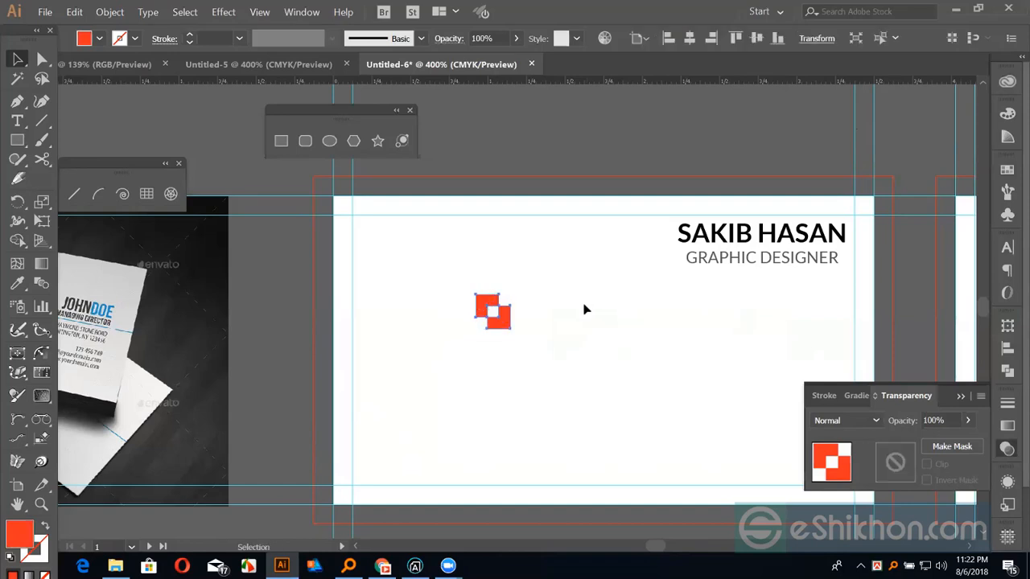
# Move the red logo down and left on the card
pyautogui.press('space')
pyautogui.moveTo(581, 304); pyautogui.dragTo(655, 276)
pyautogui.moveTo(559, 288); pyautogui.dragTo(498, 315)
pyautogui.click(565, 305)
pyautogui.press('space')
pyautogui.moveTo(556, 301); pyautogui.dragTo(576, 304)
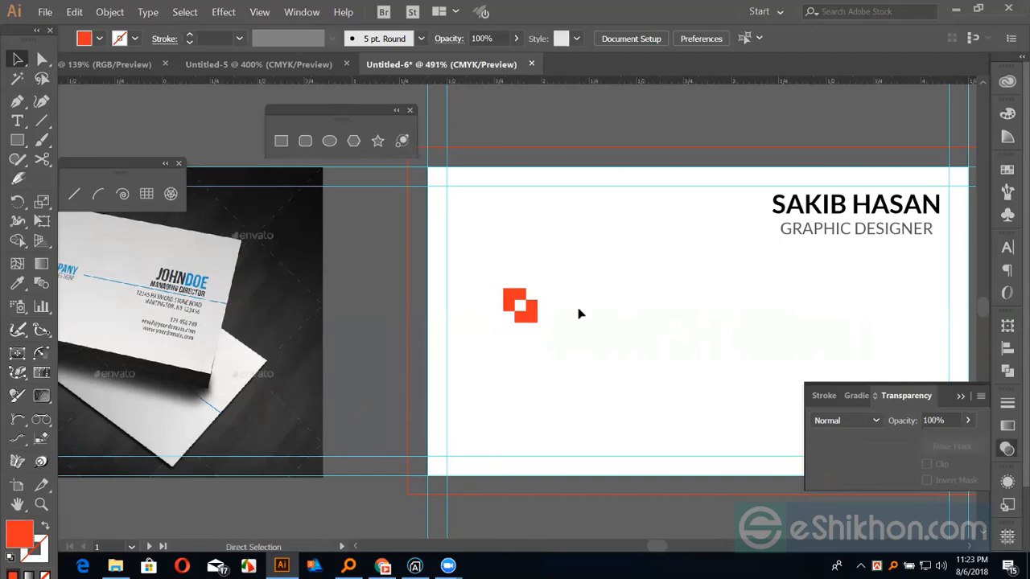
pyautogui.scroll(1, 580, 314)
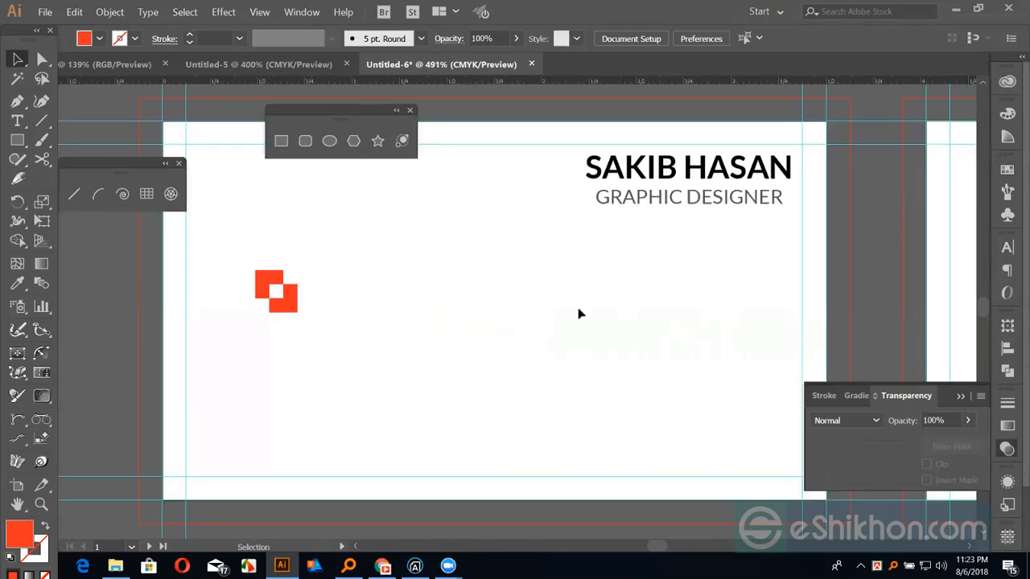
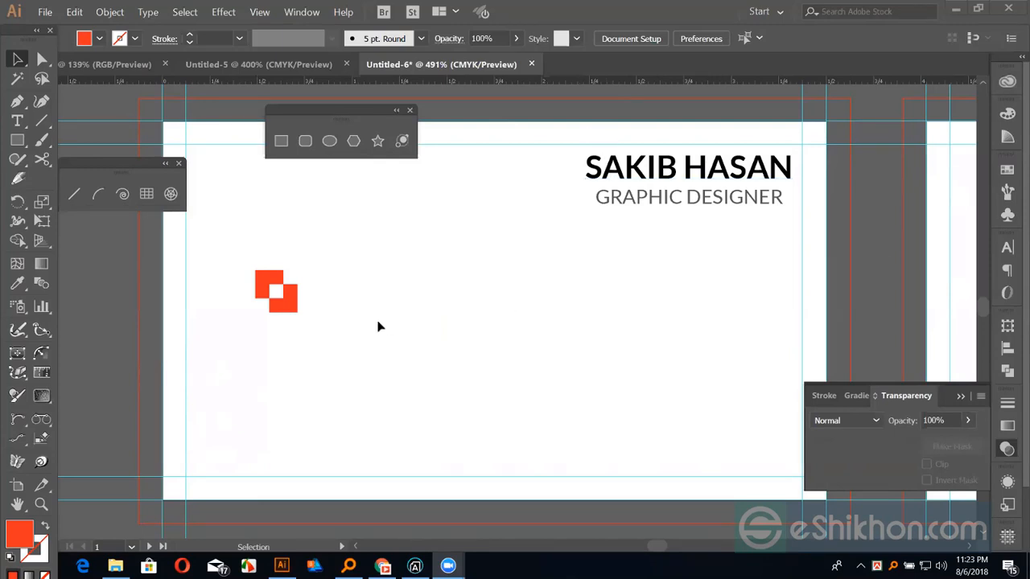
# Add an enlarged 'LOREM IPSUM' title in Lato Black beside the red logo
pyautogui.click(293, 312)
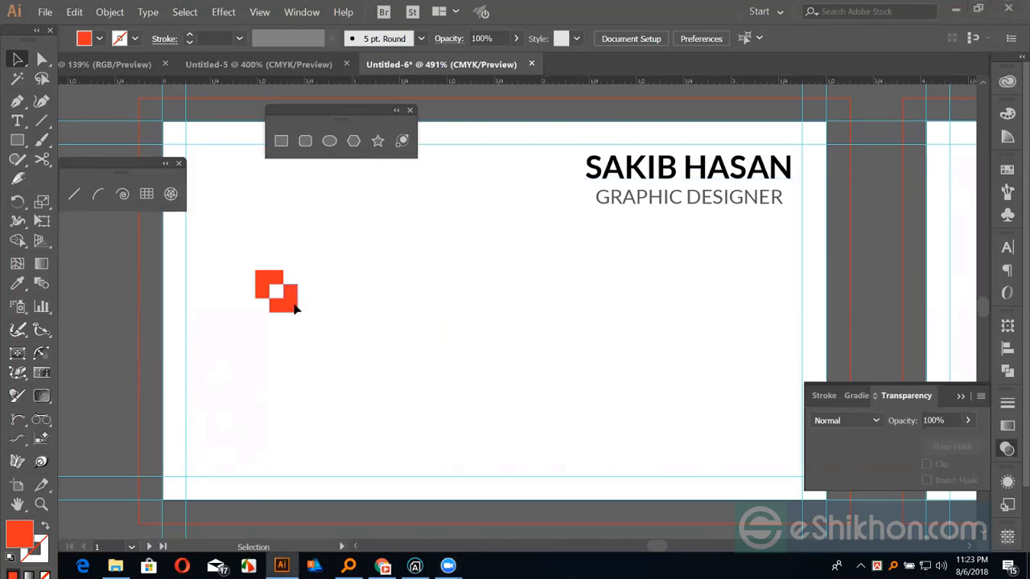
pyautogui.click(293, 301)
pyautogui.click(351, 310)
pyautogui.press('t')
pyautogui.click(330, 290)
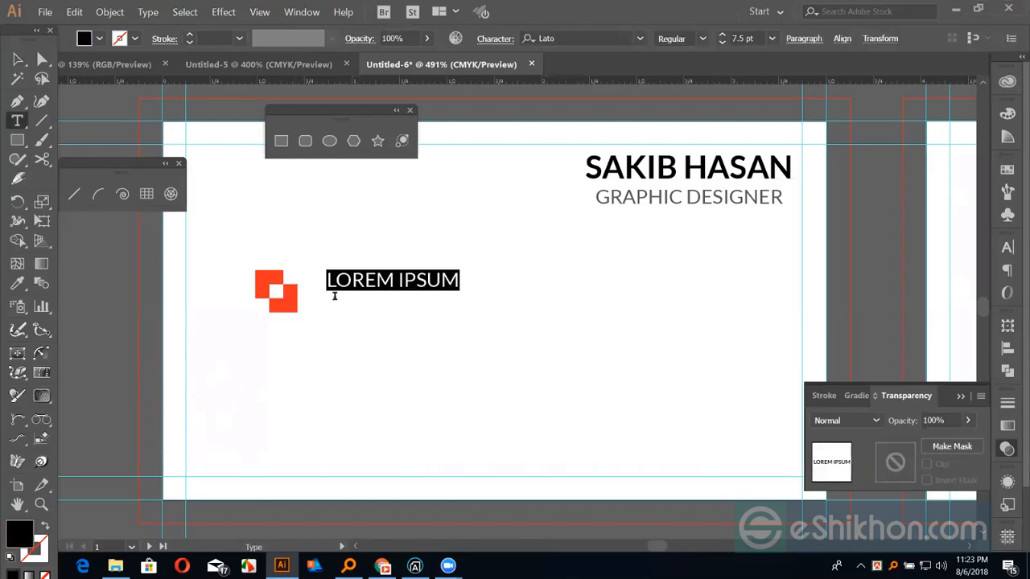
pyautogui.click(19, 61)
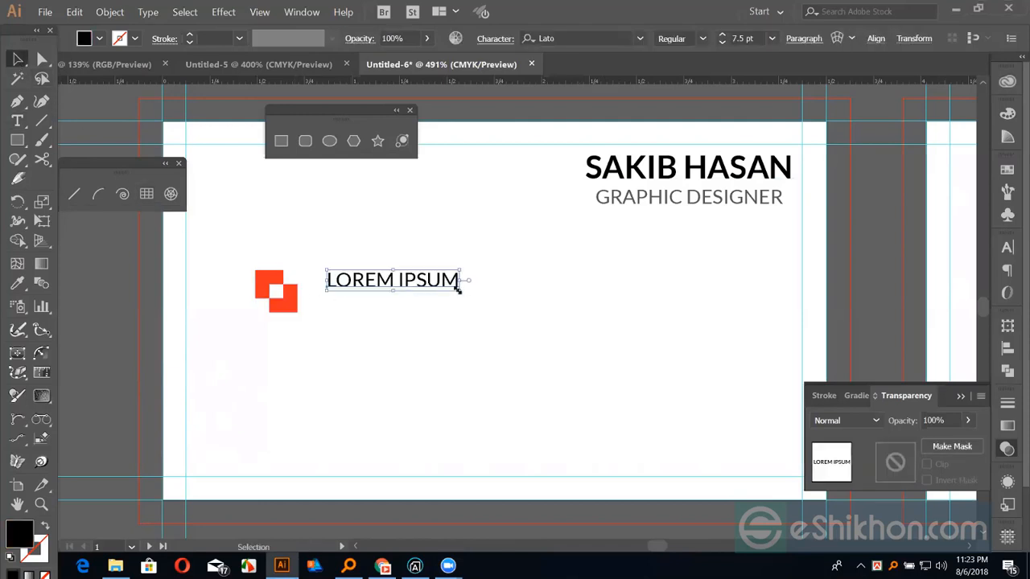
pyautogui.moveTo(459, 280); pyautogui.dragTo(488, 307)
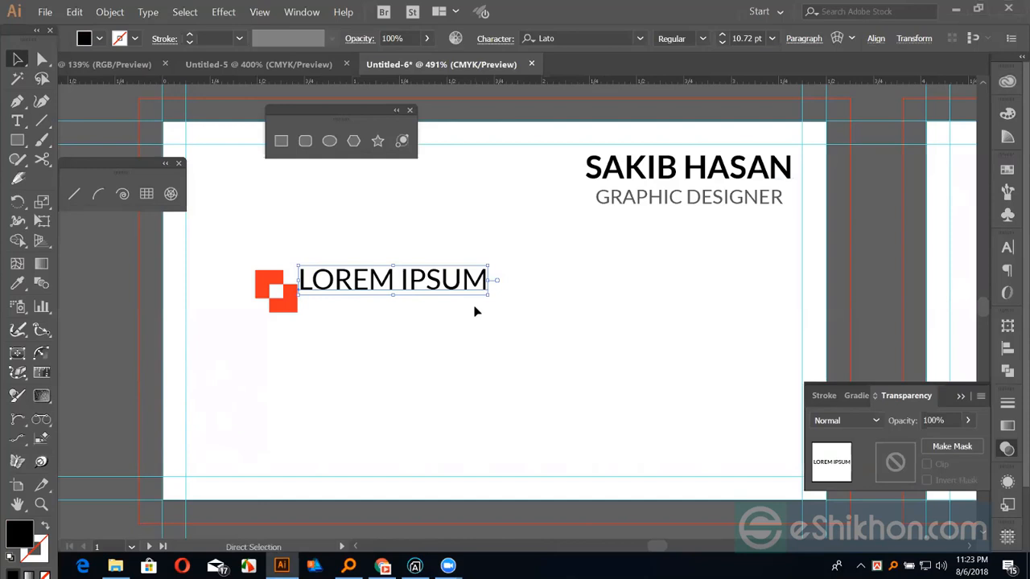
pyautogui.hotkey('ctrl', 't')
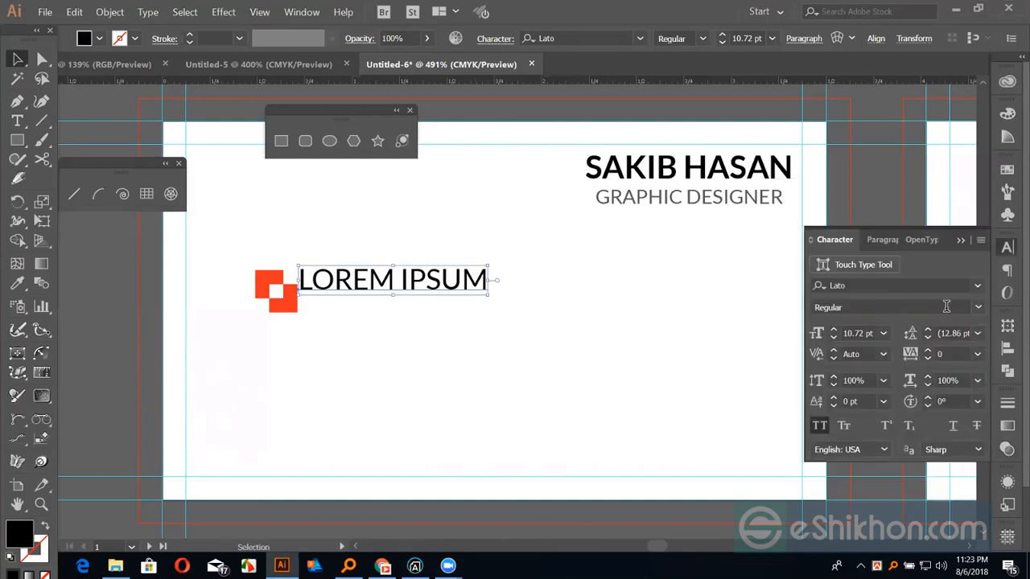
pyautogui.click(978, 308)
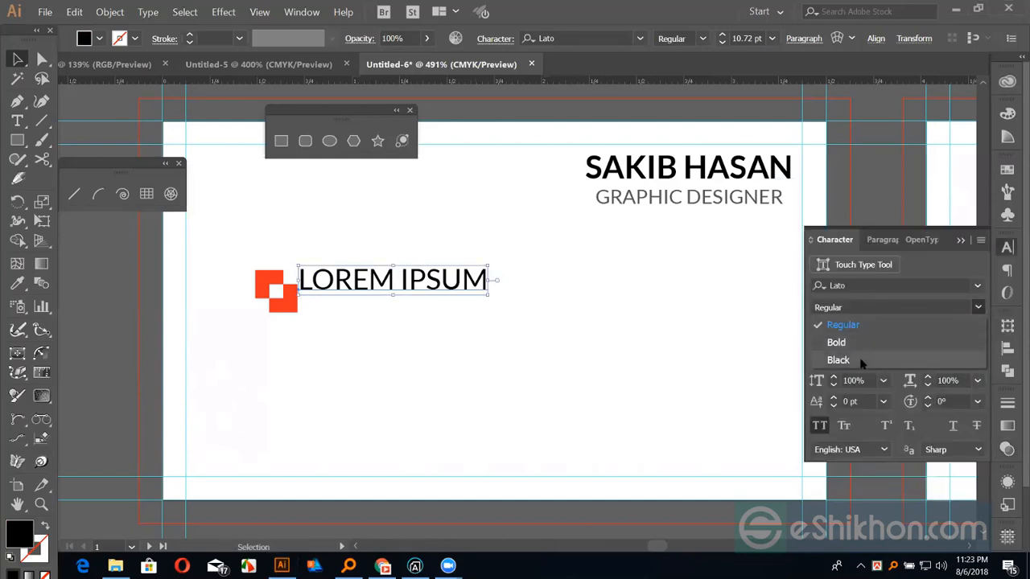
pyautogui.click(838, 360)
# Place a copy of the title beneath it, set to Lato Regular 4.72 pt
pyautogui.click(509, 309)
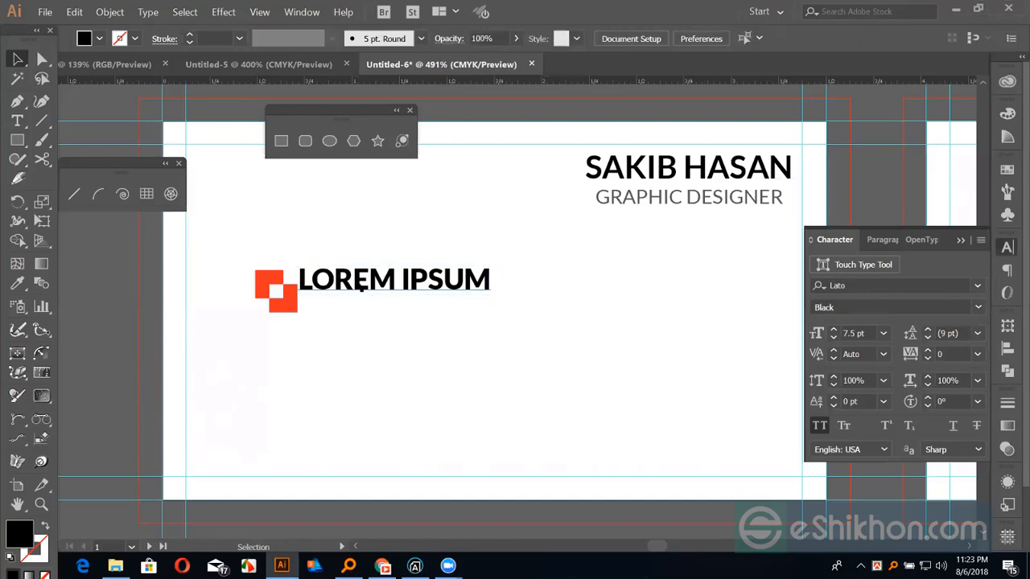
pyautogui.moveTo(362, 283); pyautogui.dragTo(376, 316)
pyautogui.click(381, 315)
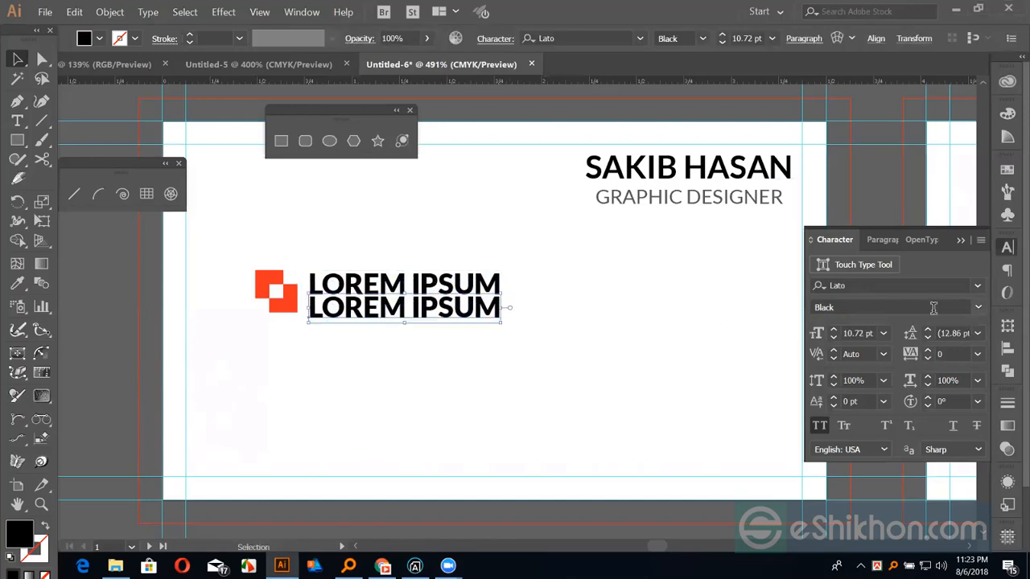
pyautogui.click(976, 308)
pyautogui.click(845, 328)
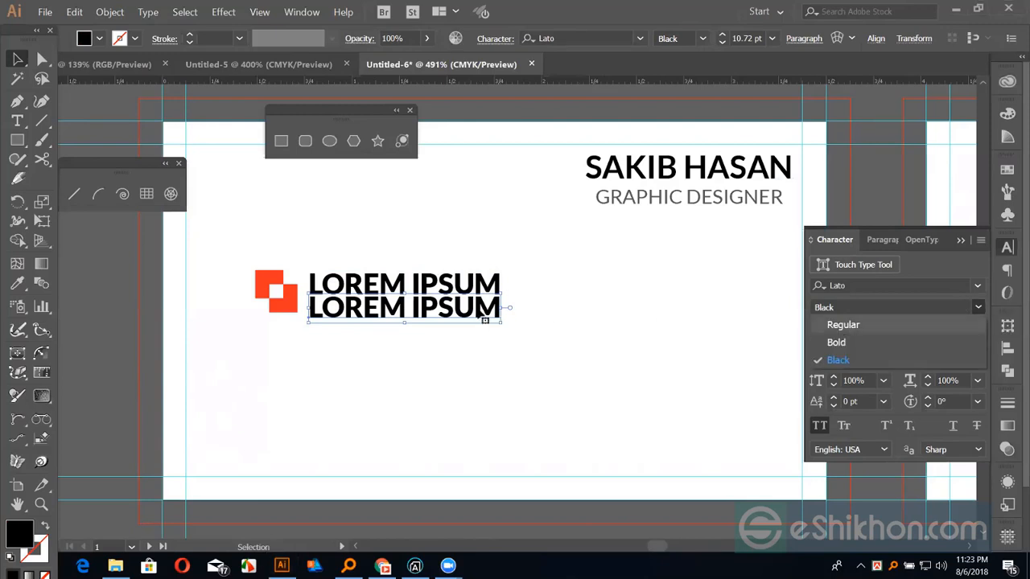
pyautogui.hotkey('ctrl', 'shift', ',')
pyautogui.hotkey('ctrl', 'shift', ',')
pyautogui.hotkey('ctrl', 'shift', ',')
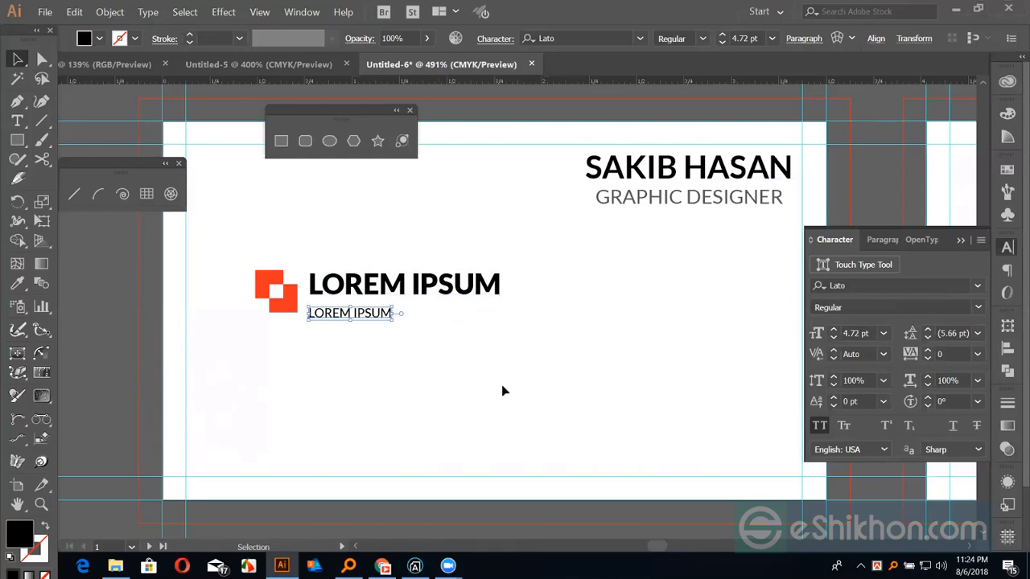
pyautogui.press('Up')
pyautogui.press('Up')
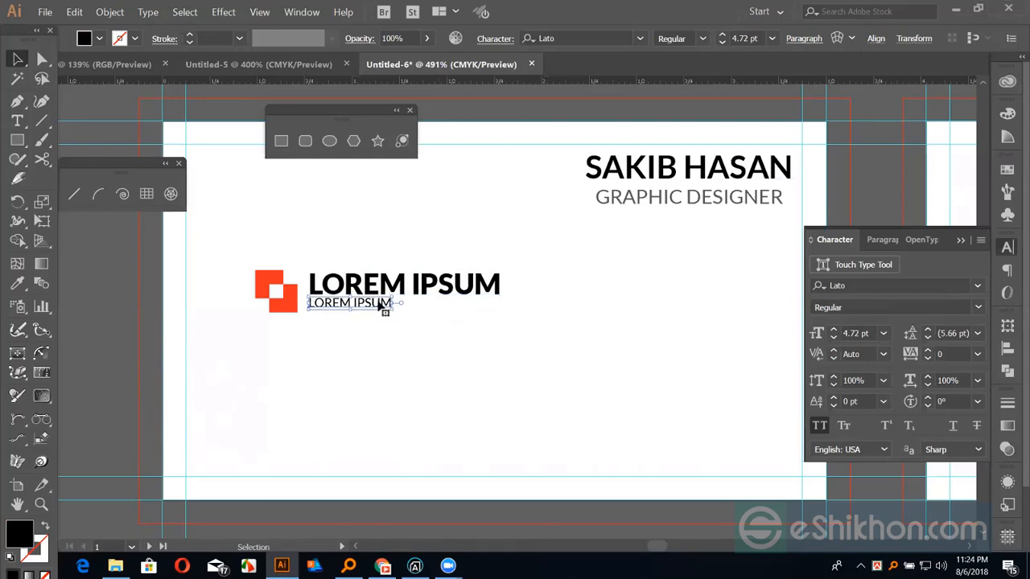
# Set the small LOREM IPSUM line's tracking to 840
pyautogui.doubleClick(385, 307)
pyautogui.moveTo(396, 301); pyautogui.dragTo(303, 299)
pyautogui.hotkey('alt', 'Right')
pyautogui.hotkey('alt', 'Right')
pyautogui.hotkey('alt', 'Right')
pyautogui.hotkey('alt', 'Right')
pyautogui.hotkey('alt', 'Right')
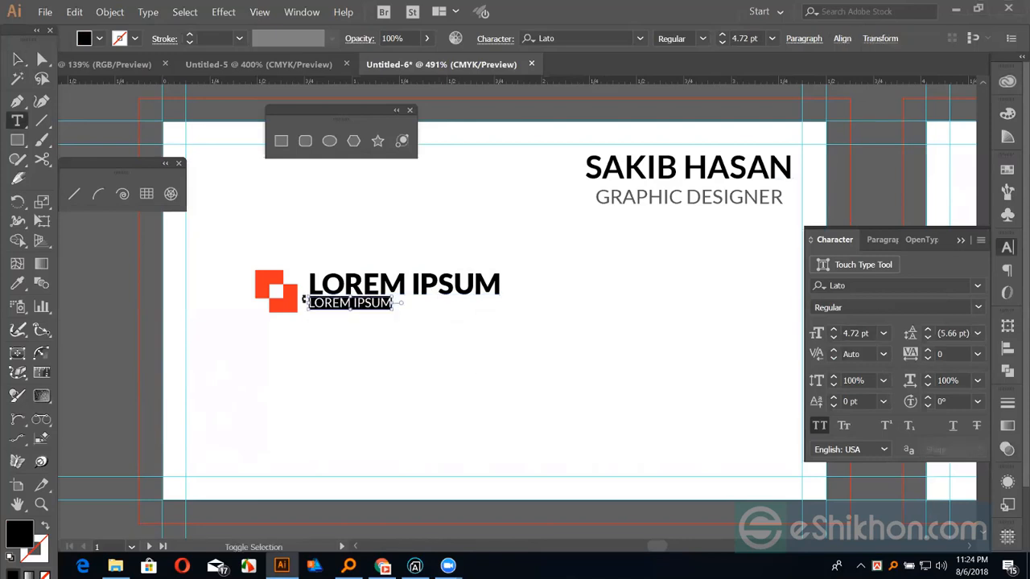
pyautogui.hotkey('alt', 'Right')
pyautogui.hotkey('alt', 'Right')
pyautogui.hotkey('alt', 'Right')
pyautogui.hotkey('alt', 'Right')
pyautogui.hotkey('alt', 'Right')
pyautogui.hotkey('alt', 'Right')
pyautogui.hotkey('alt', 'Right')
pyautogui.hotkey('alt', 'Right')
pyautogui.hotkey('alt', 'Right')
pyautogui.hotkey('alt', 'Right')
pyautogui.hotkey('alt', 'Right')
pyautogui.hotkey('alt', 'Right')
pyautogui.hotkey('alt', 'Right')
pyautogui.hotkey('alt', 'Right')
pyautogui.hotkey('alt', 'Right')
pyautogui.hotkey('alt', 'Right')
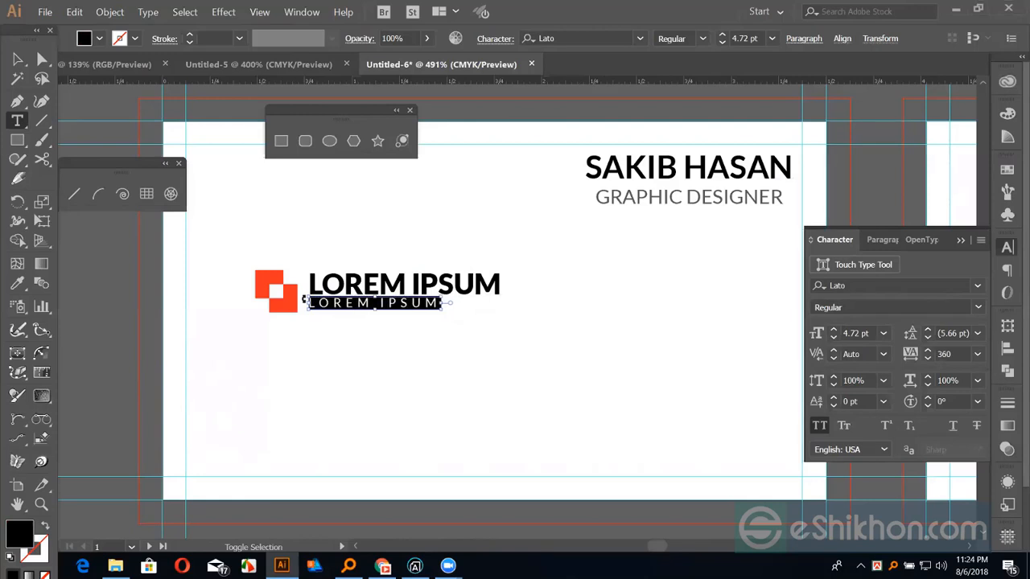
pyautogui.hotkey('alt', 'Right')
pyautogui.hotkey('alt', 'Right')
pyautogui.hotkey('alt', 'Right')
pyautogui.hotkey('alt', 'Right')
pyautogui.hotkey('alt', 'Right')
pyautogui.hotkey('alt', 'Right')
pyautogui.hotkey('alt', 'Right')
pyautogui.hotkey('alt', 'Right')
pyautogui.hotkey('alt', 'Right')
pyautogui.hotkey('alt', 'Right')
pyautogui.hotkey('alt', 'Right')
pyautogui.hotkey('alt', 'Right')
pyautogui.hotkey('alt', 'Right')
pyautogui.hotkey('alt', 'Right')
pyautogui.hotkey('alt', 'Right')
pyautogui.hotkey('alt', 'Right')
pyautogui.hotkey('alt', 'Right')
pyautogui.hotkey('alt', 'Right')
pyautogui.hotkey('alt', 'Right')
pyautogui.hotkey('alt', 'Right')
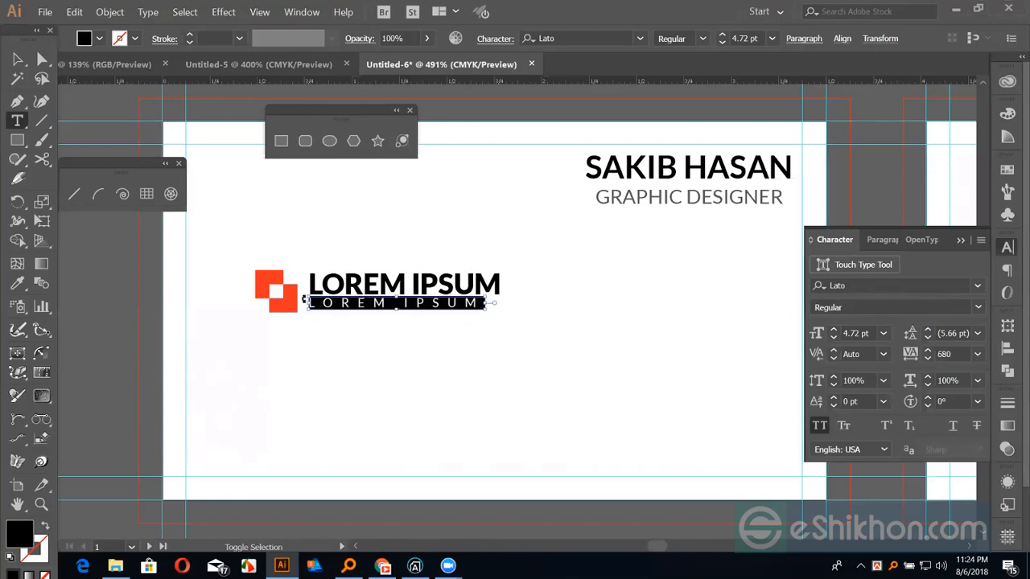
pyautogui.hotkey('alt', 'Right')
pyautogui.hotkey('alt', 'Right')
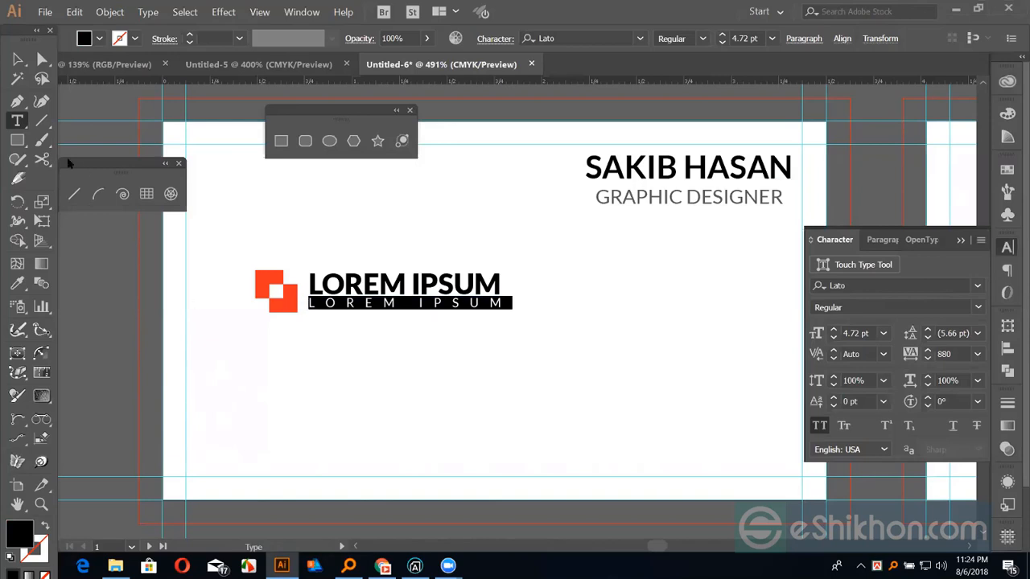
pyautogui.hotkey('alt', 'Left')
pyautogui.hotkey('alt', 'Left')
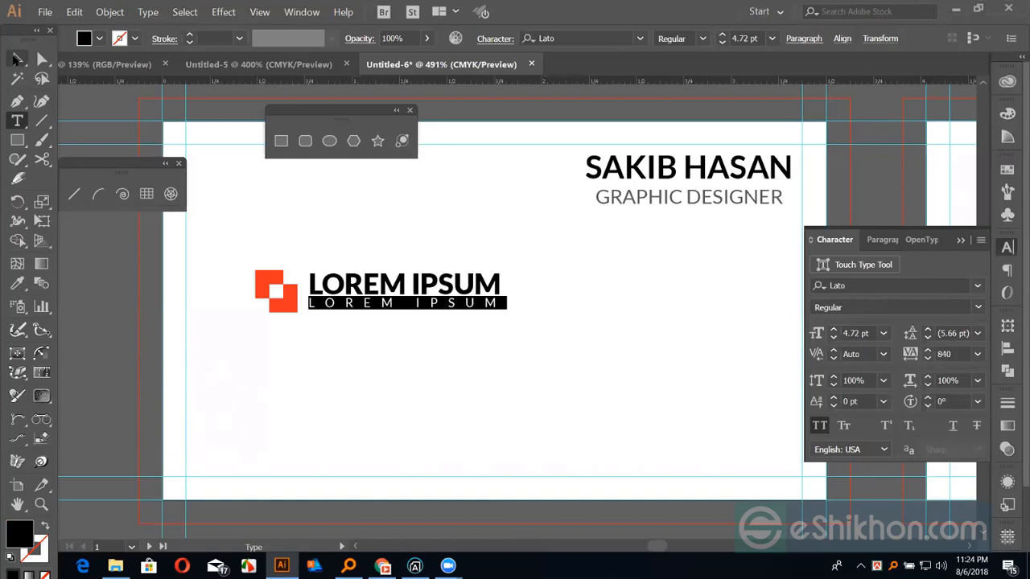
pyautogui.click(16, 59)
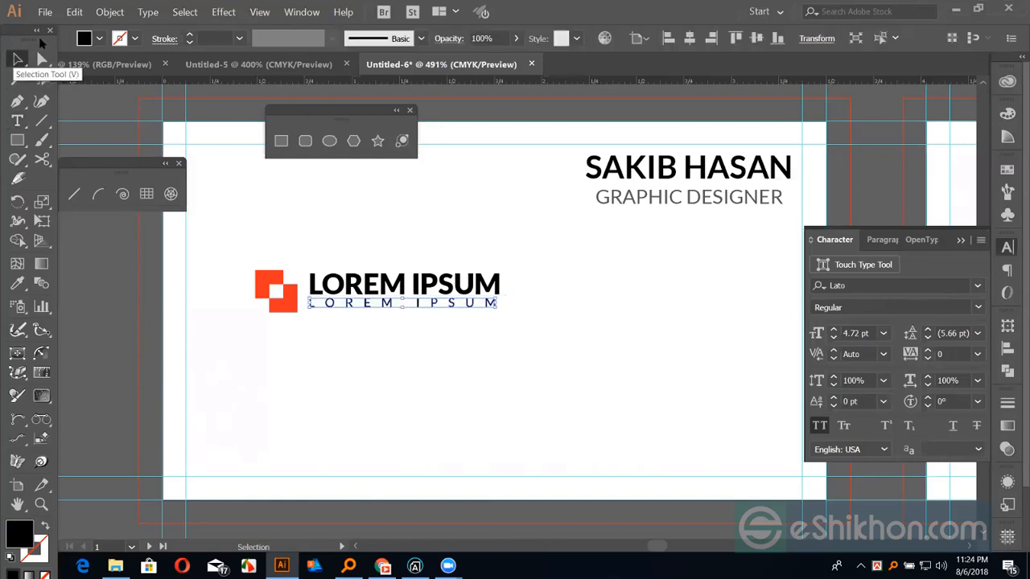
pyautogui.hotkey('ctrl', 'z')
pyautogui.click(338, 221)
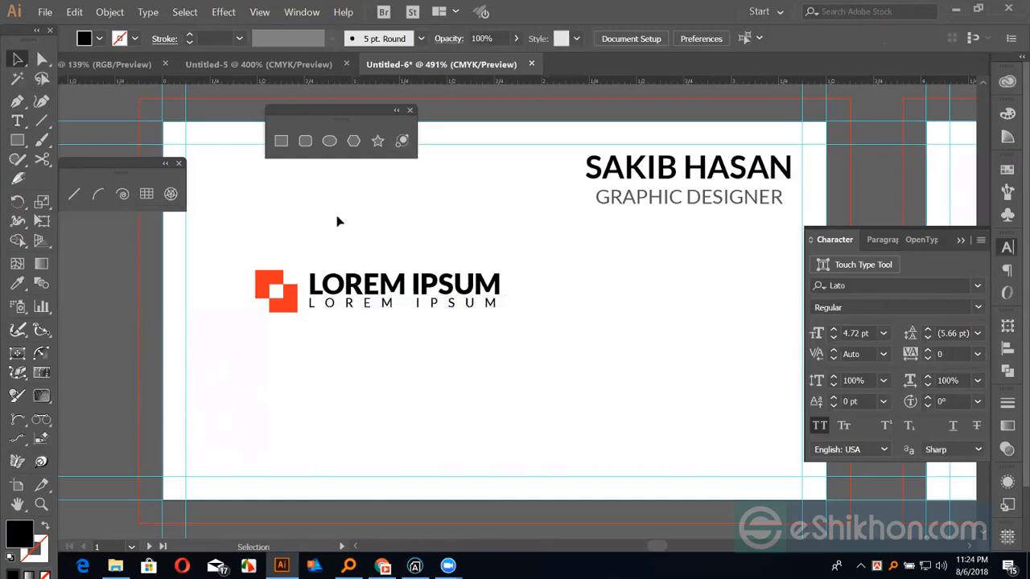
# Convert both LOREM IPSUM lines to outlines and centre the small line under the title
pyautogui.hotkey('ctrl', '+')
pyautogui.hotkey('ctrl', '+')
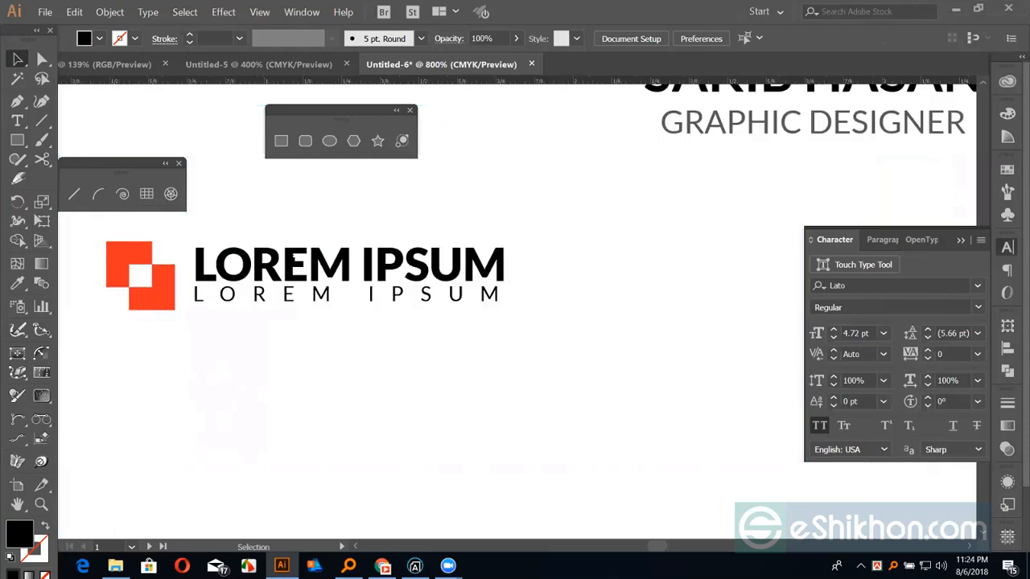
pyautogui.click(288, 298)
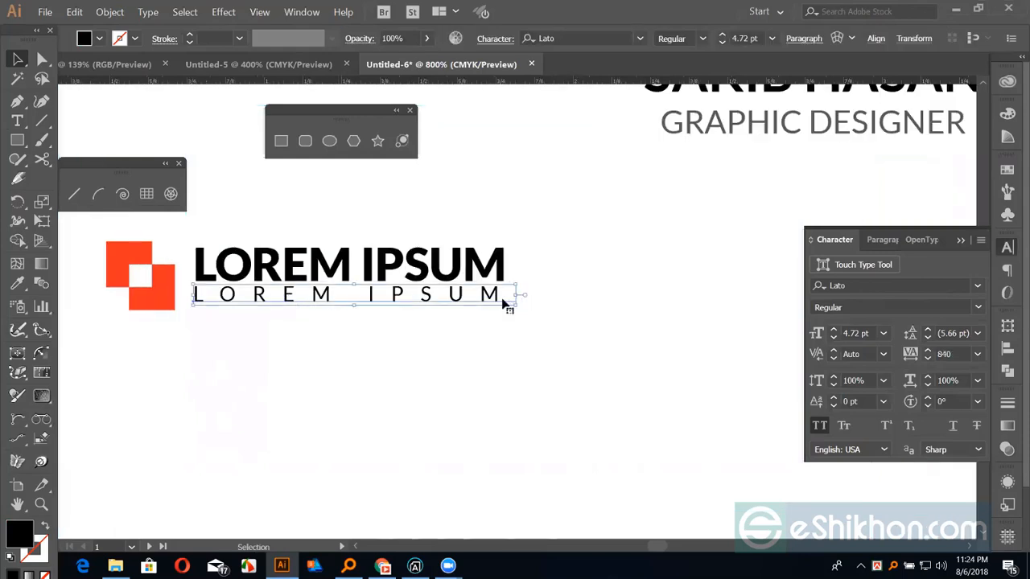
pyautogui.keyDown('shift'); pyautogui.click(372, 276); pyautogui.keyUp('shift')
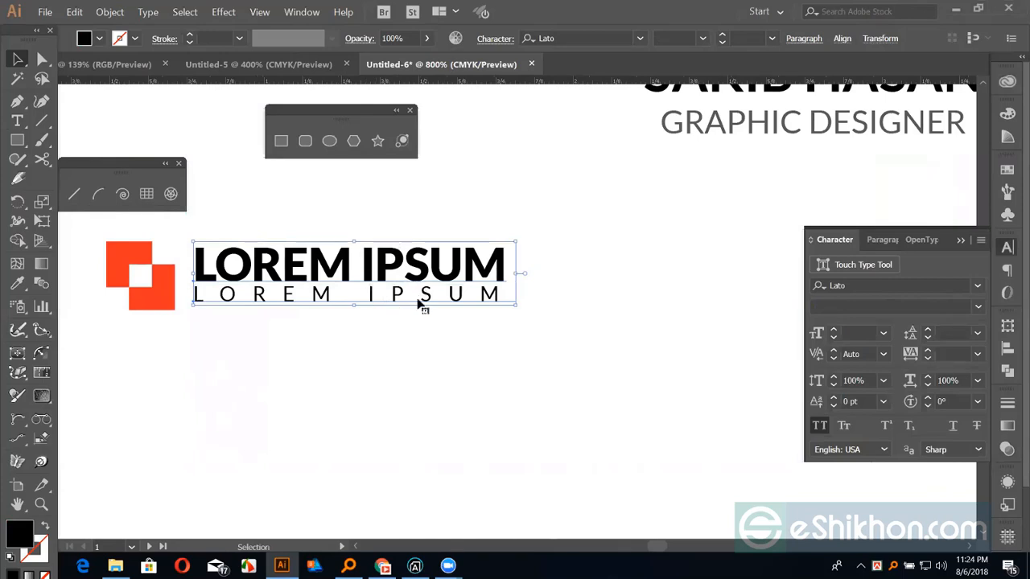
pyautogui.hotkey('ctrl', 'shift', 'o')
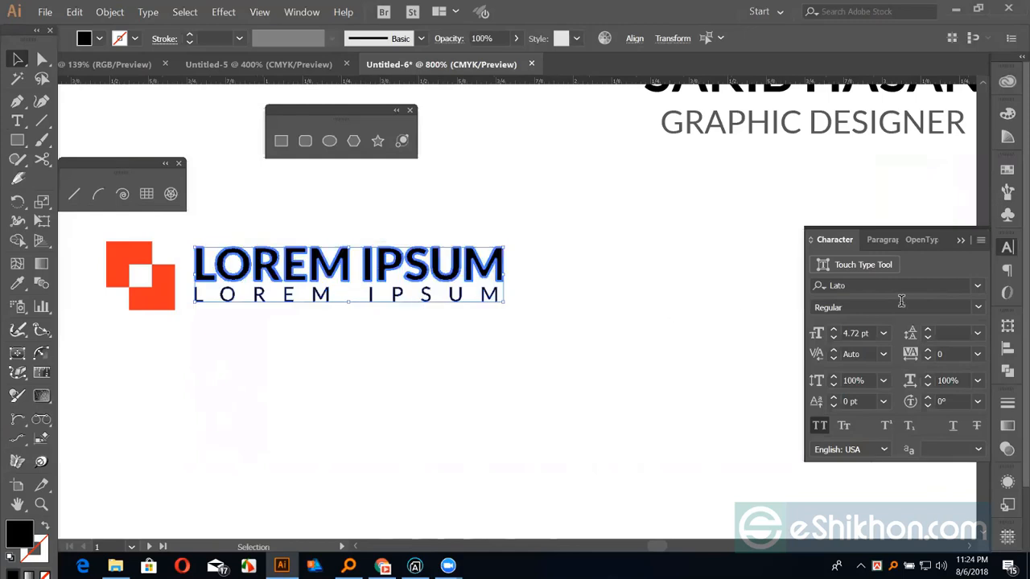
pyautogui.click(1008, 348)
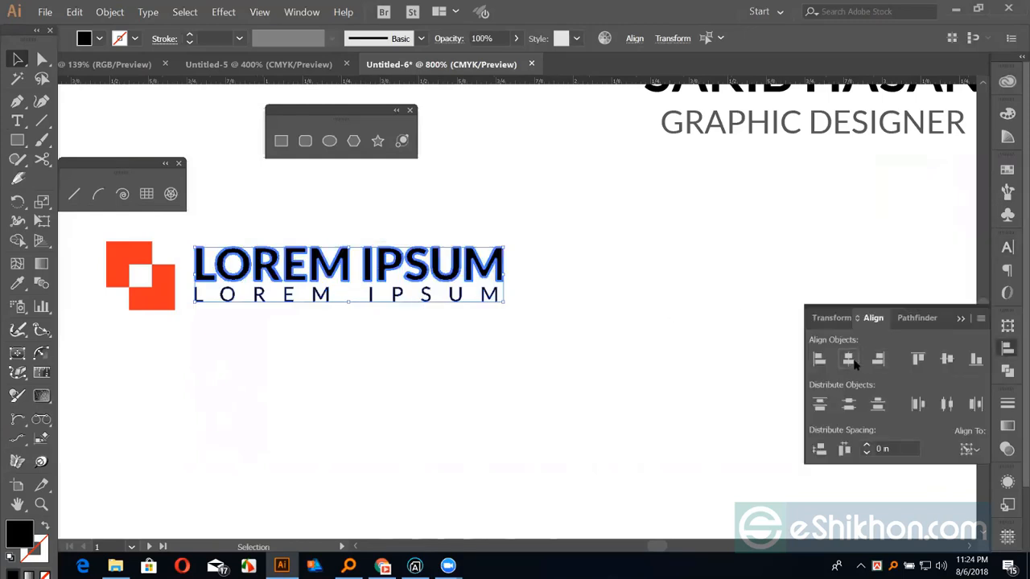
pyautogui.click(852, 362)
pyautogui.click(421, 321)
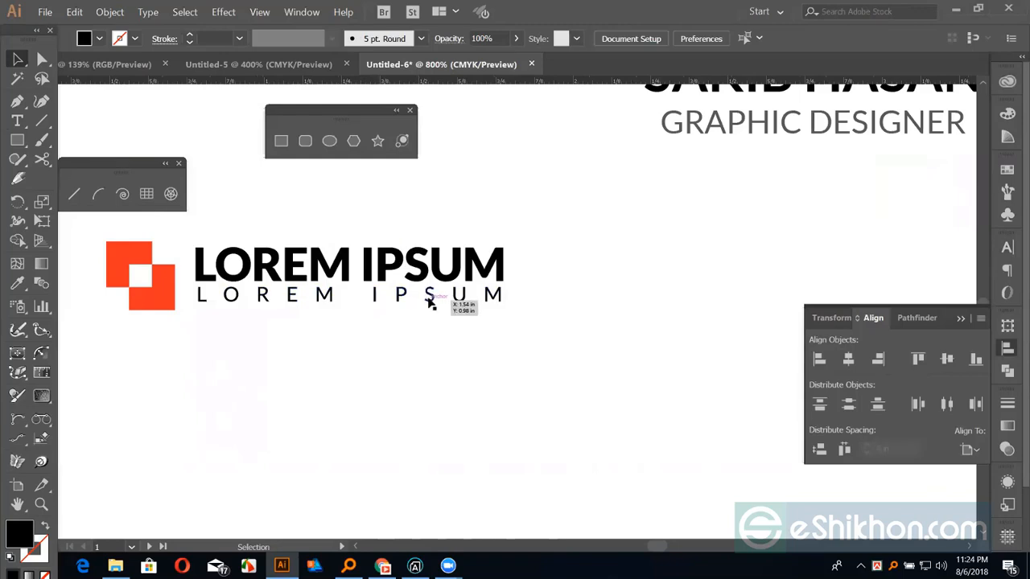
# Give the small LOREM IPSUM line a sampled grey fill
pyautogui.click(430, 300)
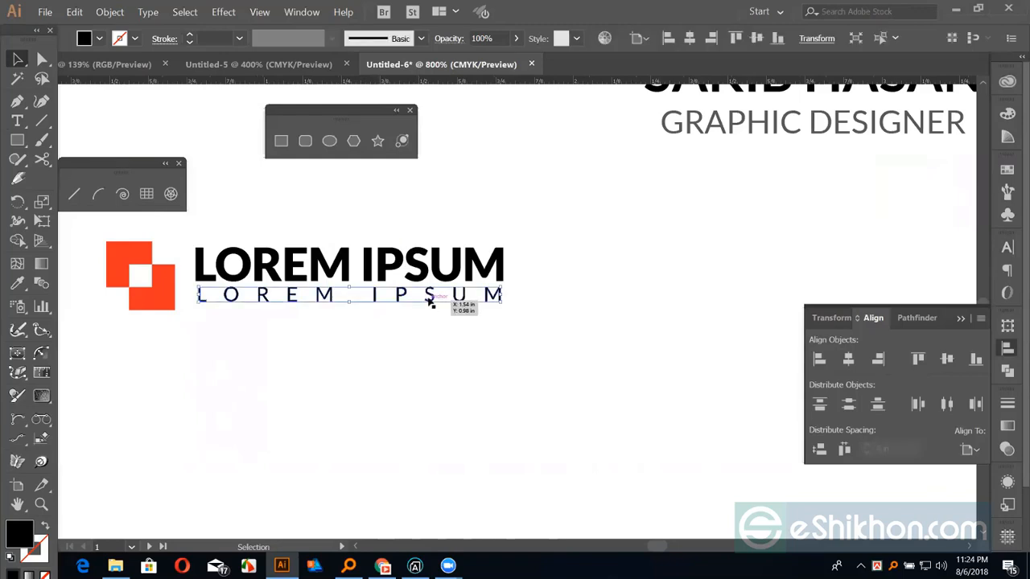
pyautogui.press('i')
pyautogui.click(887, 161)
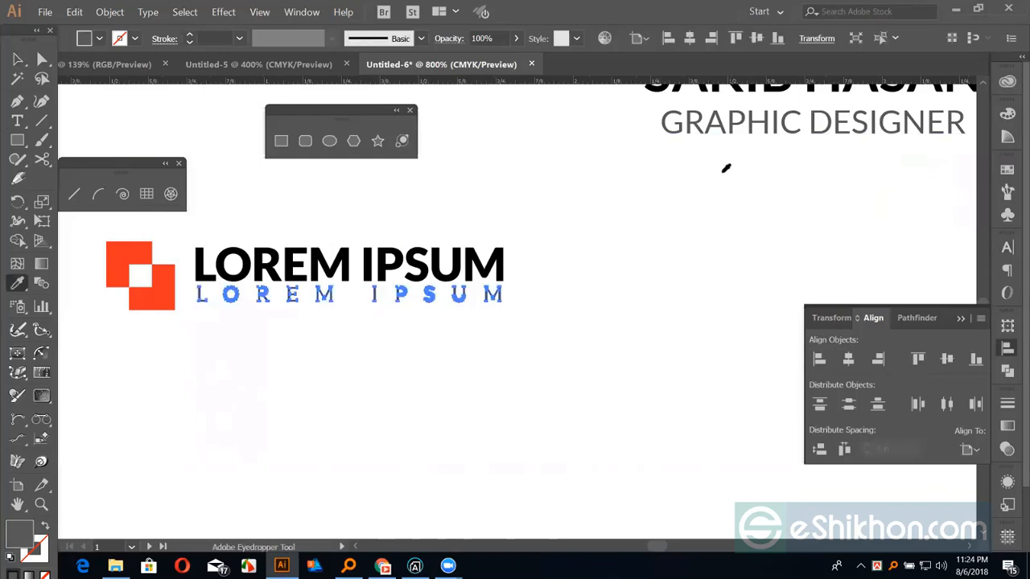
pyautogui.press('v')
pyautogui.click(553, 260)
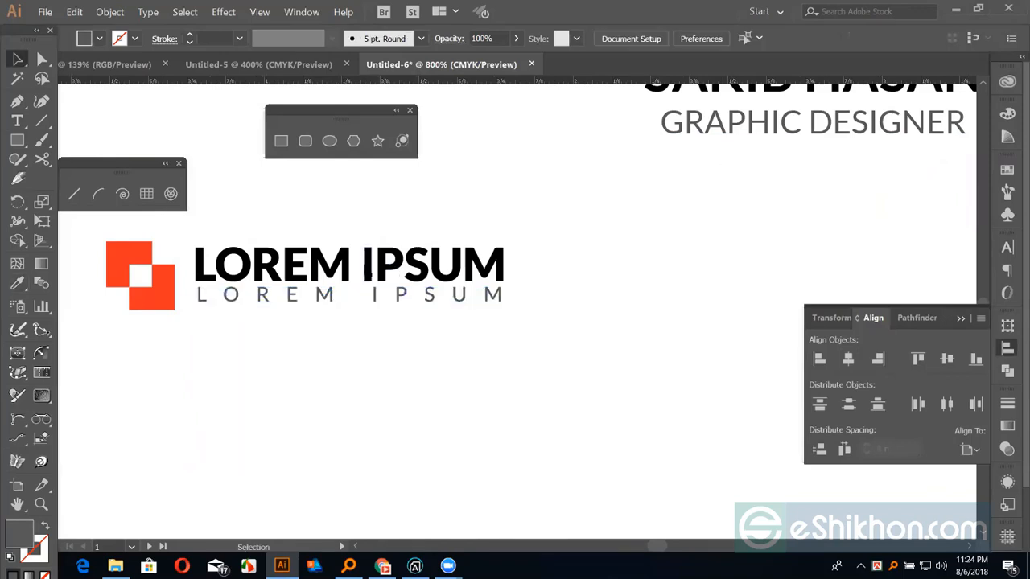
# Colour the letters of LOREM with the logo's red using the Eyedropper
pyautogui.click(373, 276)
pyautogui.press('a')
pyautogui.click(359, 229)
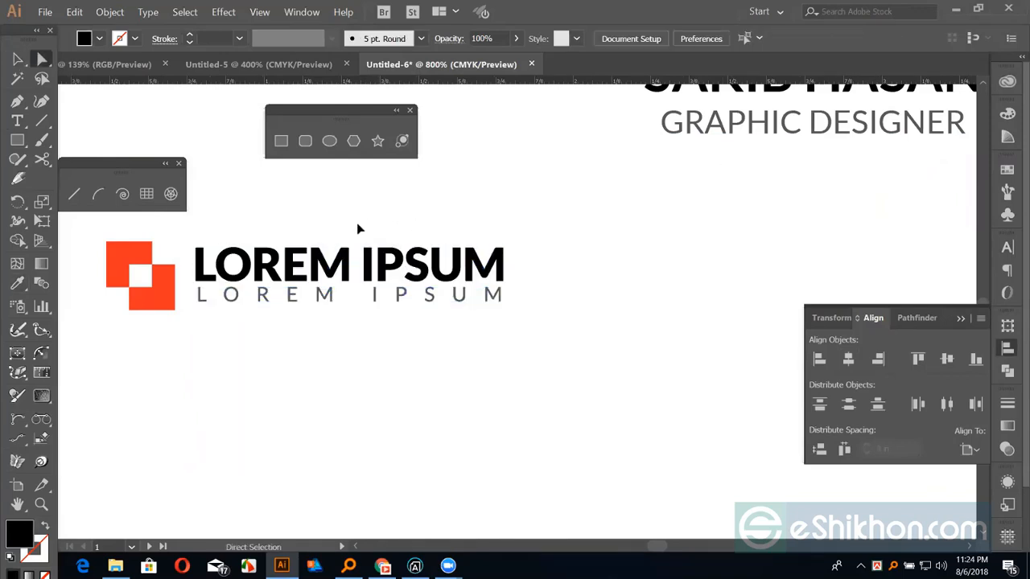
pyautogui.moveTo(359, 231); pyautogui.dragTo(187, 270)
pyautogui.press('i')
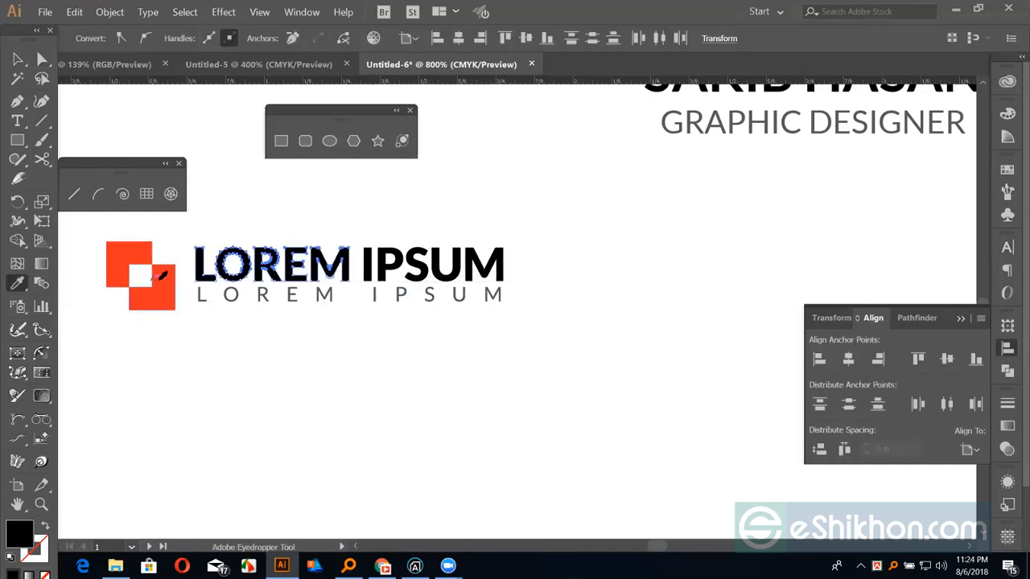
pyautogui.click(164, 280)
pyautogui.press('v')
pyautogui.click(304, 333)
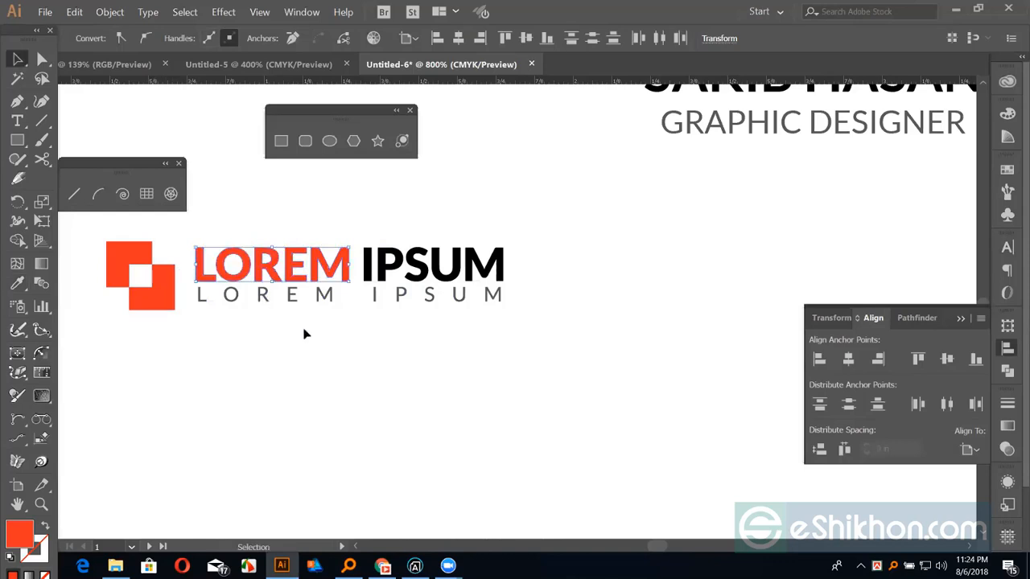
pyautogui.hotkey('ctrl', '-')
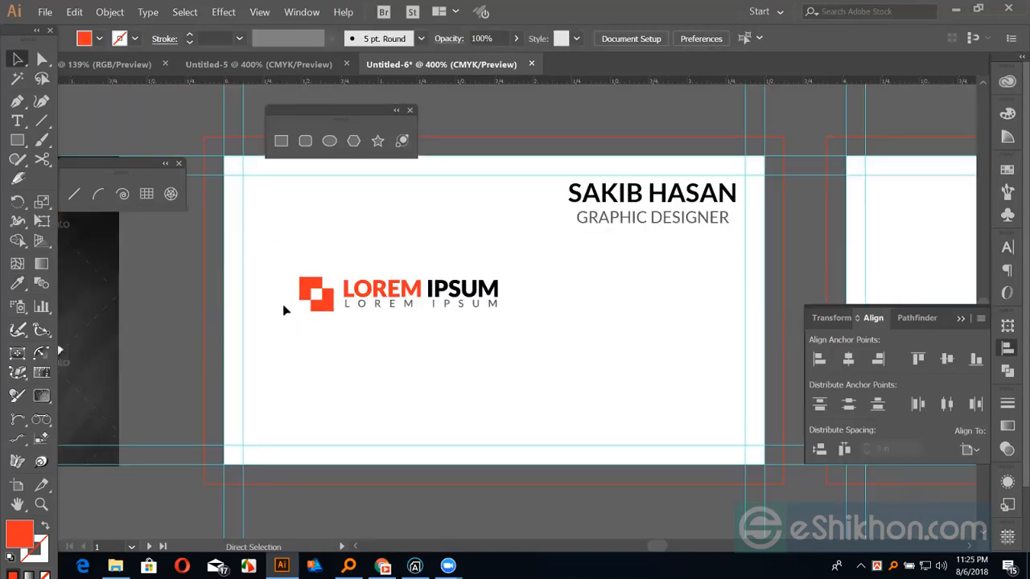
# Vertically centre the LOREM IPSUM text on the red icon, using the icon as key object
pyautogui.moveTo(286, 210); pyautogui.dragTo(528, 343)
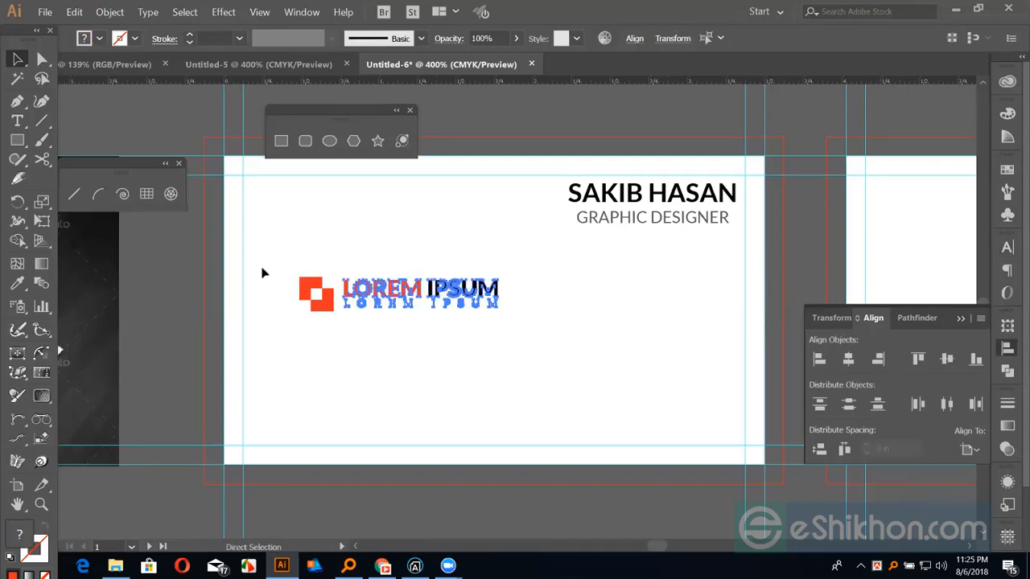
pyautogui.moveTo(252, 245); pyautogui.dragTo(383, 299)
pyautogui.click(333, 301)
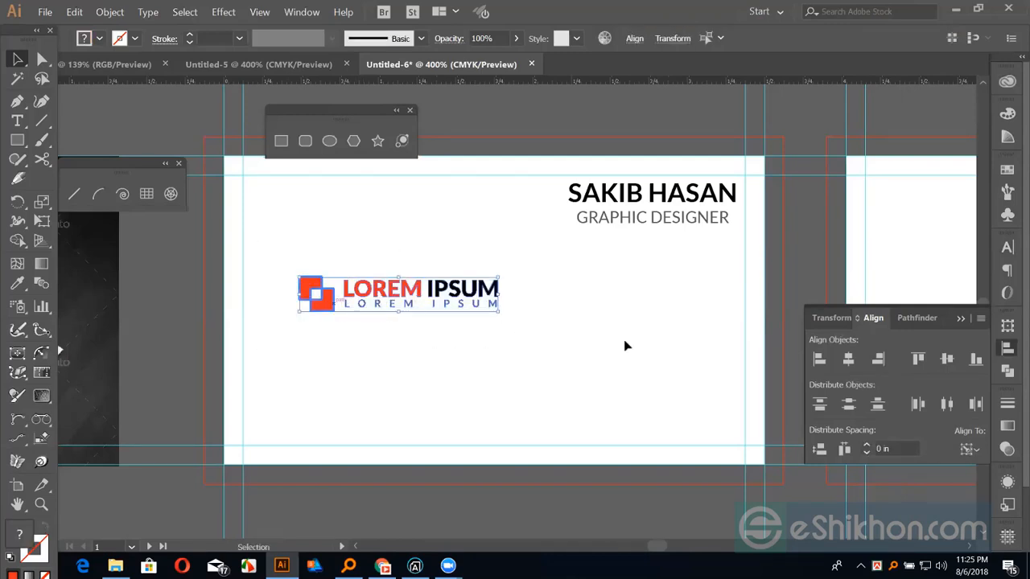
pyautogui.click(946, 361)
pyautogui.moveTo(282, 254); pyautogui.dragTo(562, 347)
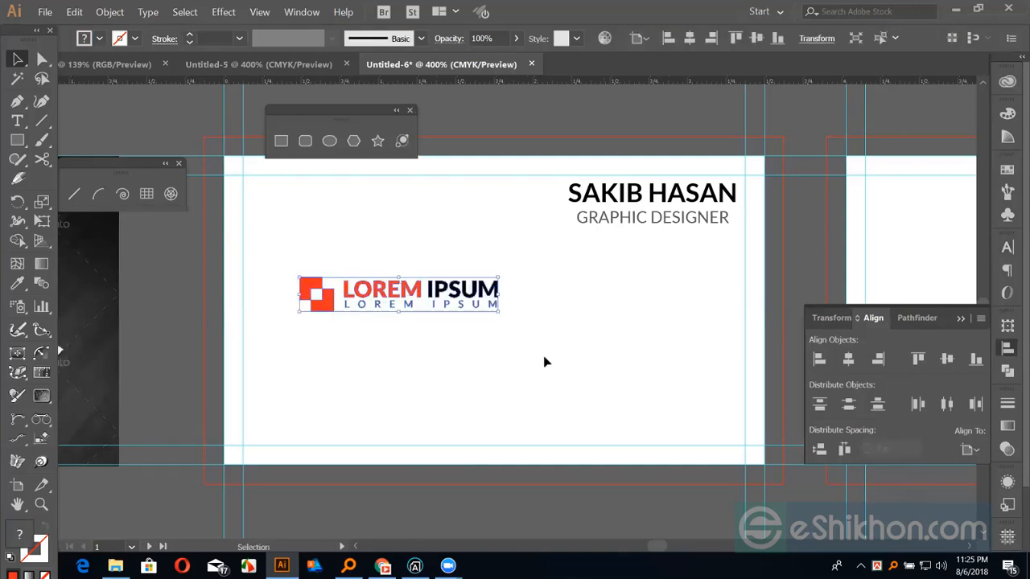
pyautogui.click(545, 362)
# Centre the logo vertically on the card and shift it slightly left
pyautogui.hotkey('ctrl', '-')
pyautogui.hotkey('ctrl', '-')
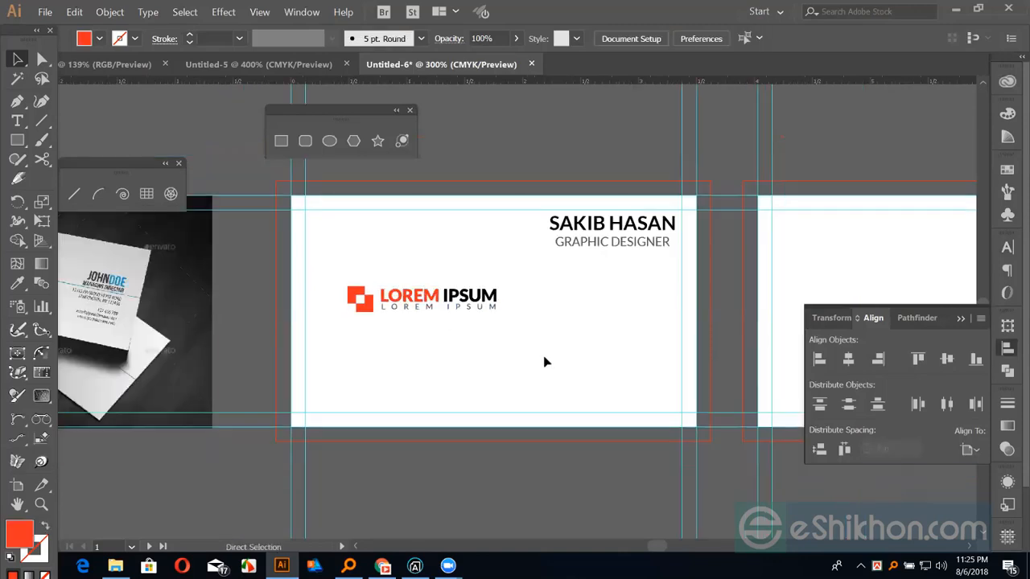
pyautogui.click(959, 320)
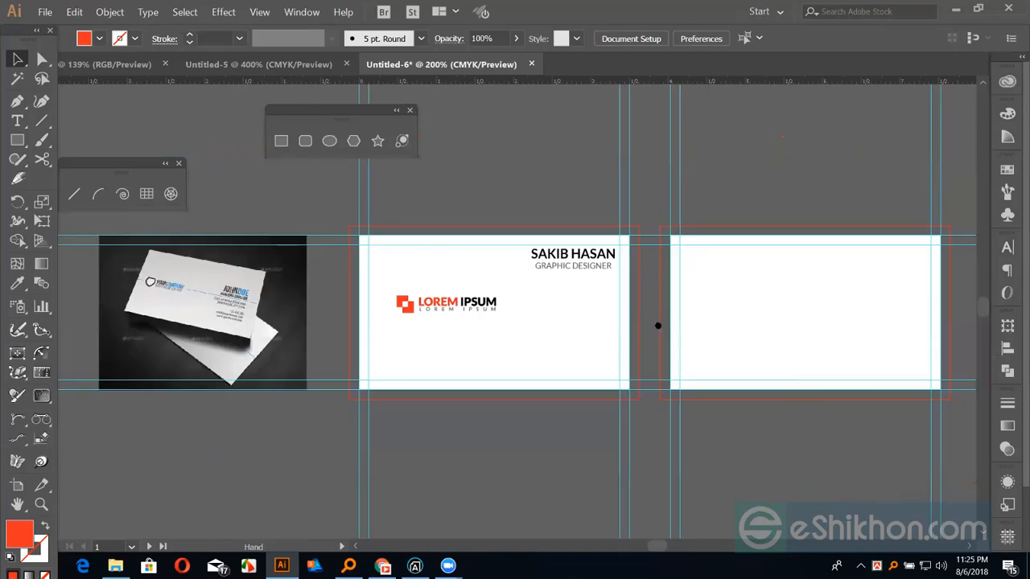
pyautogui.moveTo(655, 324); pyautogui.dragTo(701, 318)
pyautogui.click(519, 305)
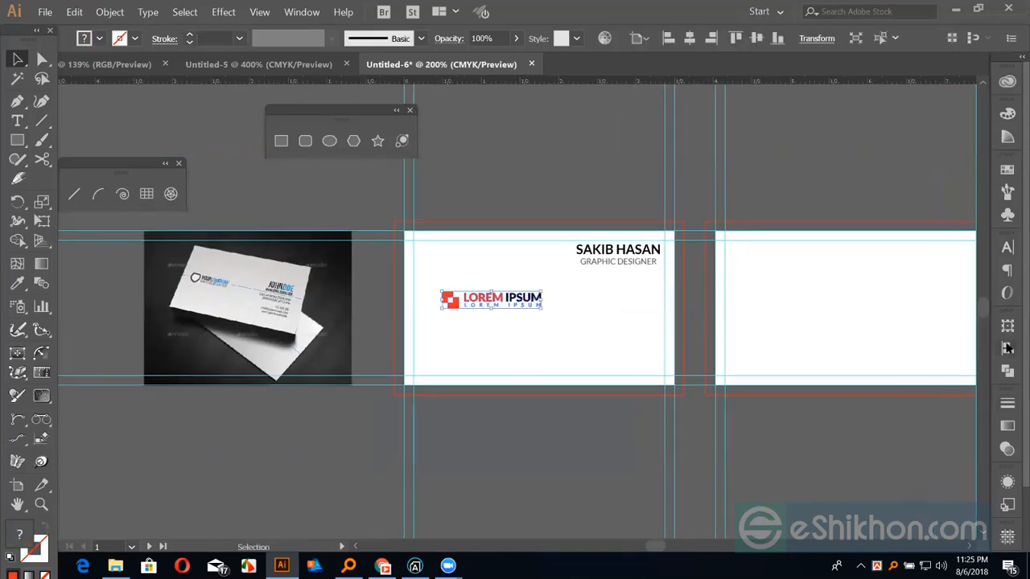
pyautogui.click(1007, 348)
pyautogui.click(945, 361)
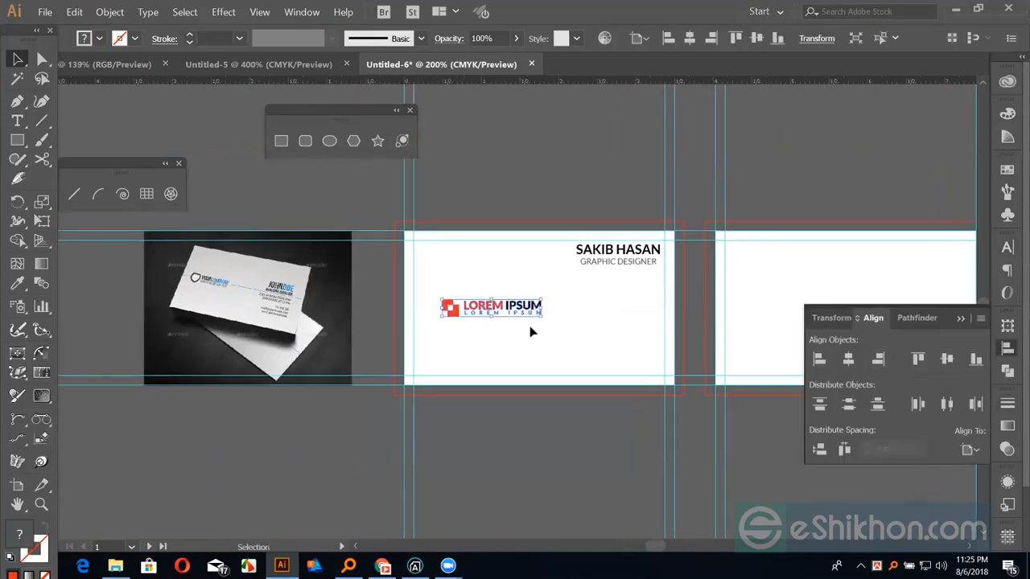
pyautogui.moveTo(515, 314); pyautogui.dragTo(497, 314)
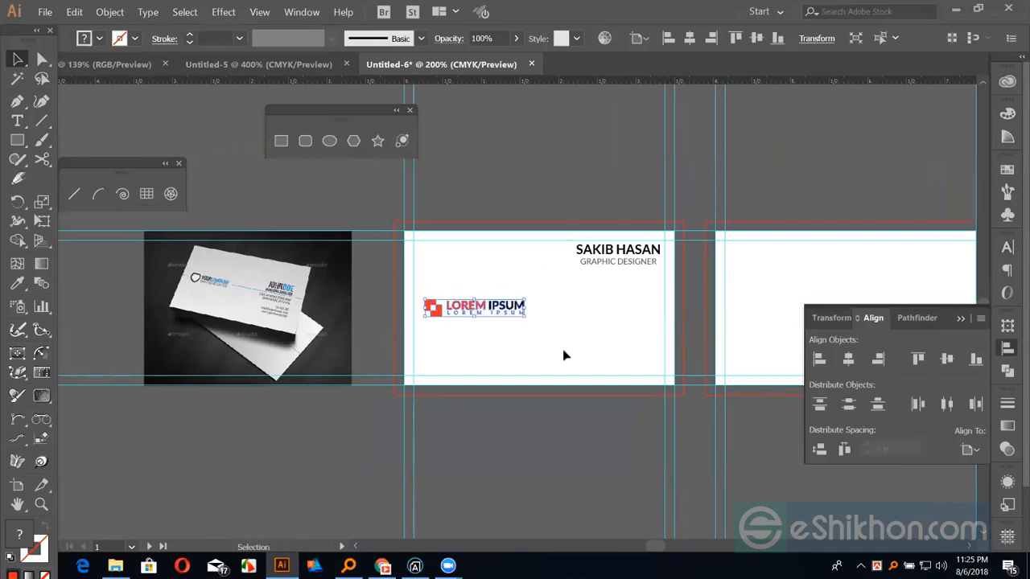
pyautogui.click(563, 351)
pyautogui.moveTo(602, 336); pyautogui.dragTo(580, 336)
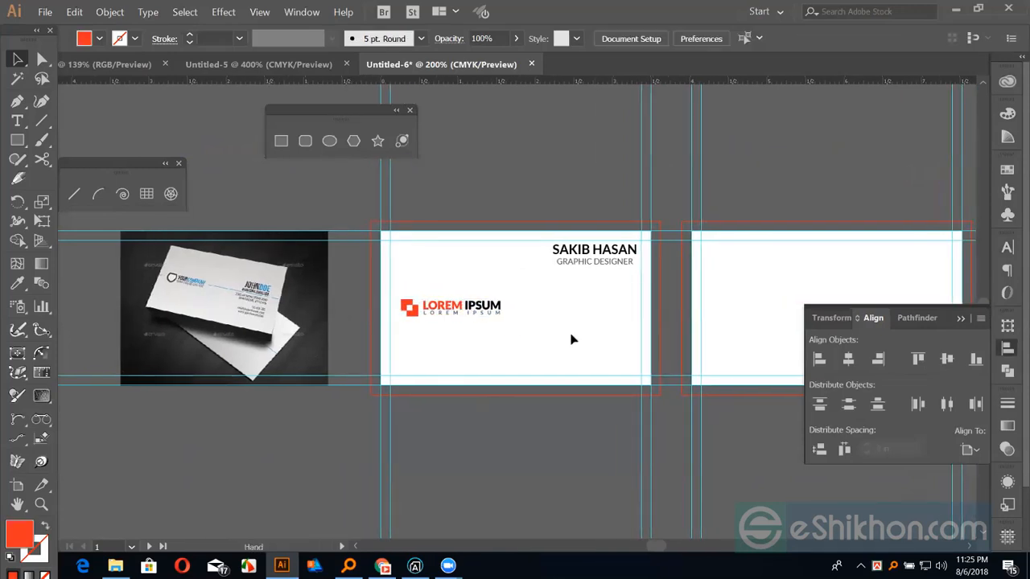
# Draw a line beside the logo and give it the logo's red as its stroke
pyautogui.moveTo(553, 339)
pyautogui.mouseDown()
pyautogui.moveTo(500, 319)
pyautogui.moveTo(642, 307)
pyautogui.mouseUp()
pyautogui.press('\\')
pyautogui.press('i')
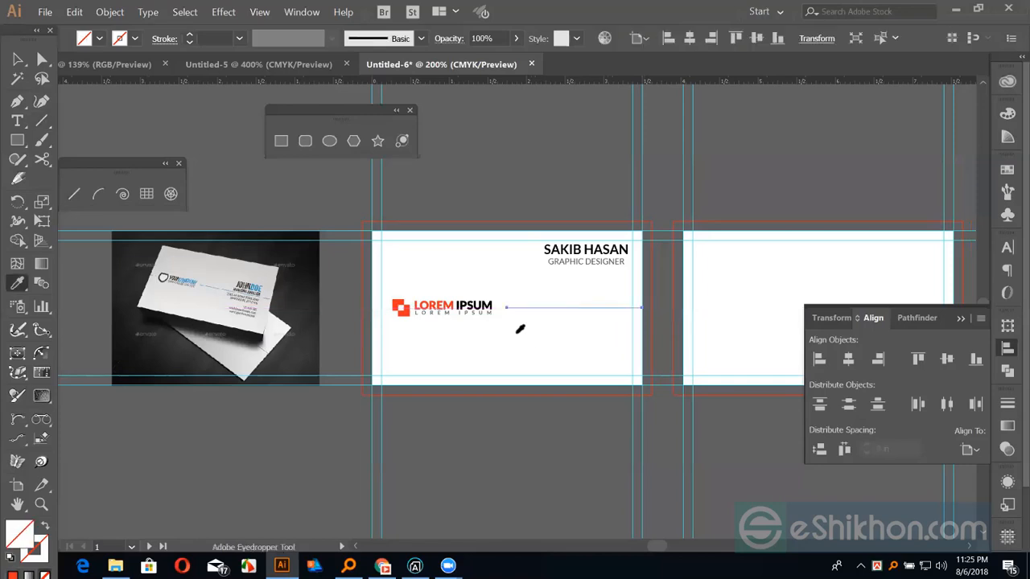
pyautogui.click(441, 305)
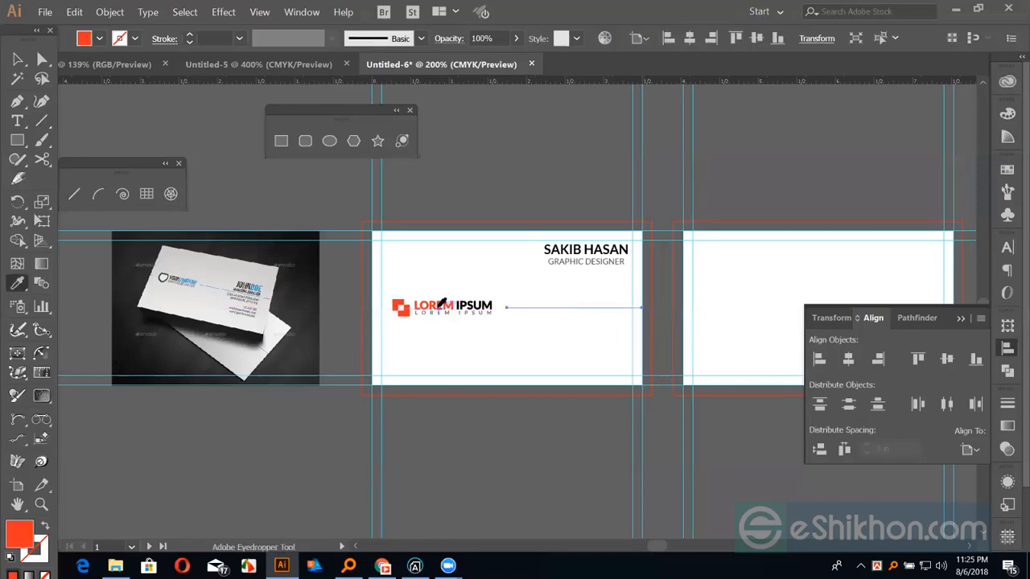
pyautogui.hotkey('shift', 'x')
pyautogui.press('v')
pyautogui.click(512, 354)
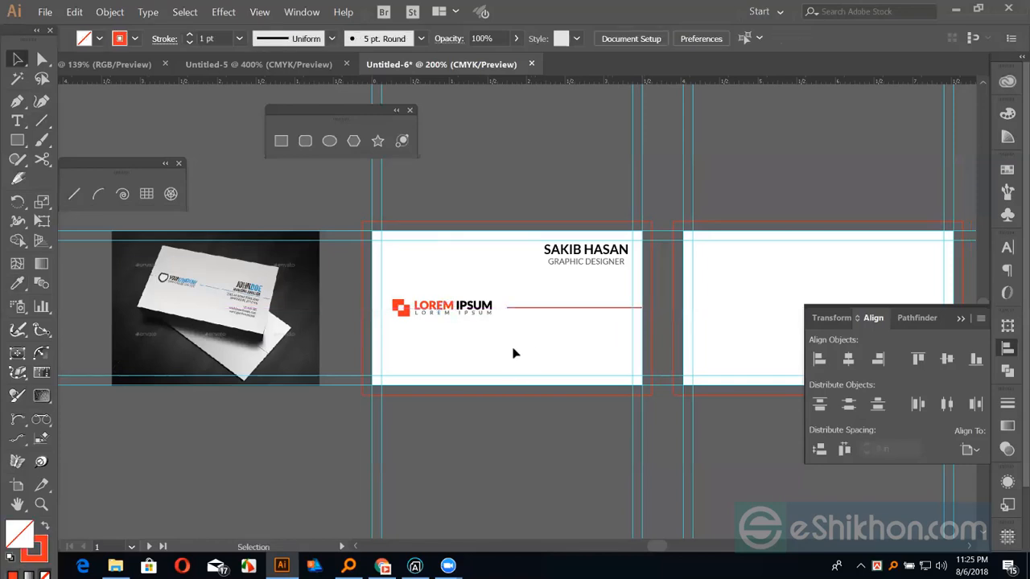
# Move the name and job title block down to sit just above the red line
pyautogui.moveTo(513, 348); pyautogui.dragTo(518, 366)
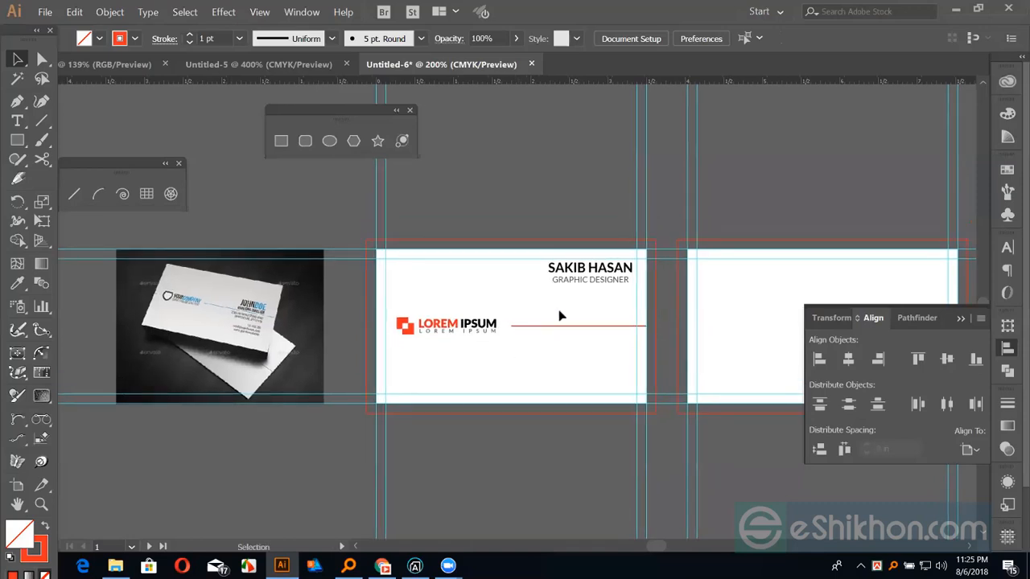
pyautogui.click(599, 278)
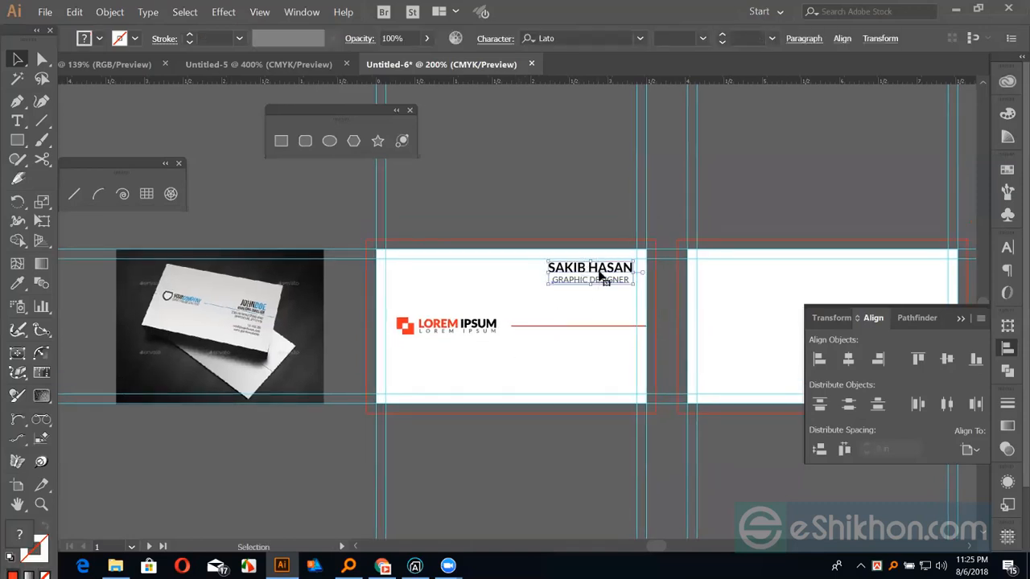
pyautogui.moveTo(599, 277); pyautogui.dragTo(601, 312)
pyautogui.click(532, 386)
pyautogui.moveTo(545, 375); pyautogui.dragTo(563, 376)
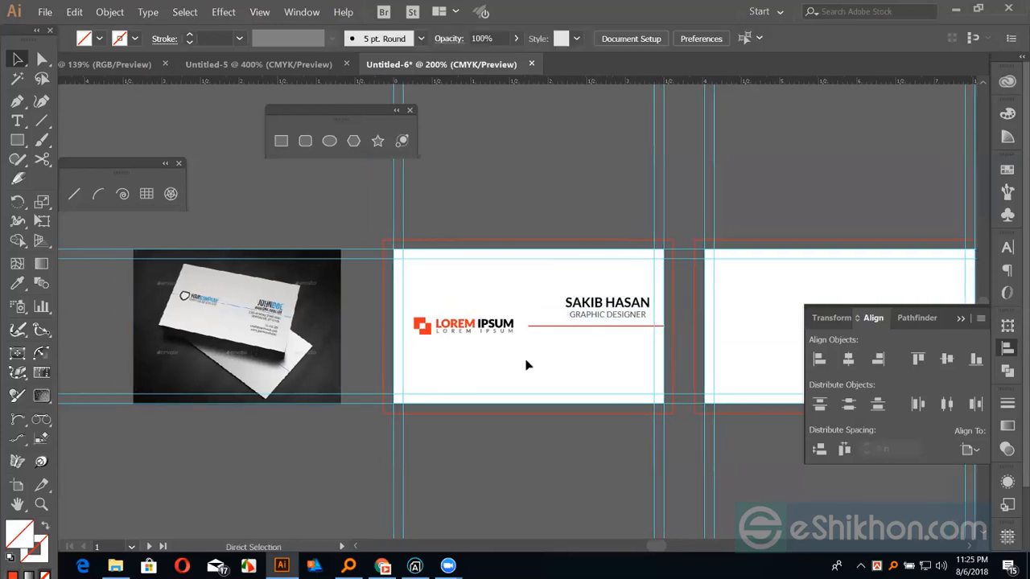
pyautogui.hotkey('ctrl', '+')
pyautogui.hotkey('ctrl', '+')
pyautogui.moveTo(614, 339); pyautogui.dragTo(717, 299)
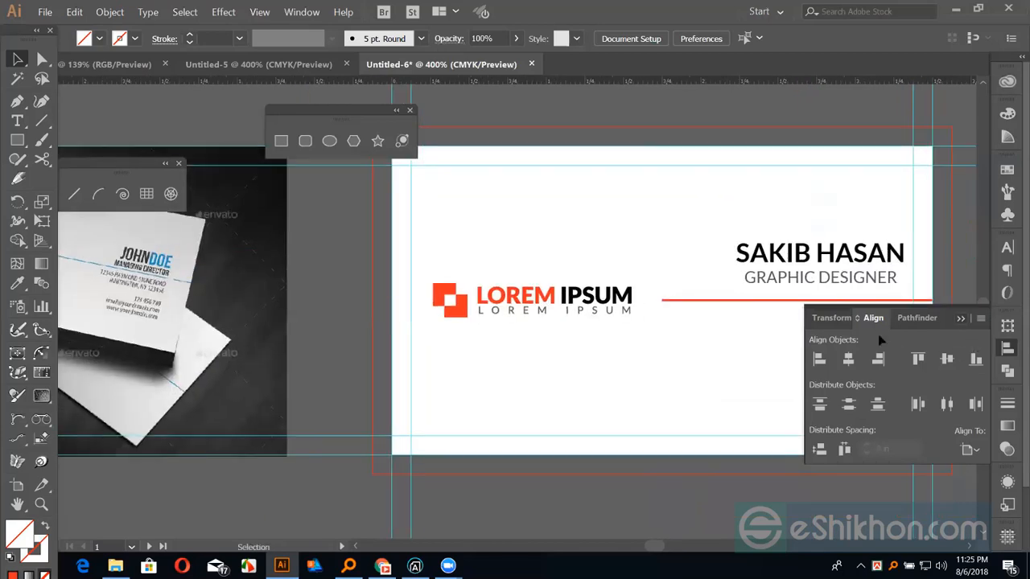
pyautogui.click(763, 358)
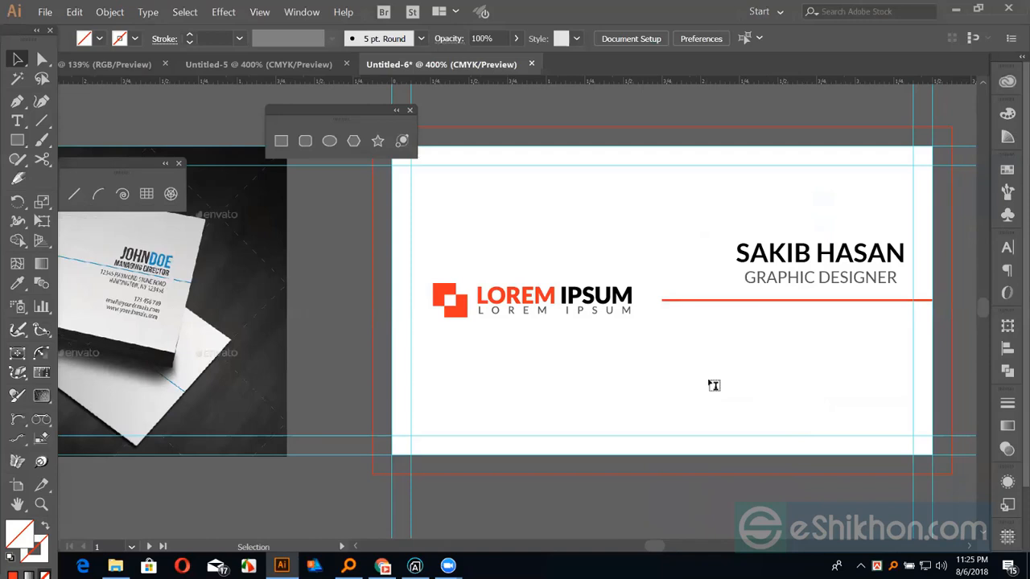
# Add a placeholder address line in Lato 7.5 pt just below the red line, under the name
pyautogui.press('t')
pyautogui.click(723, 326)
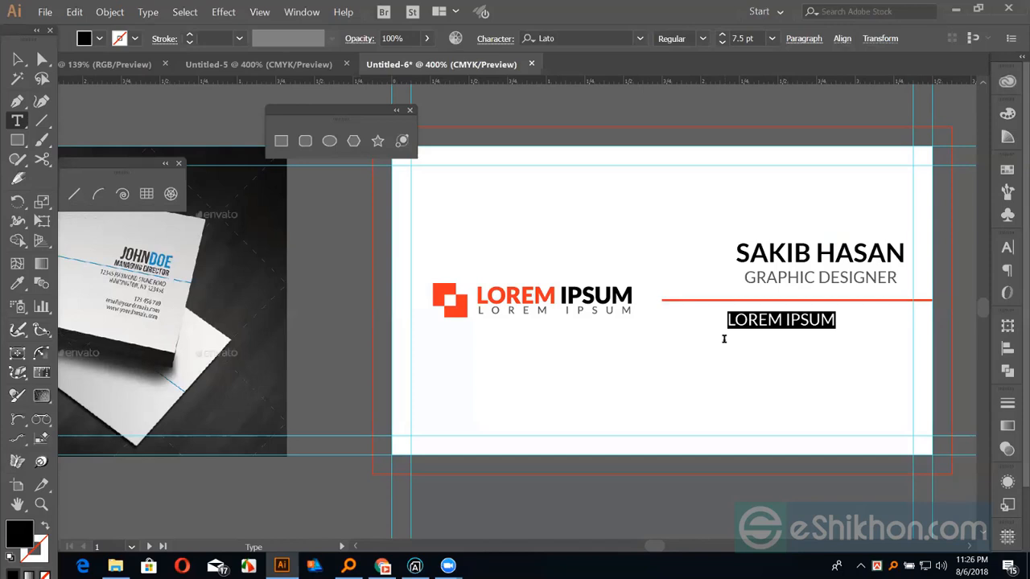
pyautogui.write('123')
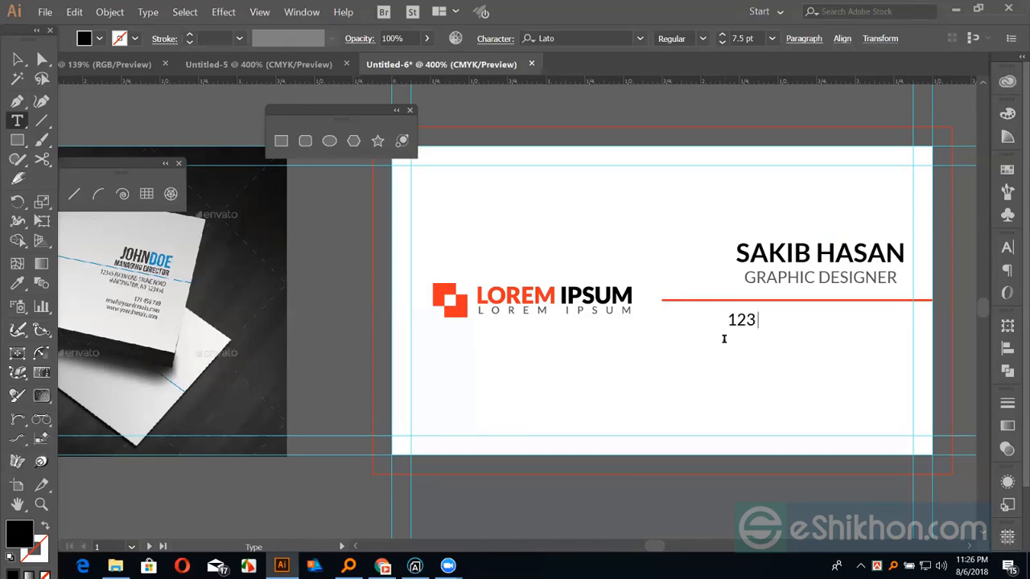
pyautogui.write(' DHAKA')
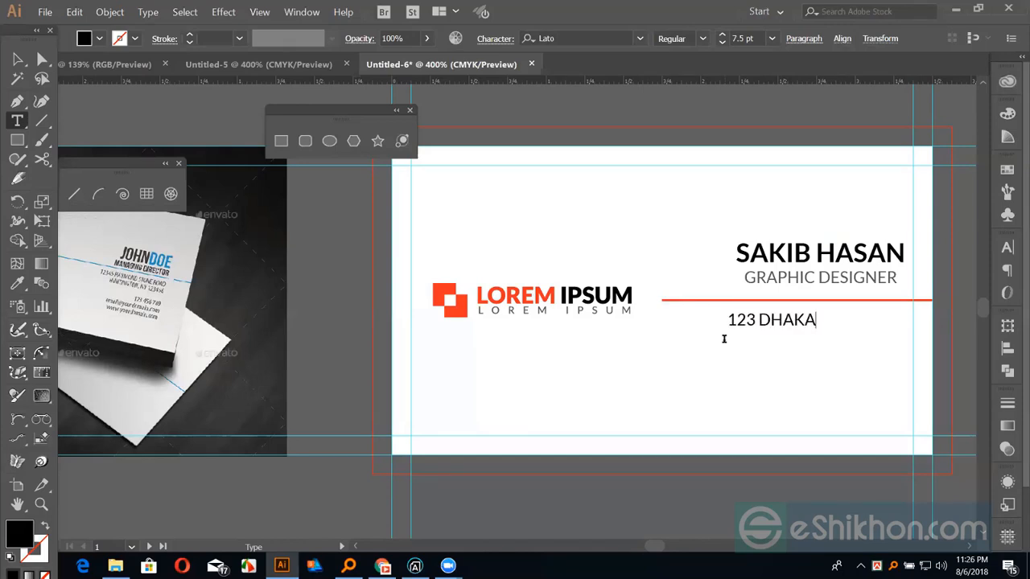
pyautogui.write(' BANGLADESH')
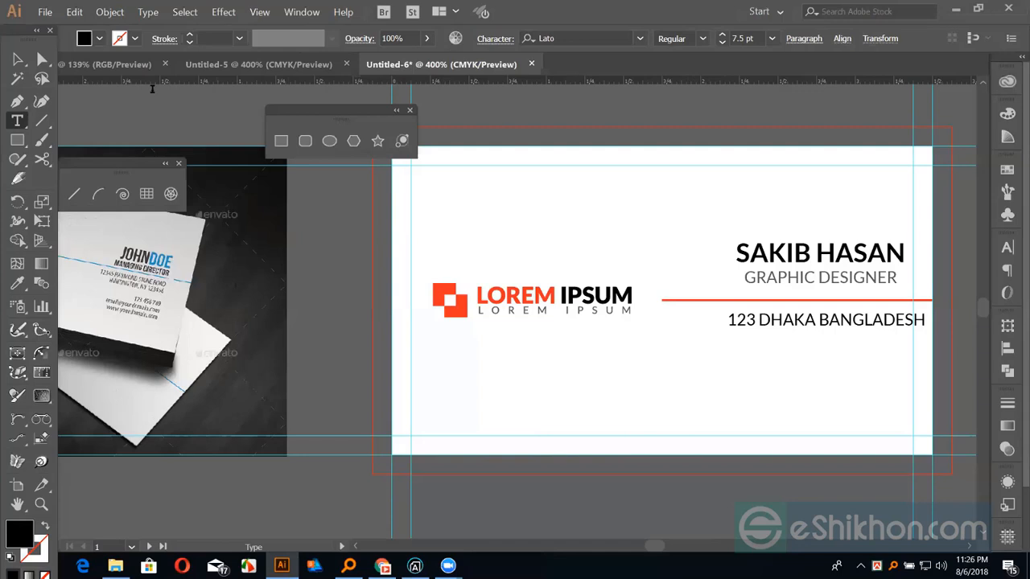
pyautogui.click(17, 60)
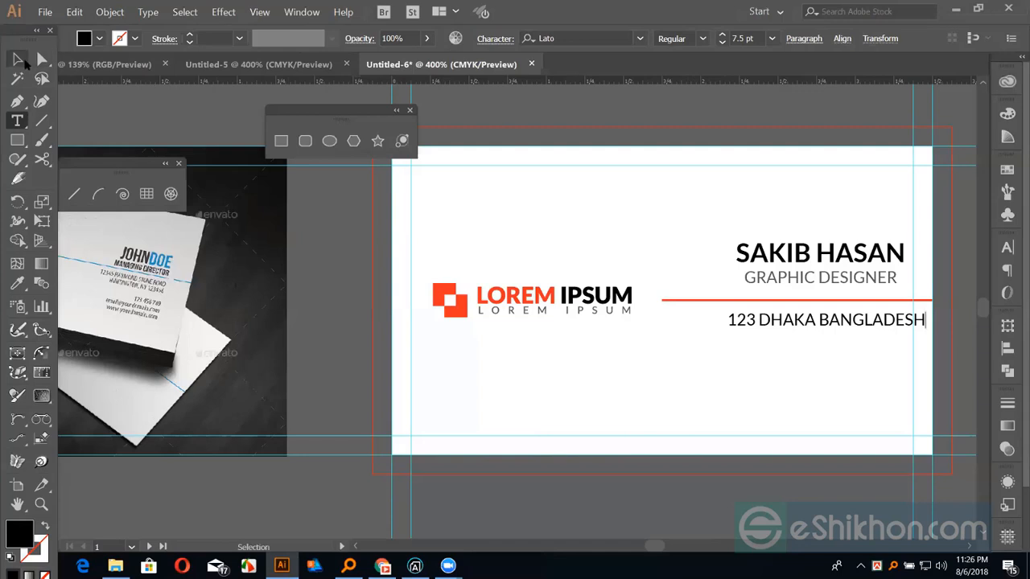
pyautogui.moveTo(812, 319); pyautogui.dragTo(768, 320)
pyautogui.click(1008, 247)
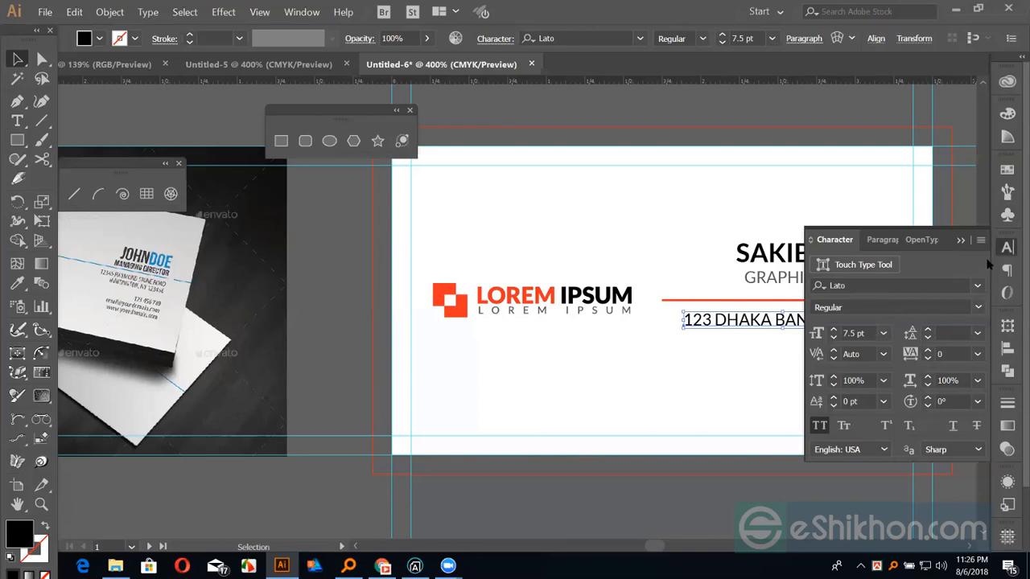
pyautogui.click(965, 240)
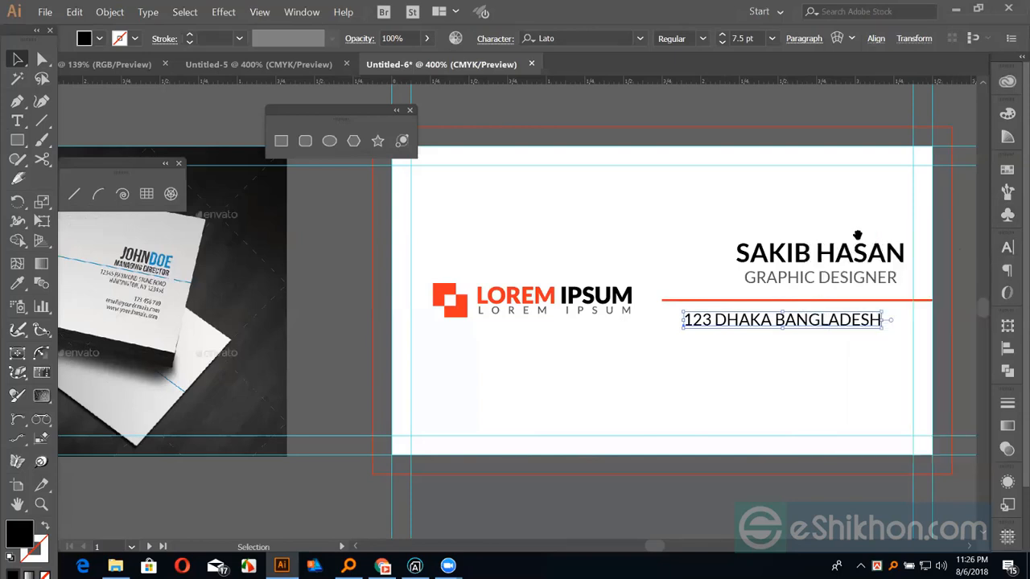
pyautogui.moveTo(782, 313); pyautogui.dragTo(795, 313)
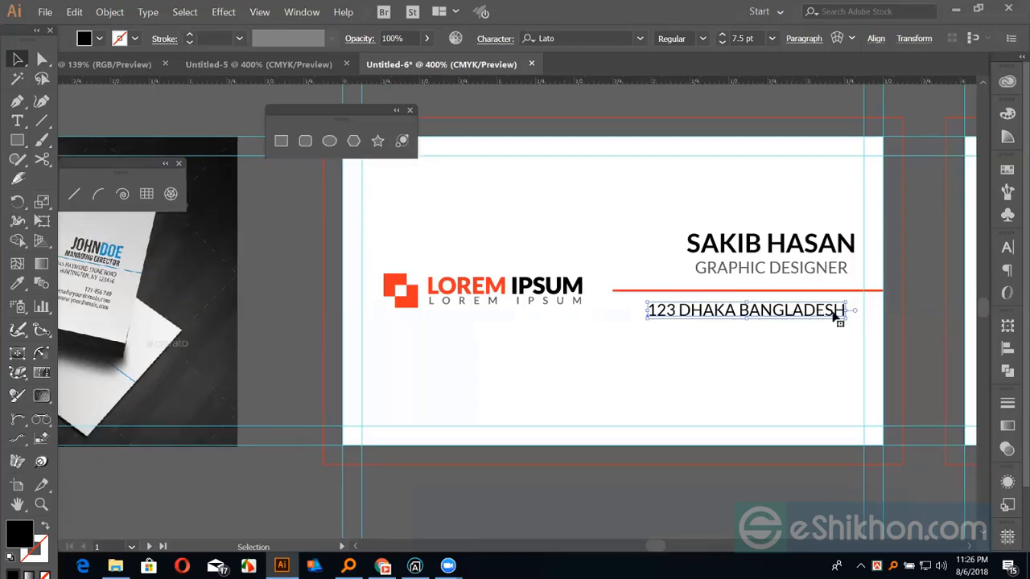
# Duplicate the address line twice to make three stacked contact lines
pyautogui.moveTo(837, 316); pyautogui.dragTo(834, 345)
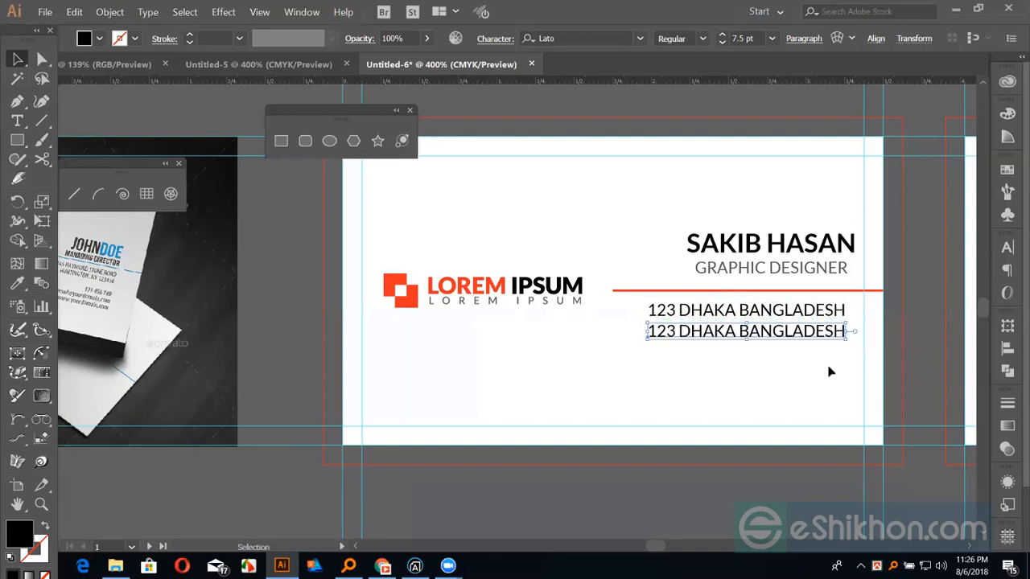
pyautogui.hotkey('ctrl', 'd')
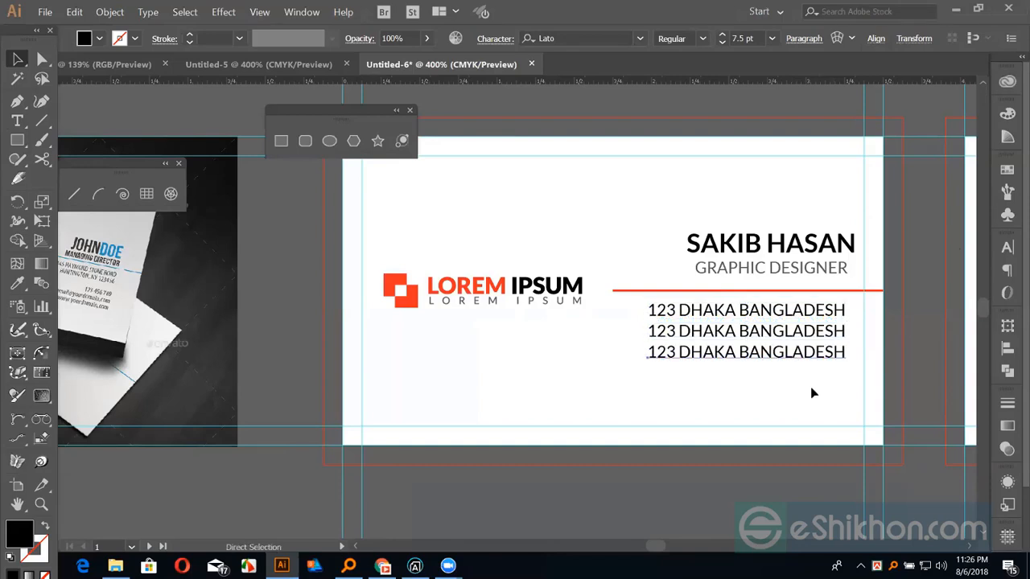
pyautogui.press('v')
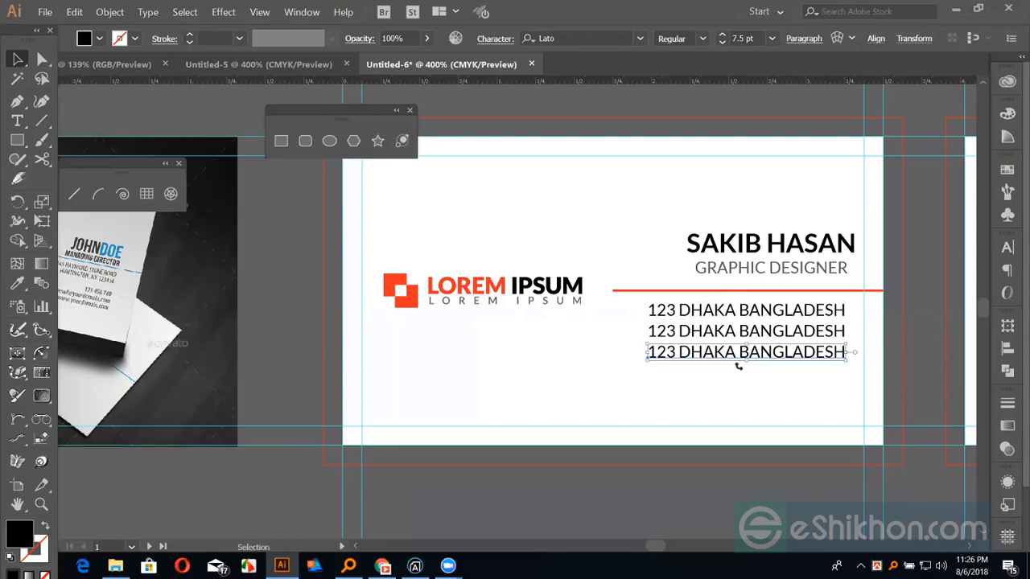
# Try retyping the second line as E-MAIL, then revert it to the original address text
pyautogui.press('t')
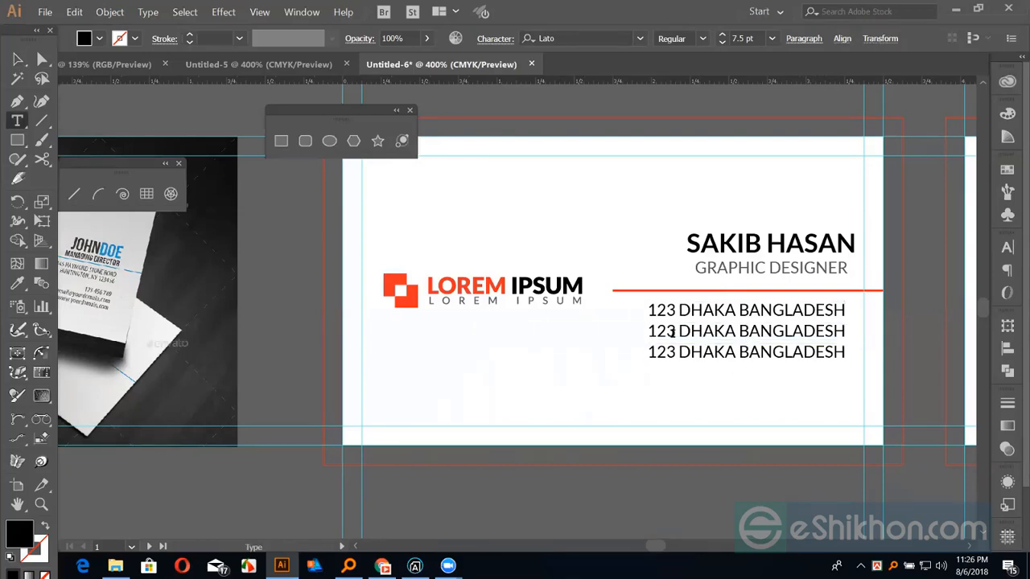
pyautogui.tripleClick(850, 333)
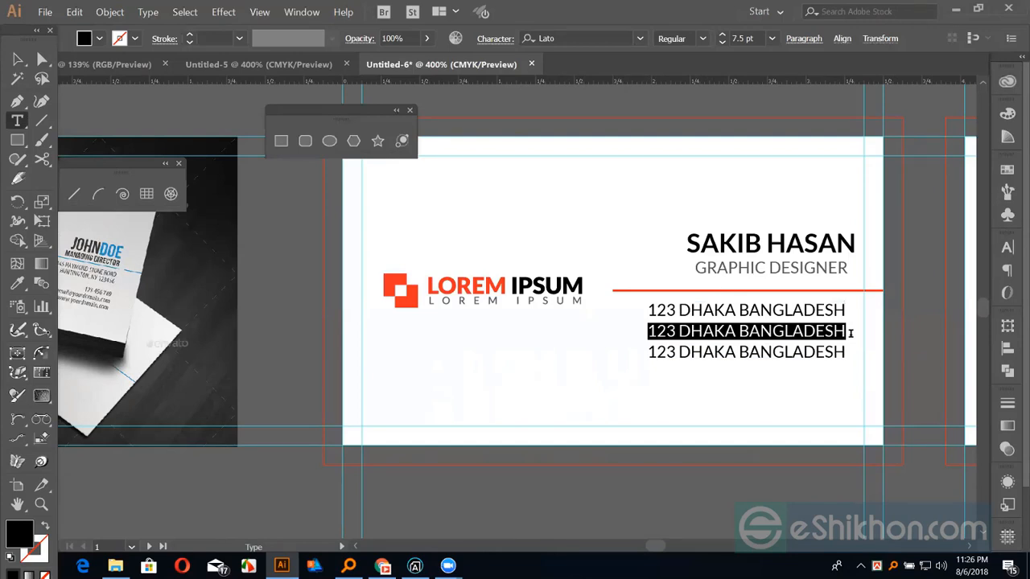
pyautogui.write('E')
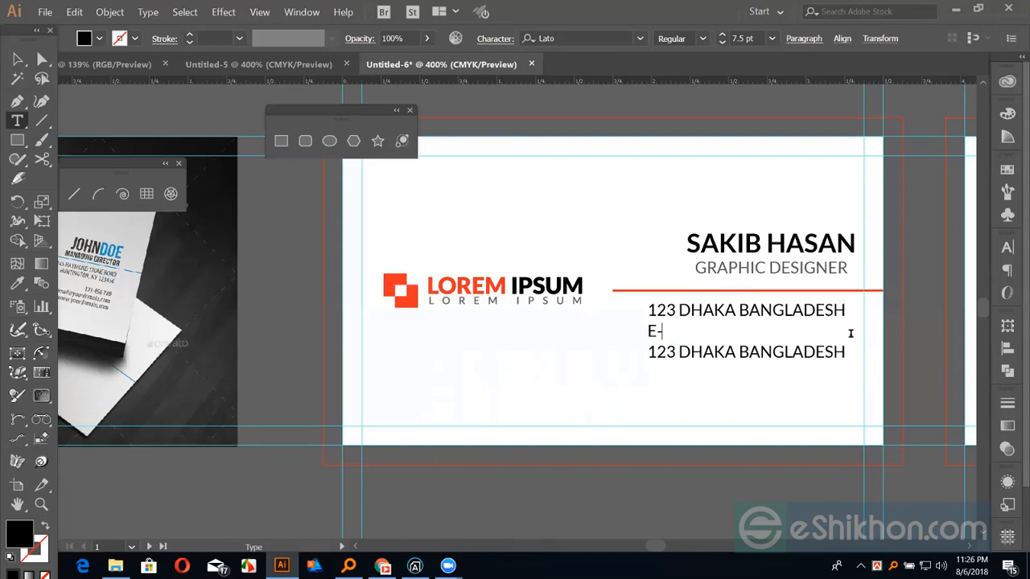
pyautogui.write('-MAIL')
pyautogui.moveTo(703, 331); pyautogui.dragTo(632, 332)
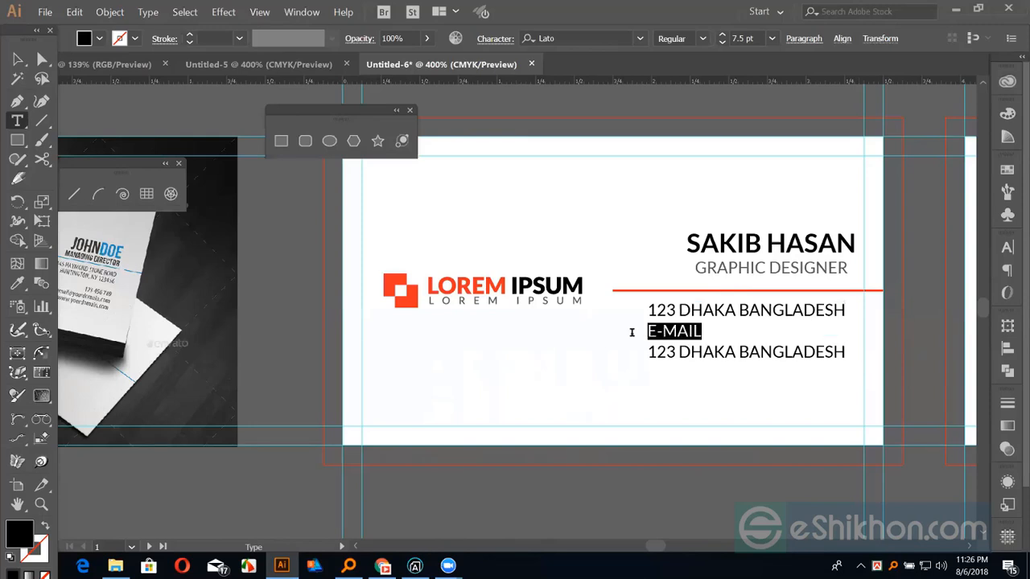
pyautogui.press('BackSpace')
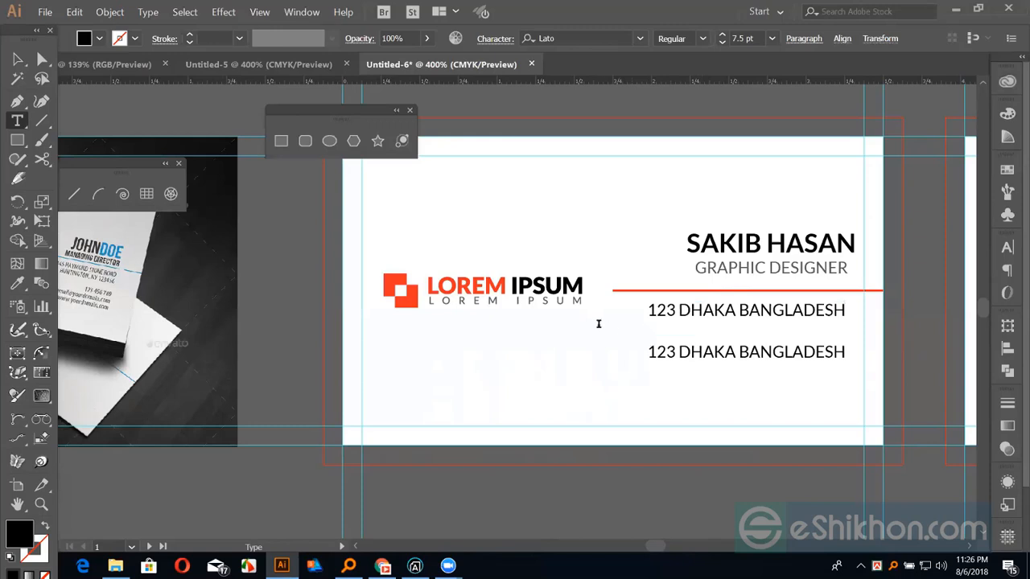
pyautogui.hotkey('ctrl', 'z')
pyautogui.hotkey('ctrl', 'z')
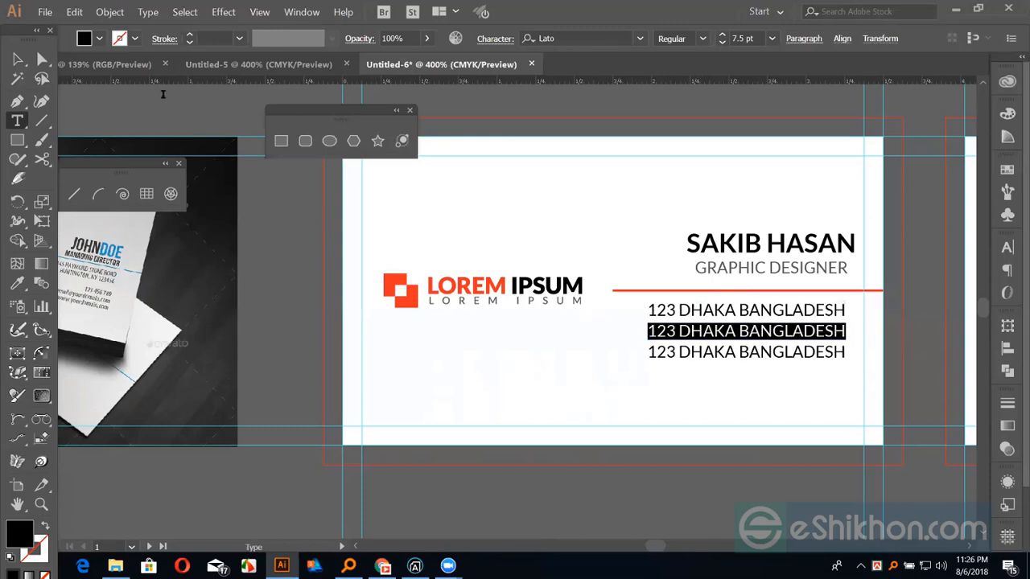
pyautogui.click(18, 59)
pyautogui.moveTo(679, 358); pyautogui.dragTo(681, 379)
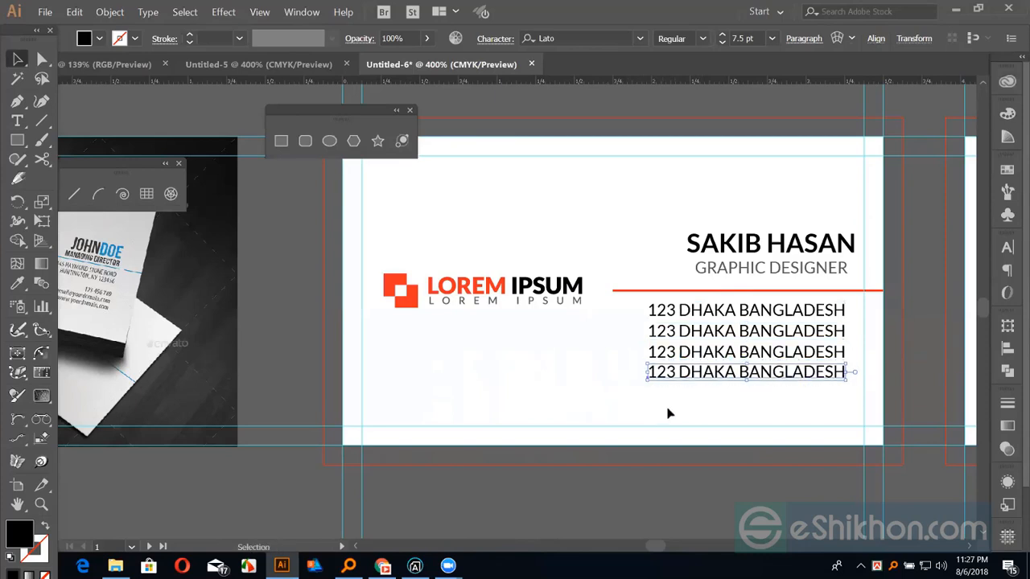
pyautogui.press('Delete')
# Replace the middle contact line's text with a placeholder e-mail address
pyautogui.click(683, 330)
pyautogui.doubleClick(683, 331)
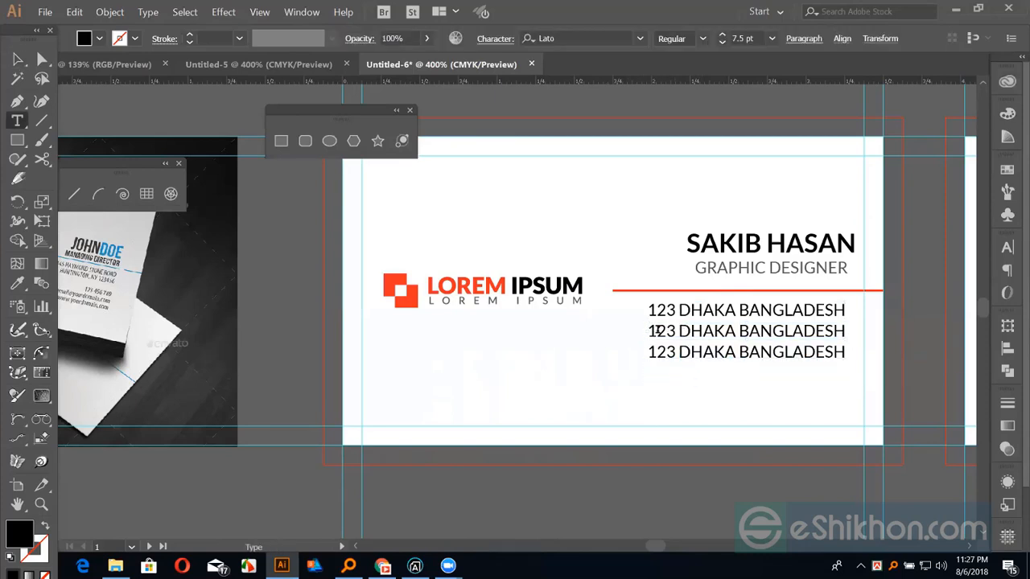
pyautogui.moveTo(646, 330); pyautogui.dragTo(882, 336)
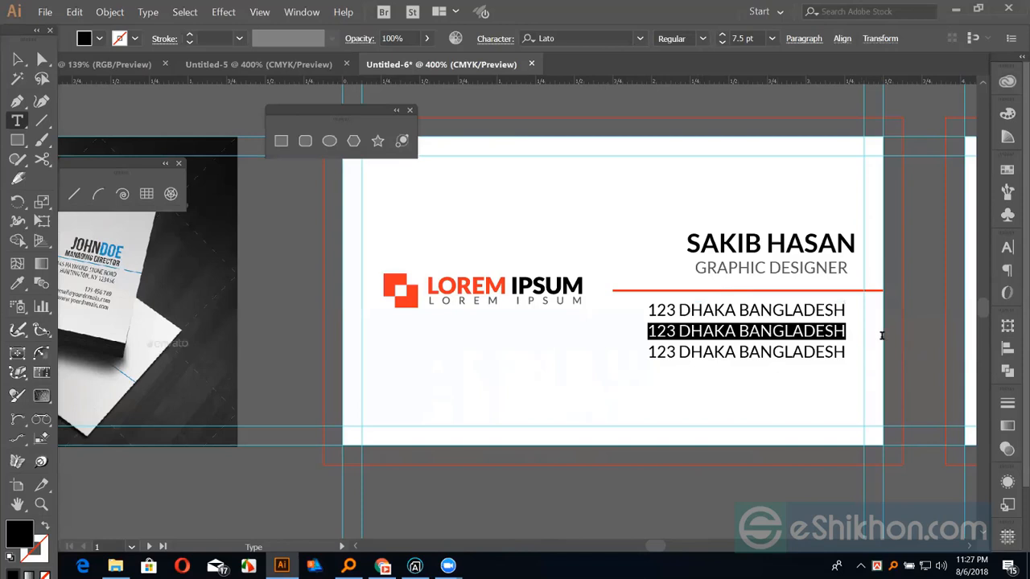
pyautogui.write('YOUR')
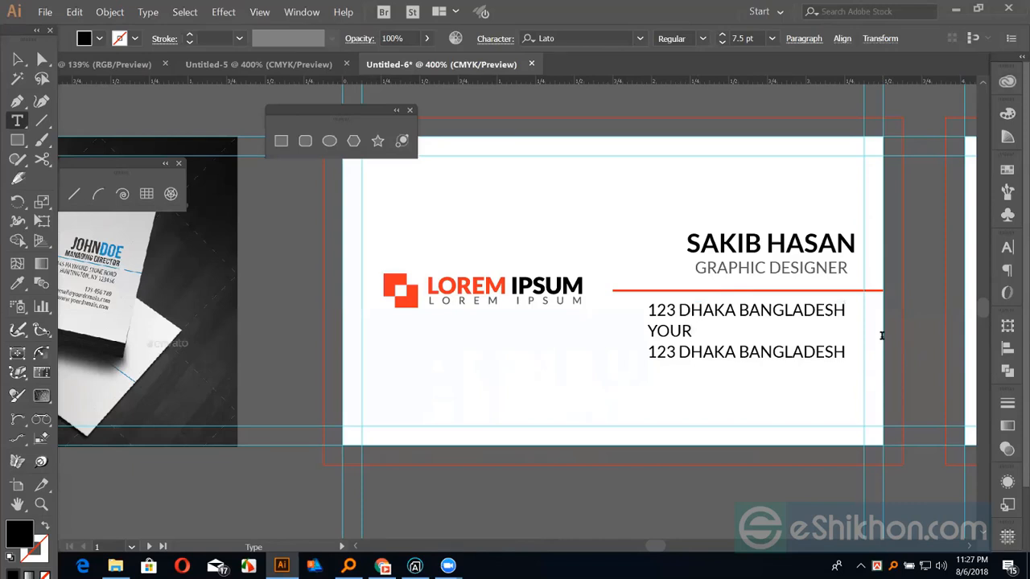
pyautogui.write('@MAIL.COM')
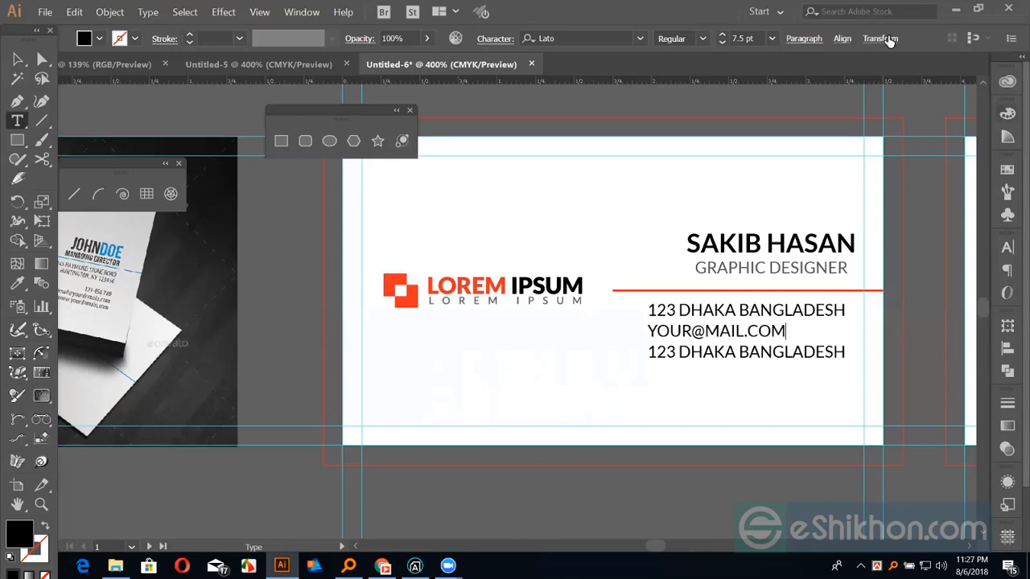
# Turn off All Caps on the e-mail line and the first address line
pyautogui.press('Escape')
pyautogui.click(926, 328)
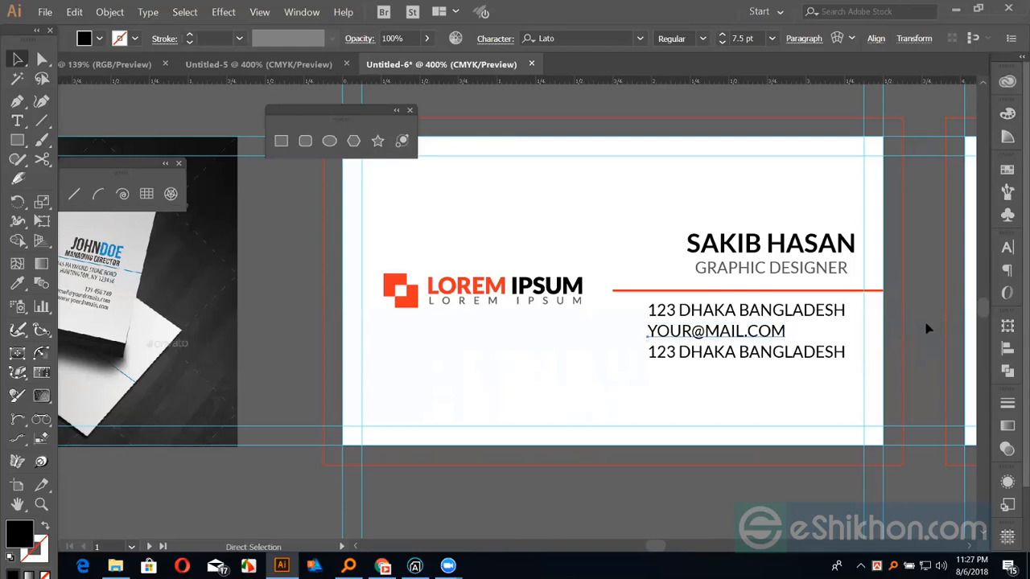
pyautogui.hotkey('ctrl', 't')
pyautogui.click(819, 425)
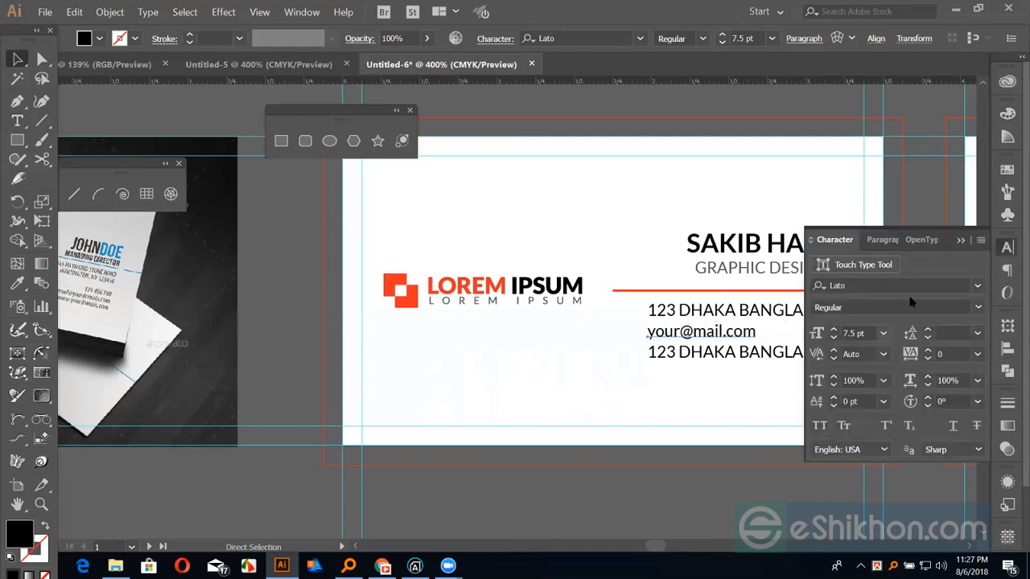
pyautogui.hotkey('ctrl', 't')
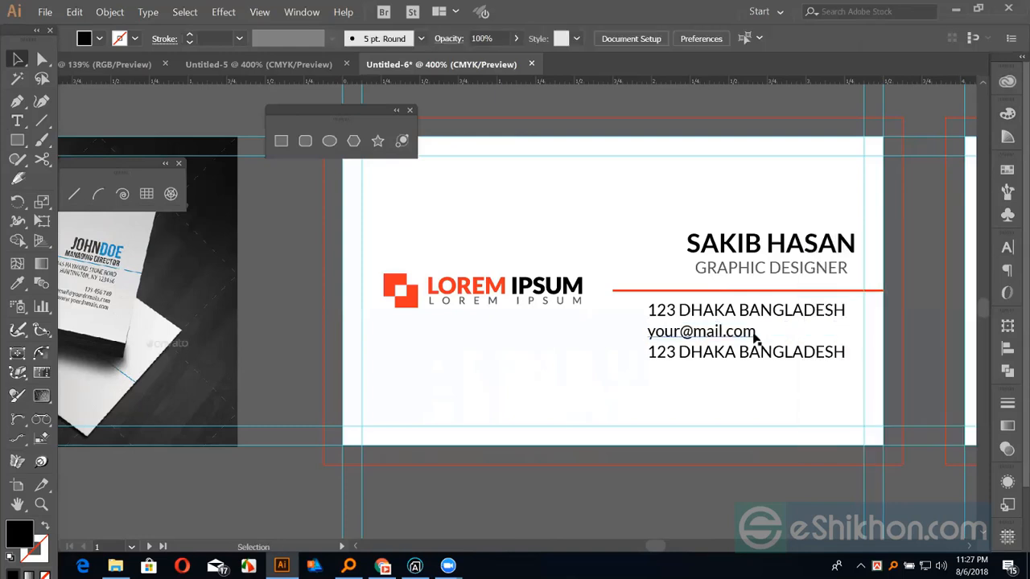
pyautogui.click(754, 336)
pyautogui.click(790, 315)
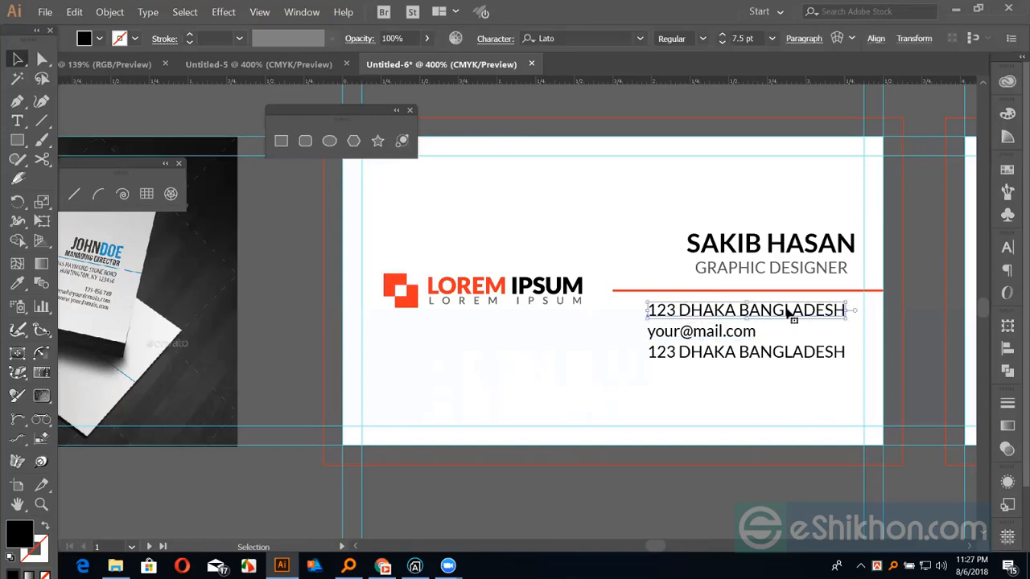
pyautogui.click(1008, 247)
pyautogui.click(823, 427)
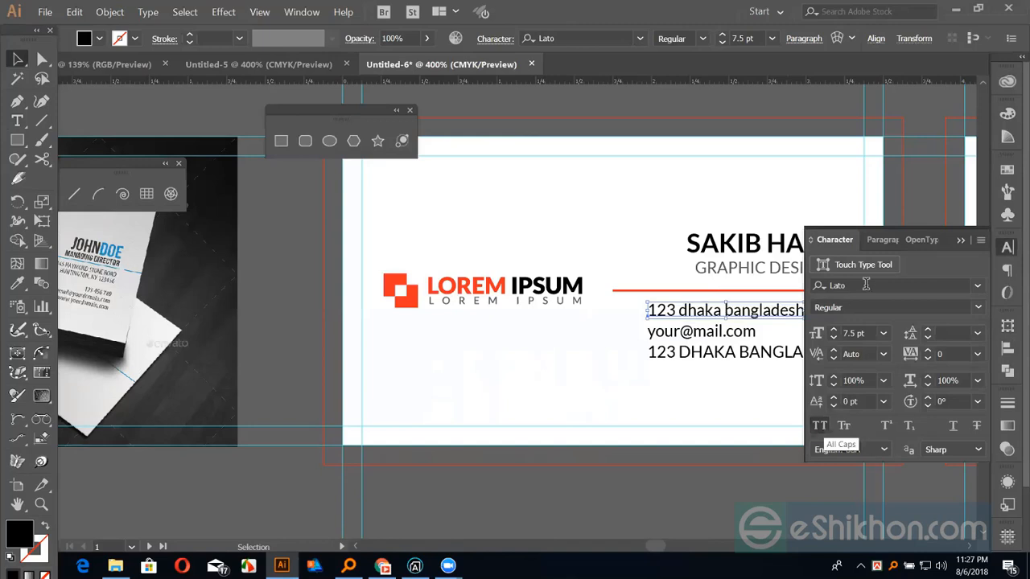
pyautogui.click(961, 241)
pyautogui.doubleClick(716, 358)
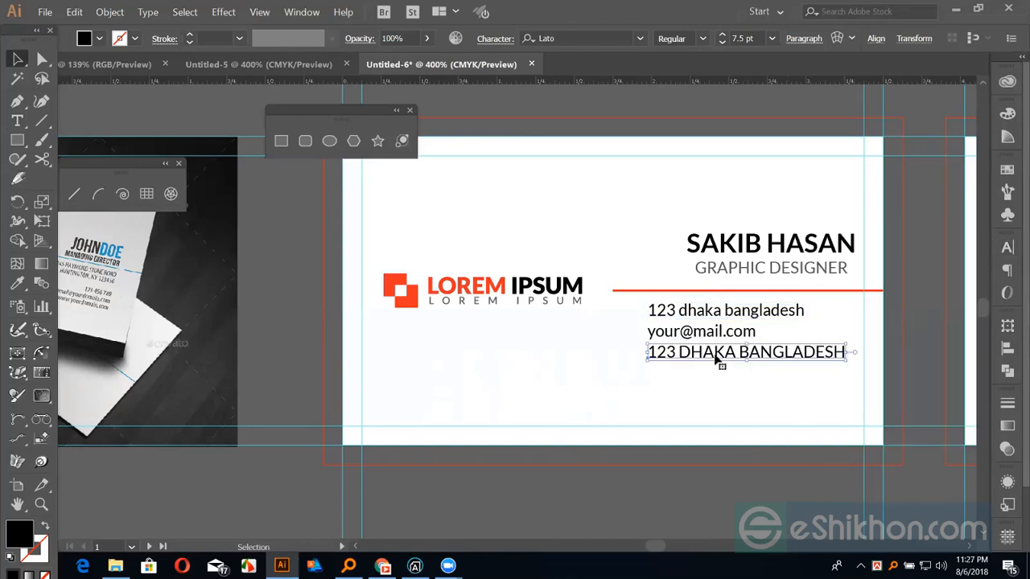
pyautogui.tripleClick(718, 359)
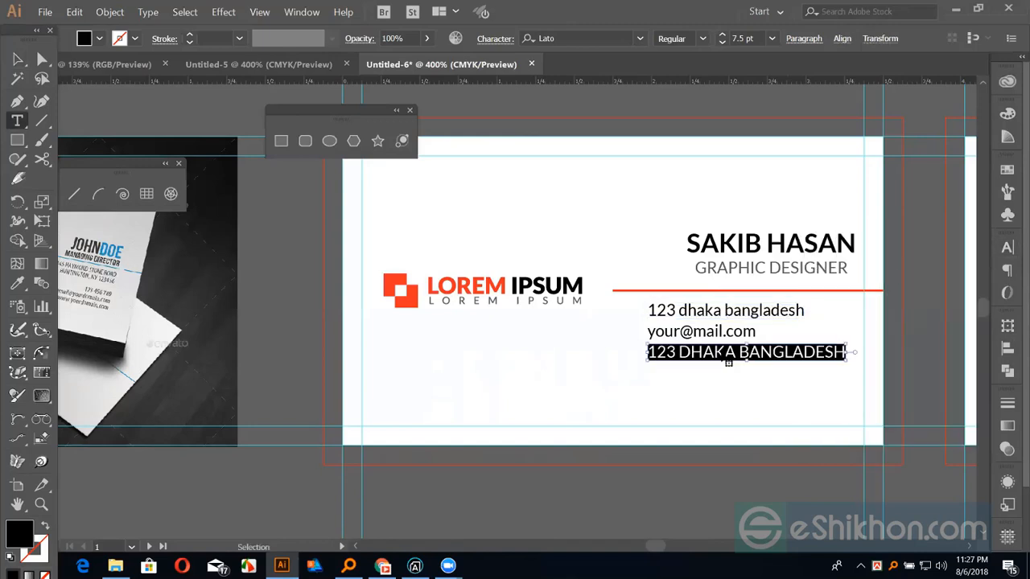
pyautogui.write('W WW')
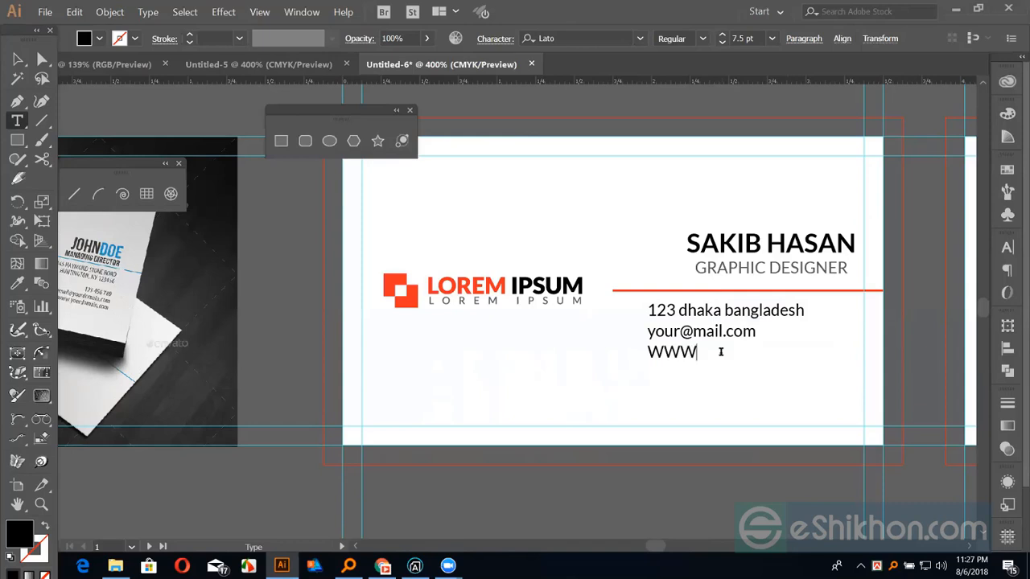
pyautogui.write('WEBSITE.COM')
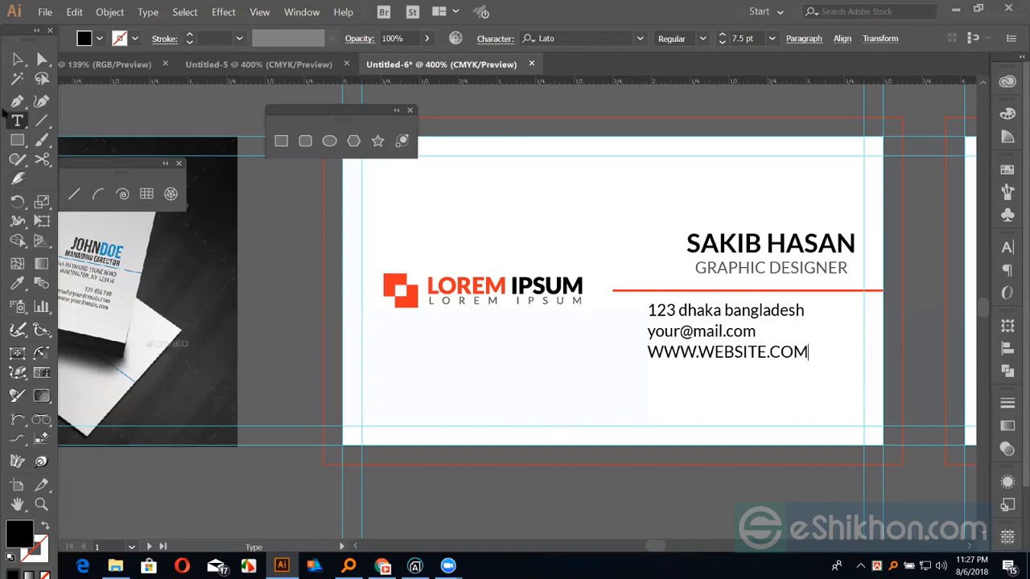
pyautogui.click(17, 59)
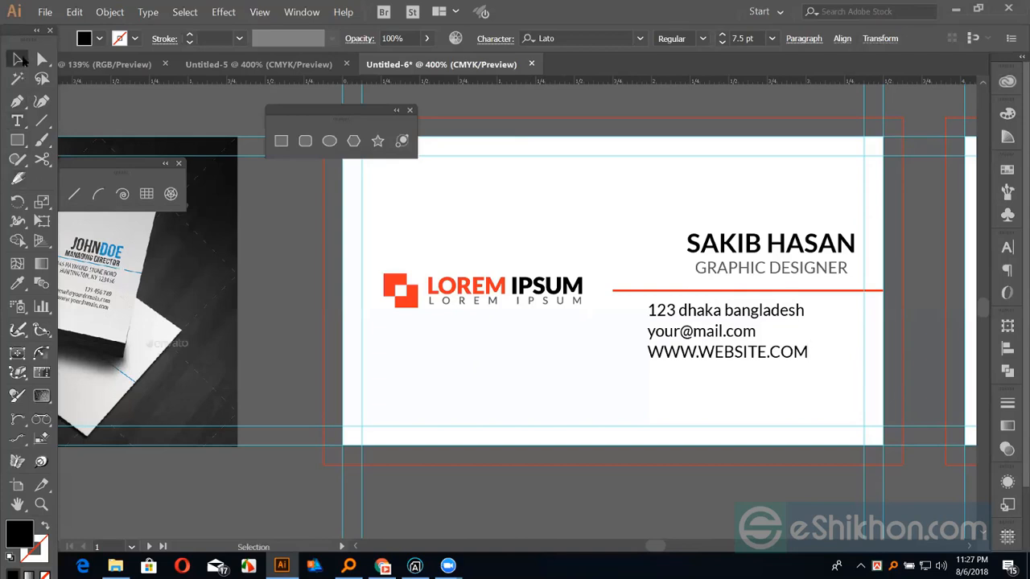
# Turn off All Caps on the website line and right-align the three contact lines to the address line
pyautogui.click(1007, 247)
pyautogui.click(819, 425)
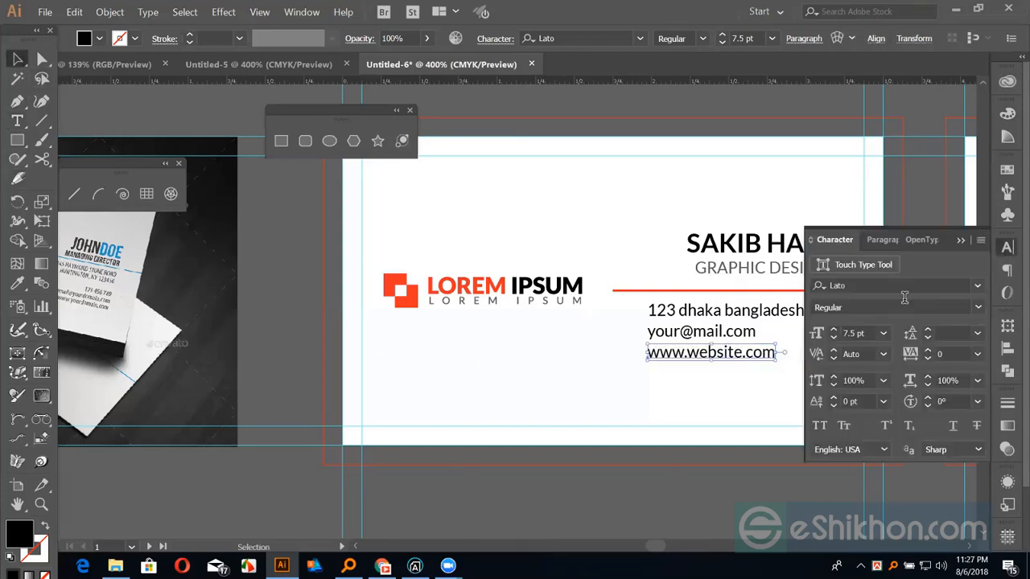
pyautogui.moveTo(617, 295); pyautogui.dragTo(722, 384)
pyautogui.click(803, 318)
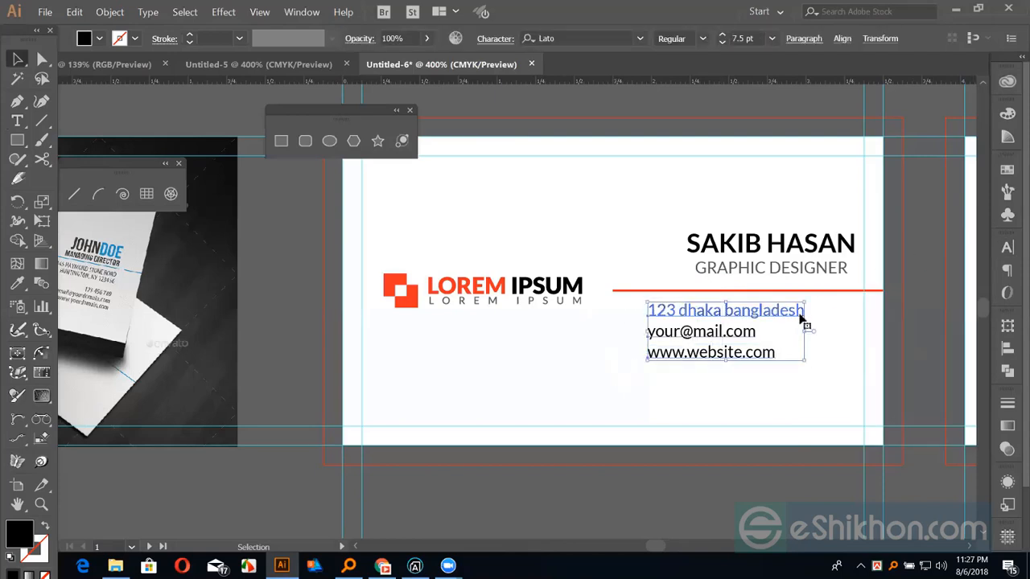
pyautogui.click(1006, 348)
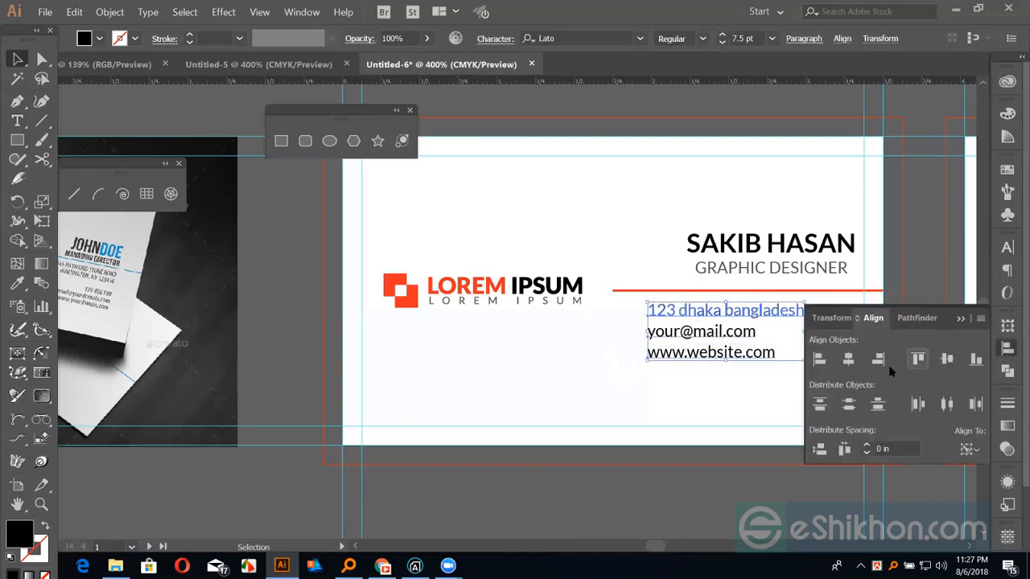
pyautogui.click(878, 361)
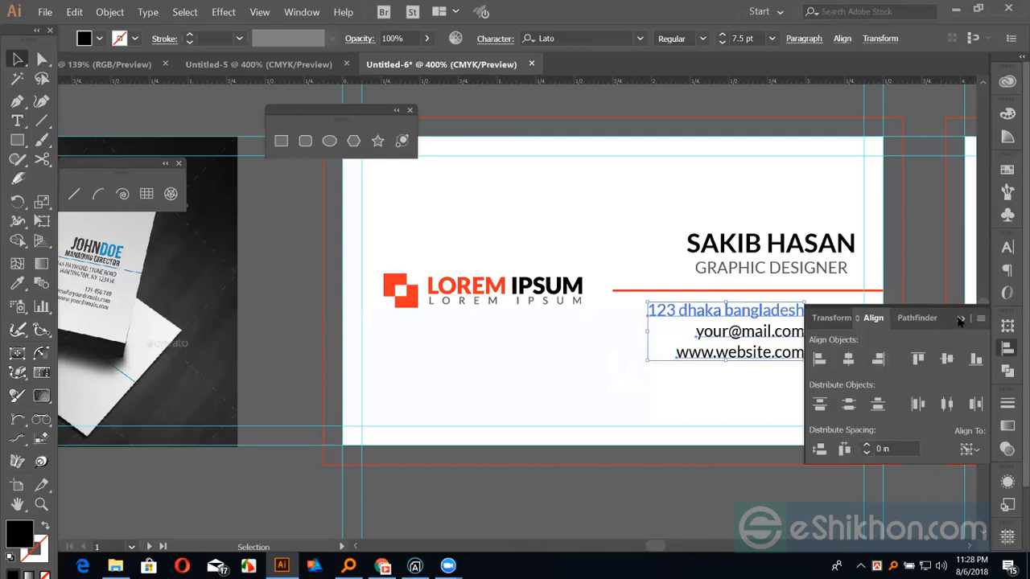
pyautogui.click(785, 314)
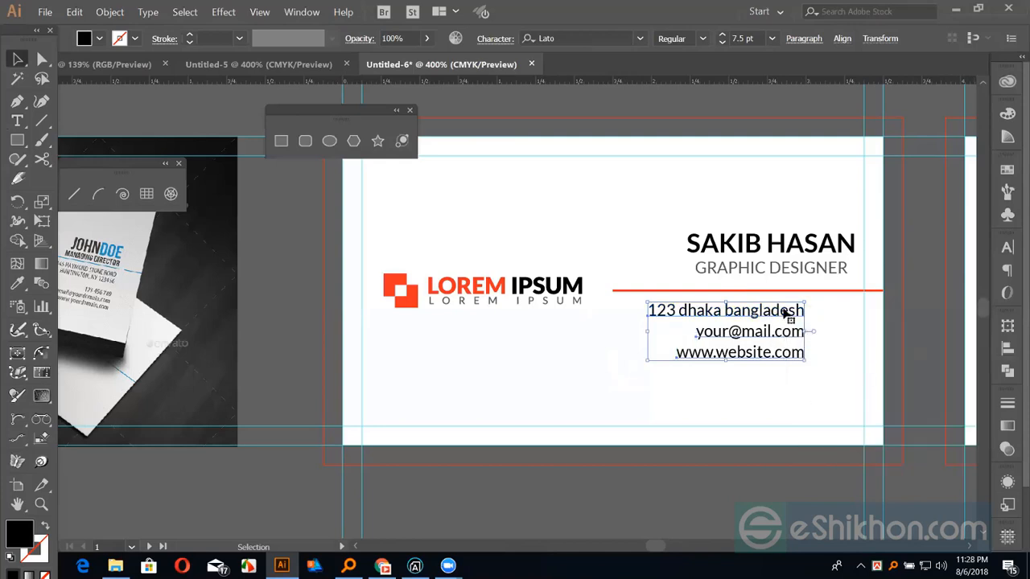
pyautogui.hotkey('shift', 'Right')
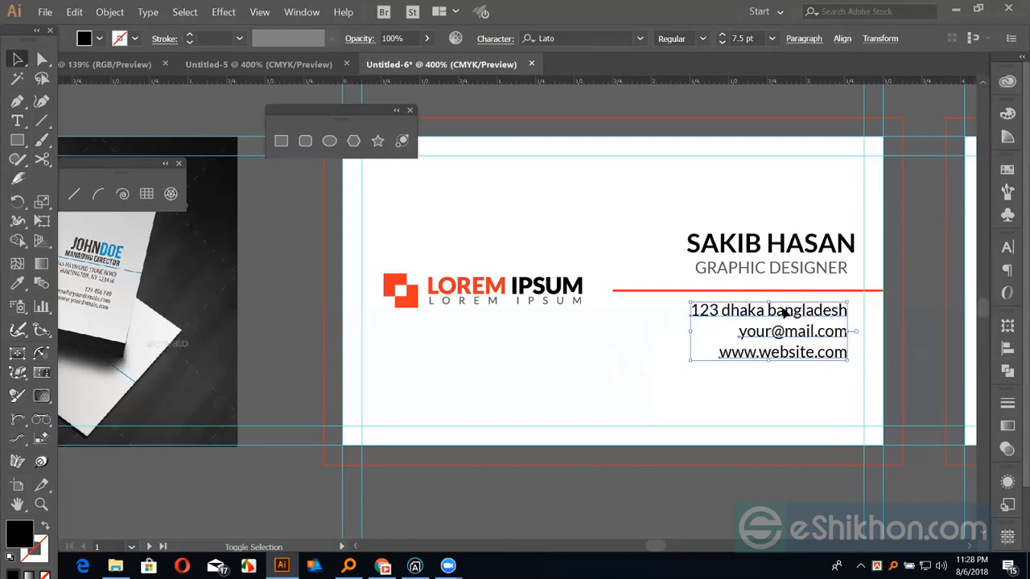
# Right-align the contact block with the name, nudge it slightly left, and bring up the Chrome reference
pyautogui.keyDown('shift'); pyautogui.click(845, 246); pyautogui.keyUp('shift')
pyautogui.click(844, 245)
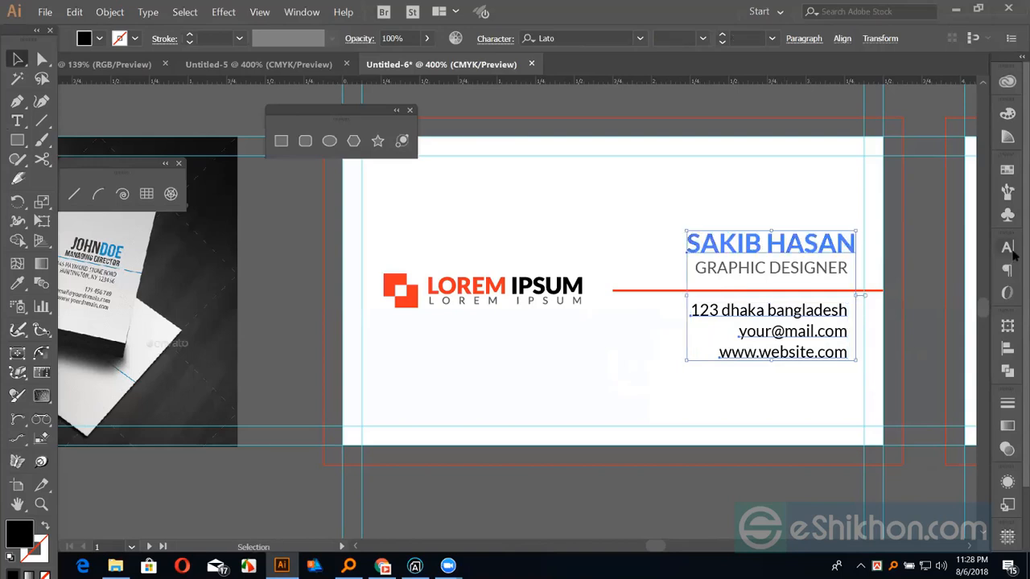
pyautogui.click(1008, 348)
pyautogui.click(881, 361)
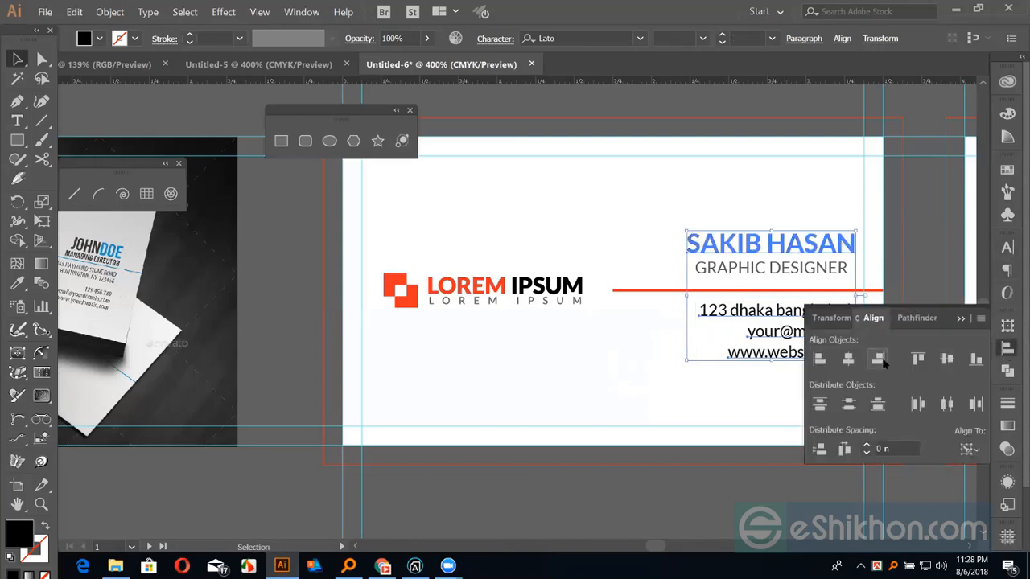
pyautogui.click(926, 255)
pyautogui.click(926, 254)
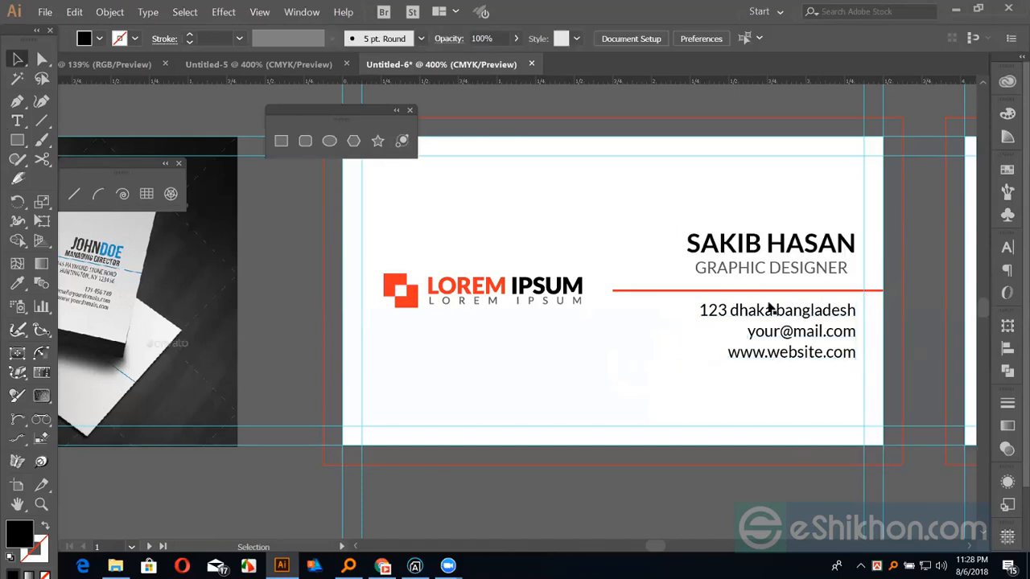
pyautogui.click(809, 306)
pyautogui.hotkey('shift', 'Left')
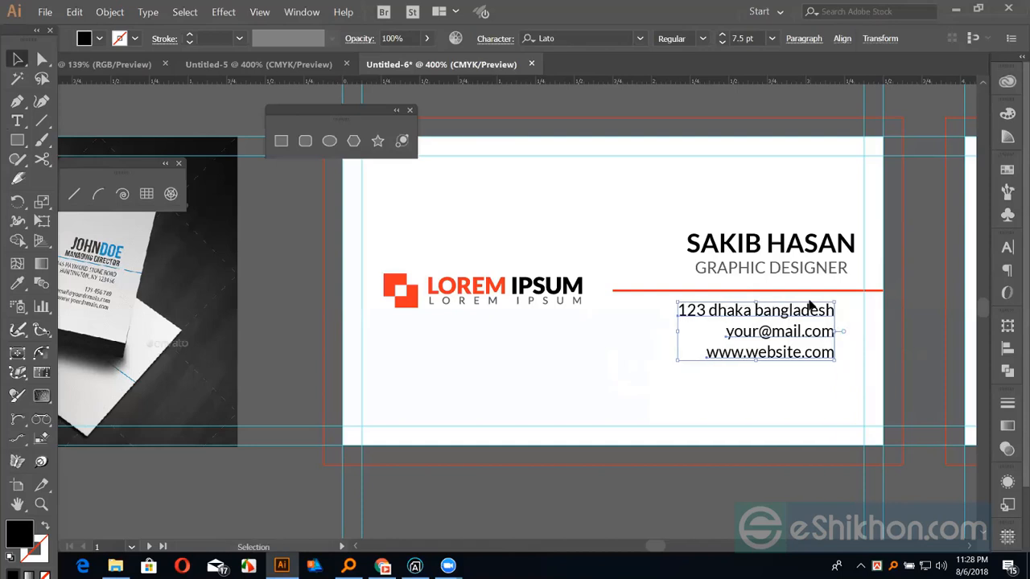
pyautogui.click(865, 312)
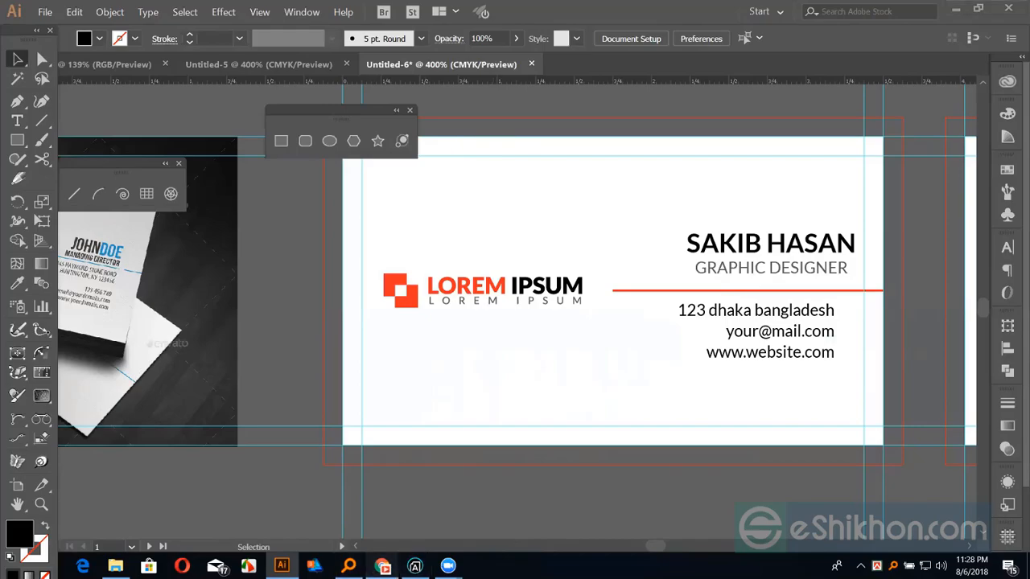
pyautogui.click(383, 567)
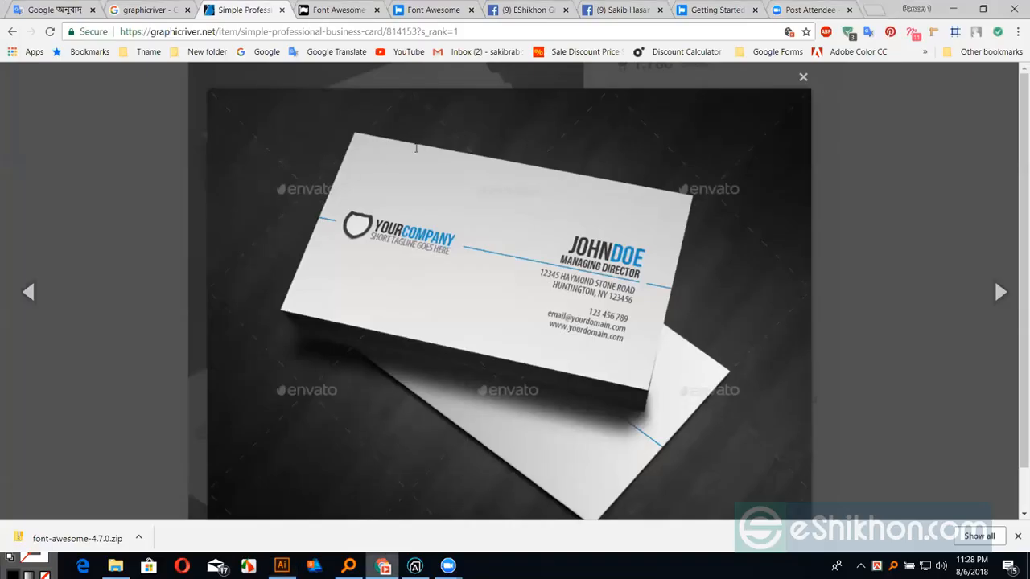
# Search the Font Awesome cheatsheet in Chrome for 'map' icons
pyautogui.hotkey('ctrl', 'Tab')
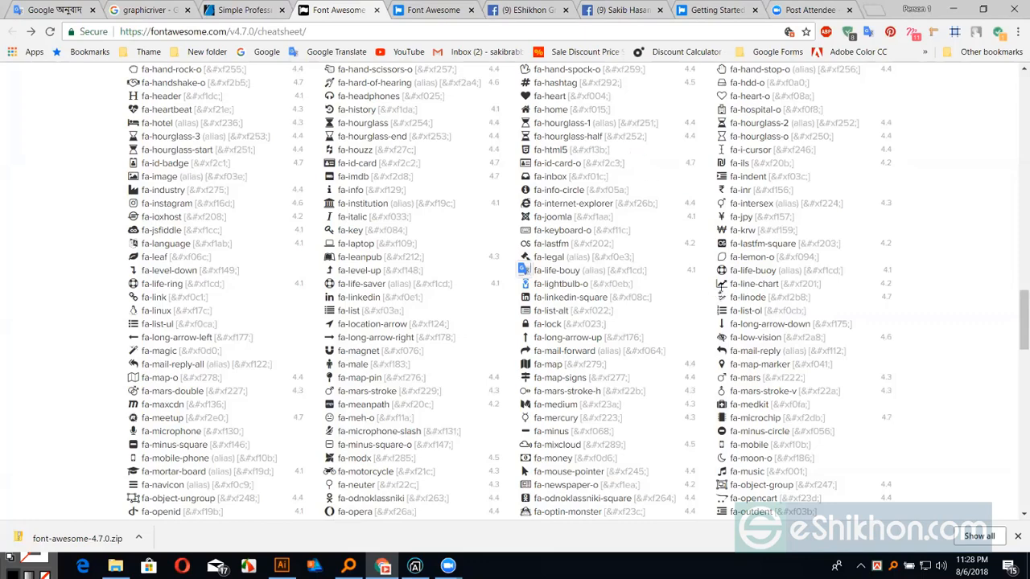
pyautogui.hotkey('ctrl', 'f')
pyautogui.write('map')
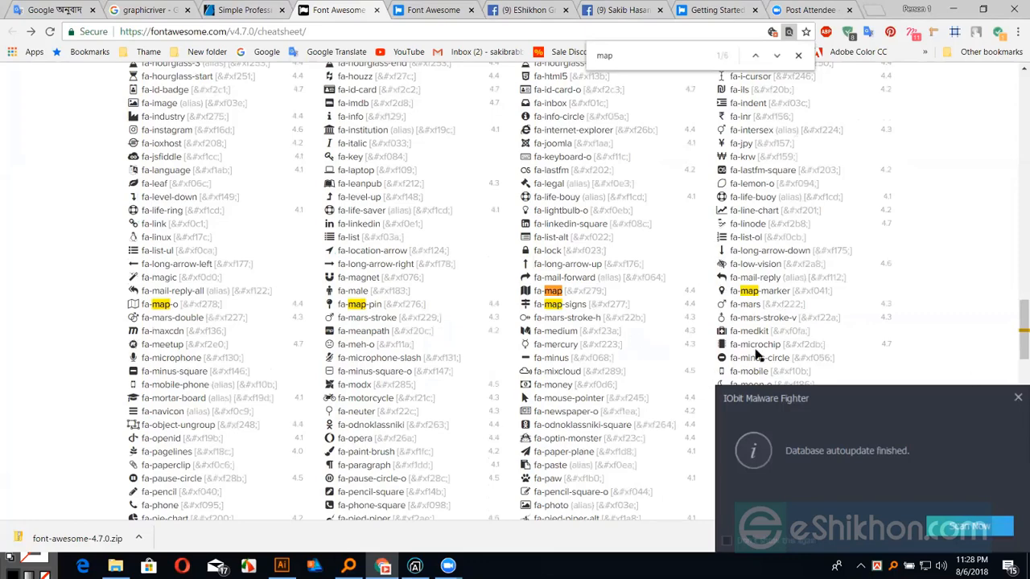
# Paste the copied icon glyph onto the card beside the address line
pyautogui.hotkey('alt', 'Tab')
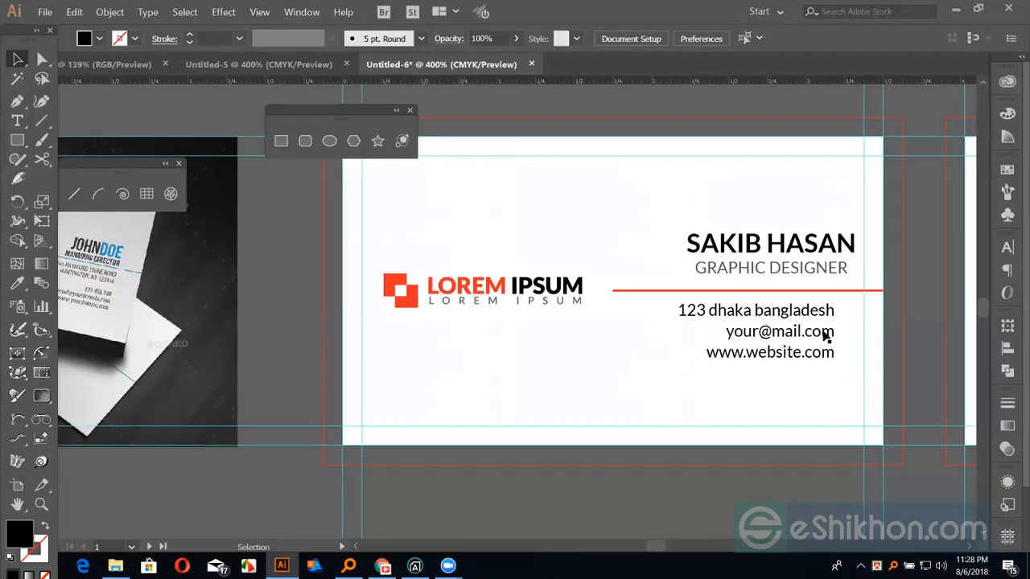
pyautogui.hotkey('ctrl', 'v')
pyautogui.moveTo(492, 316); pyautogui.dragTo(850, 319)
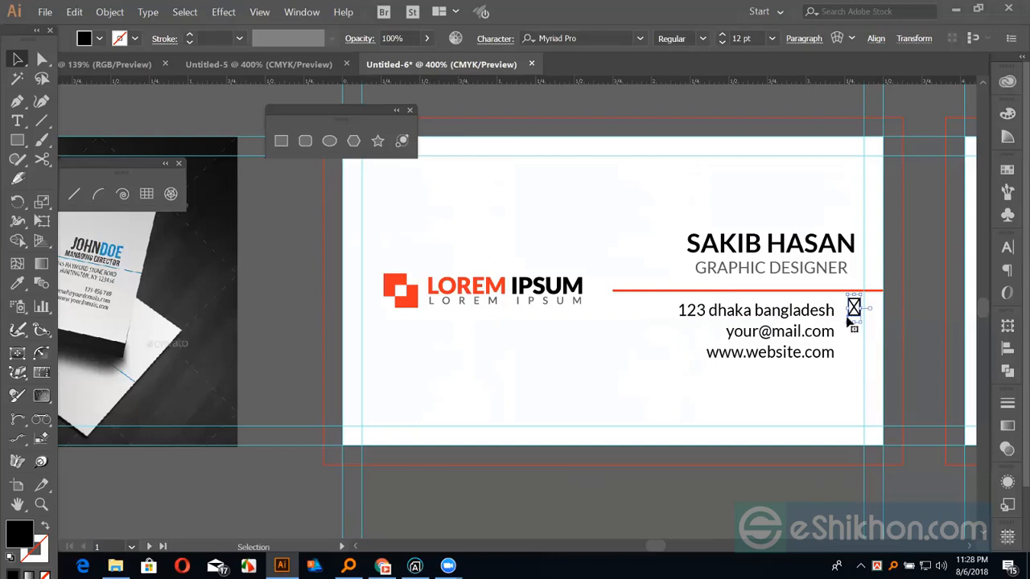
# Set the pasted glyph's font to Font Awesome 5 Free Solid so it shows a map pin
pyautogui.hotkey('ctrl', 't')
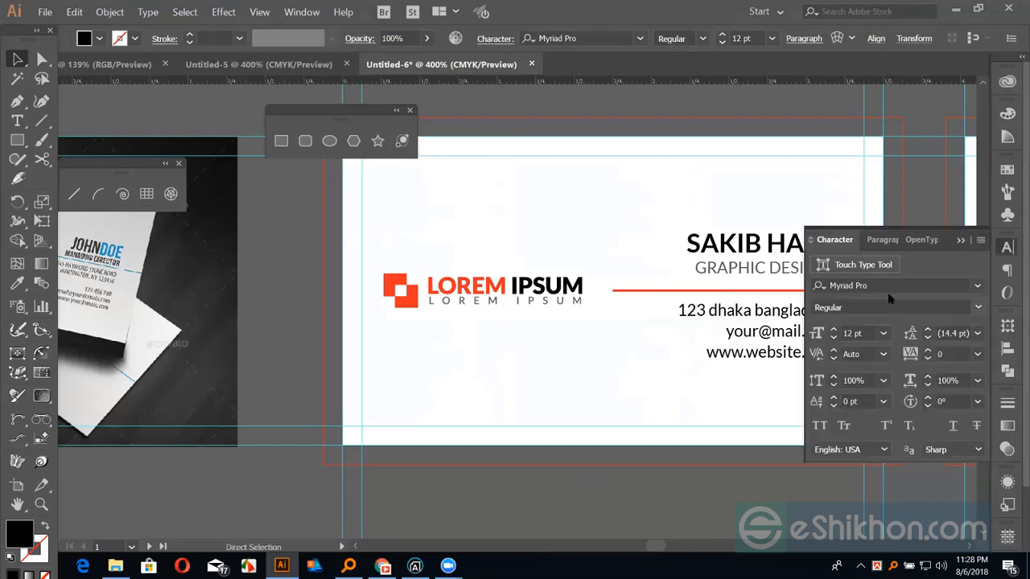
pyautogui.click(892, 285)
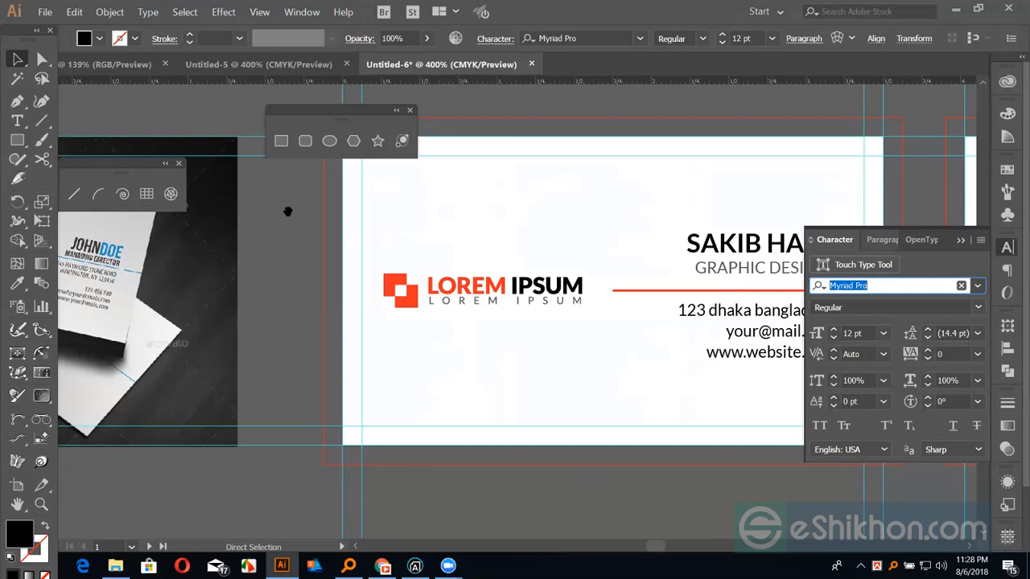
pyautogui.click(592, 191)
pyautogui.moveTo(593, 192); pyautogui.dragTo(333, 220)
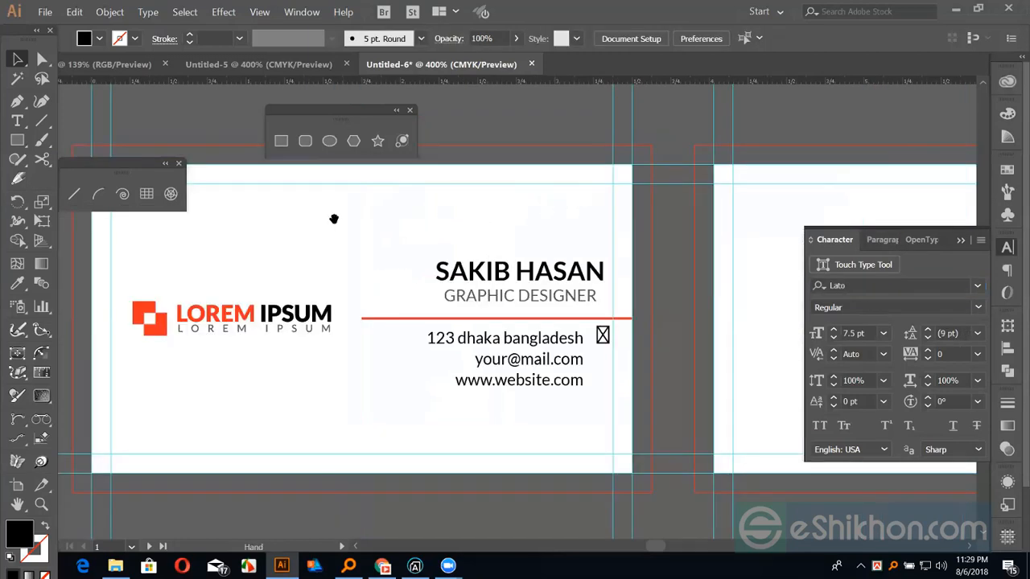
pyautogui.click(595, 335)
pyautogui.click(849, 285)
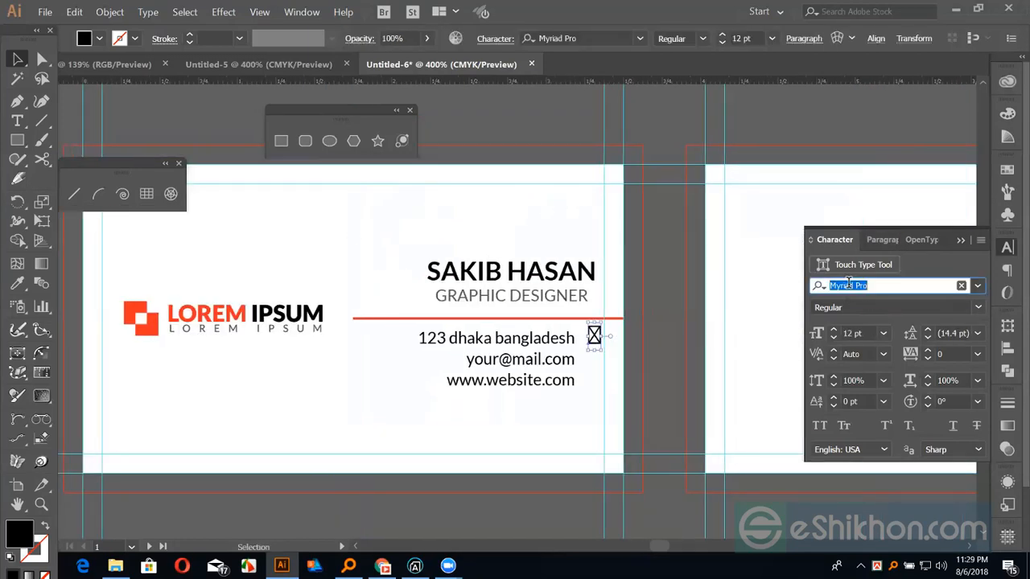
pyautogui.write('f')
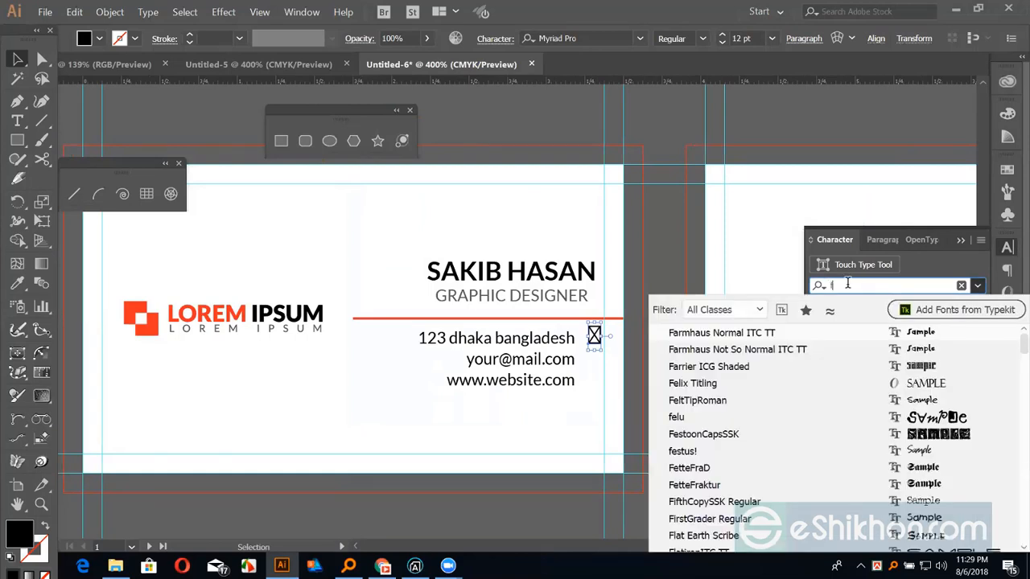
pyautogui.write('ont')
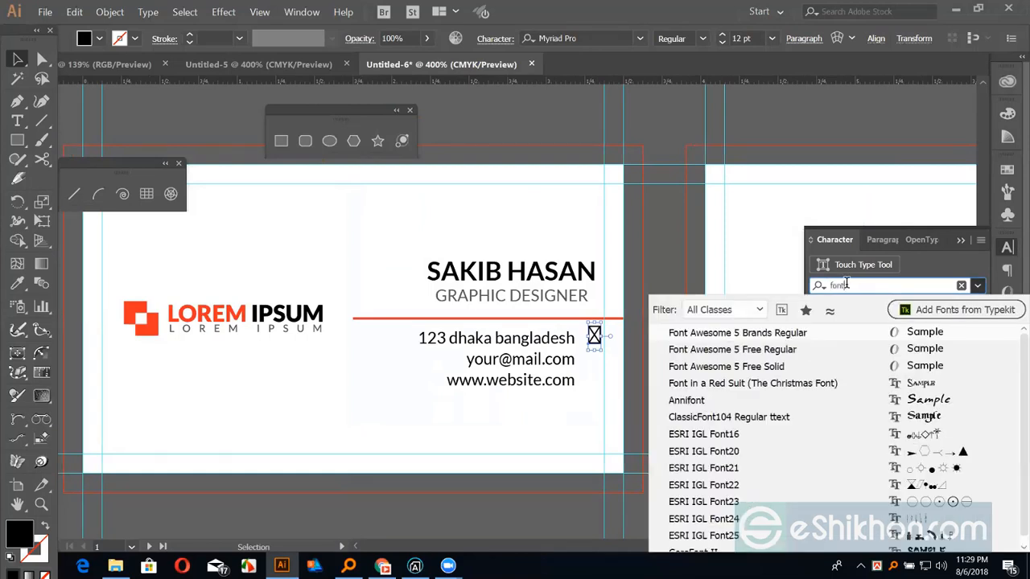
pyautogui.click(719, 366)
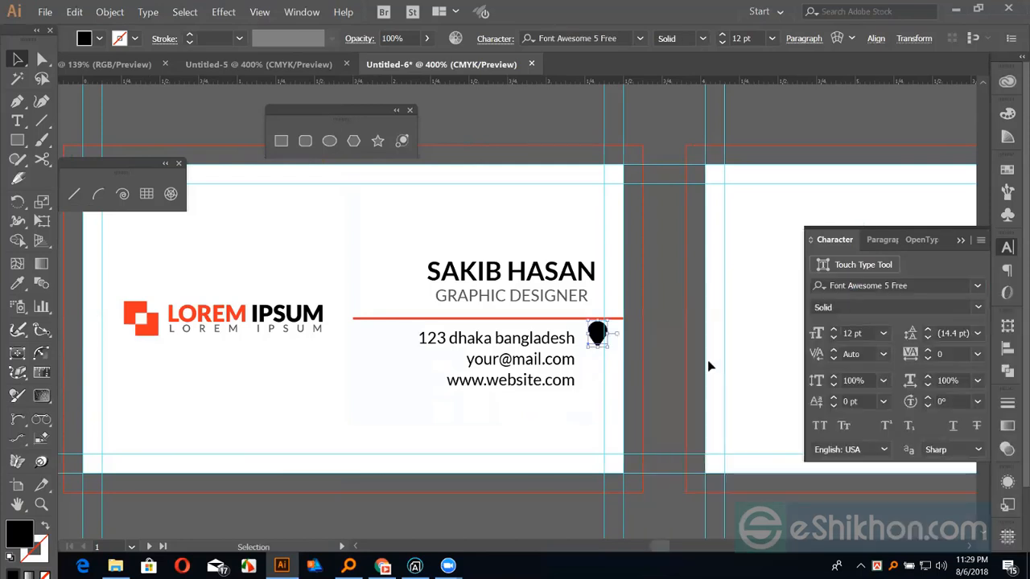
pyautogui.click(677, 368)
pyautogui.click(601, 345)
pyautogui.click(610, 382)
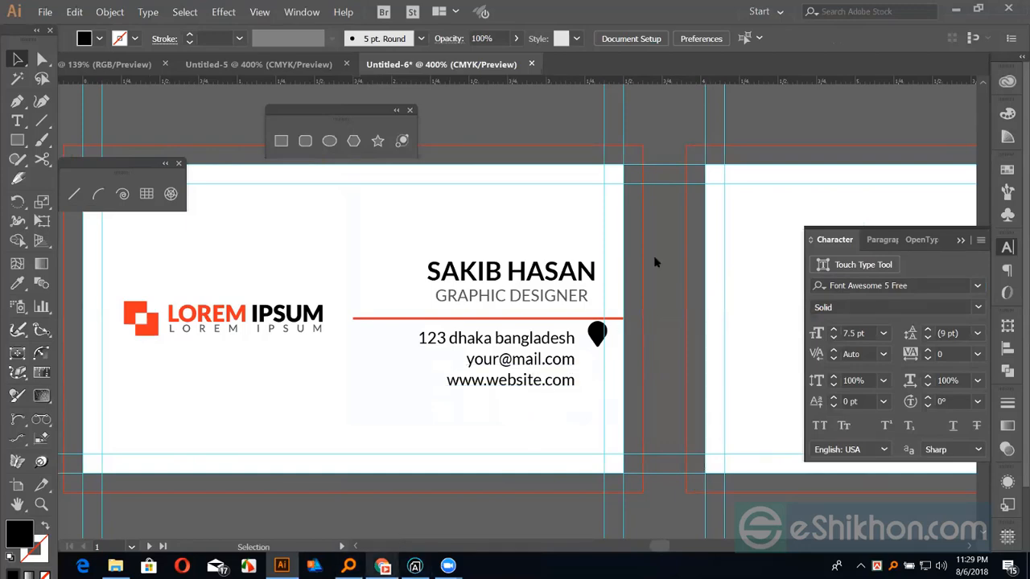
pyautogui.hotkey('alt', 'Tab')
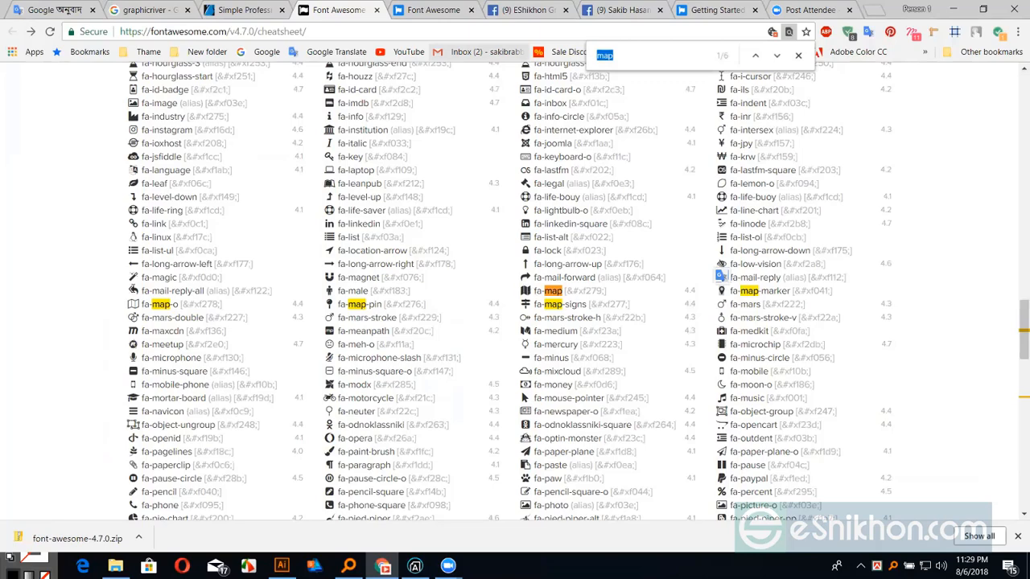
# Search the cheatsheet for 'env' to find the envelope icon
pyautogui.write('env')
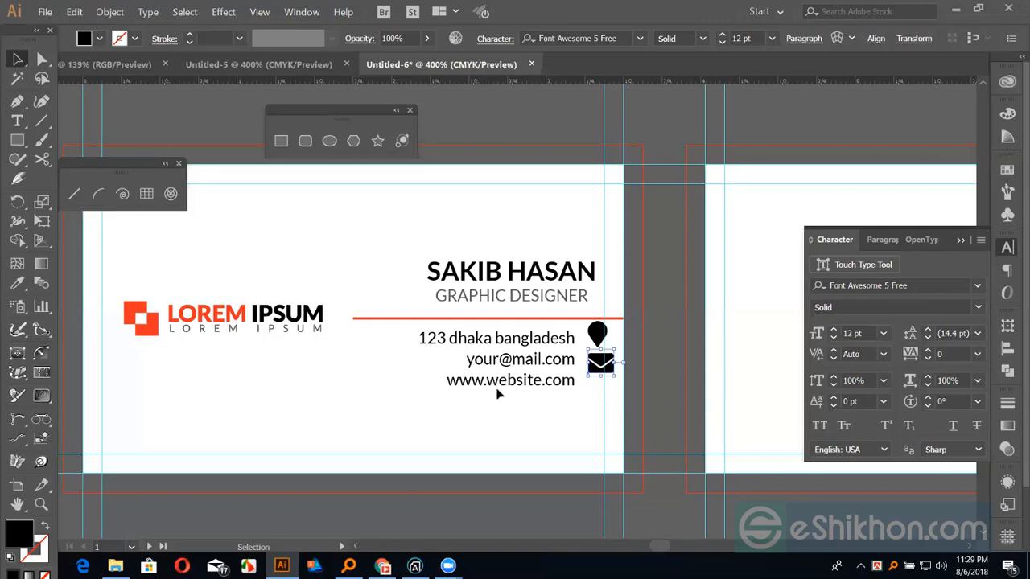
# Bring the Font Awesome Cheatsheet window back from the taskbar
pyautogui.moveTo(382, 565)
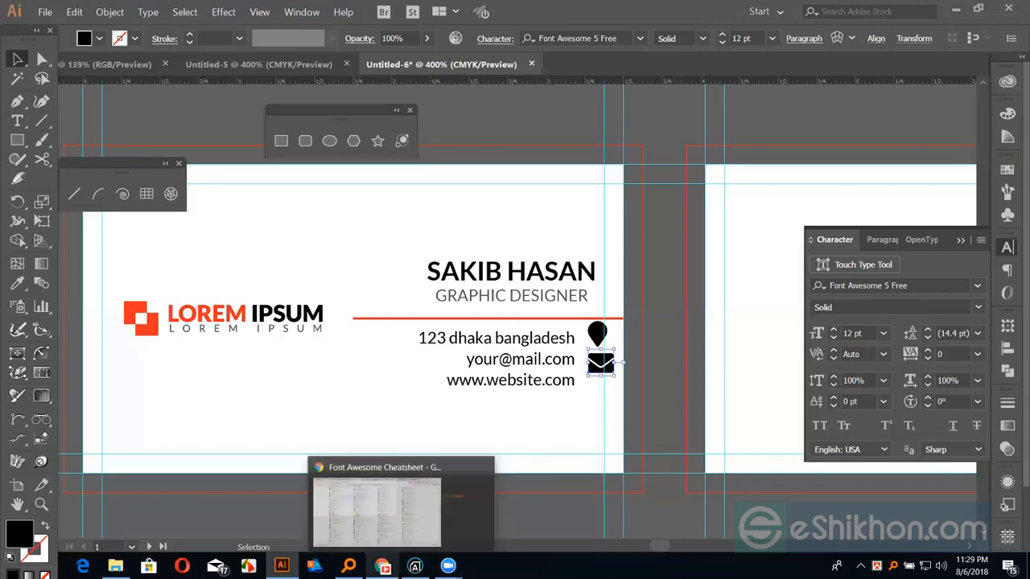
pyautogui.click(374, 507)
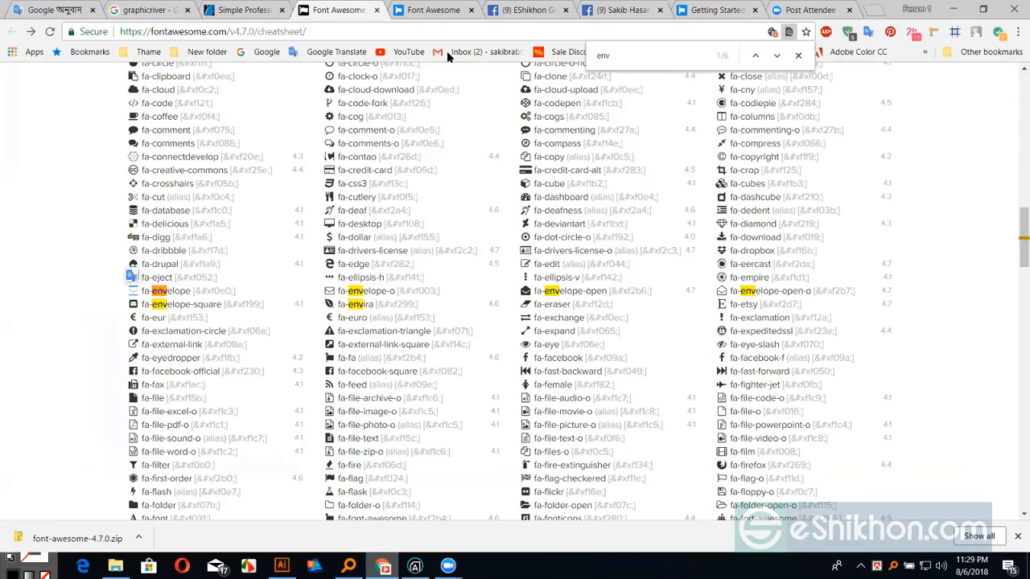
pyautogui.write('globa')
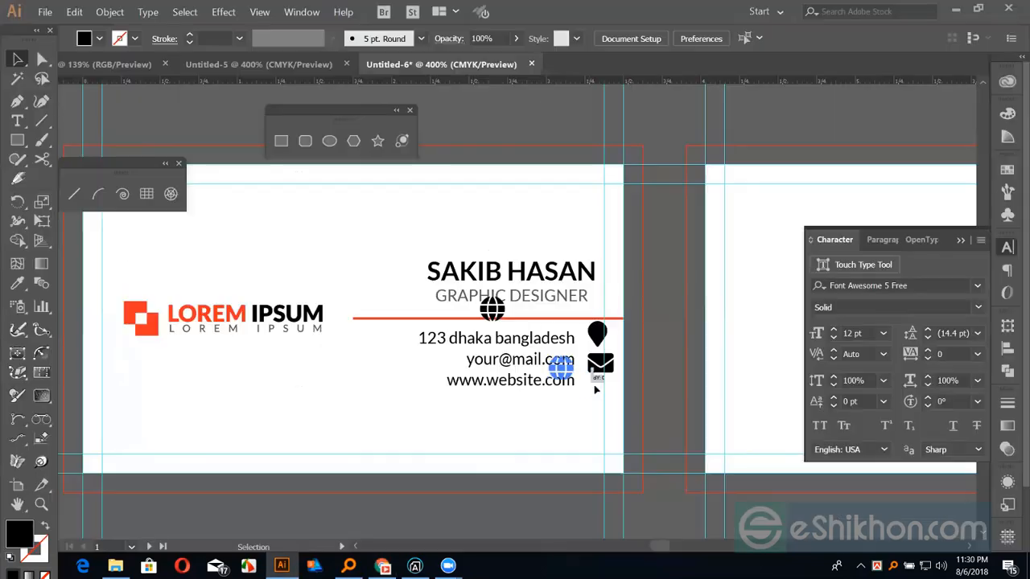
pyautogui.moveTo(586, 375); pyautogui.dragTo(621, 375)
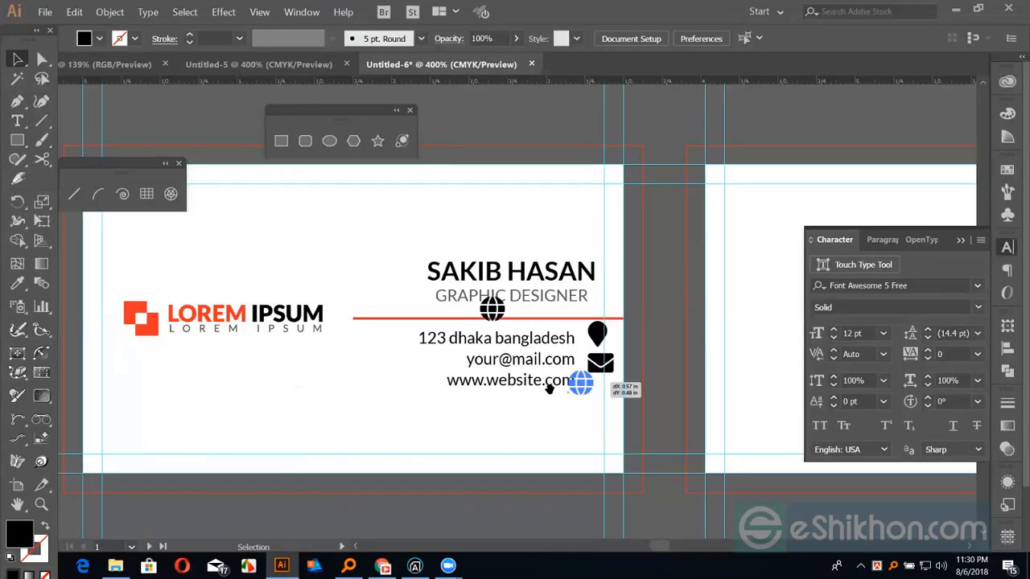
# Set the pin, envelope and globe icons to 7 pt font size
pyautogui.hotkey('ctrl', '=')
pyautogui.hotkey('ctrl', '=')
pyautogui.hotkey('ctrl', '=')
pyautogui.moveTo(495, 143); pyautogui.dragTo(535, 296)
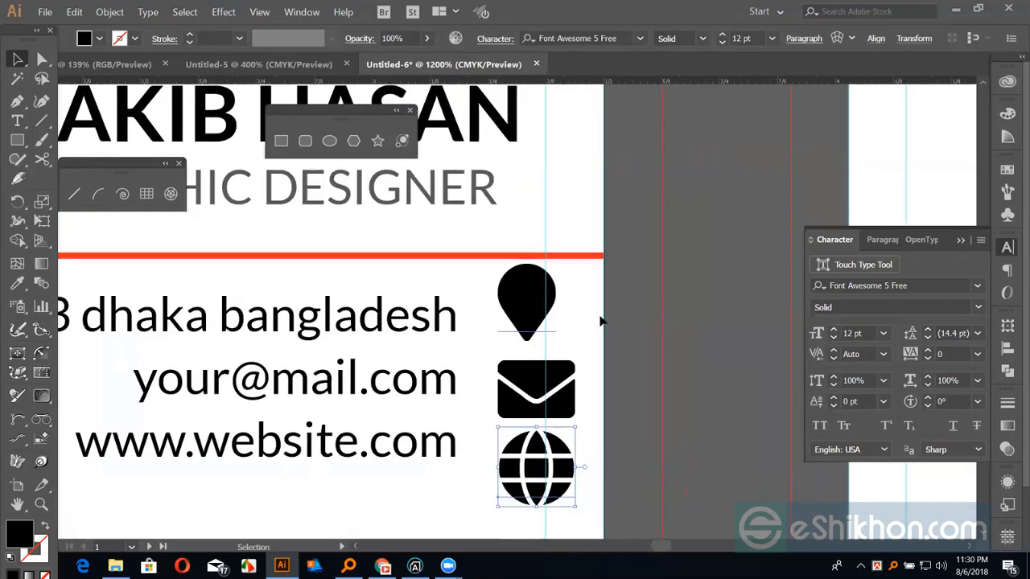
pyautogui.keyDown('shift'); pyautogui.click(527, 301); pyautogui.keyUp('shift')
pyautogui.keyDown('shift'); pyautogui.click(535, 389); pyautogui.keyUp('shift')
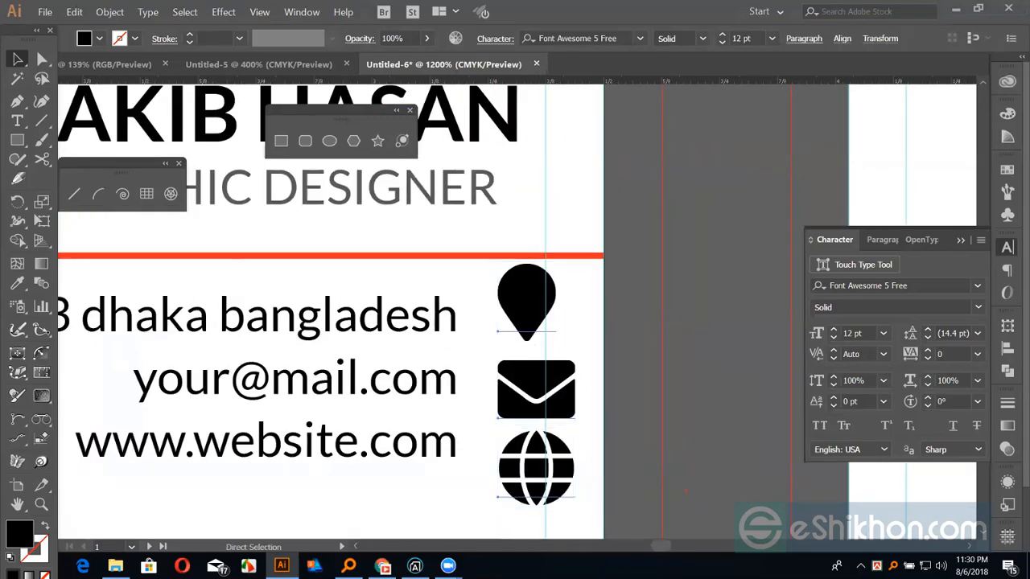
pyautogui.hotkey('ctrl', 'shift', ',')
pyautogui.hotkey('ctrl', 'shift', ',')
pyautogui.hotkey('ctrl', 'shift', ',')
pyautogui.hotkey('ctrl', 'shift', ',')
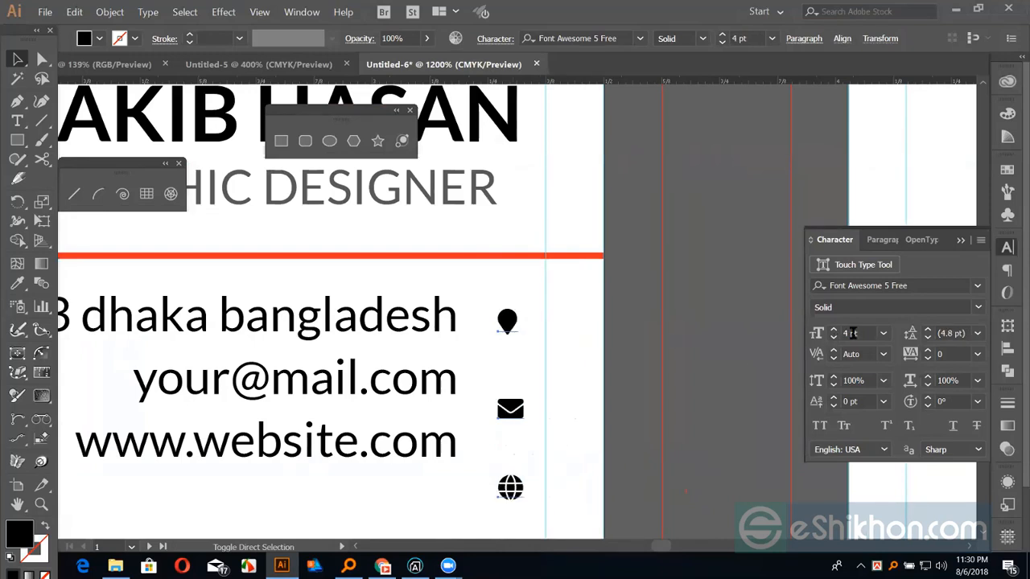
pyautogui.click(883, 333)
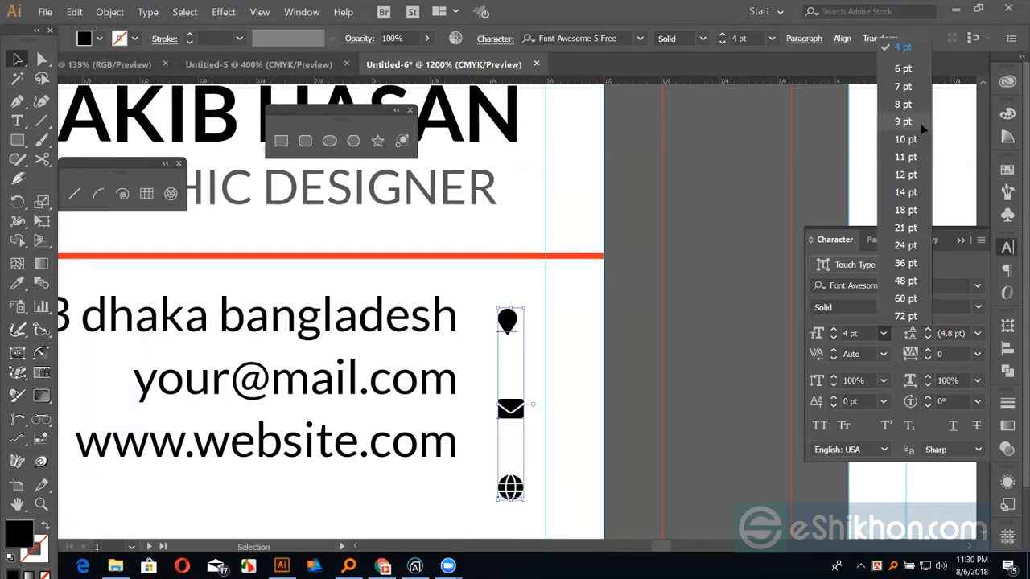
pyautogui.click(901, 137)
pyautogui.click(883, 333)
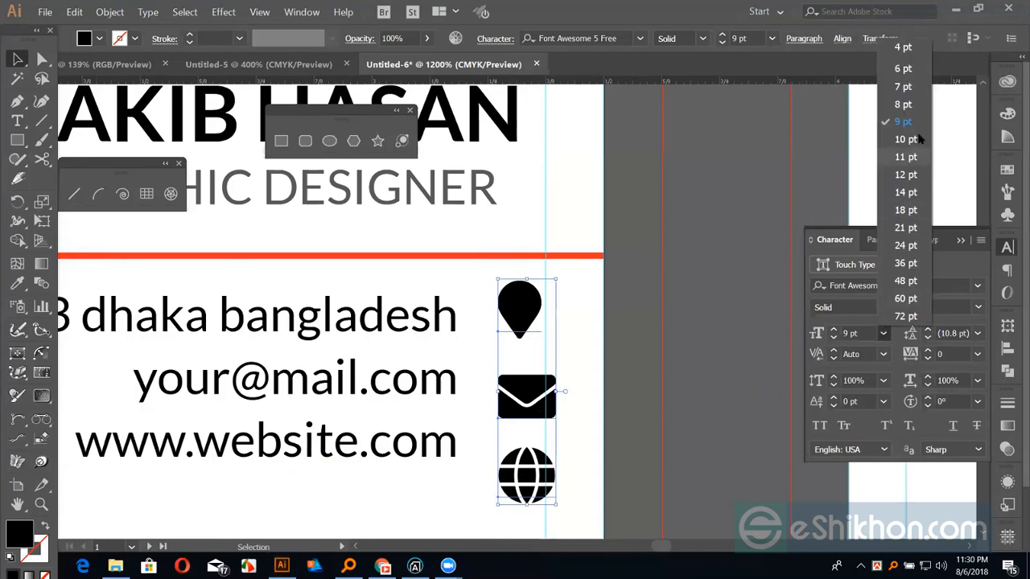
pyautogui.click(903, 96)
pyautogui.click(707, 225)
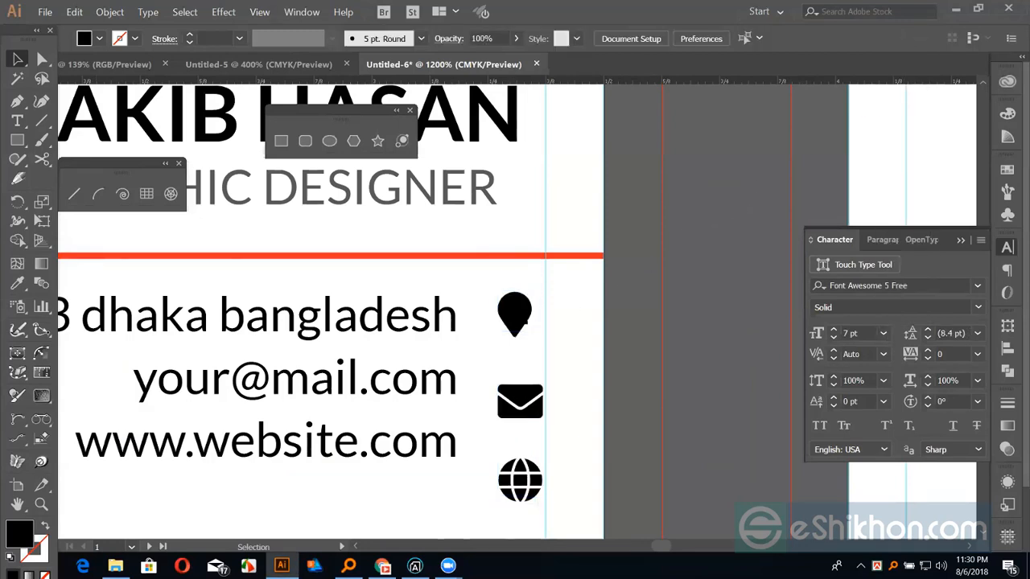
# Move the column of three icons further right of the contact text
pyautogui.click(539, 486)
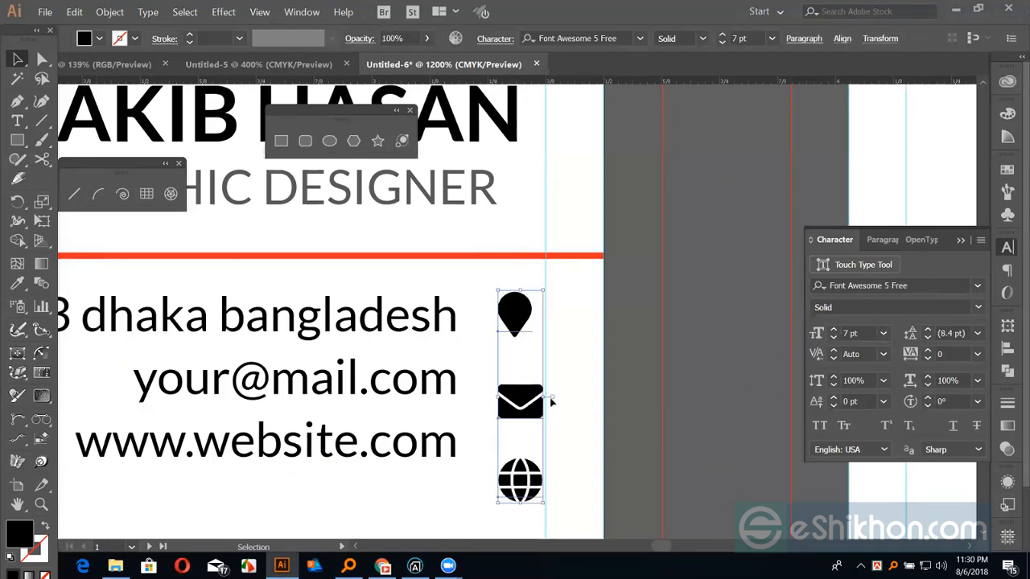
pyautogui.moveTo(550, 397); pyautogui.dragTo(711, 397)
pyautogui.moveTo(579, 387); pyautogui.dragTo(628, 392)
pyautogui.click(475, 300)
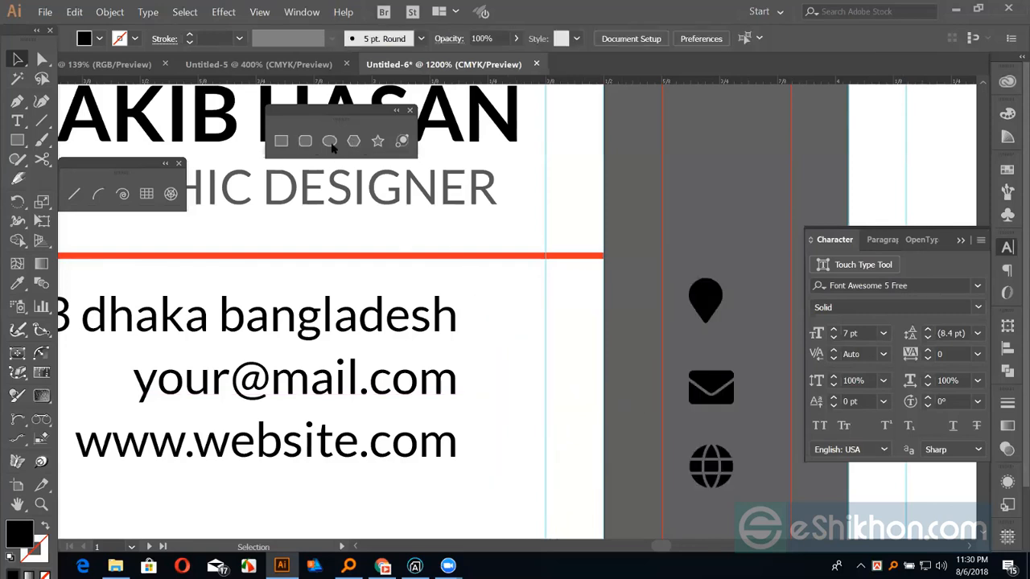
# Draw a small square right of the address line, coloured like the red band
pyautogui.click(283, 142)
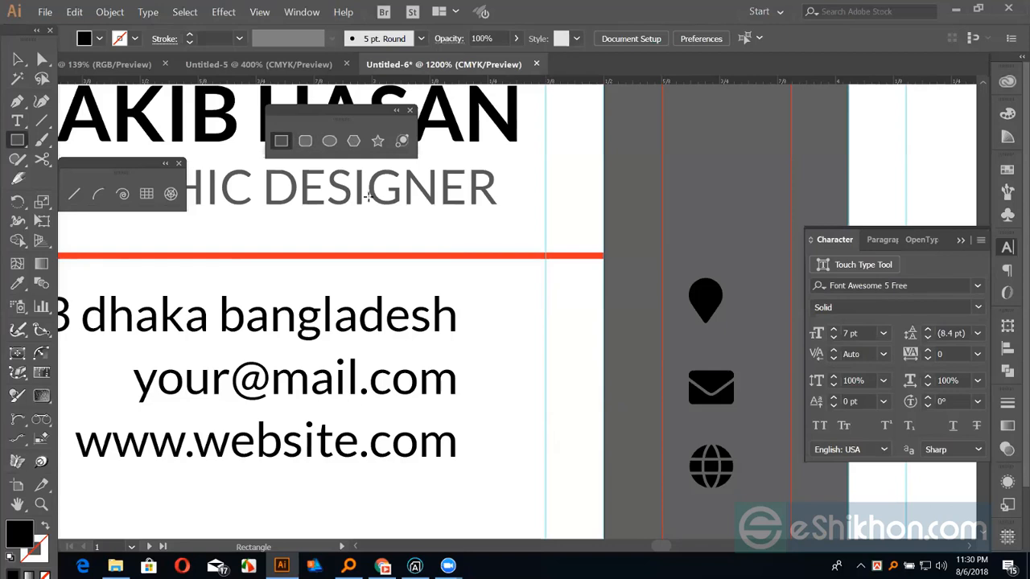
pyautogui.moveTo(498, 316); pyautogui.dragTo(523, 343)
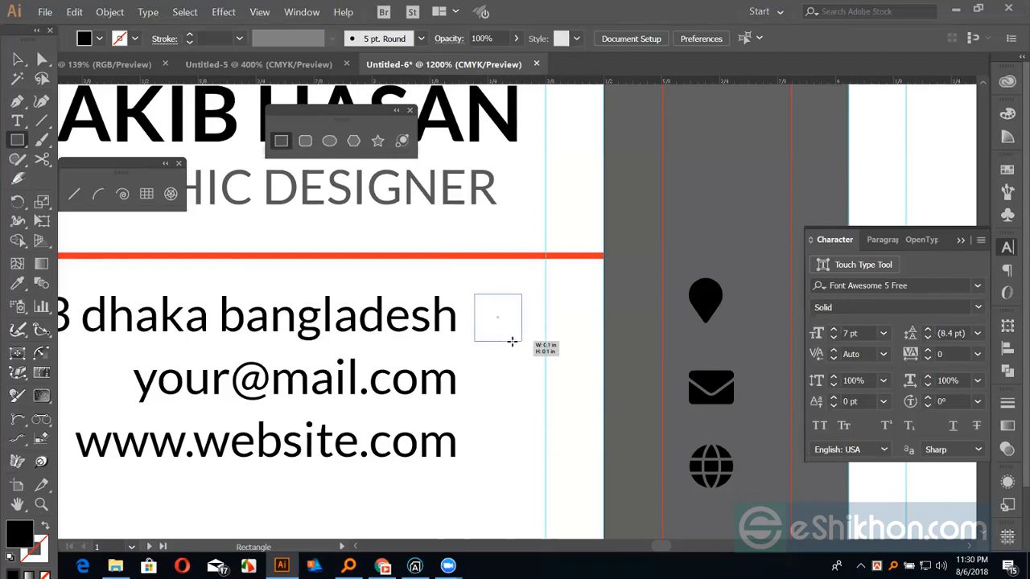
pyautogui.press('i')
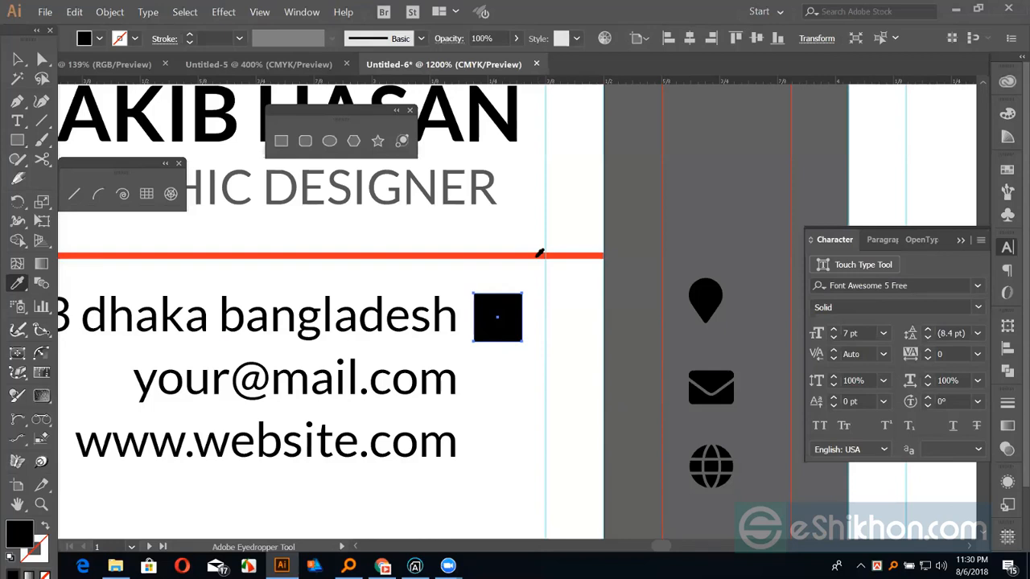
pyautogui.click(538, 256)
pyautogui.press('v')
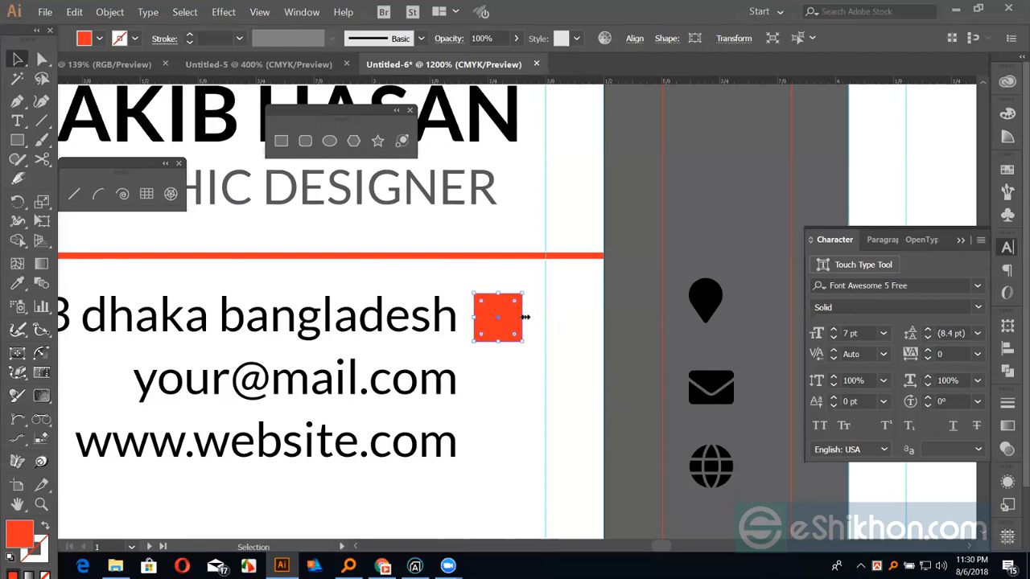
# Vertically align the red square with the address text
pyautogui.click(556, 309)
pyautogui.click(499, 315)
pyautogui.keyDown('shift'); pyautogui.click(412, 325); pyautogui.keyUp('shift')
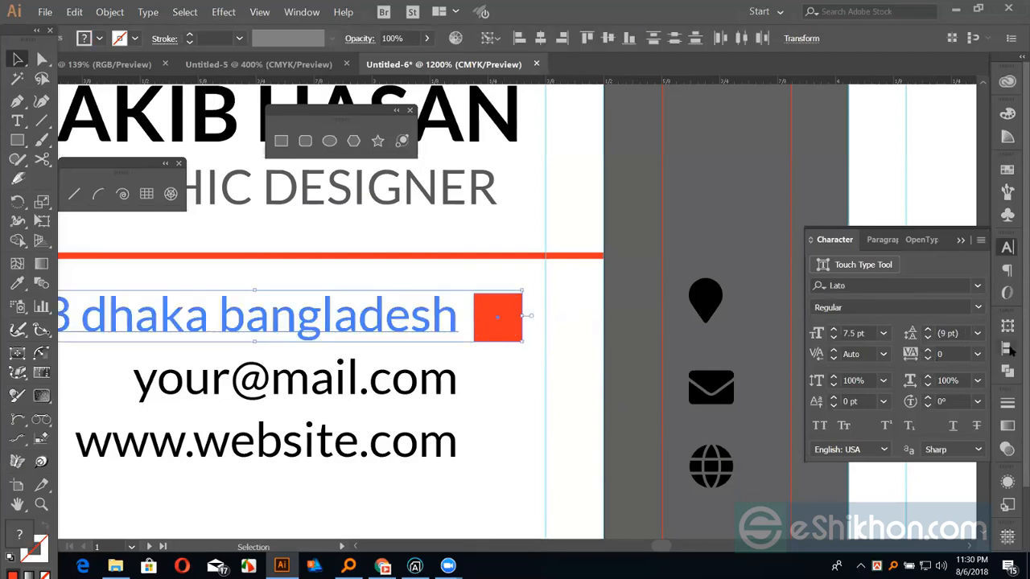
pyautogui.click(1007, 348)
pyautogui.click(516, 344)
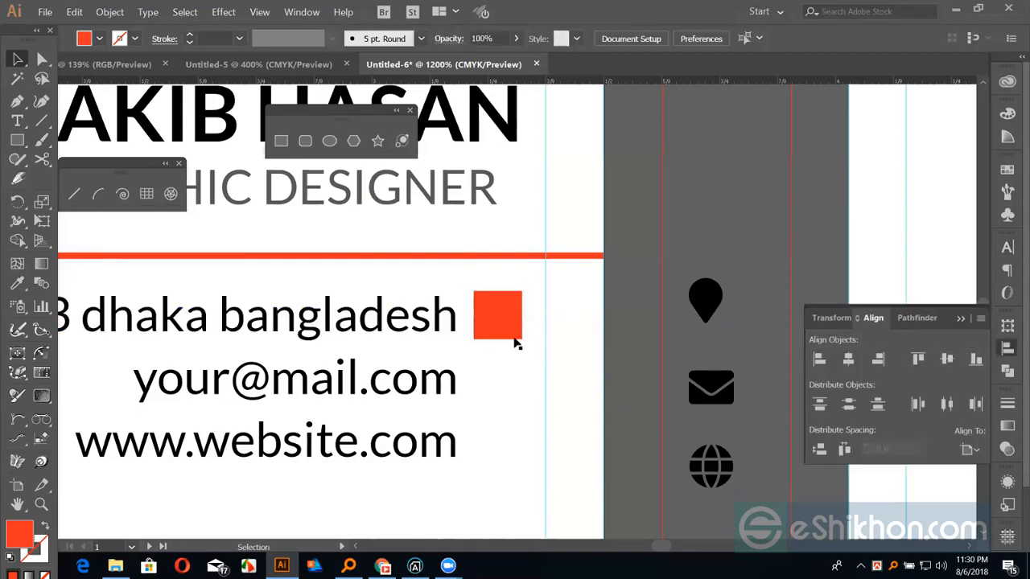
# Copy the square beside the e-mail and website lines, centring each vertically on its line
pyautogui.moveTo(512, 322); pyautogui.dragTo(509, 388)
pyautogui.hotkey('ctrl', 'd')
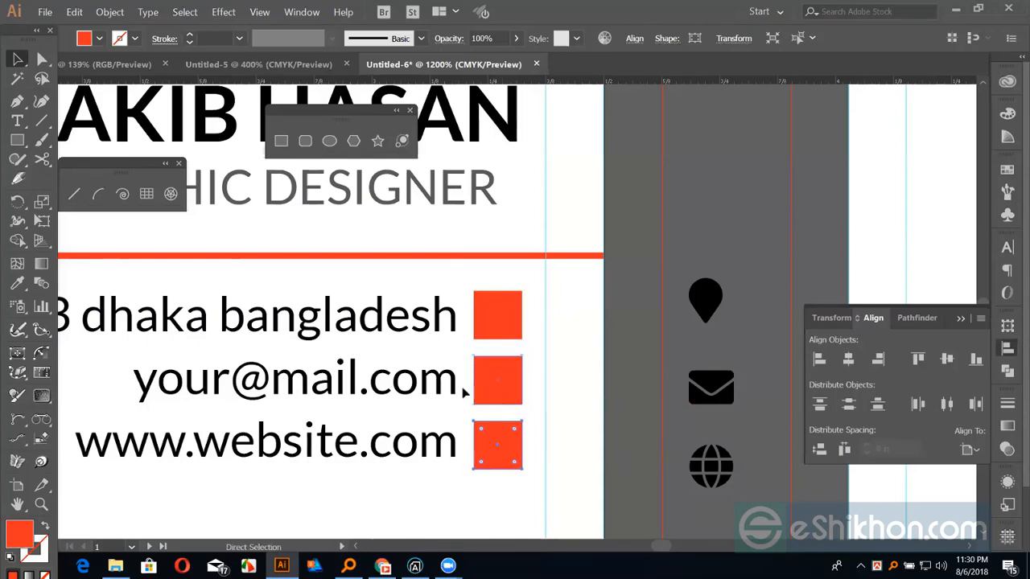
pyautogui.press('v')
pyautogui.click(444, 391)
pyautogui.keyDown('shift'); pyautogui.click(498, 374); pyautogui.keyUp('shift')
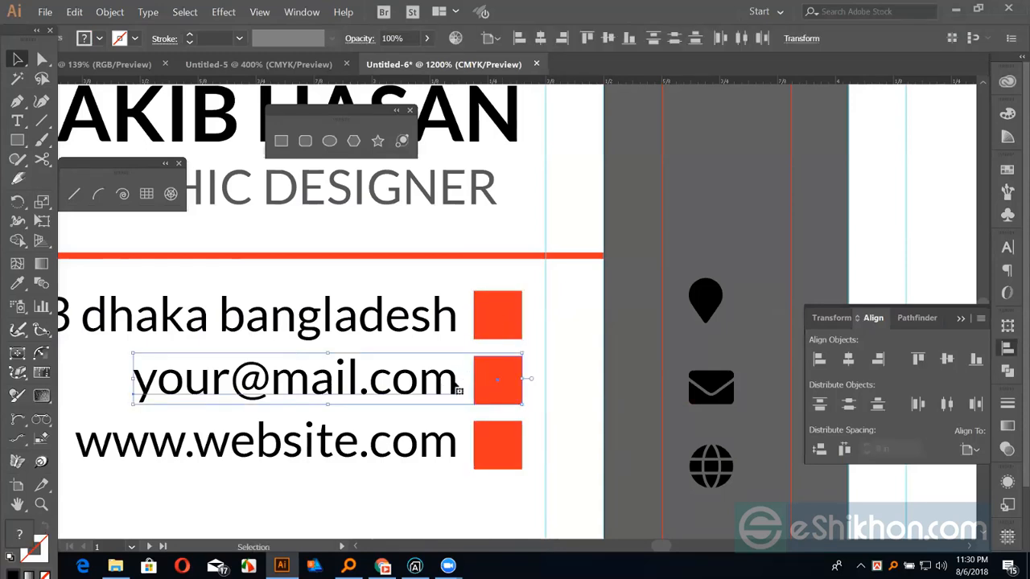
pyautogui.click(455, 384)
pyautogui.click(948, 360)
pyautogui.click(585, 376)
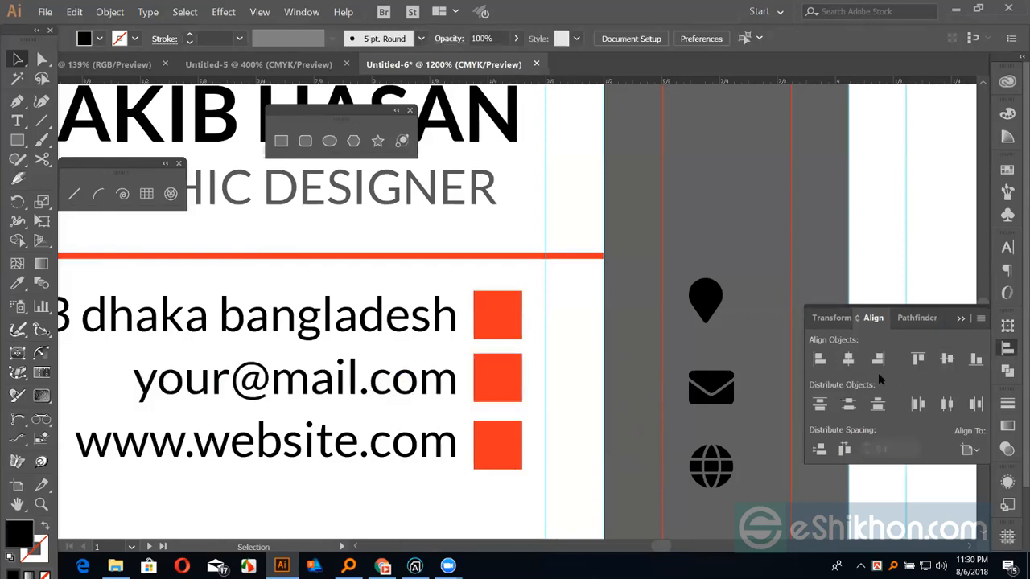
pyautogui.click(948, 361)
pyautogui.click(561, 346)
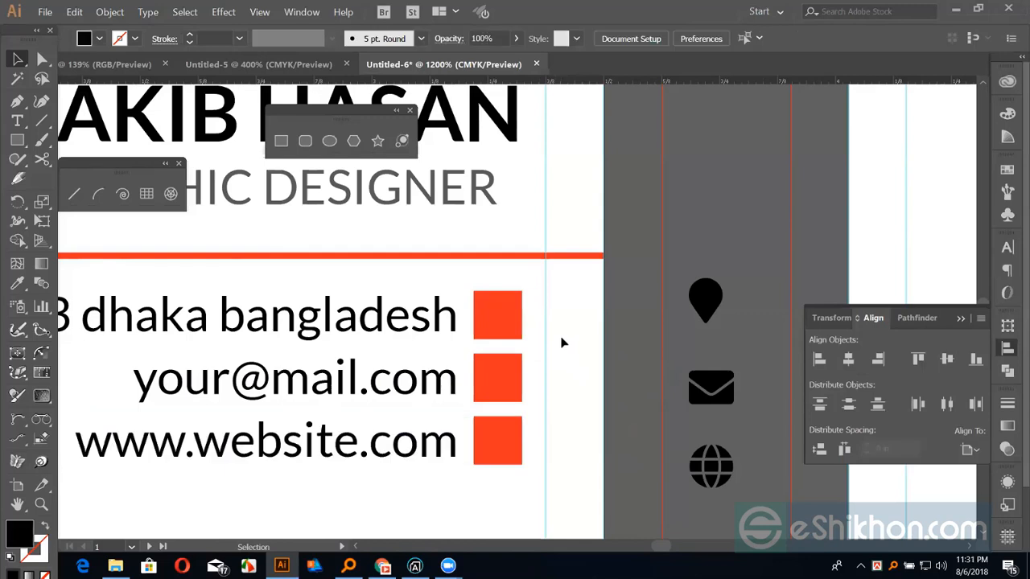
# Make the pin, envelope and globe icons white
pyautogui.click(706, 310)
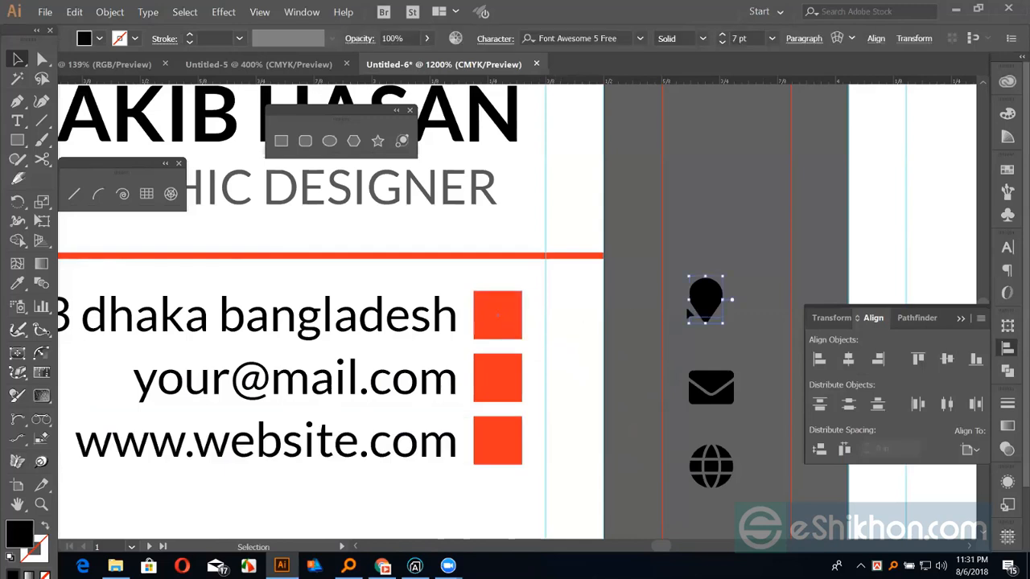
pyautogui.keyDown('shift'); pyautogui.click(733, 480); pyautogui.keyUp('shift')
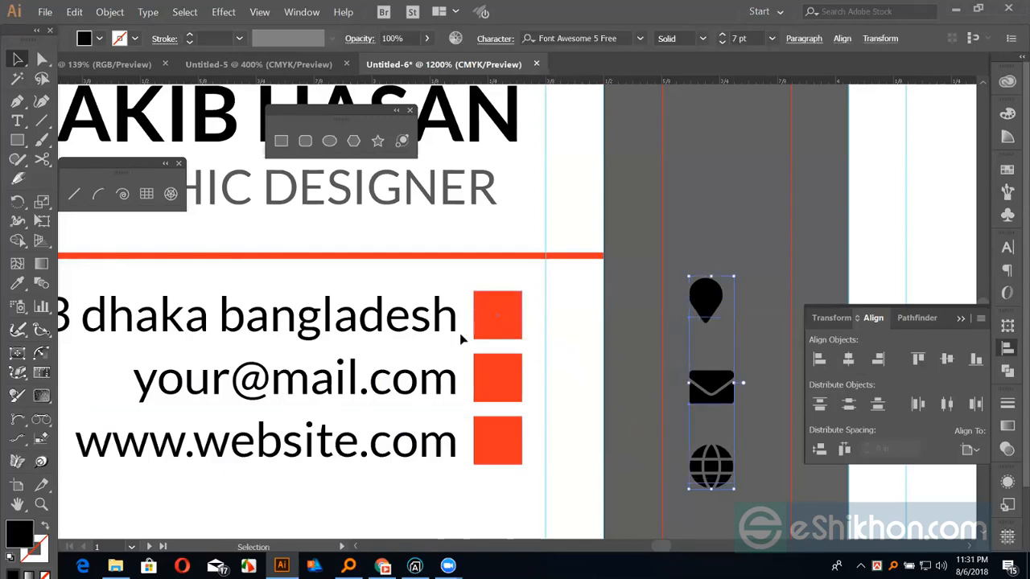
pyautogui.doubleClick(25, 543)
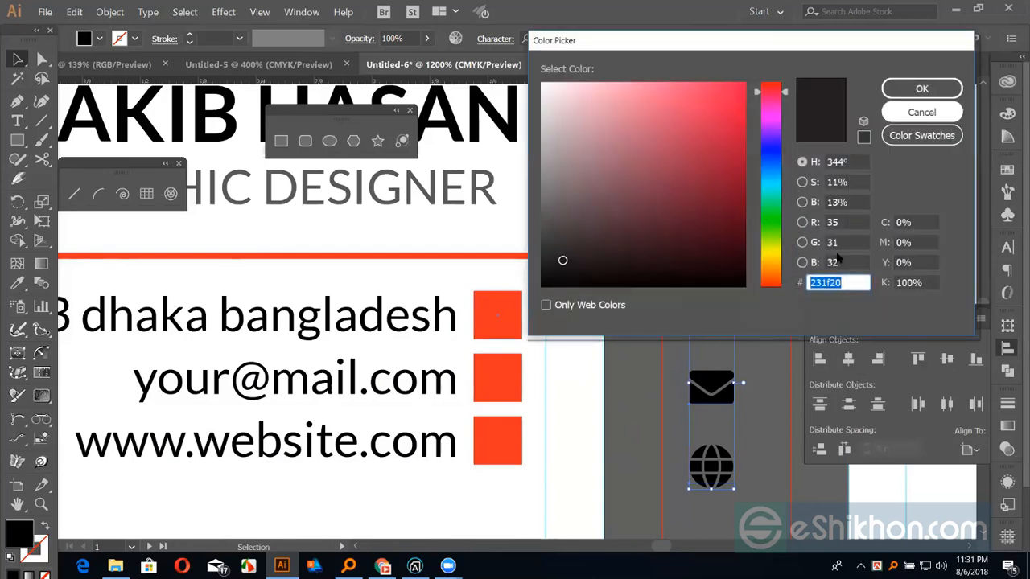
pyautogui.write('f')
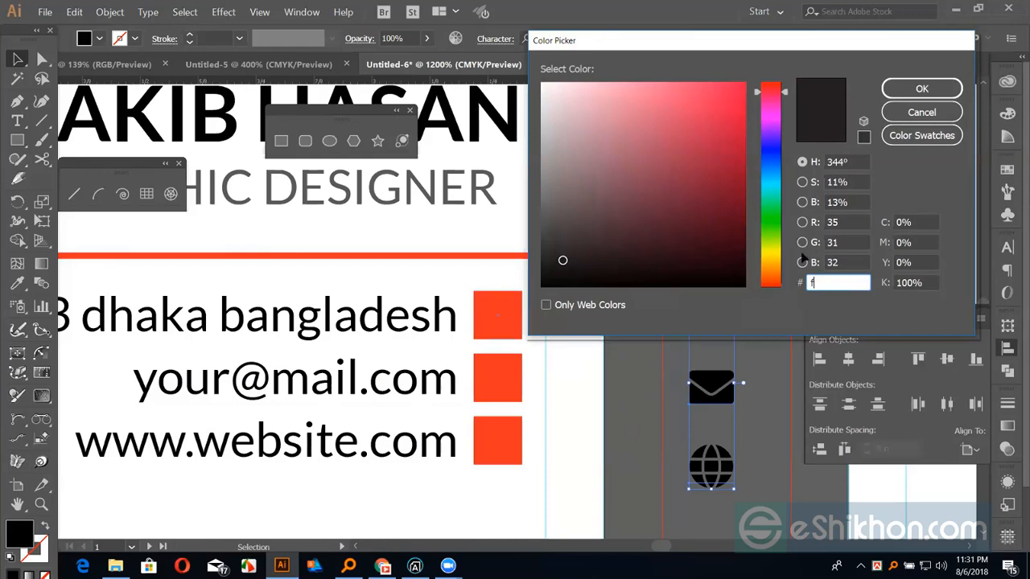
pyautogui.press('Return')
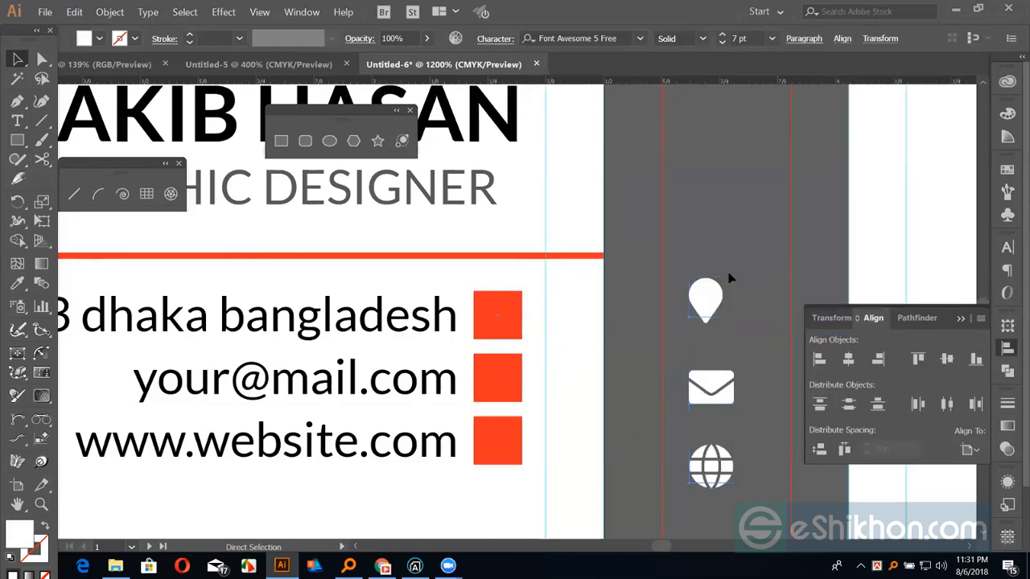
pyautogui.click(743, 259)
# Centre the pin icon on the top red square
pyautogui.click(705, 302)
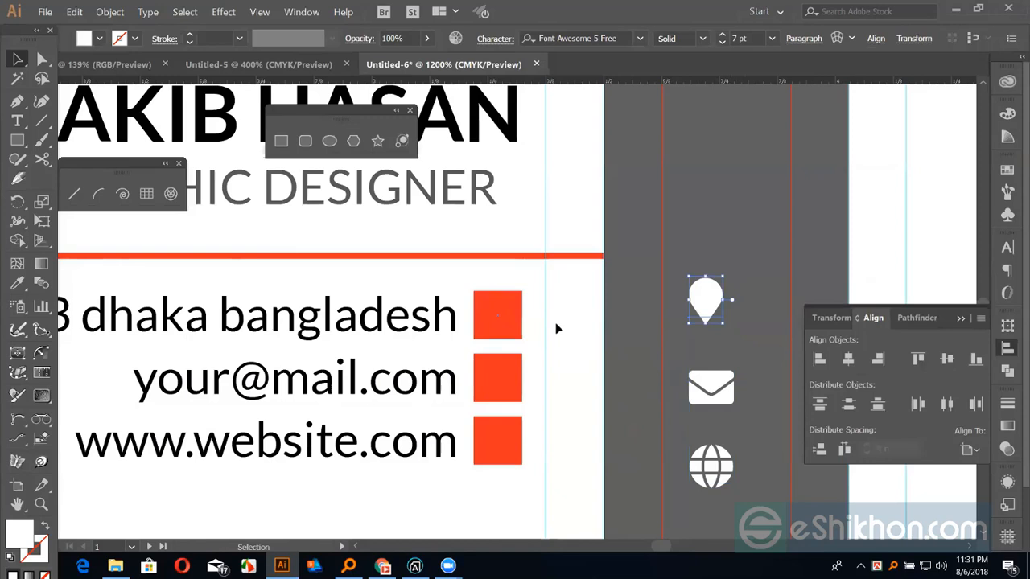
pyautogui.keyDown('shift'); pyautogui.click(509, 326); pyautogui.keyUp('shift')
pyautogui.click(509, 326)
pyautogui.click(851, 360)
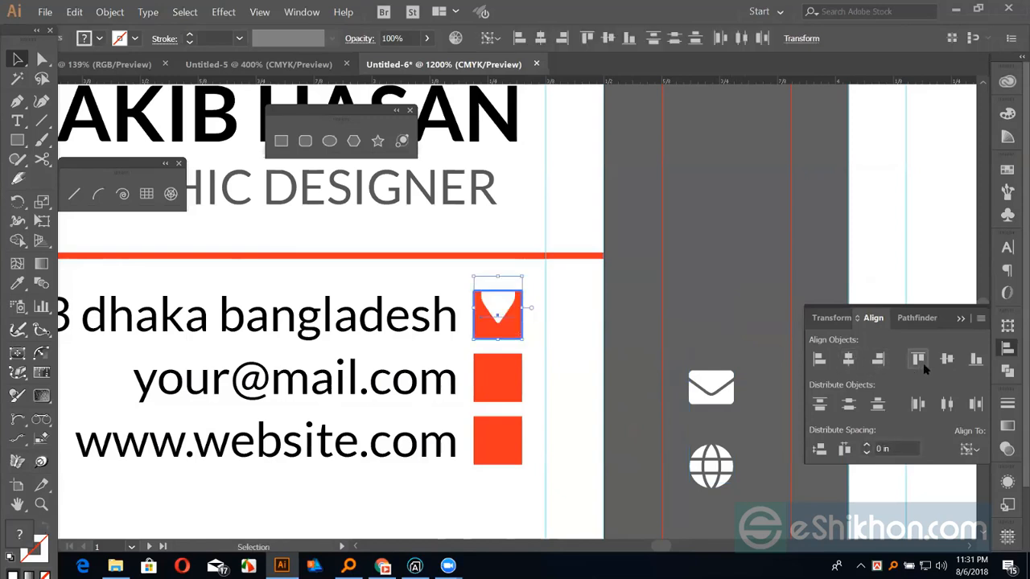
pyautogui.click(947, 362)
pyautogui.click(746, 257)
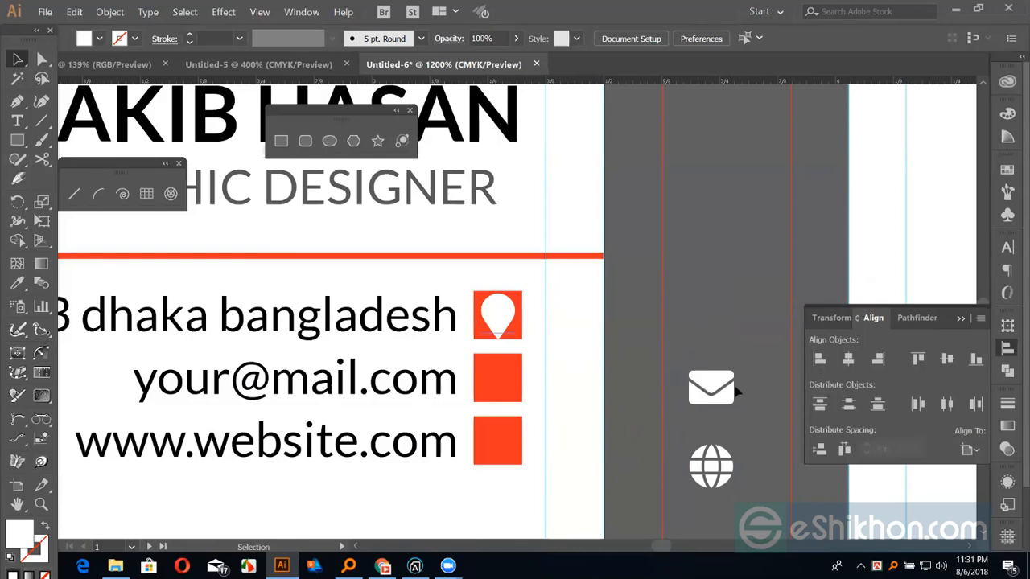
# Shrink the three icons to 5 pt font size
pyautogui.hotkey('ctrl', 'z')
pyautogui.keyDown('shift'); pyautogui.click(700, 392); pyautogui.keyUp('shift')
pyautogui.keyDown('shift'); pyautogui.click(711, 467); pyautogui.keyUp('shift')
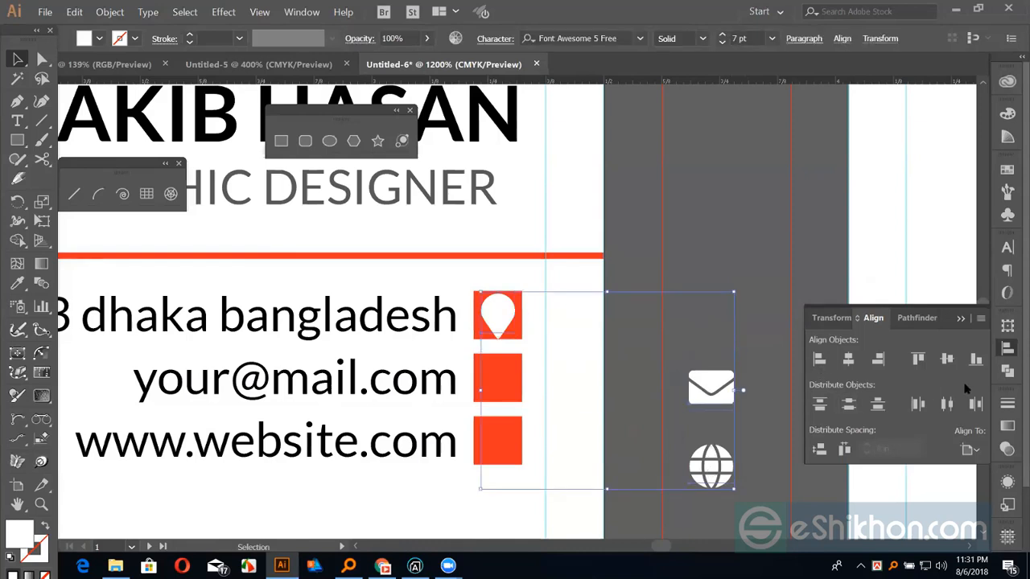
pyautogui.hotkey('ctrl', 't')
pyautogui.click(884, 333)
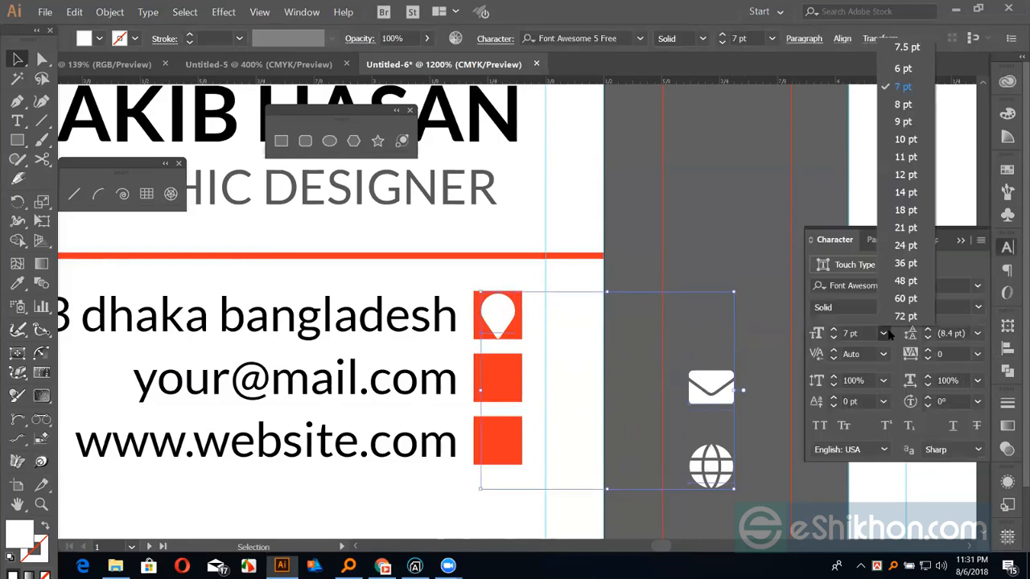
pyautogui.click(902, 69)
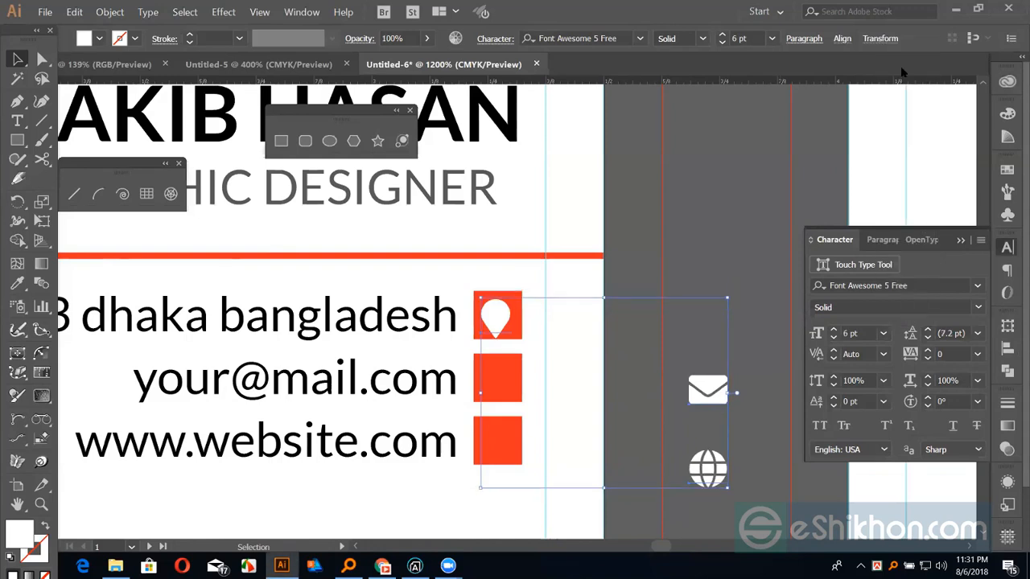
pyautogui.click(868, 331)
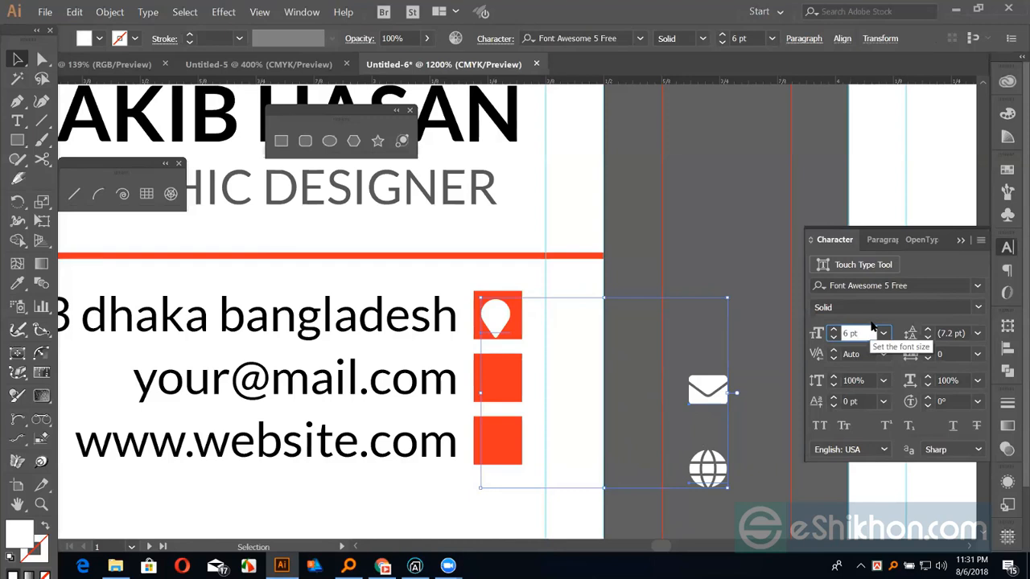
pyautogui.press('Down')
pyautogui.click(665, 314)
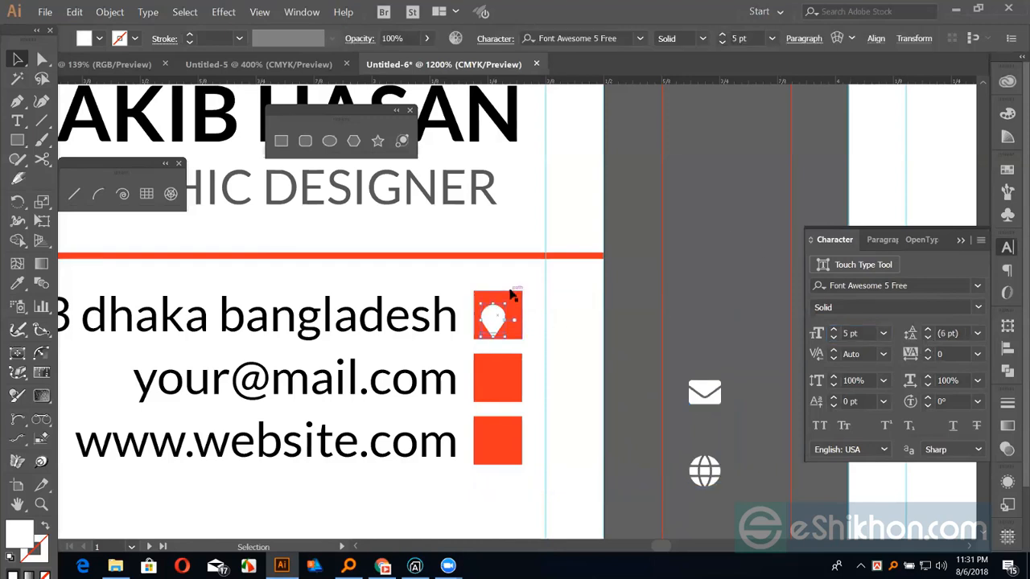
pyautogui.click(512, 297)
# Convert the three icon glyphs to outlines
pyautogui.click(632, 306)
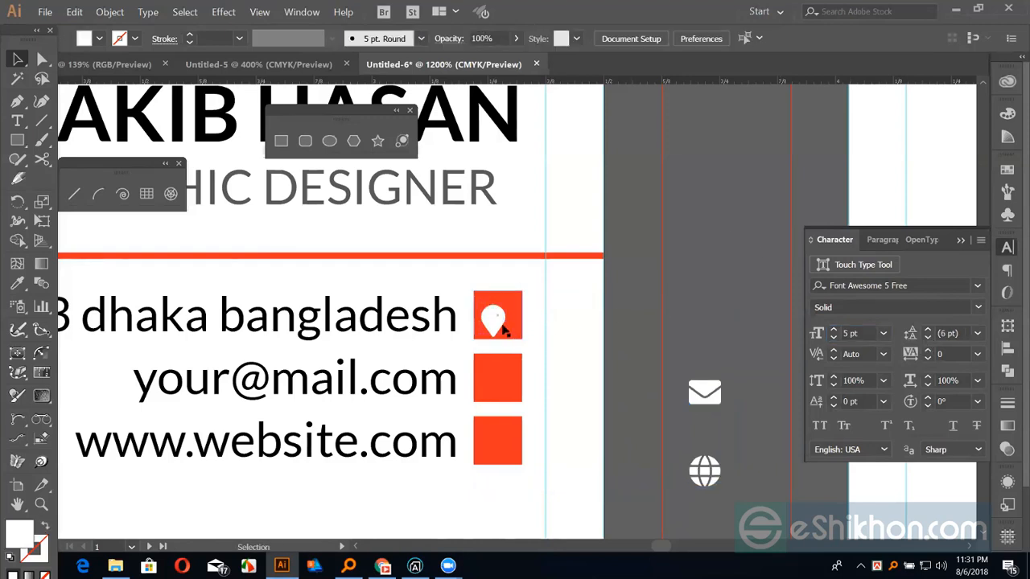
pyautogui.click(495, 322)
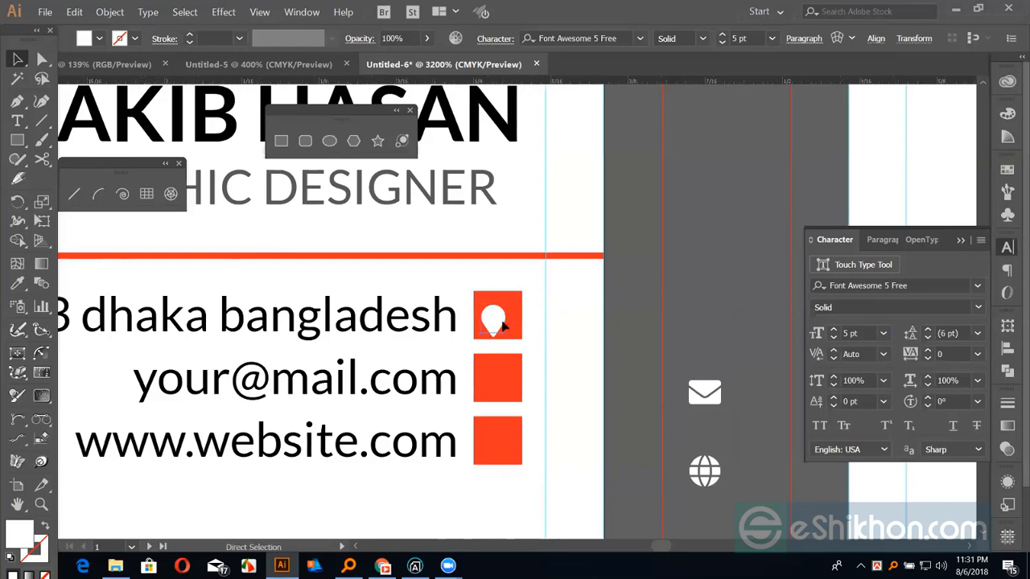
pyautogui.scroll(3, 503, 322)
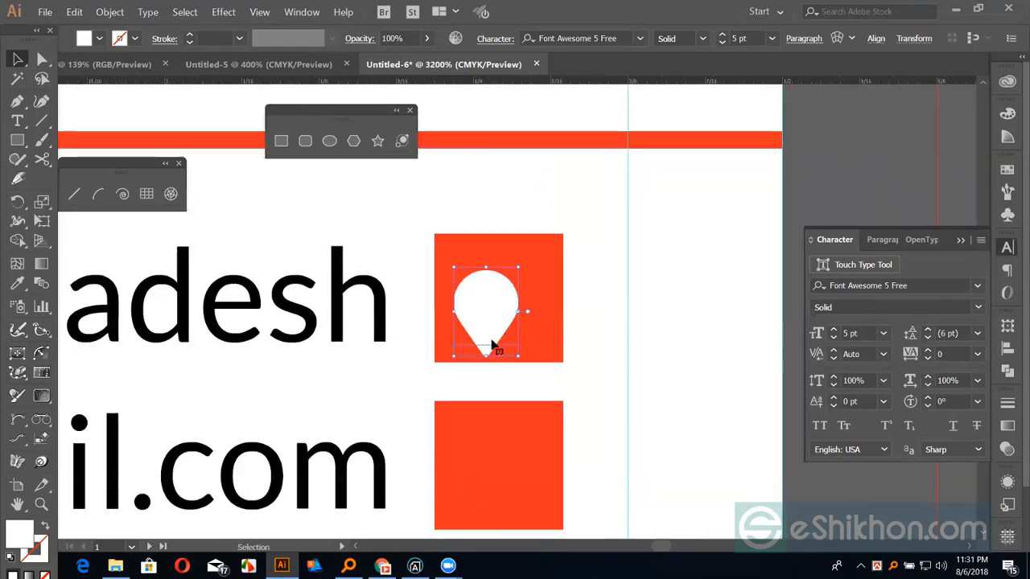
pyautogui.scroll(-2, 496, 338)
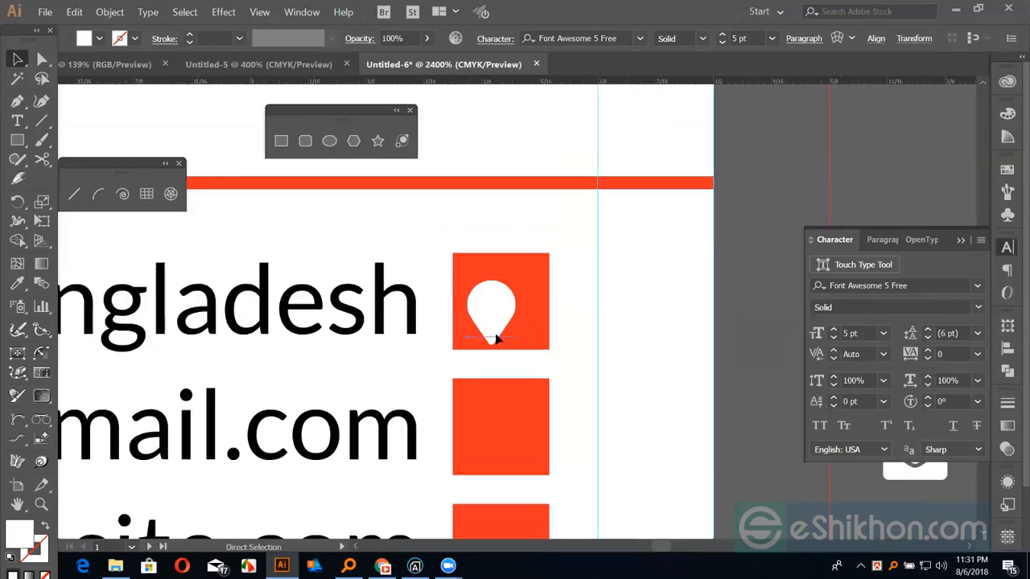
pyautogui.moveTo(517, 305); pyautogui.dragTo(398, 277)
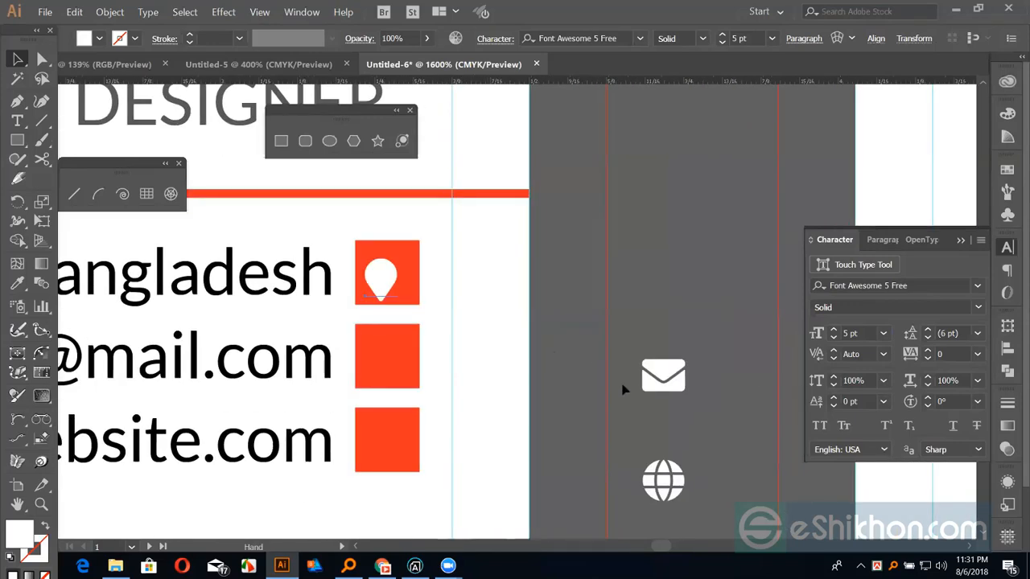
pyautogui.keyDown('shift'); pyautogui.click(667, 384); pyautogui.keyUp('shift')
pyautogui.keyDown('shift'); pyautogui.click(665, 488); pyautogui.keyUp('shift')
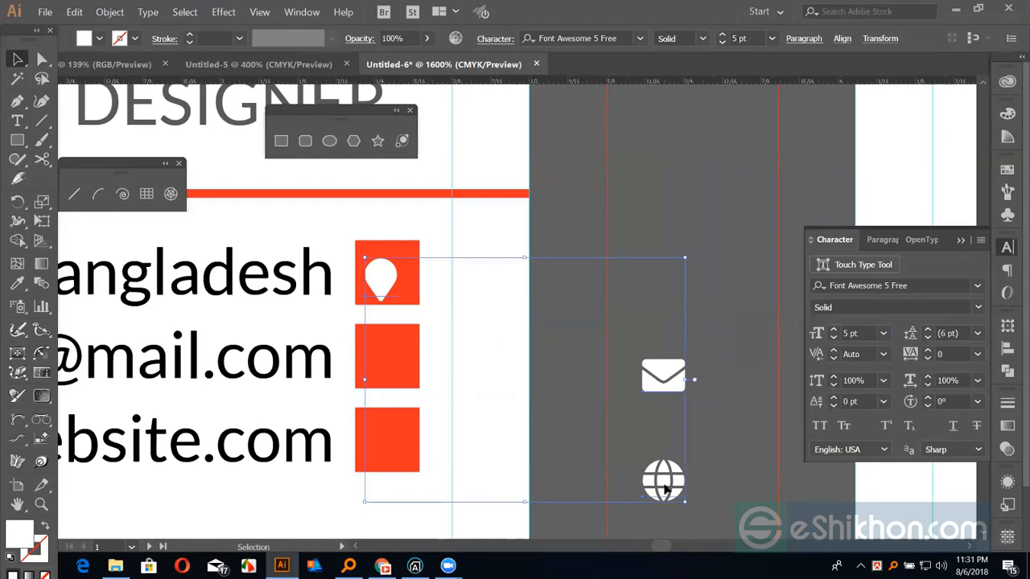
pyautogui.hotkey('ctrl', 'shift', 'o')
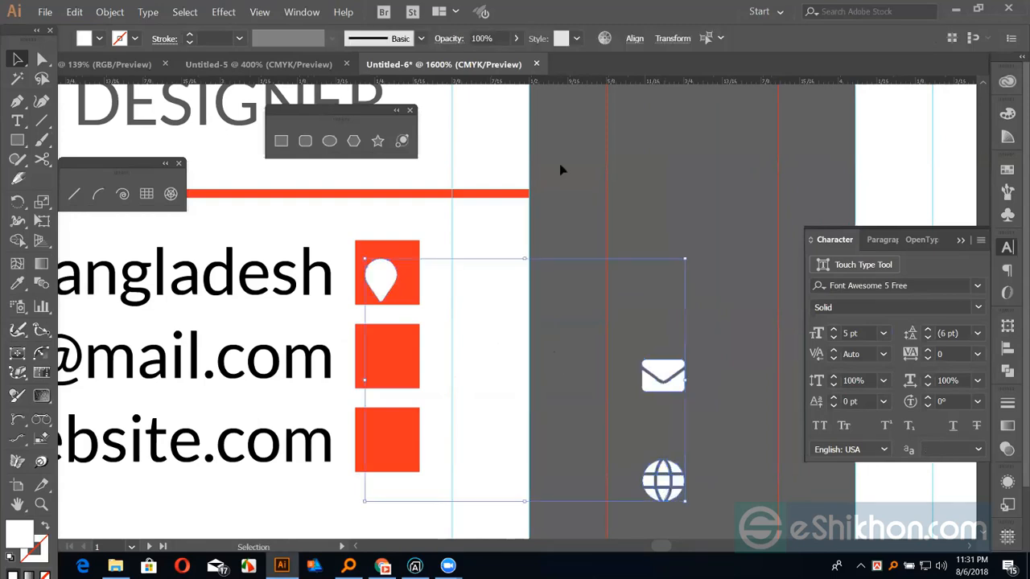
pyautogui.click(666, 220)
# Centre the pin and envelope icons on their red squares
pyautogui.keyDown('shift'); pyautogui.click(395, 274); pyautogui.keyUp('shift')
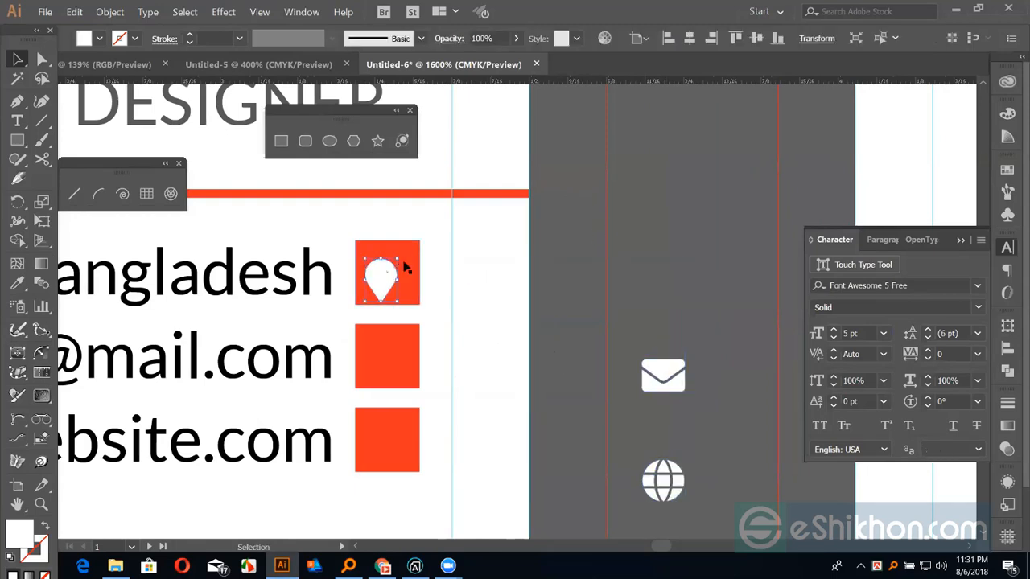
pyautogui.keyDown('shift'); pyautogui.click(406, 268); pyautogui.keyUp('shift')
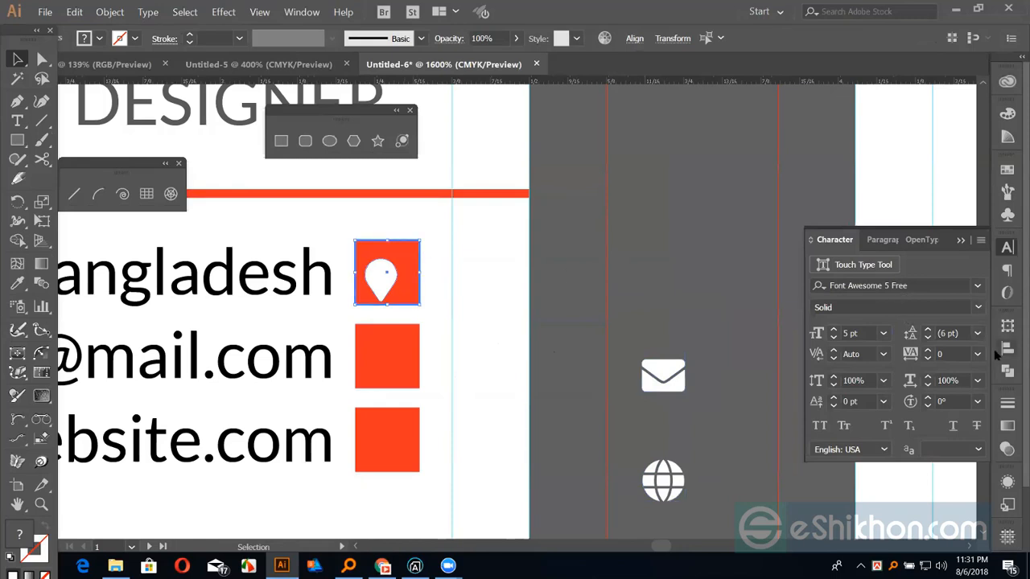
pyautogui.click(1008, 348)
pyautogui.click(946, 359)
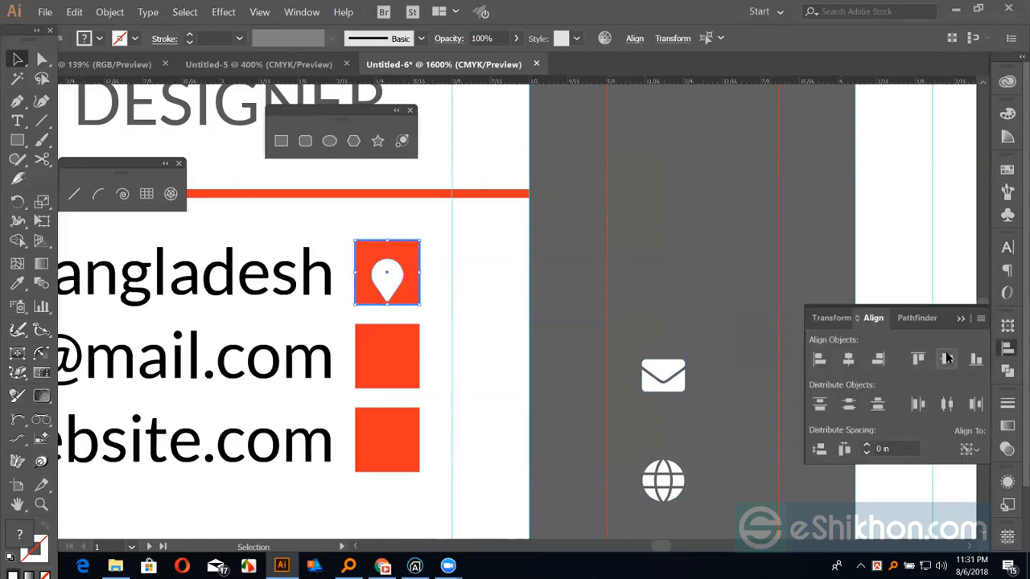
pyautogui.click(593, 268)
pyautogui.click(410, 368)
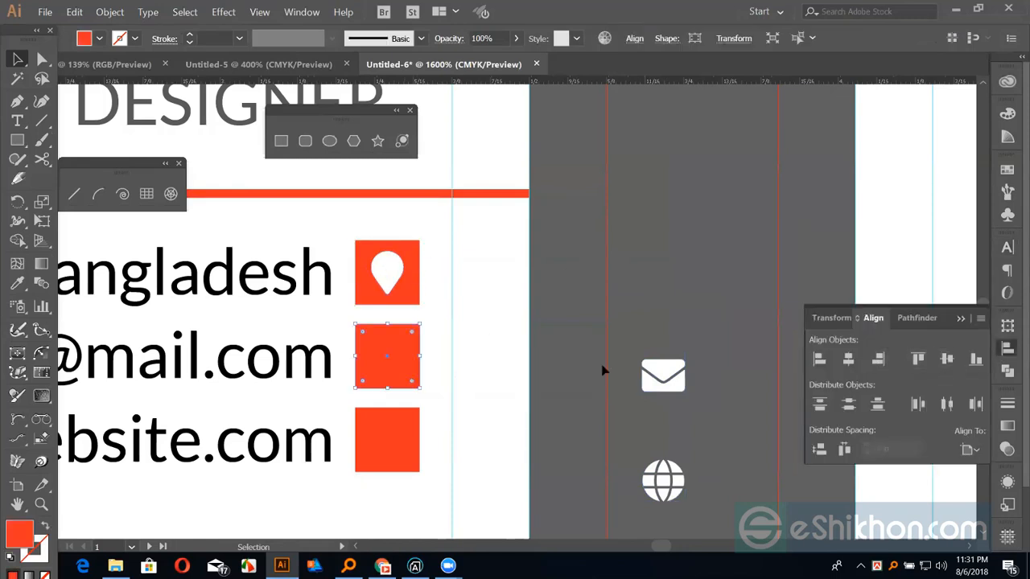
pyautogui.keyDown('shift'); pyautogui.click(658, 374); pyautogui.keyUp('shift')
pyautogui.click(398, 356)
pyautogui.click(850, 359)
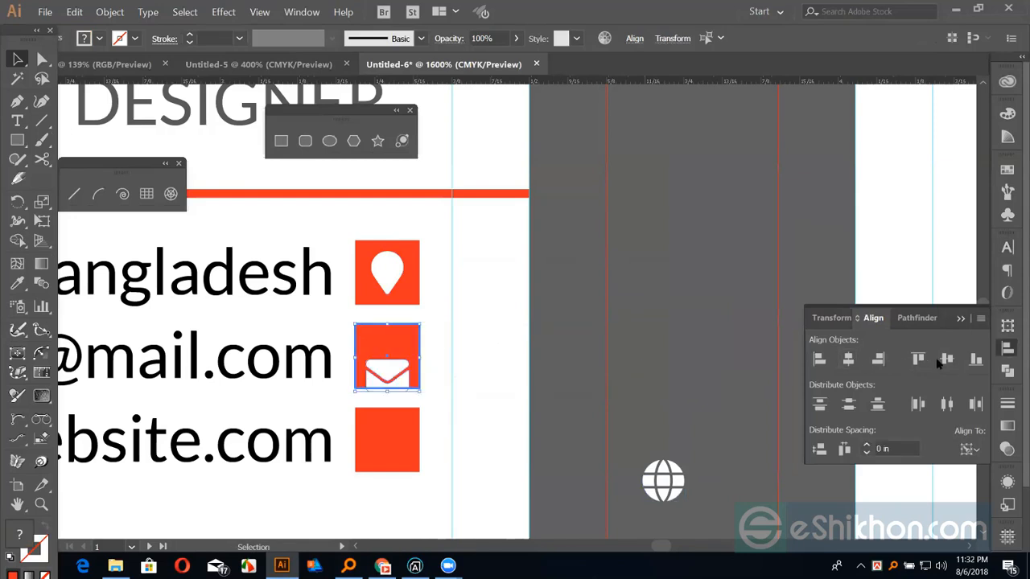
pyautogui.click(947, 359)
pyautogui.click(728, 304)
# Centre the globe icon on the bottom red square
pyautogui.click(402, 465)
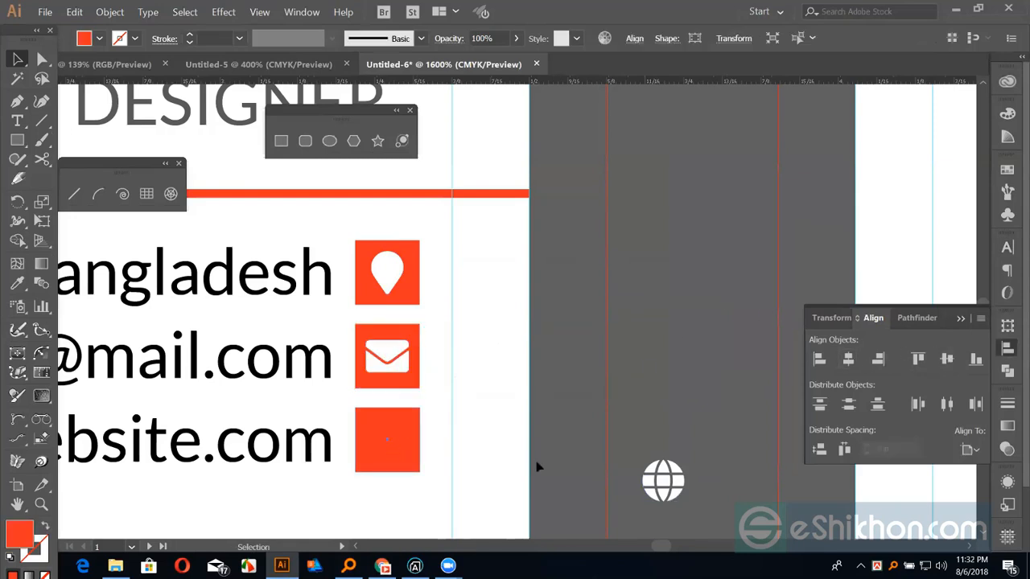
pyautogui.keyDown('shift'); pyautogui.click(684, 489); pyautogui.keyUp('shift')
pyautogui.click(405, 449)
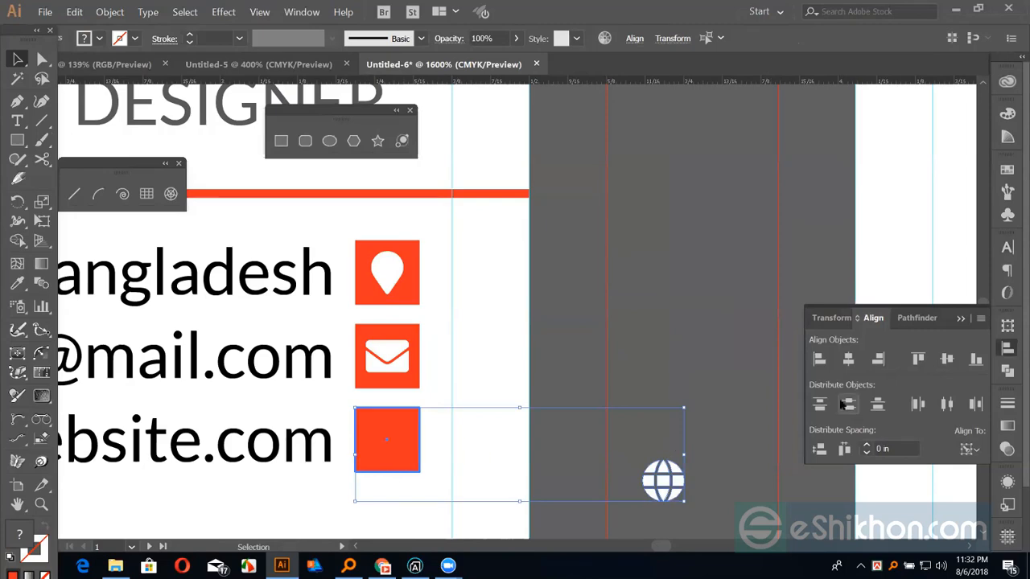
pyautogui.click(849, 360)
pyautogui.click(946, 358)
pyautogui.click(728, 346)
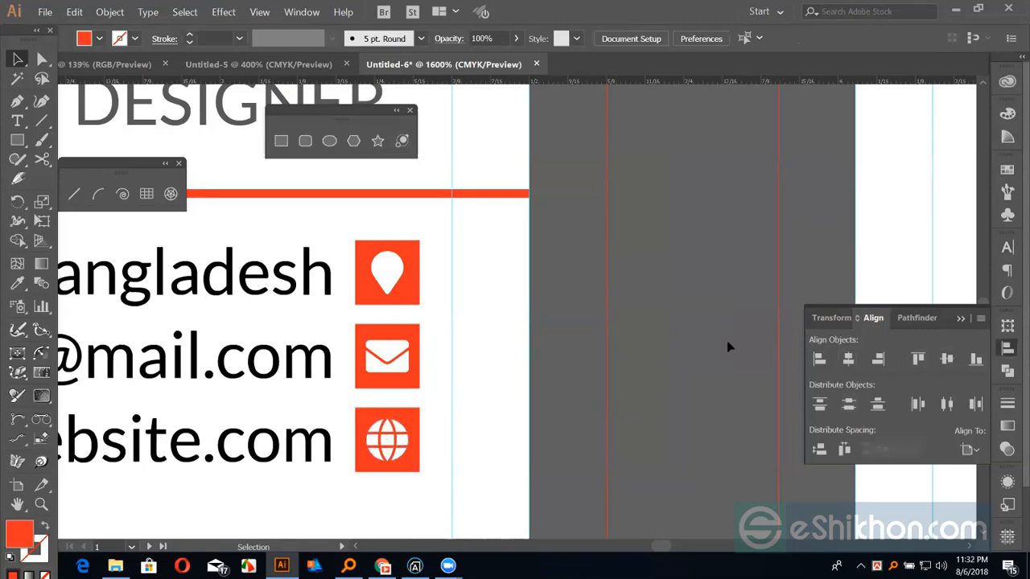
pyautogui.hotkey('ctrl', '-')
pyautogui.hotkey('ctrl', '-')
pyautogui.hotkey('ctrl', '-')
# Draw a red band across the top edge of the front card
pyautogui.moveTo(557, 302); pyautogui.dragTo(653, 381)
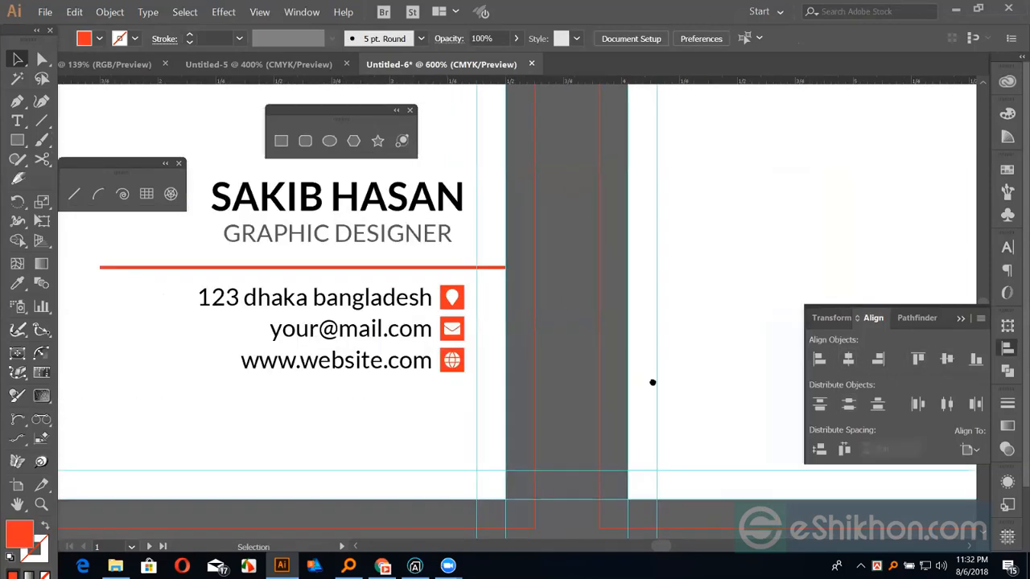
pyautogui.hotkey('ctrl', '-')
pyautogui.hotkey('ctrl', '-')
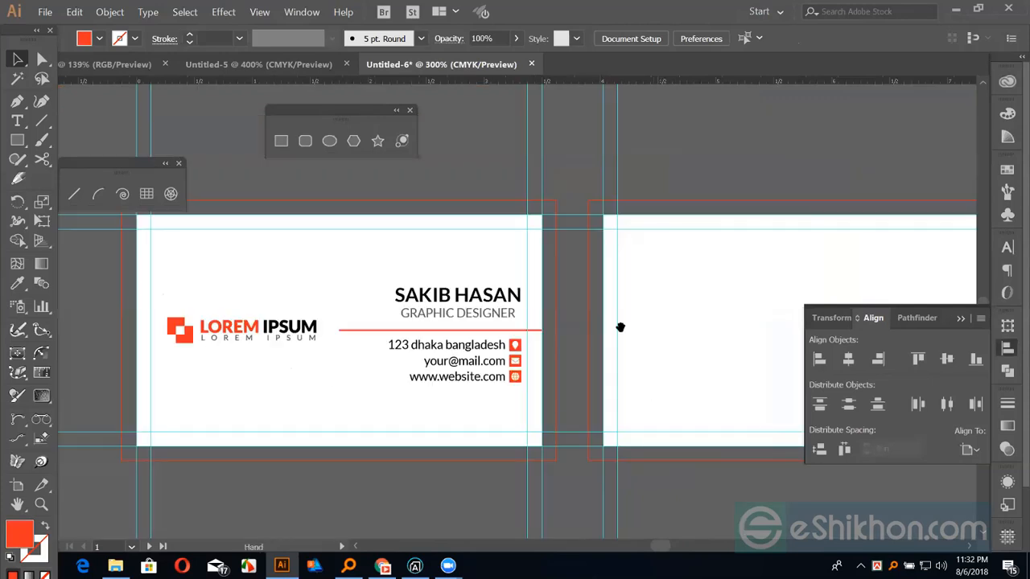
pyautogui.moveTo(619, 324); pyautogui.dragTo(642, 322)
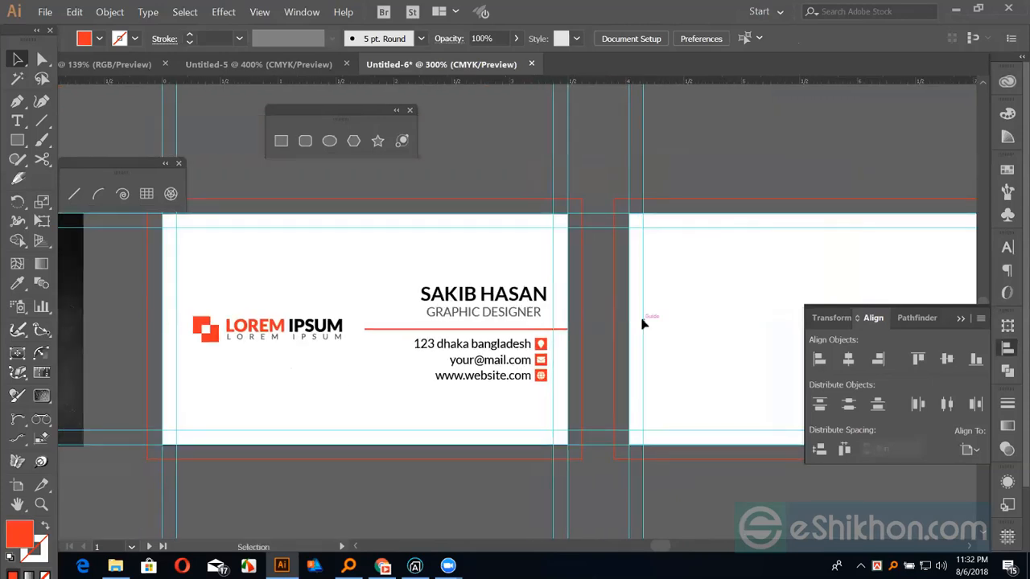
pyautogui.moveTo(613, 286); pyautogui.dragTo(641, 286)
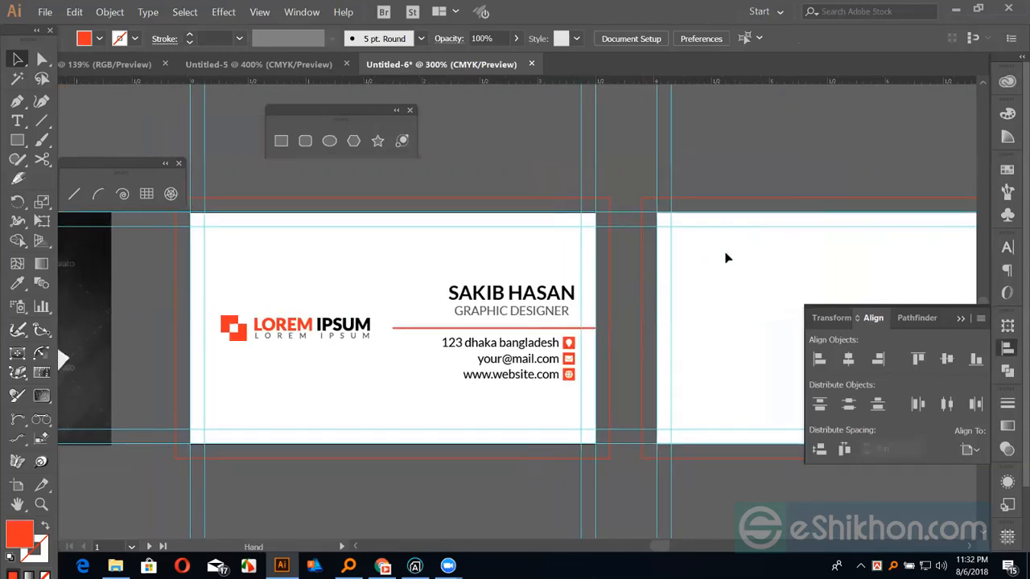
pyautogui.click(960, 319)
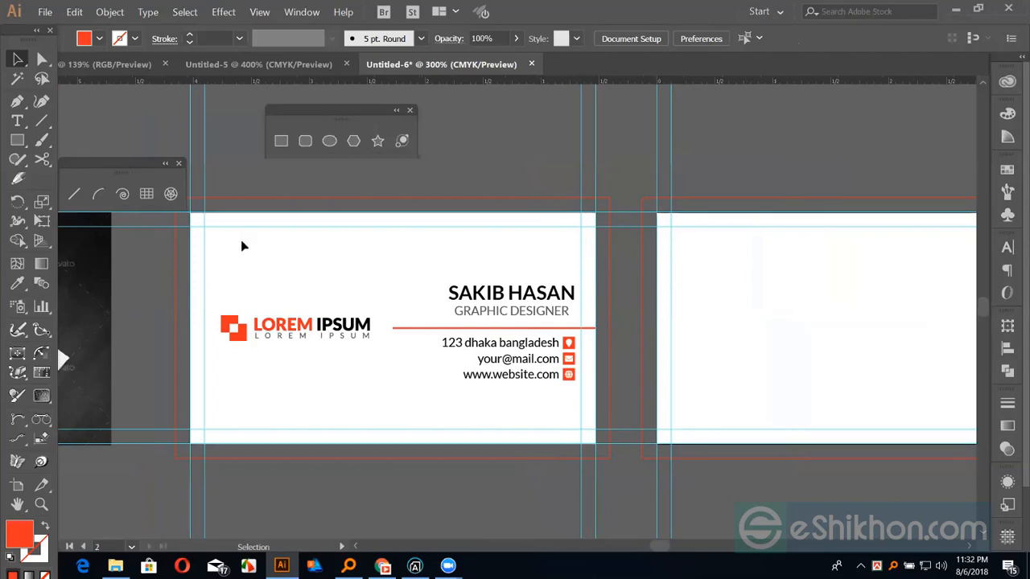
pyautogui.press('m')
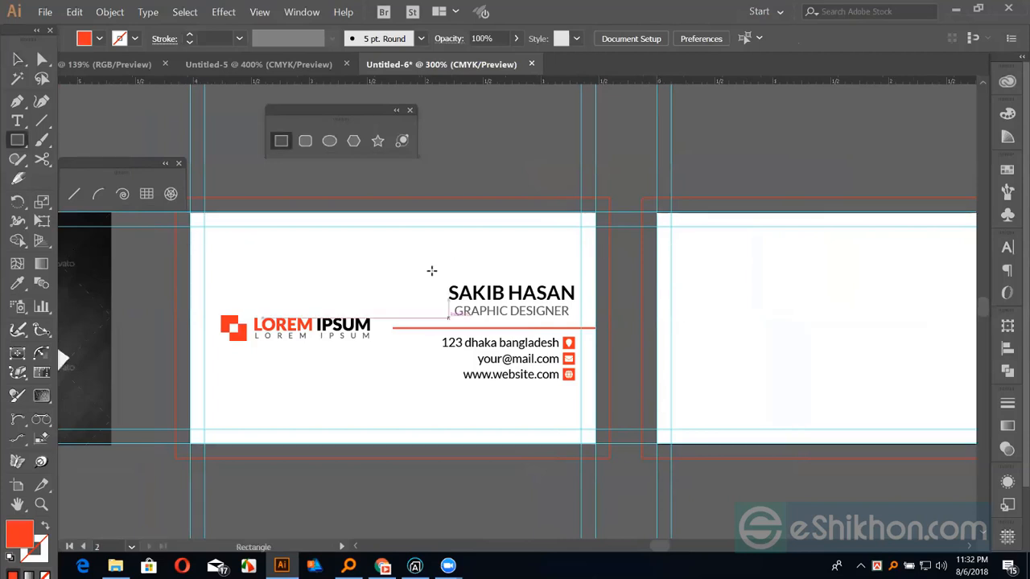
pyautogui.moveTo(642, 294); pyautogui.dragTo(693, 298)
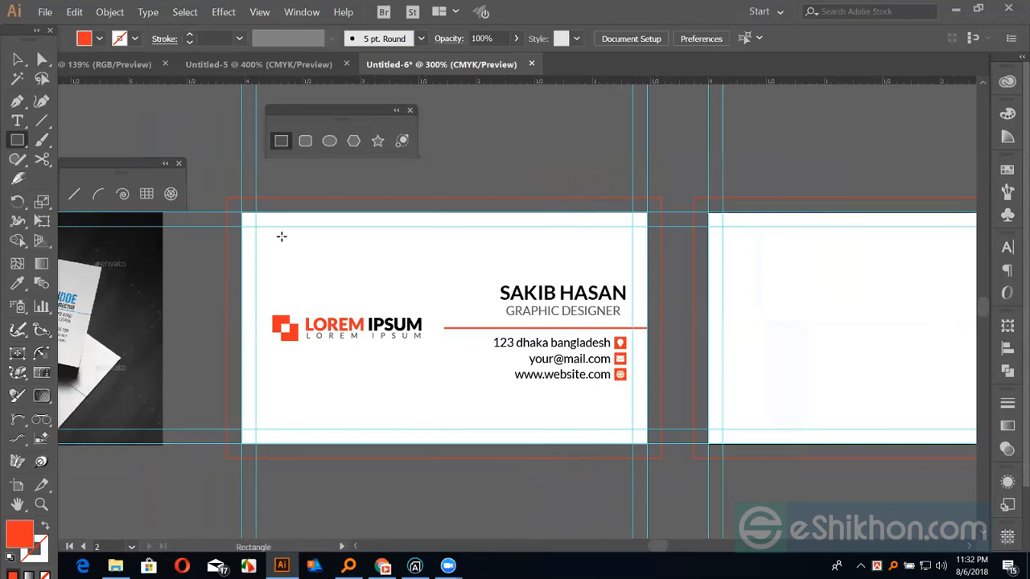
pyautogui.moveTo(241, 213); pyautogui.dragTo(619, 259)
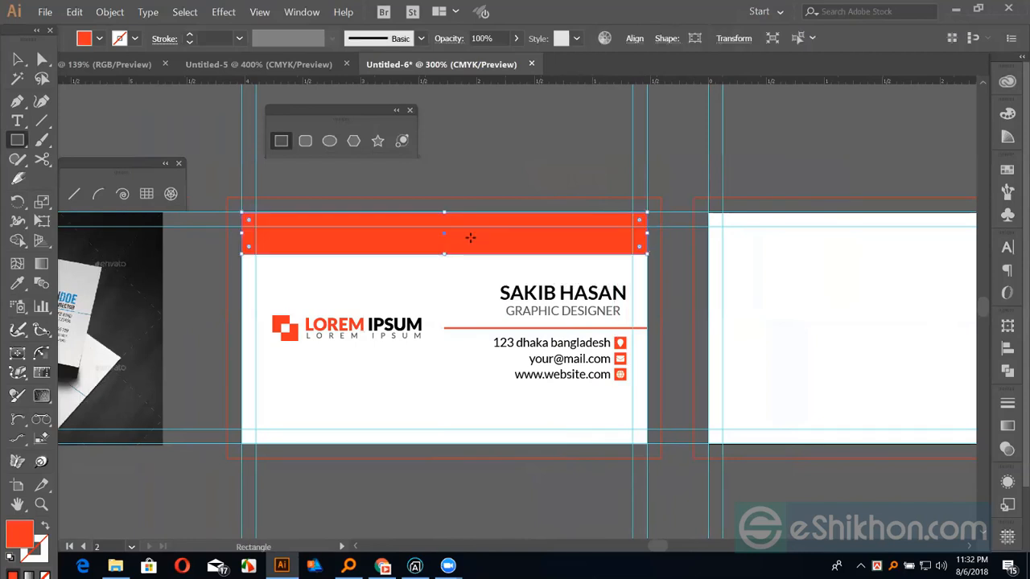
# Copy the red band down to the front card's bottom edge
pyautogui.press('v')
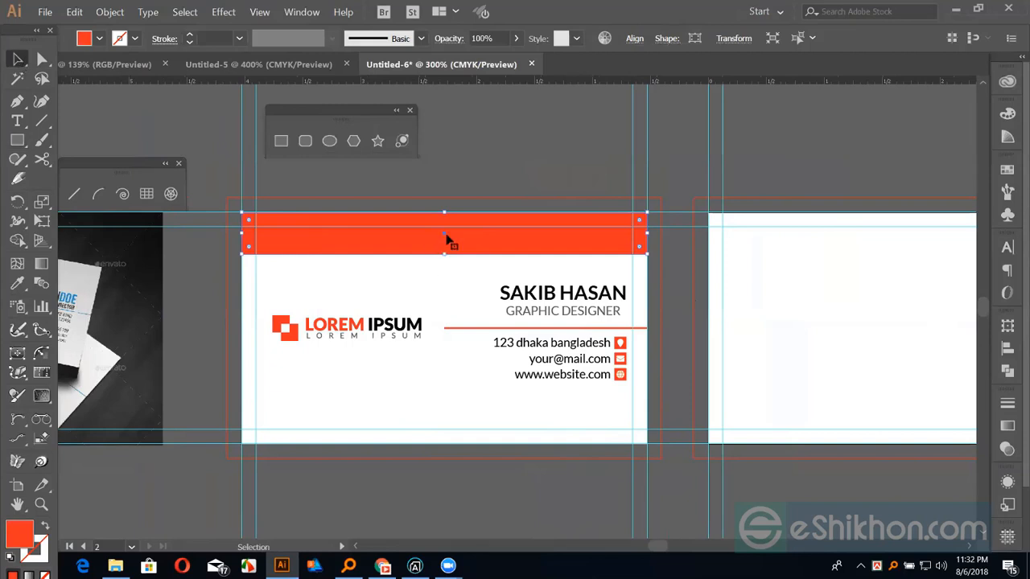
pyautogui.moveTo(448, 243); pyautogui.dragTo(461, 433)
pyautogui.click(721, 349)
pyautogui.moveTo(719, 349); pyautogui.dragTo(762, 350)
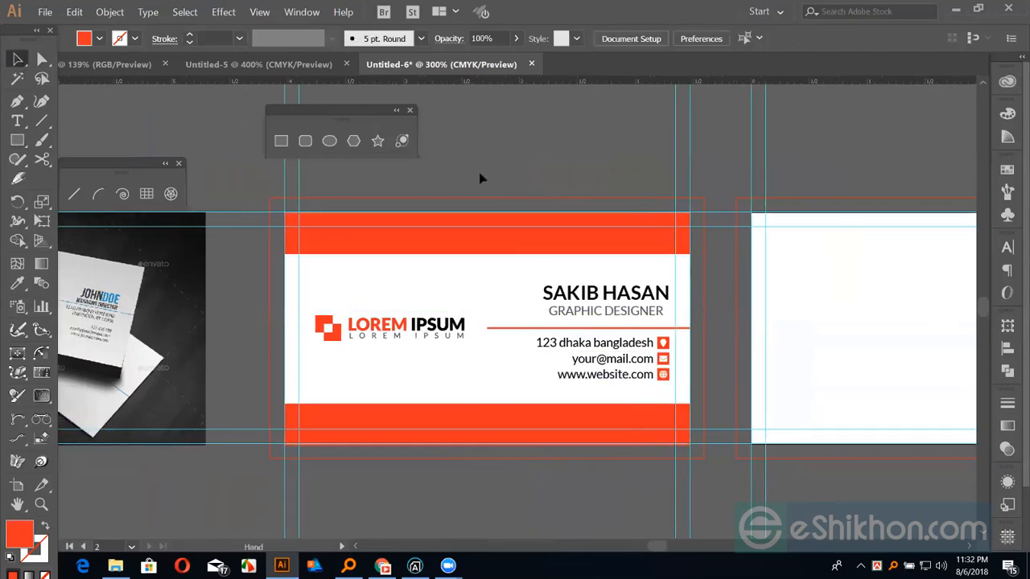
# Copy the LOREM IPSUM logo onto the back card and centre it on that artboard
pyautogui.click(374, 324)
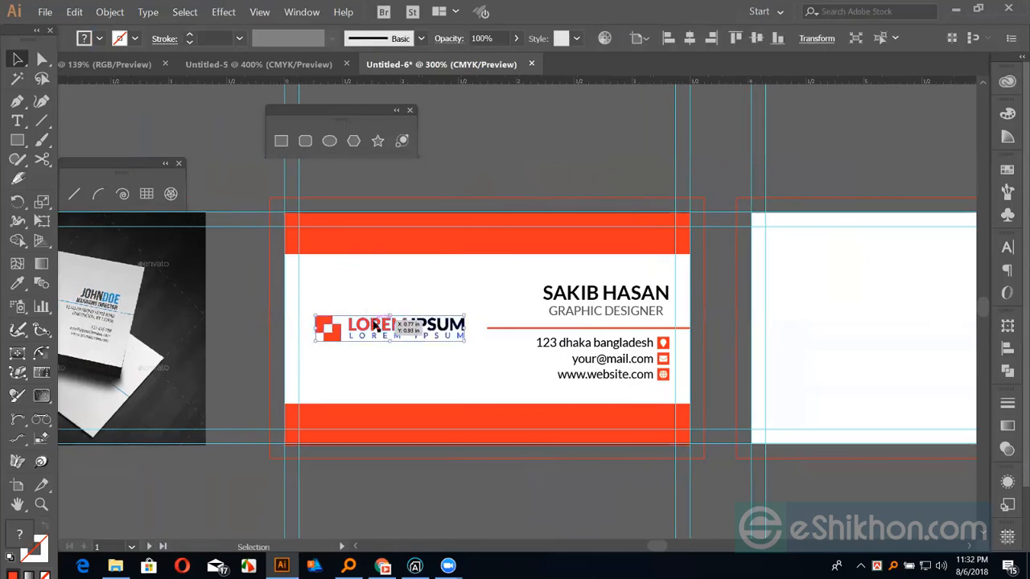
pyautogui.moveTo(375, 324); pyautogui.dragTo(850, 327)
pyautogui.moveTo(609, 394); pyautogui.dragTo(605, 394)
pyautogui.moveTo(854, 396); pyautogui.dragTo(605, 395)
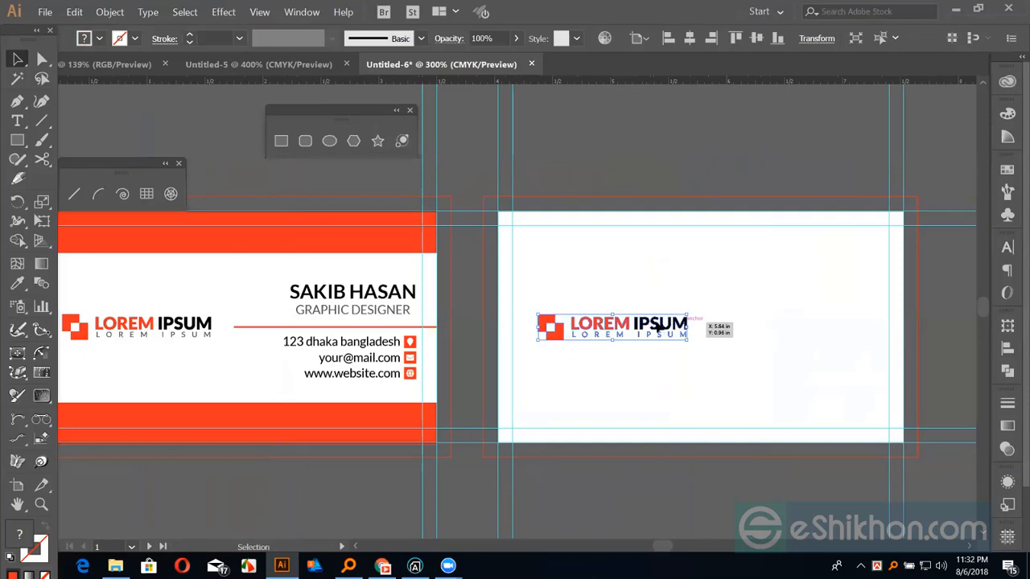
pyautogui.click(658, 327)
pyautogui.click(1007, 347)
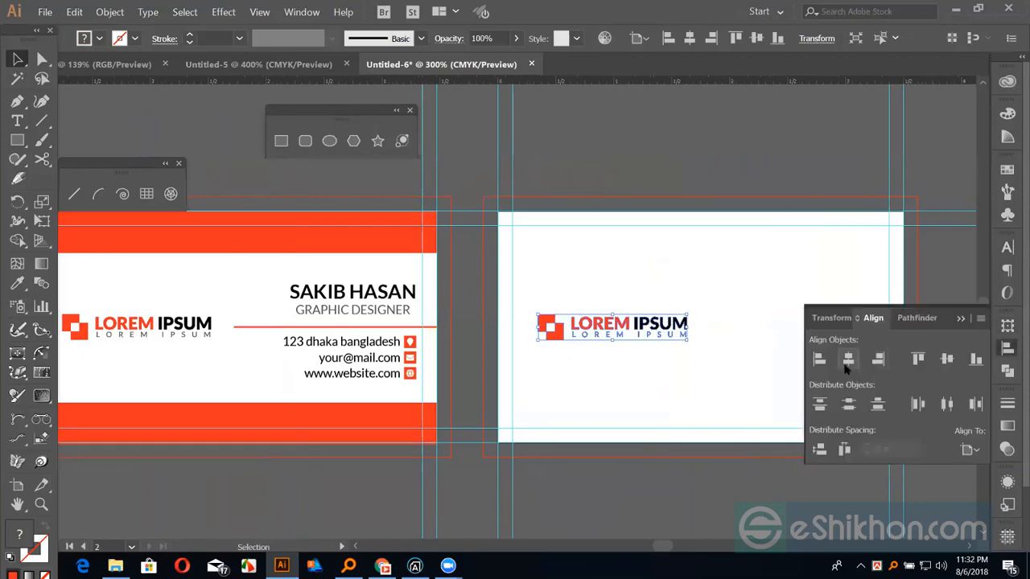
pyautogui.click(848, 359)
pyautogui.click(774, 251)
pyautogui.moveTo(774, 251); pyautogui.dragTo(665, 238)
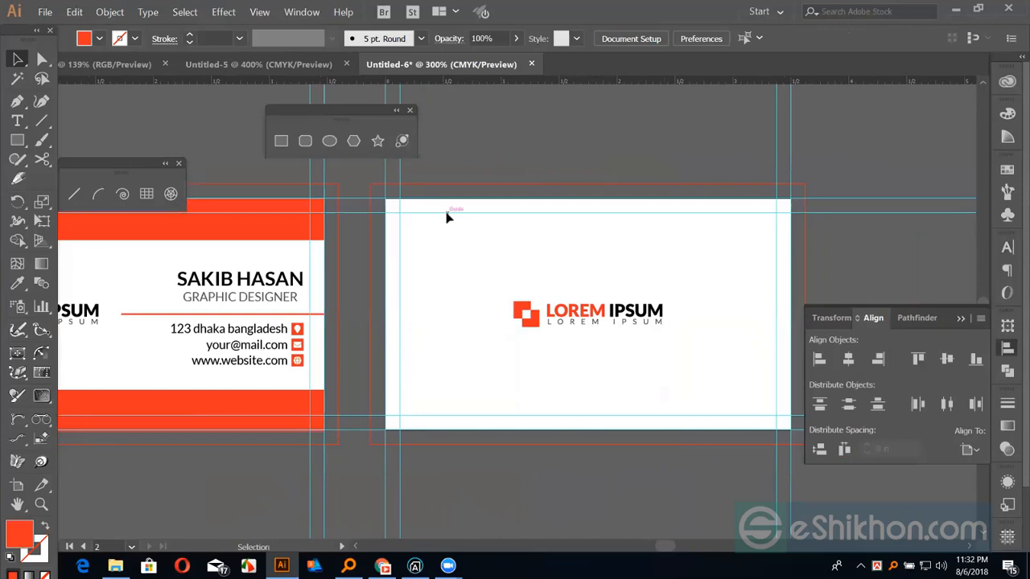
# Cover the back card with a red rectangle behind the logo and make the logo white
pyautogui.press('m')
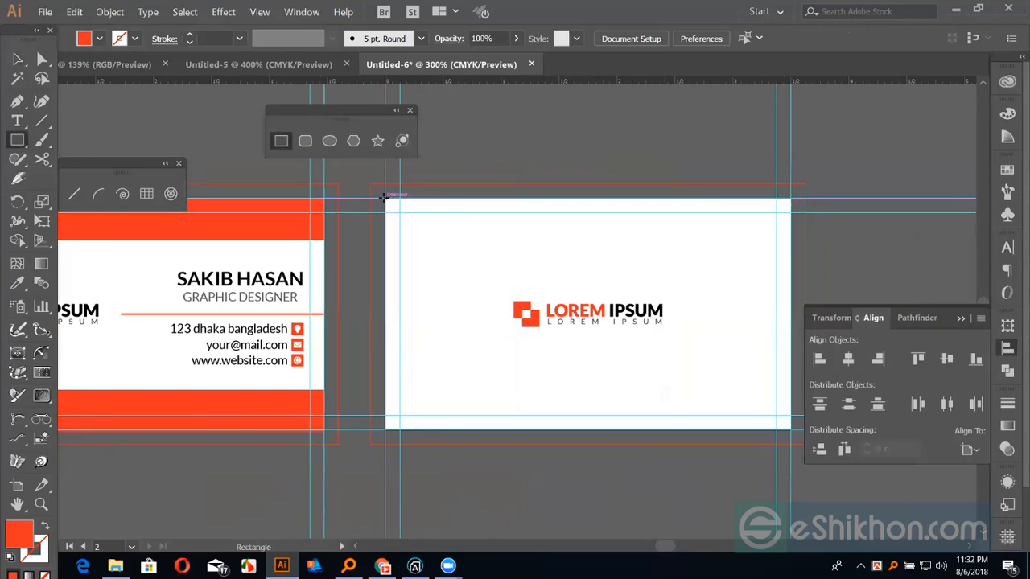
pyautogui.moveTo(391, 207); pyautogui.dragTo(790, 430)
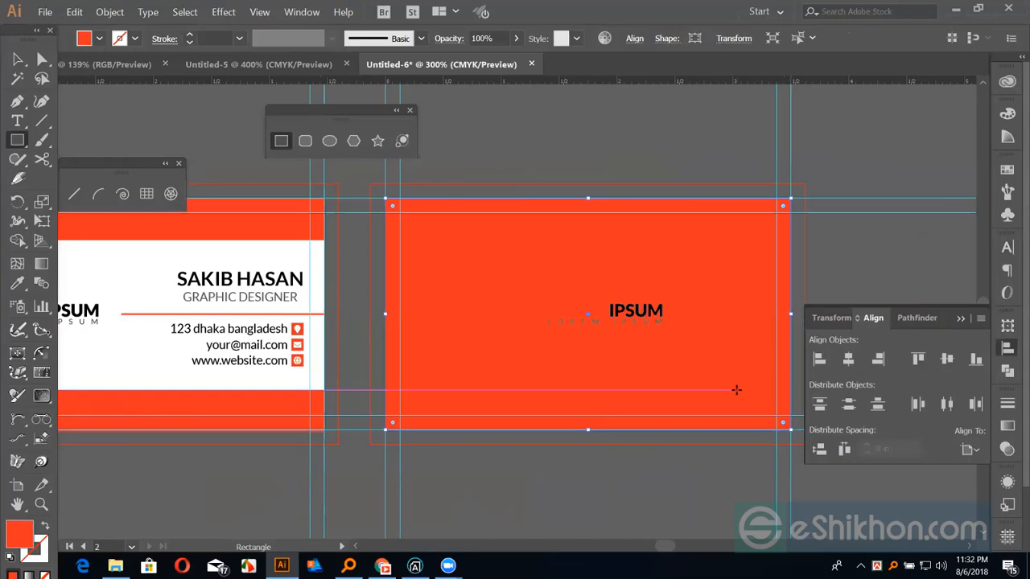
pyautogui.press('v')
pyautogui.click(665, 315)
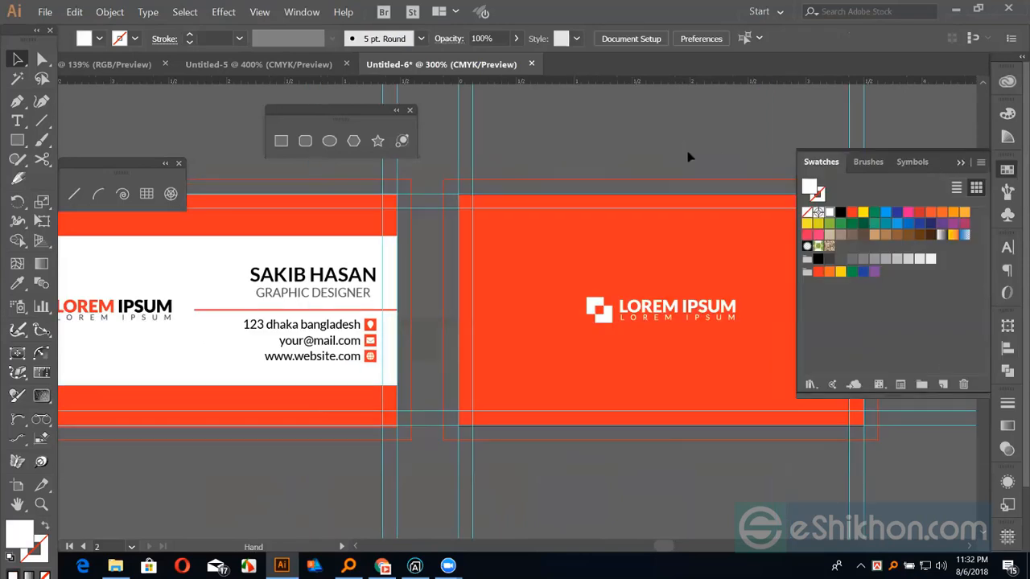
pyautogui.click(708, 156)
pyautogui.hotkey('ctrl', '-')
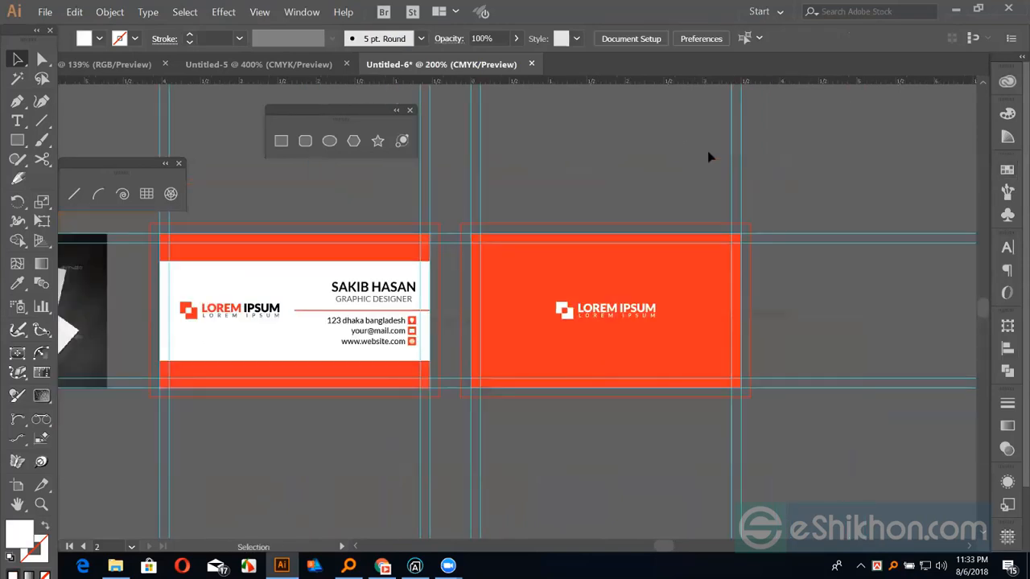
# Centre both finished card sides in the view, then switch to the Font Awesome cheatsheet in Chrome
pyautogui.moveTo(601, 172); pyautogui.dragTo(676, 179)
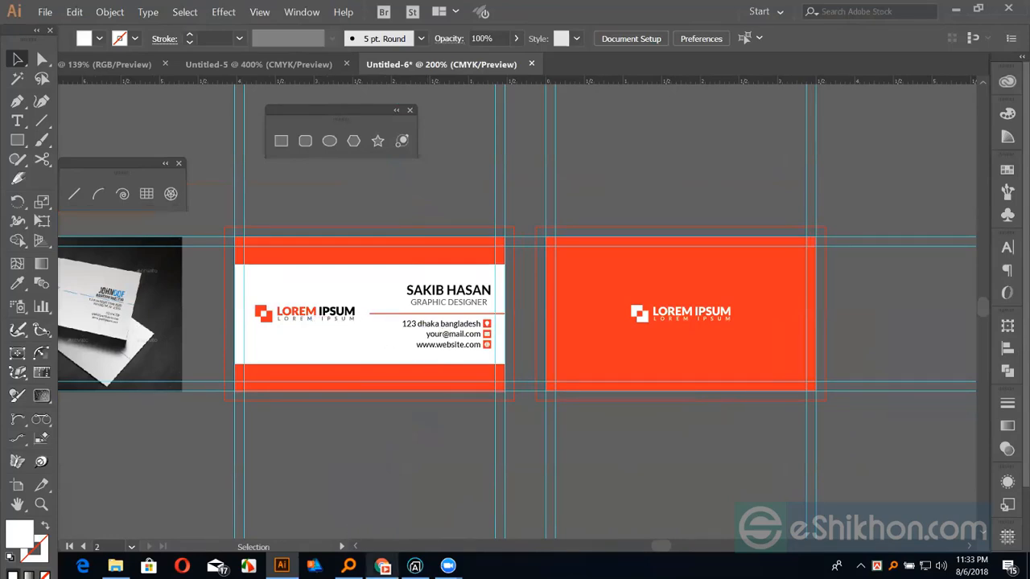
pyautogui.click(383, 566)
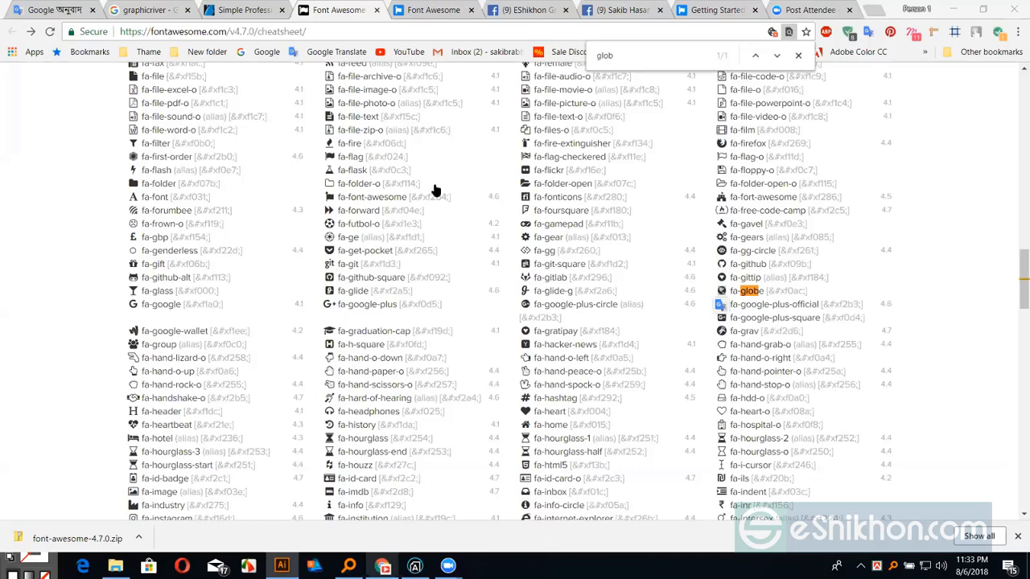
# Browse GraphicRiver's Business Cards listing to the Corporate Business Card Bundle item page
pyautogui.hotkey('ctrl', 'shift', 'Tab')
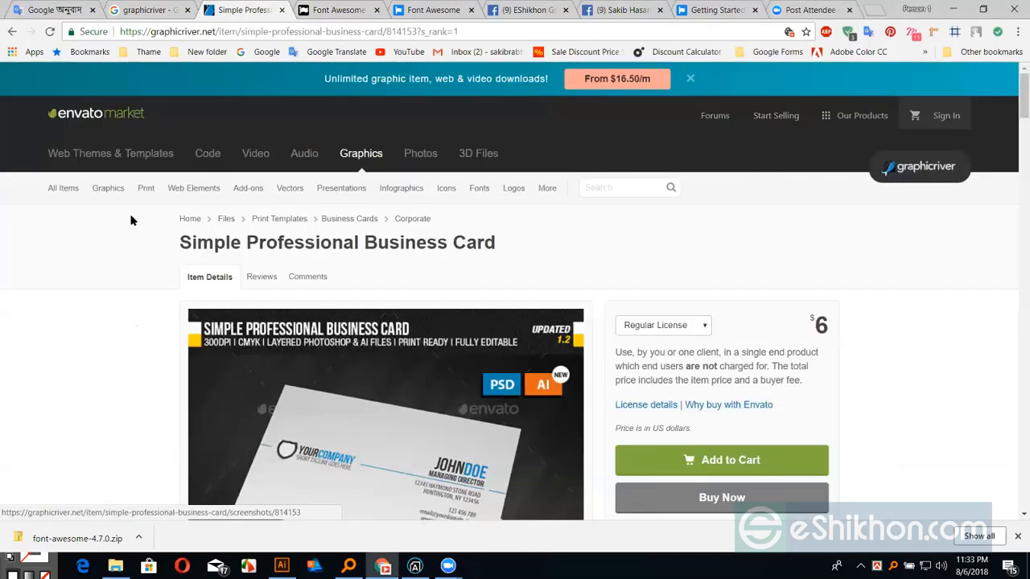
pyautogui.click(346, 219)
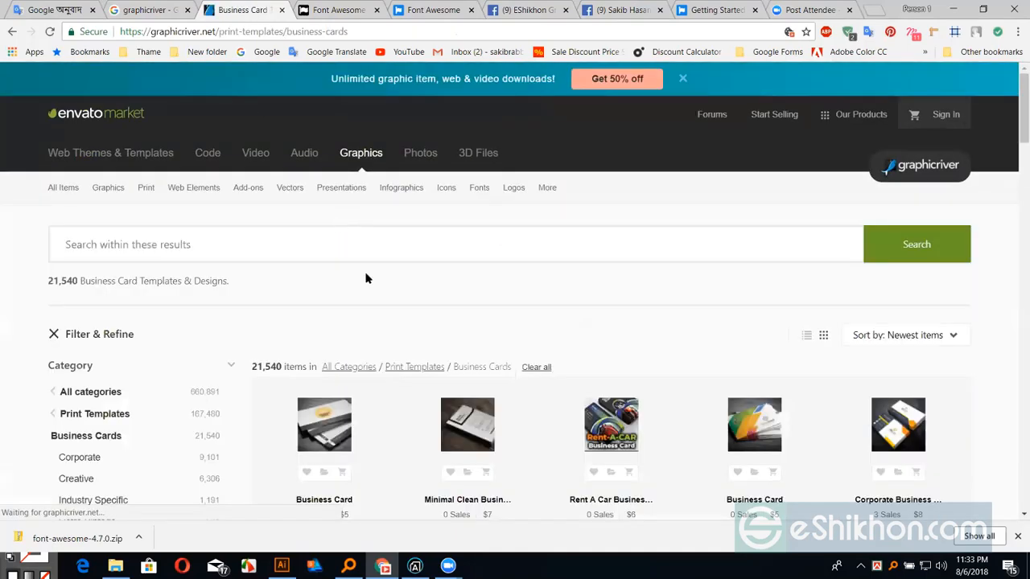
pyautogui.scroll(-2, 778, 318)
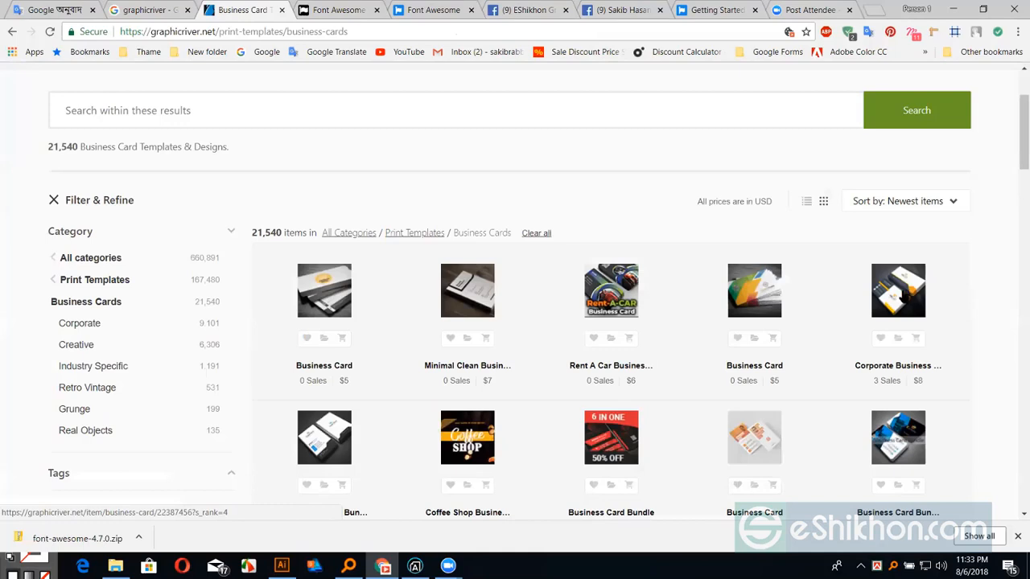
pyautogui.moveTo(900, 296)
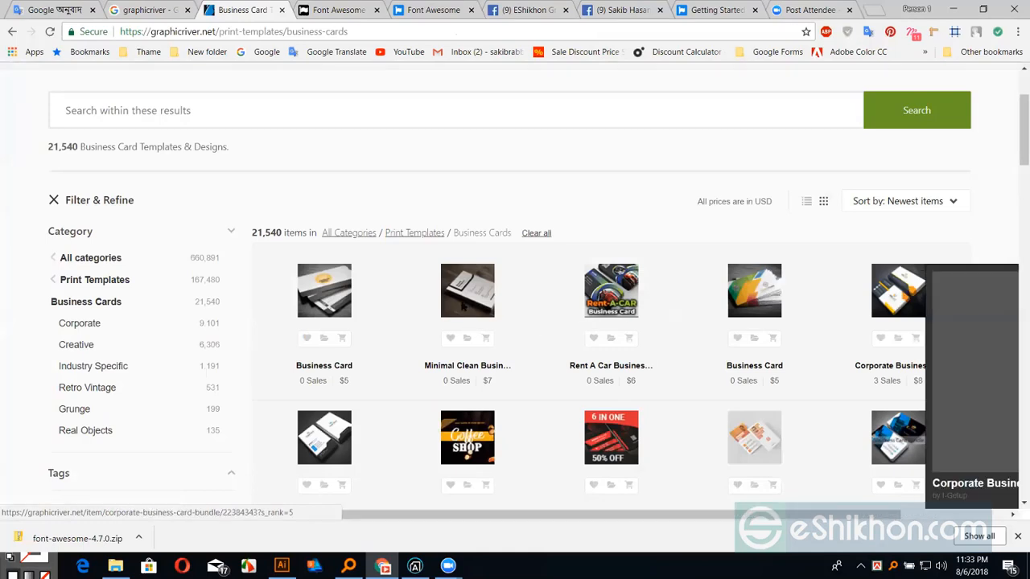
pyautogui.click(435, 278)
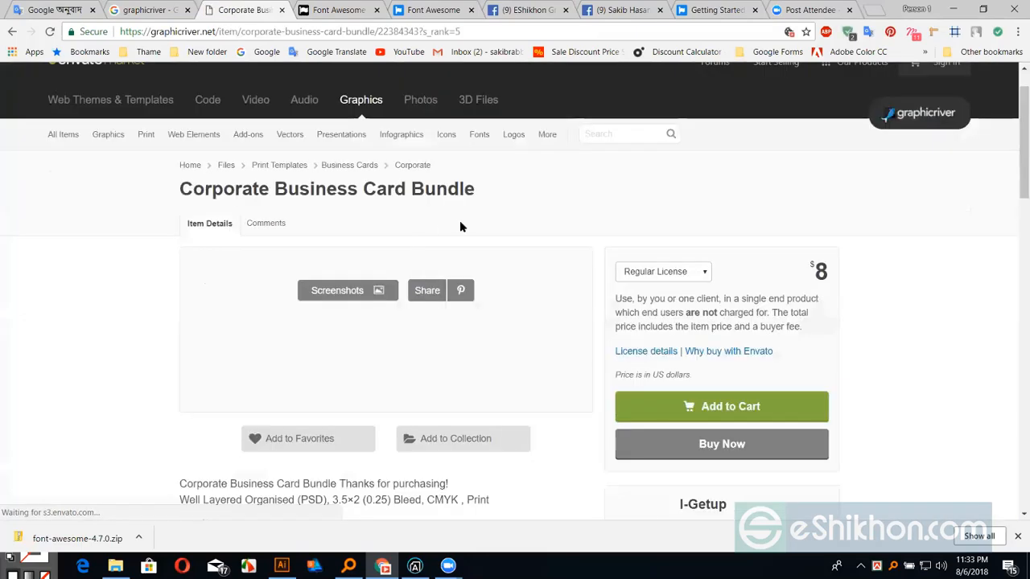
# Reload the bundle page, scroll through its preview designs, and return to Illustrator
pyautogui.scroll(-1, 463, 235)
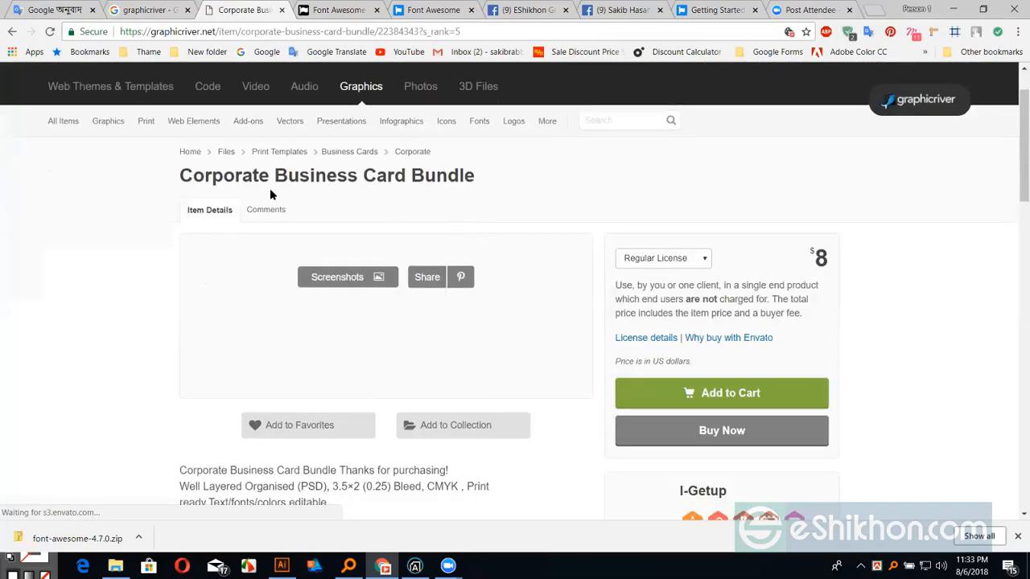
pyautogui.scroll(-2, 273, 306)
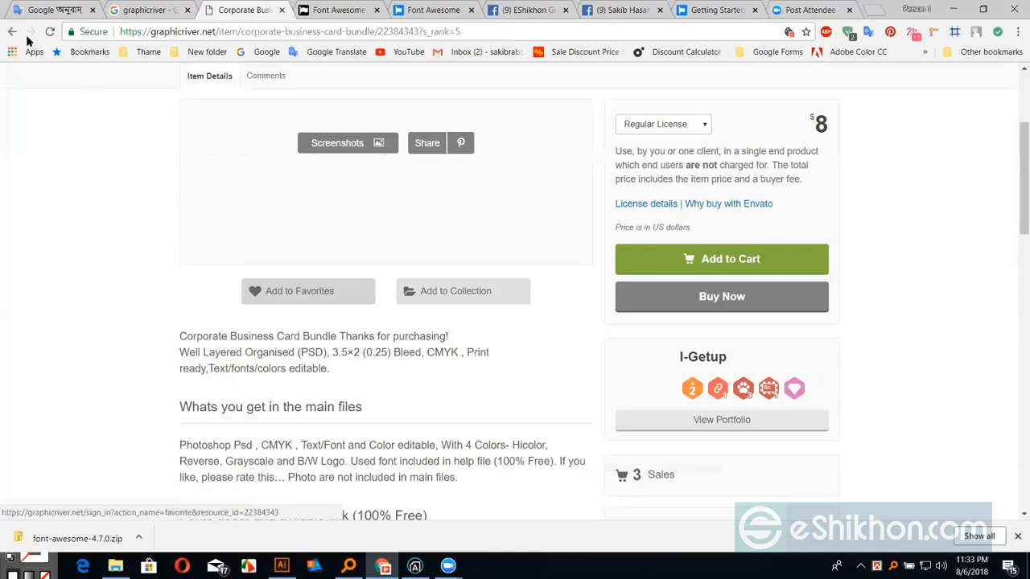
pyautogui.click(50, 33)
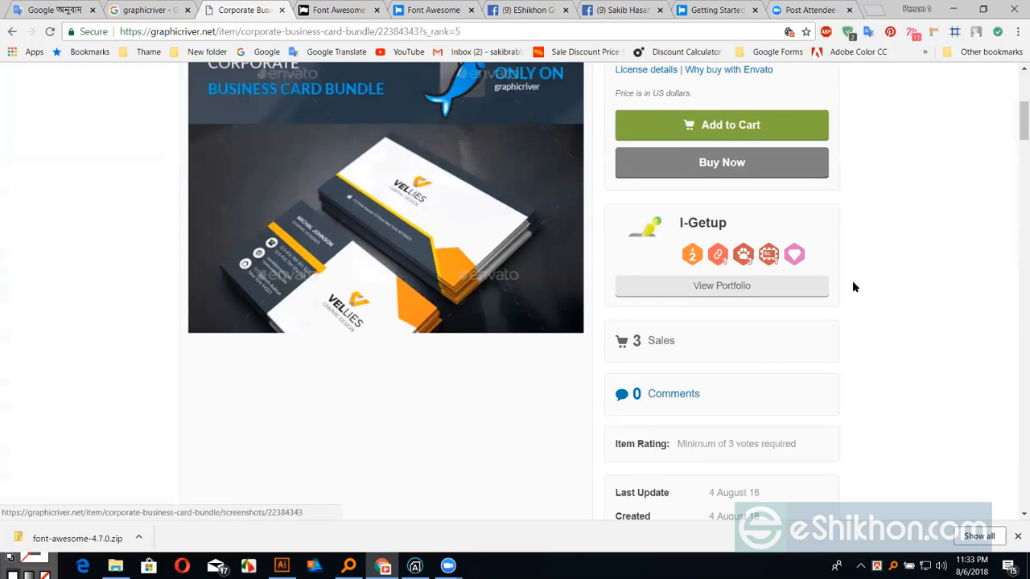
pyautogui.scroll(1, 878, 341)
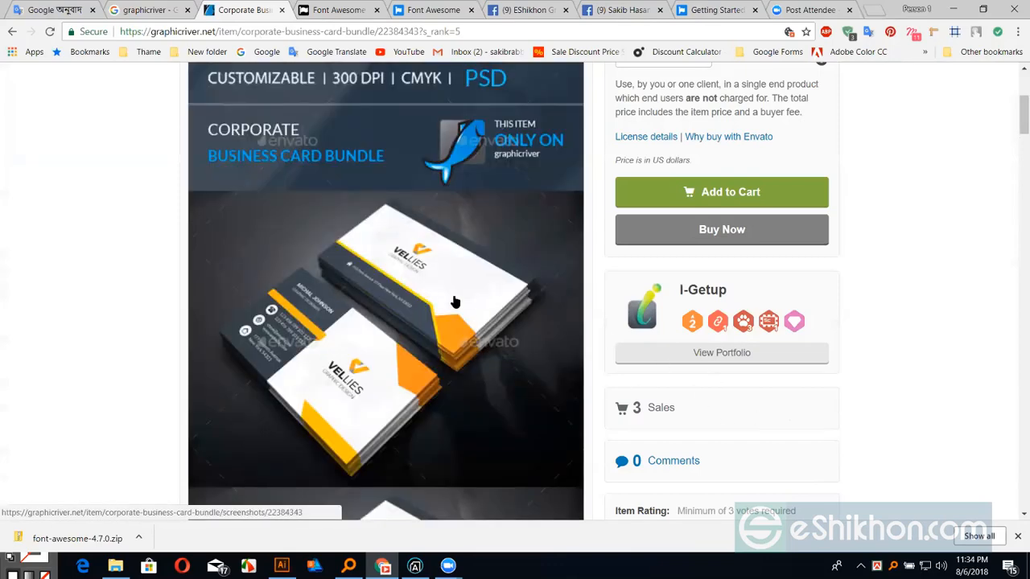
pyautogui.scroll(-3, 791, 386)
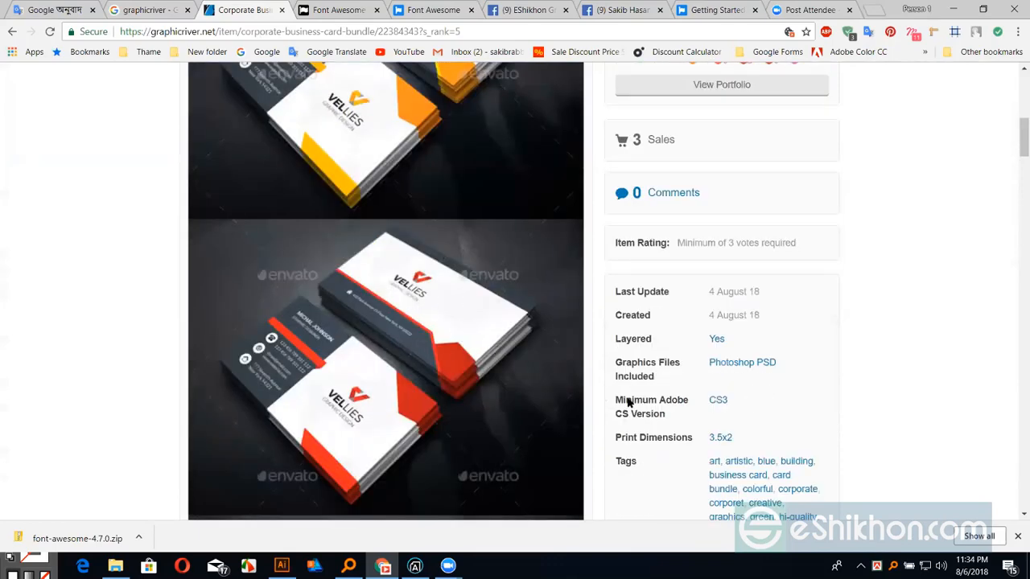
pyautogui.scroll(-6, 629, 400)
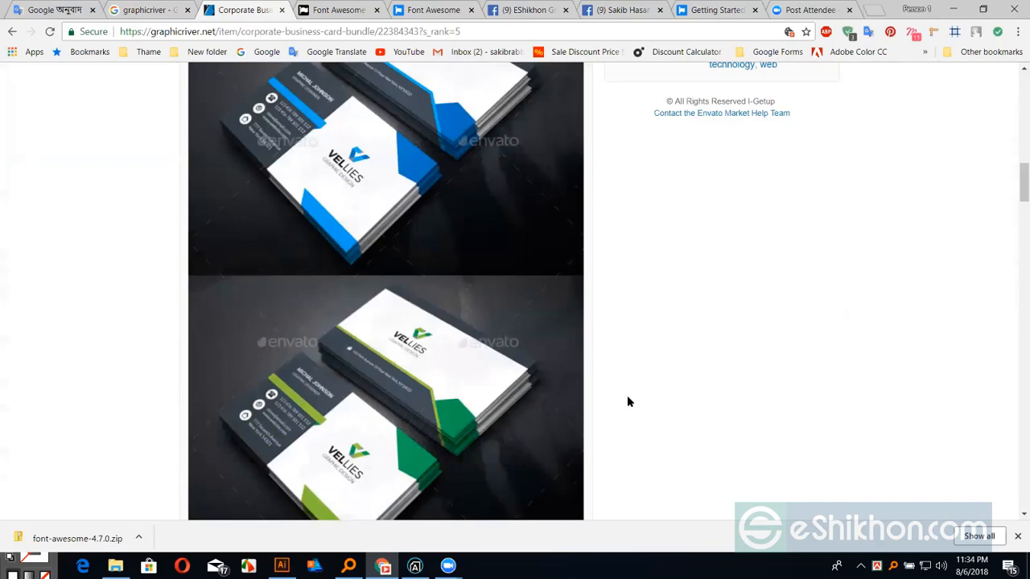
pyautogui.scroll(-3, 628, 397)
pyautogui.scroll(-2, 635, 240)
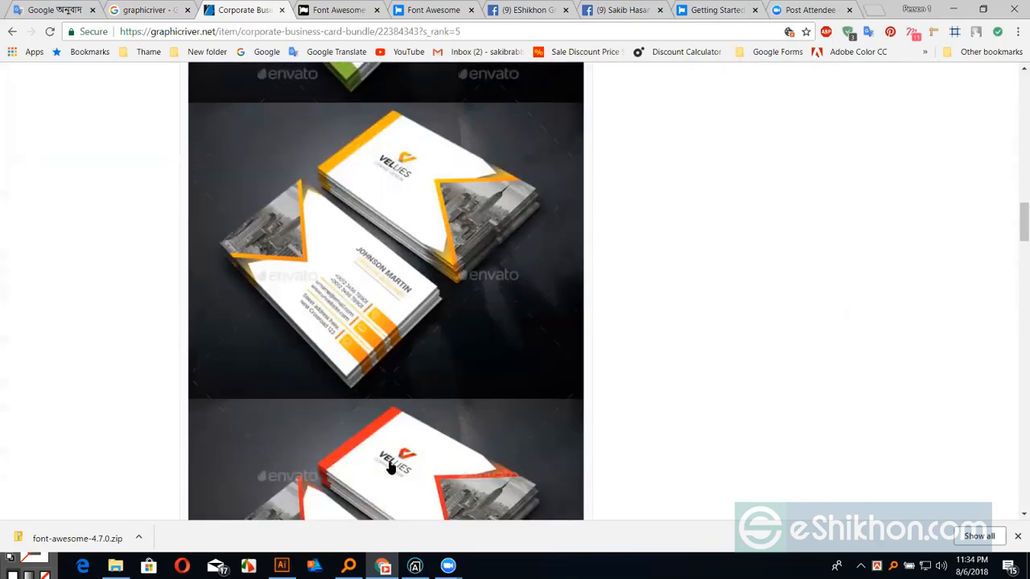
pyautogui.click(281, 565)
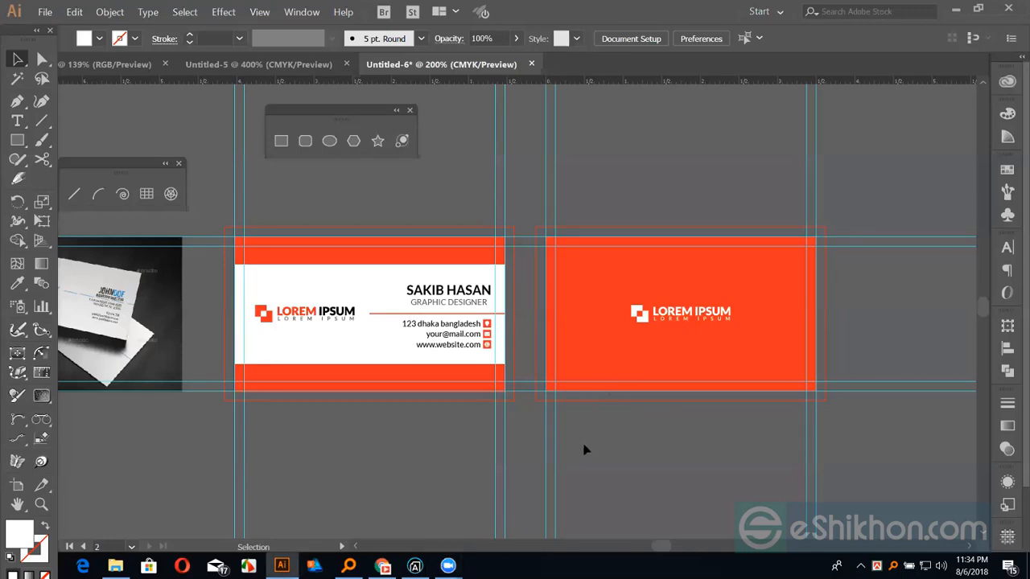
# Zoom to 300% centred on both cards and move the Line Segment tools beside the Shapes panel
pyautogui.hotkey('ctrl', '+')
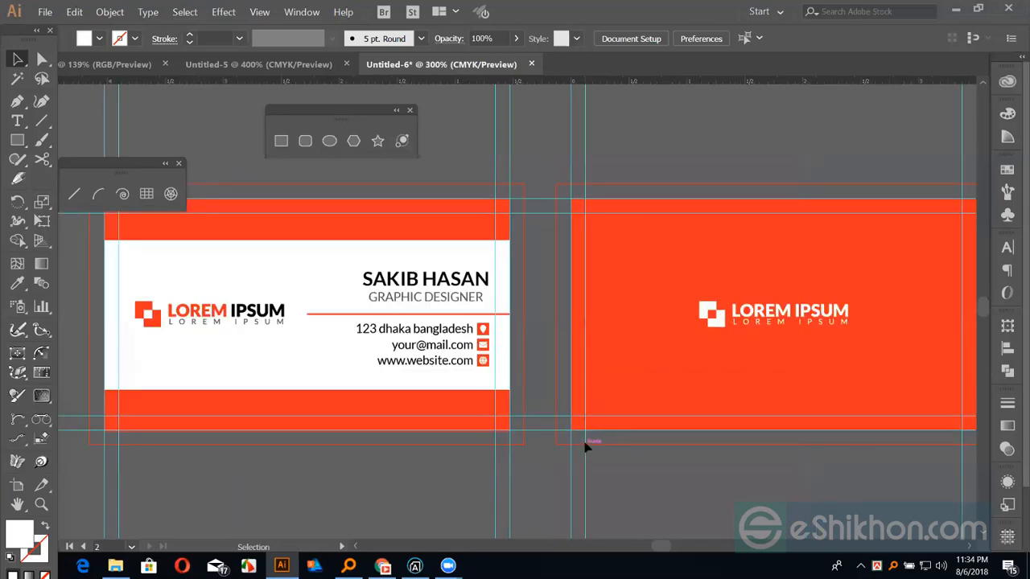
pyautogui.moveTo(584, 443); pyautogui.dragTo(568, 450)
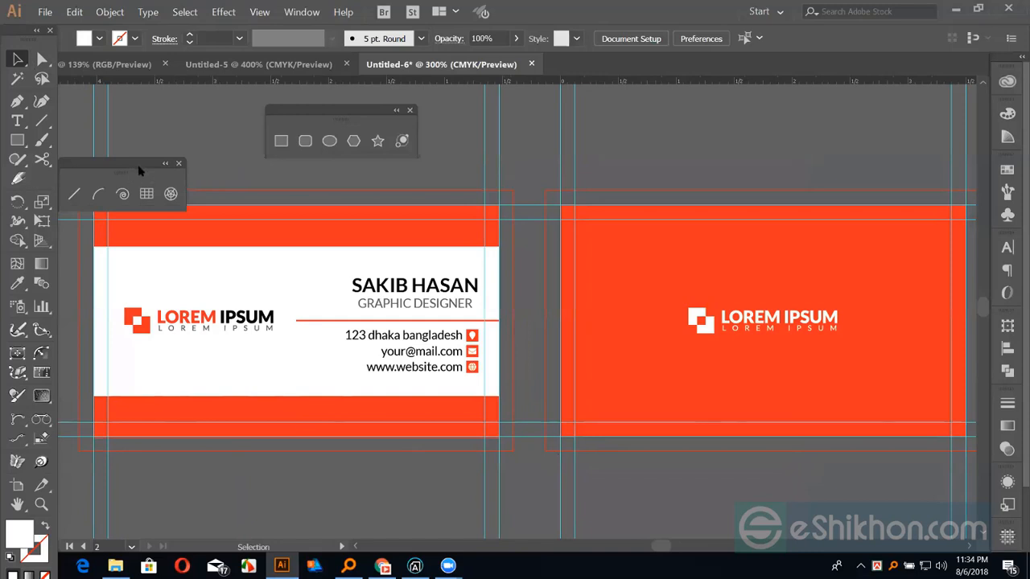
pyautogui.moveTo(140, 168); pyautogui.dragTo(642, 114)
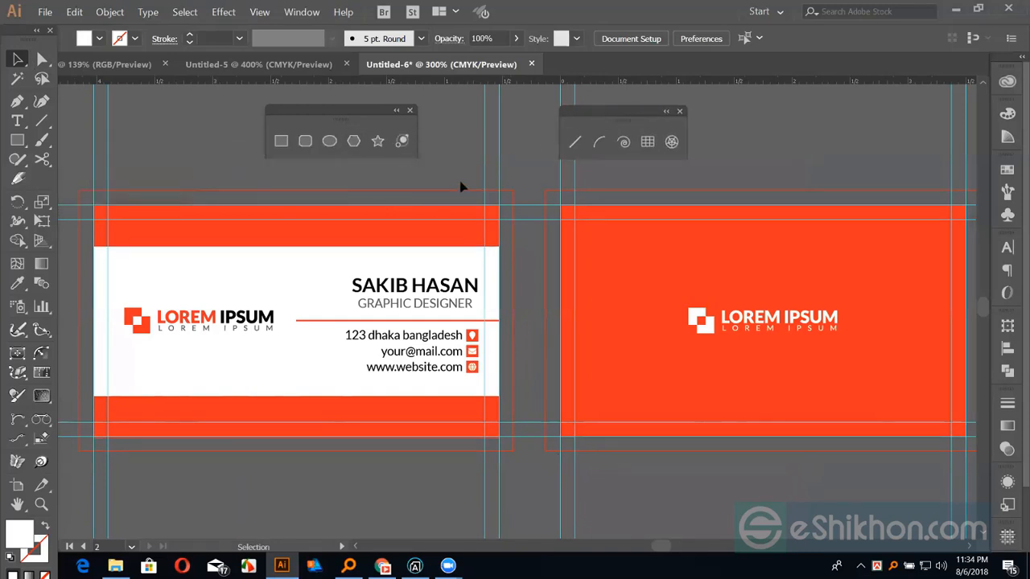
pyautogui.click(384, 566)
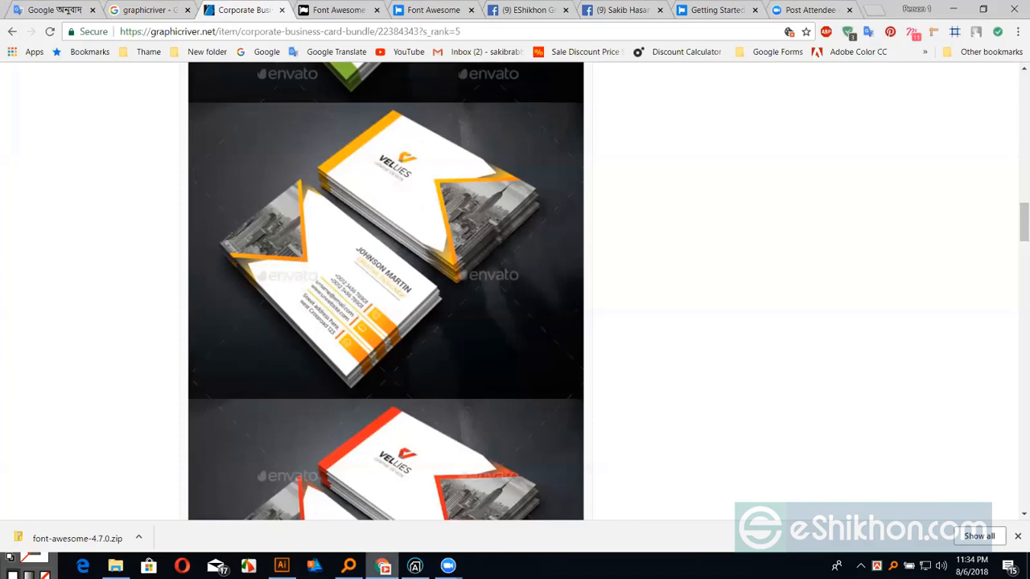
pyautogui.scroll(-5, 324, 265)
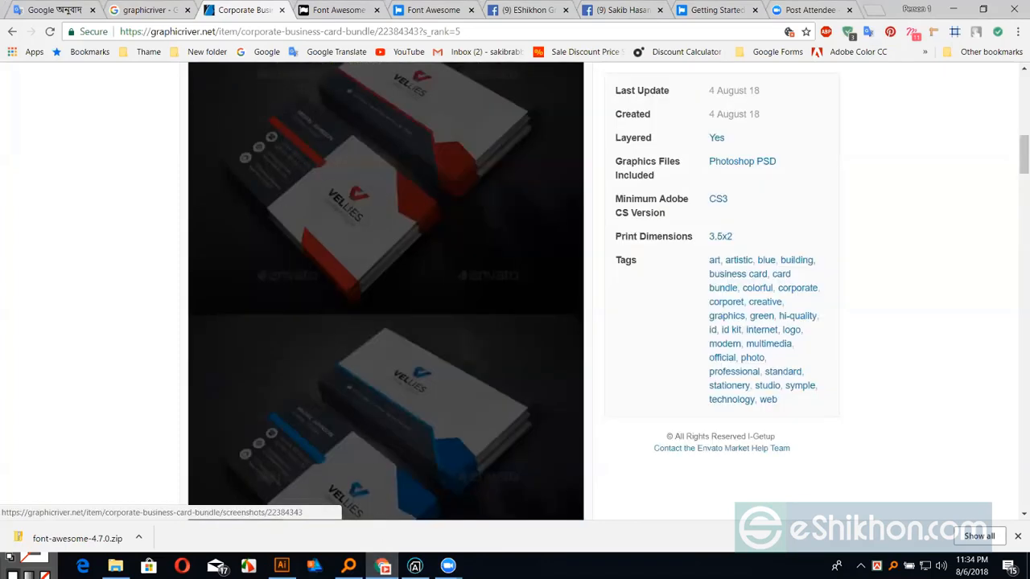
pyautogui.scroll(4, 322, 483)
pyautogui.moveTo(282, 566)
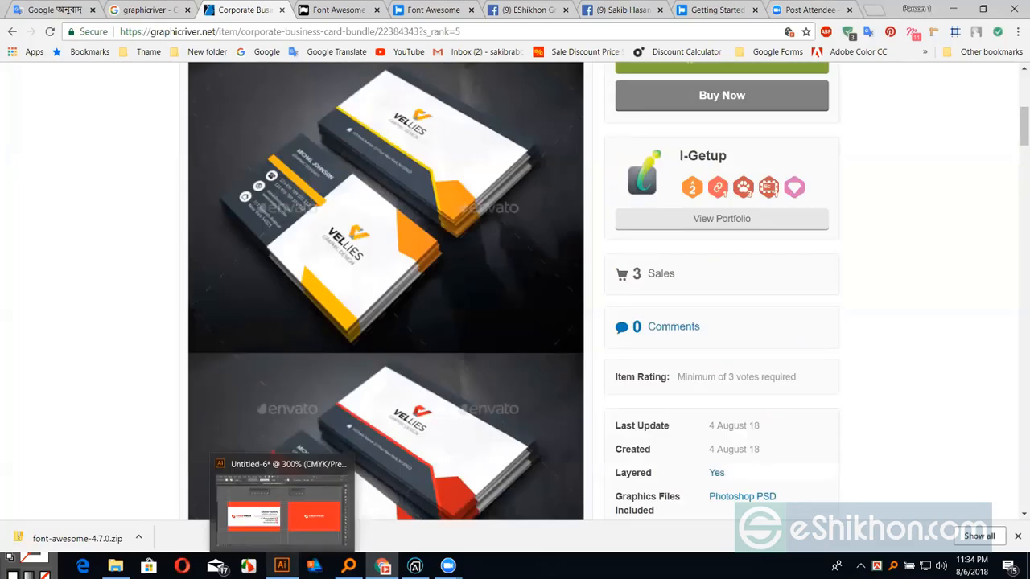
pyautogui.click(281, 503)
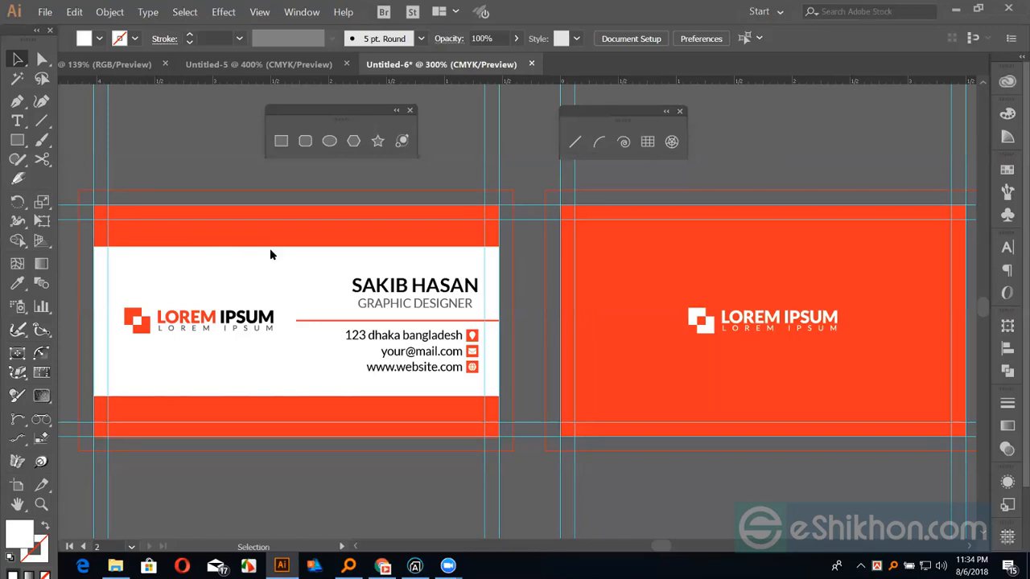
# Preview the red back card in Save for Web as a 252 × 144 px PNG-8, then cancel
pyautogui.hotkey('ctrl', 'alt', 'shift', 's')
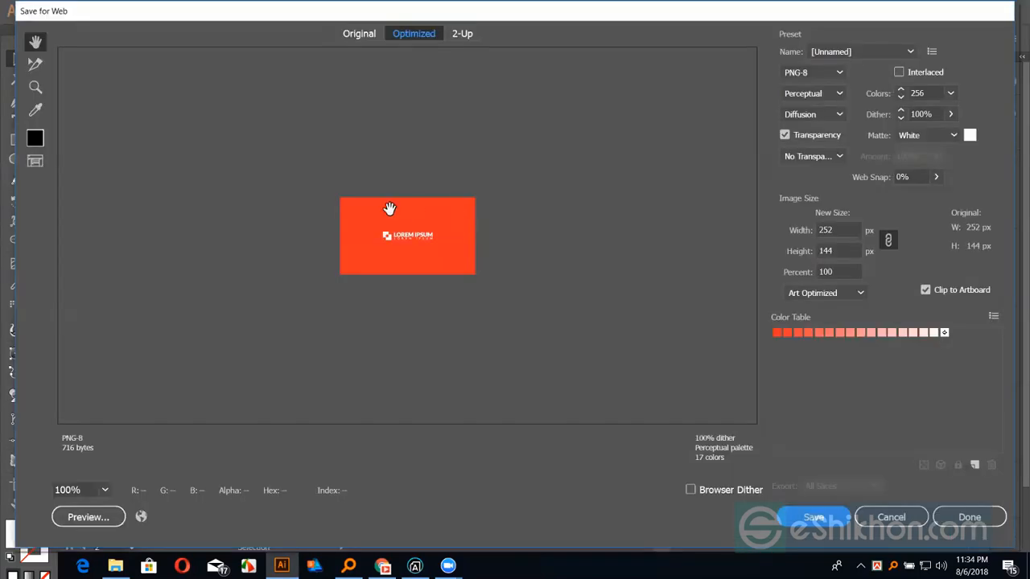
pyautogui.moveTo(579, 12); pyautogui.dragTo(328, 29)
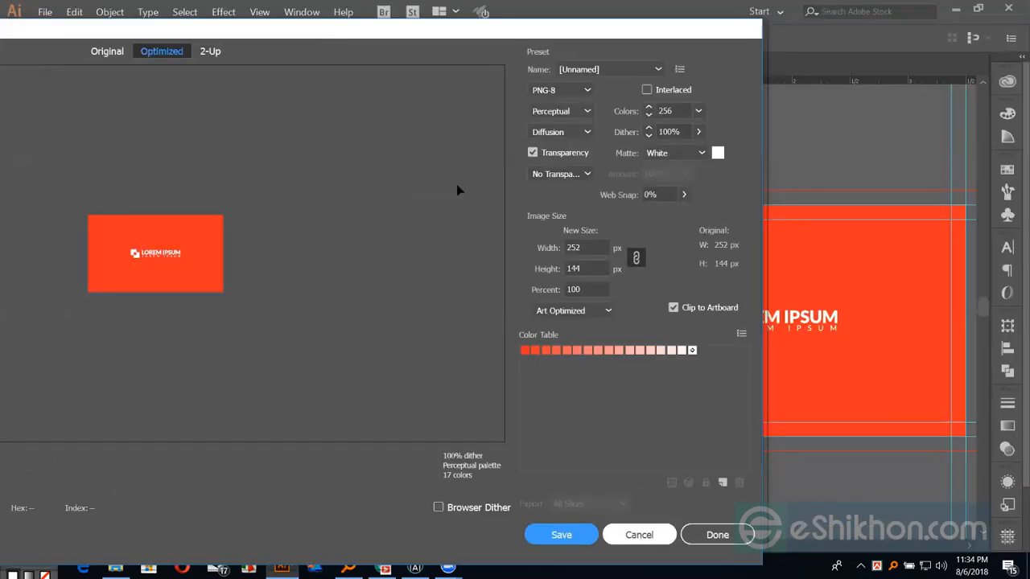
pyautogui.press('Escape')
pyautogui.click(46, 10)
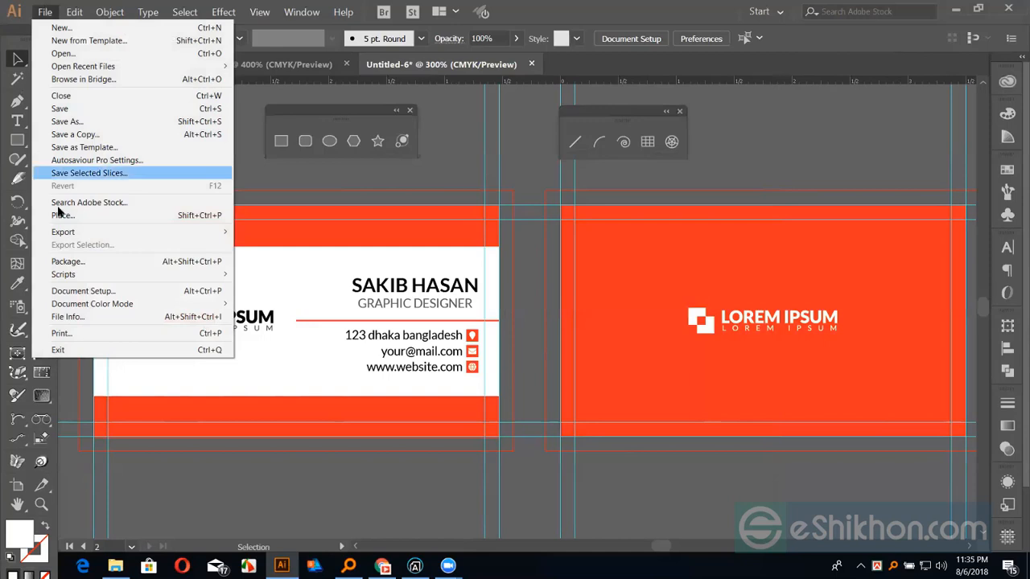
# Review the Export As format list, keep PNG, and close the dialog without exporting
pyautogui.moveTo(78, 233)
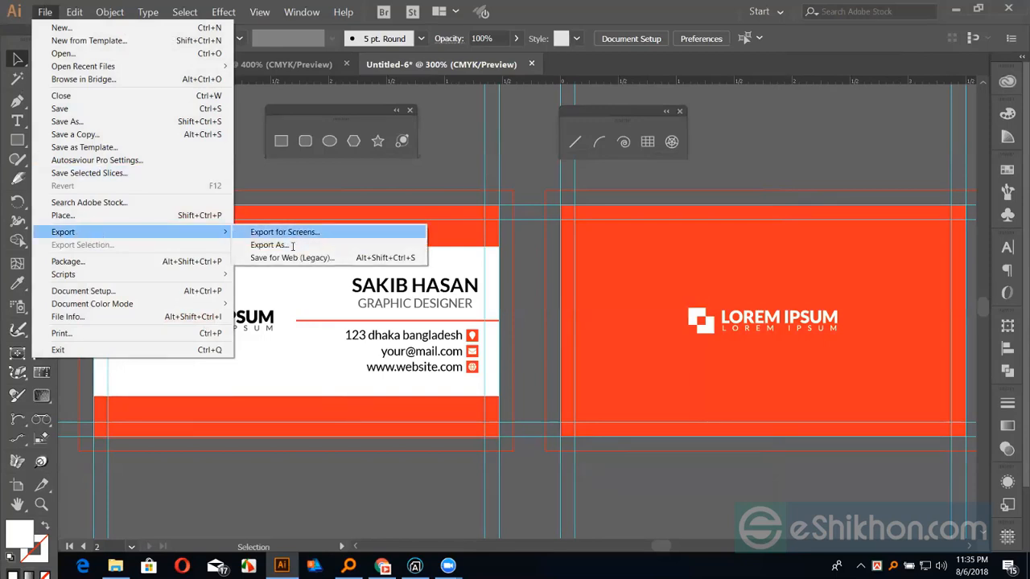
pyautogui.click(294, 246)
pyautogui.click(185, 267)
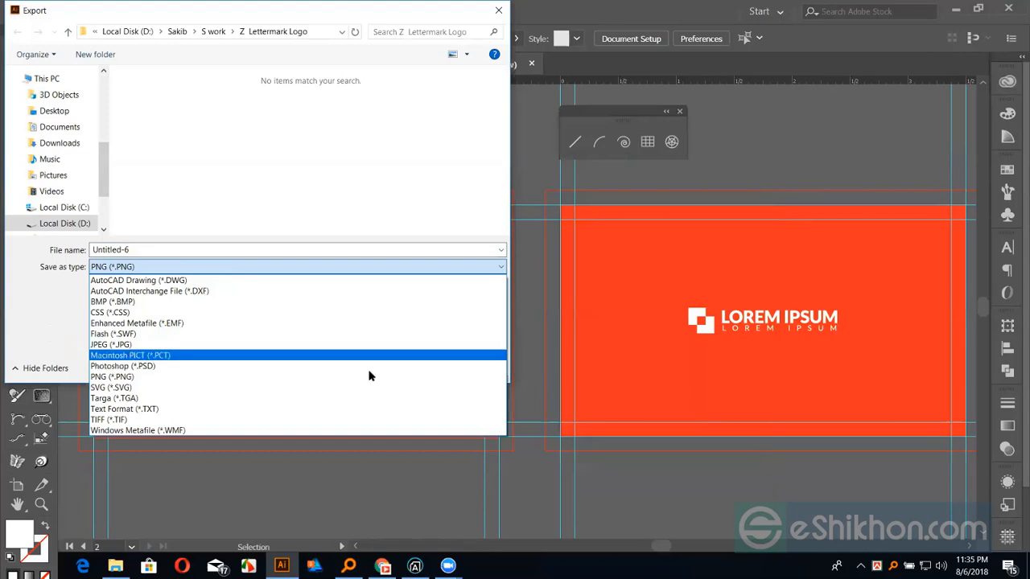
pyautogui.click(459, 377)
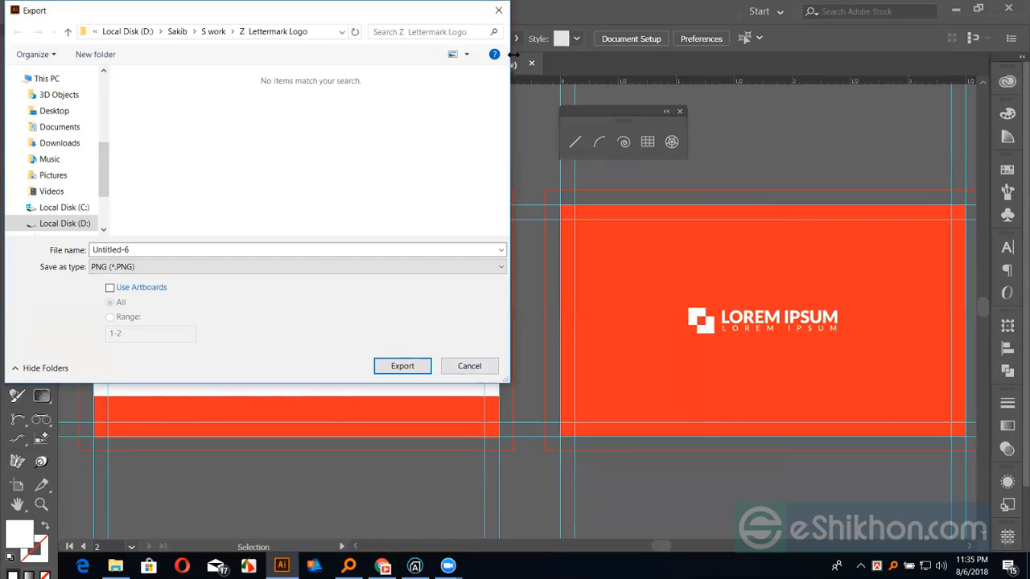
pyautogui.click(497, 11)
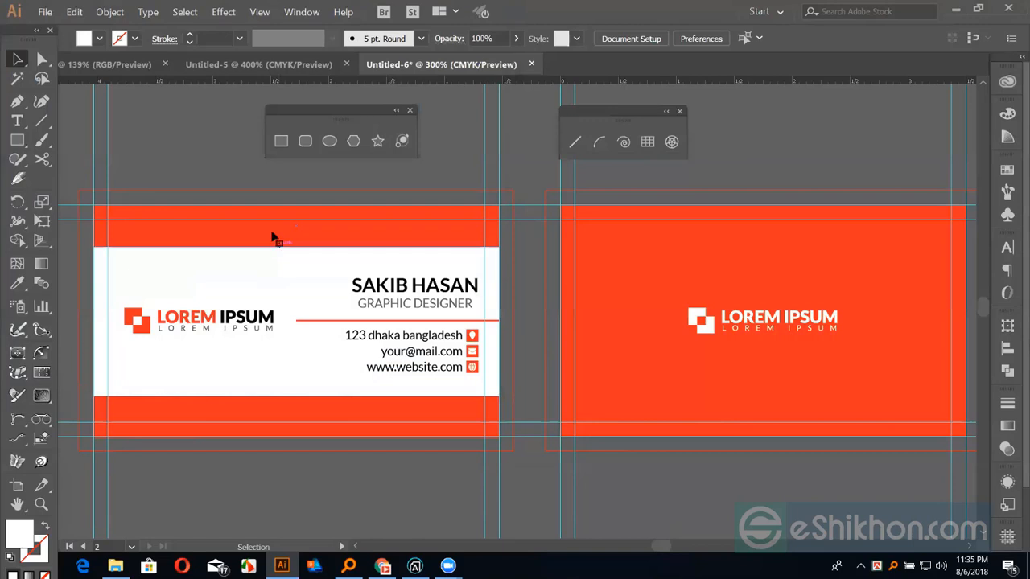
pyautogui.click(272, 238)
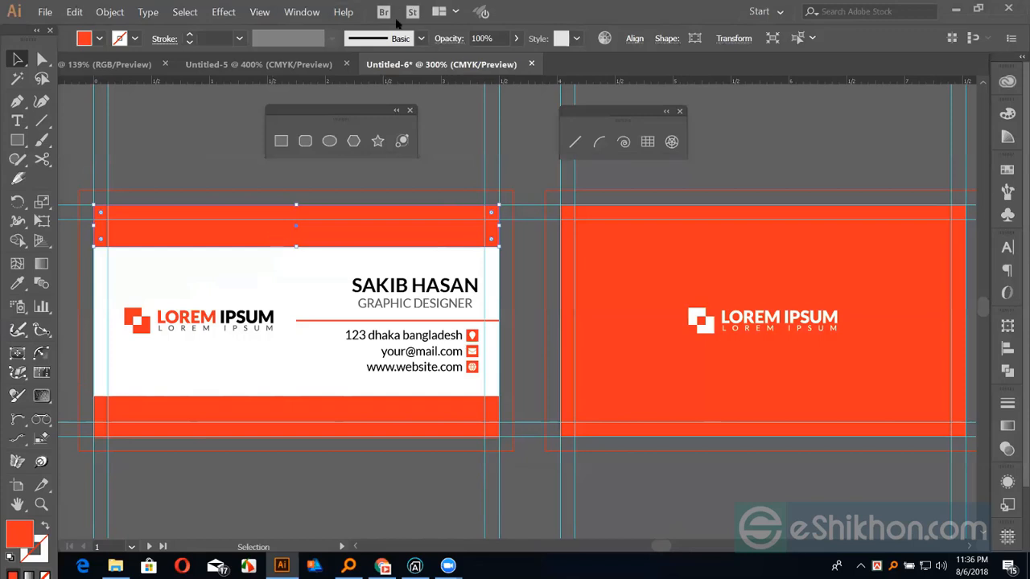
pyautogui.click(208, 188)
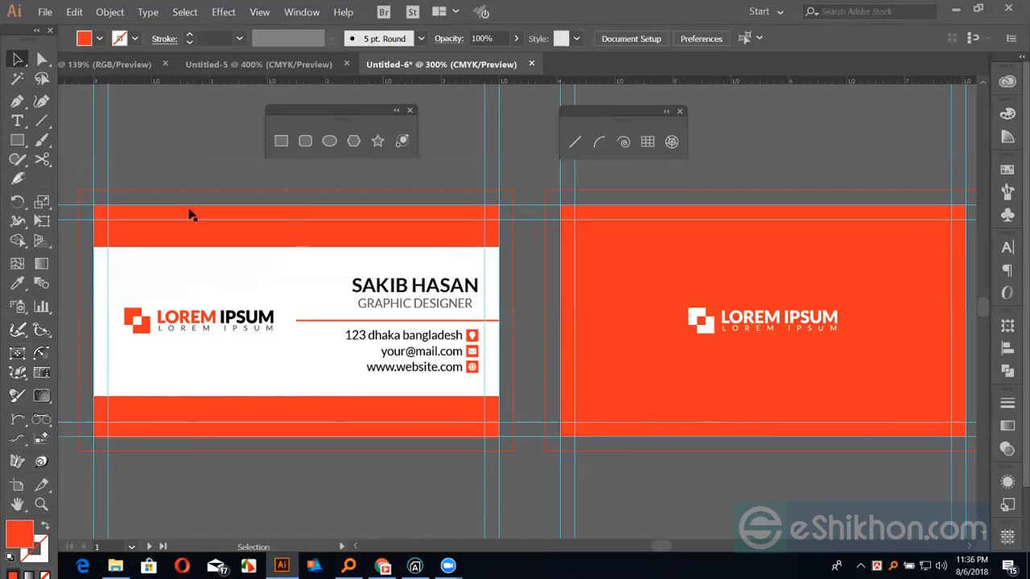
pyautogui.moveTo(193, 186); pyautogui.dragTo(219, 205)
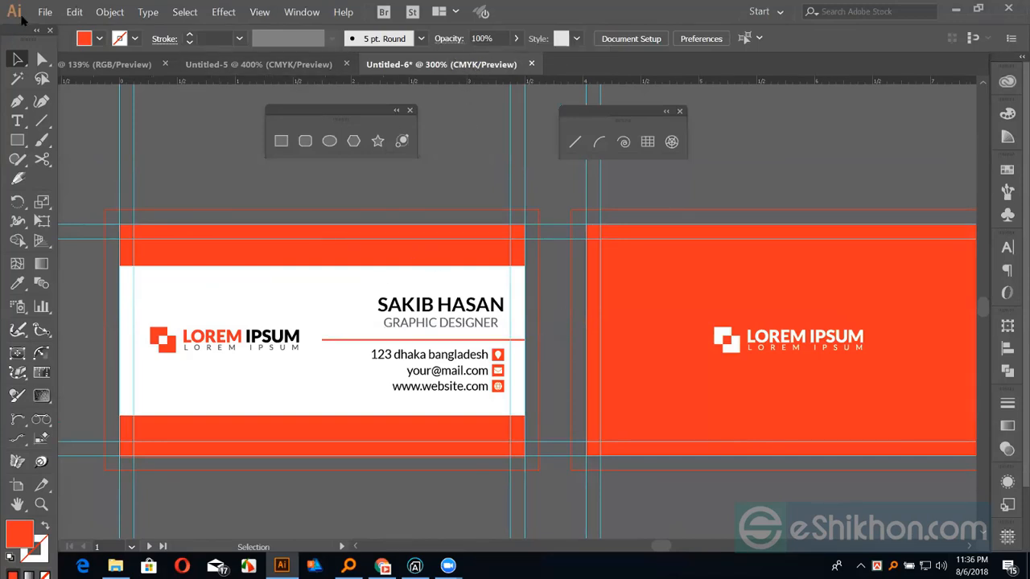
# Check the Save As file formats, then cancel the save without changing the document
pyautogui.click(45, 12)
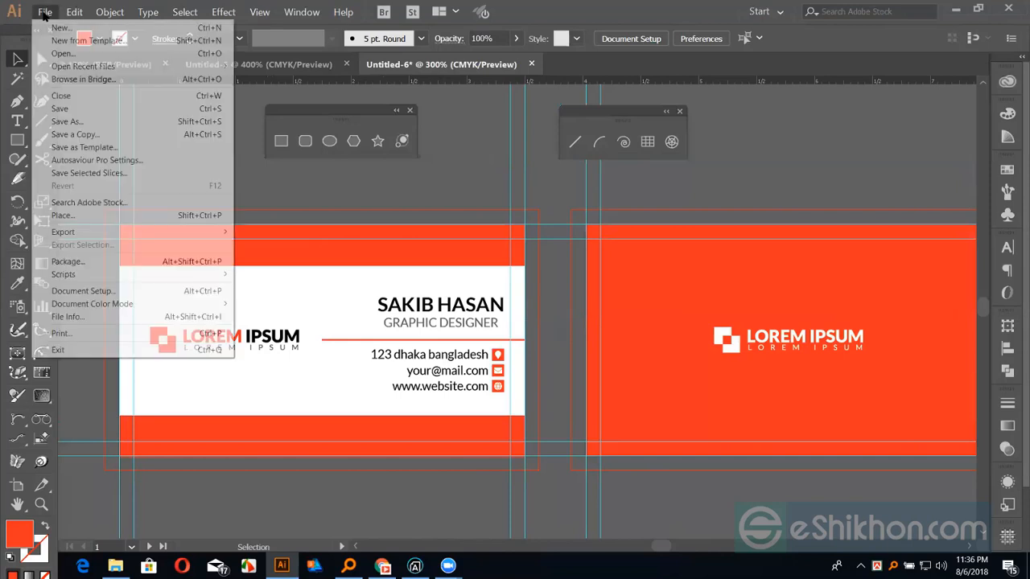
pyautogui.click(74, 123)
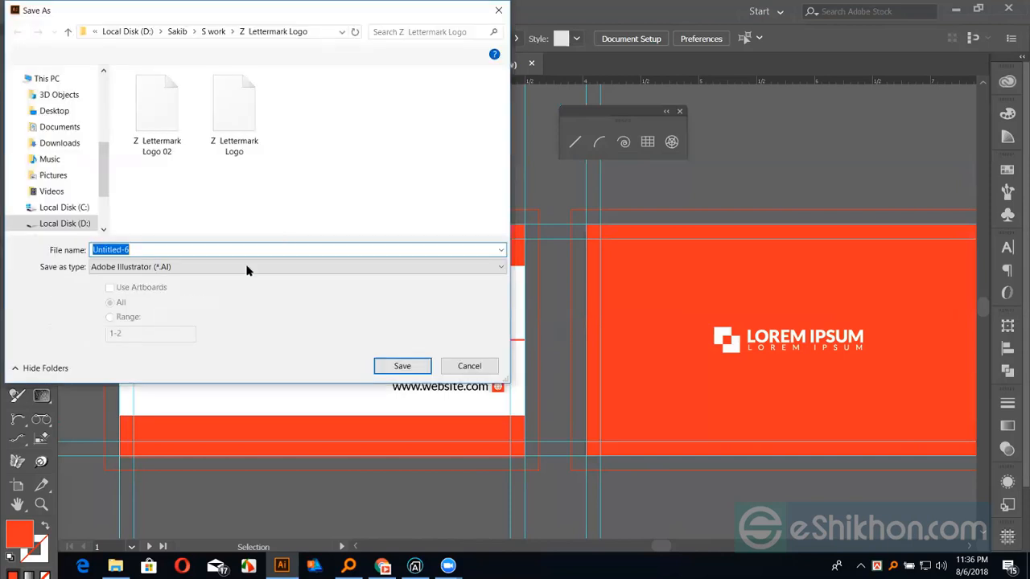
pyautogui.click(172, 267)
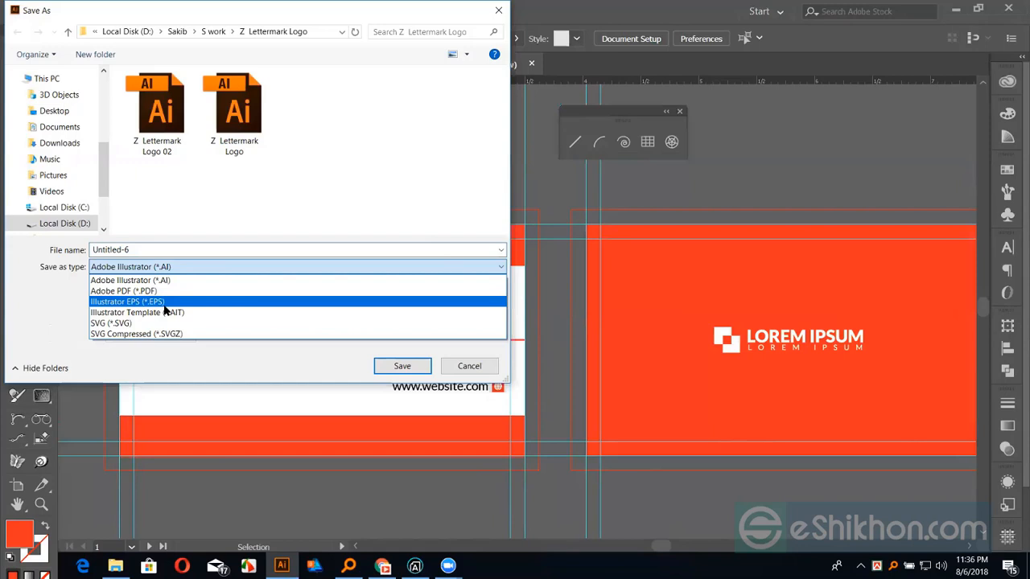
pyautogui.click(475, 366)
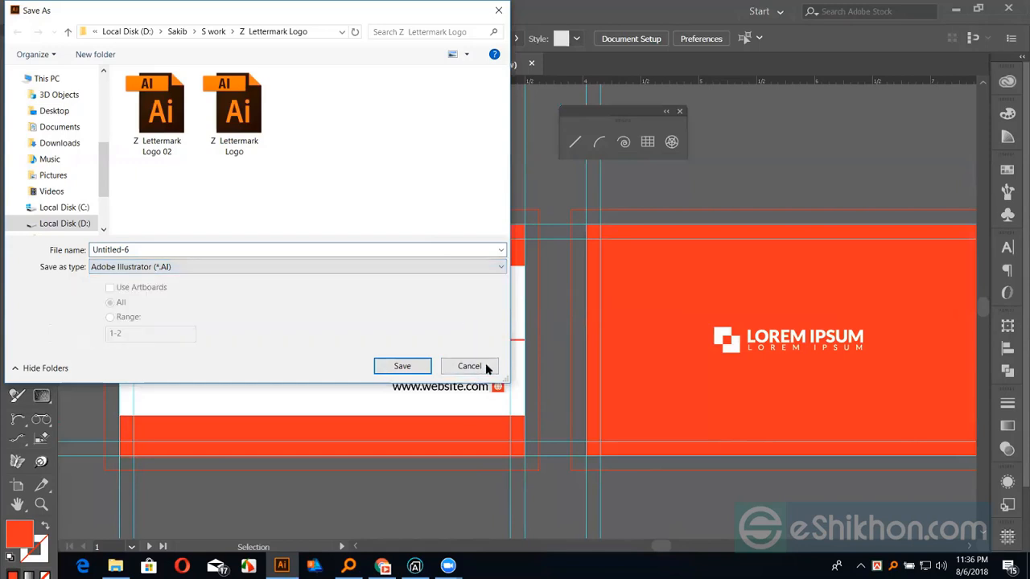
pyautogui.click(469, 367)
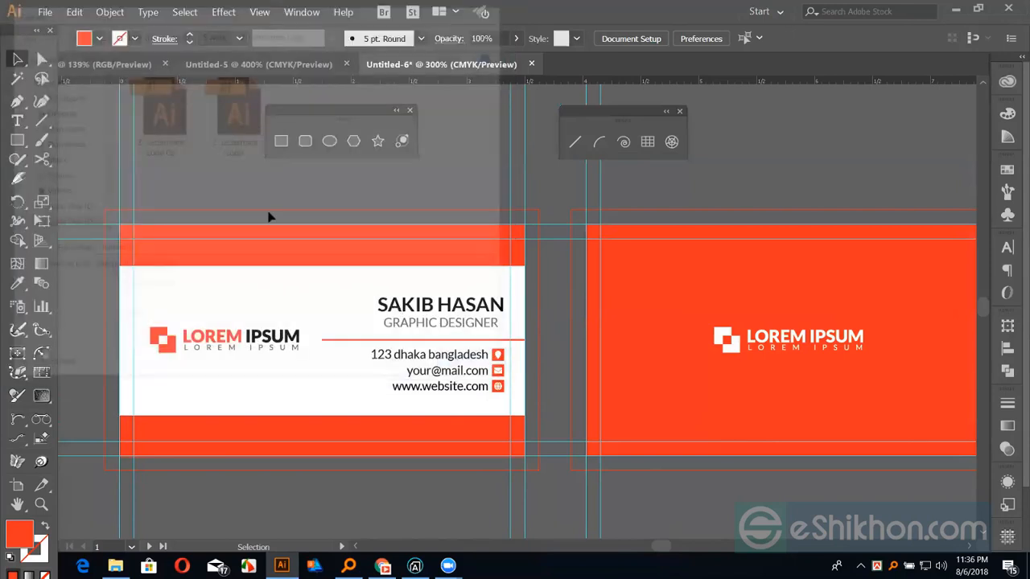
pyautogui.click(45, 12)
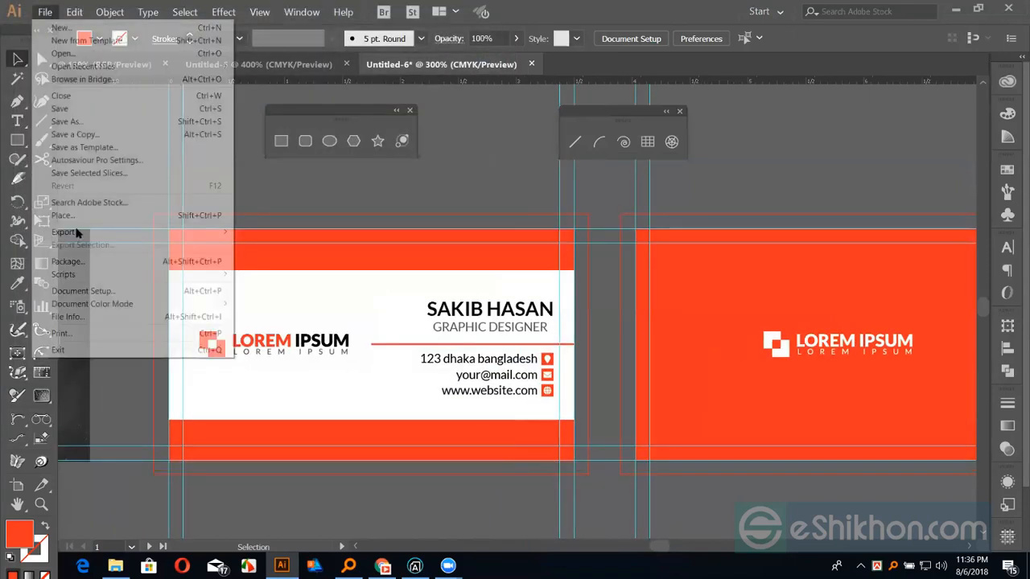
# Start Export As with Use Artboards checked and an artboard Range selected
pyautogui.moveTo(77, 233)
pyautogui.click(308, 246)
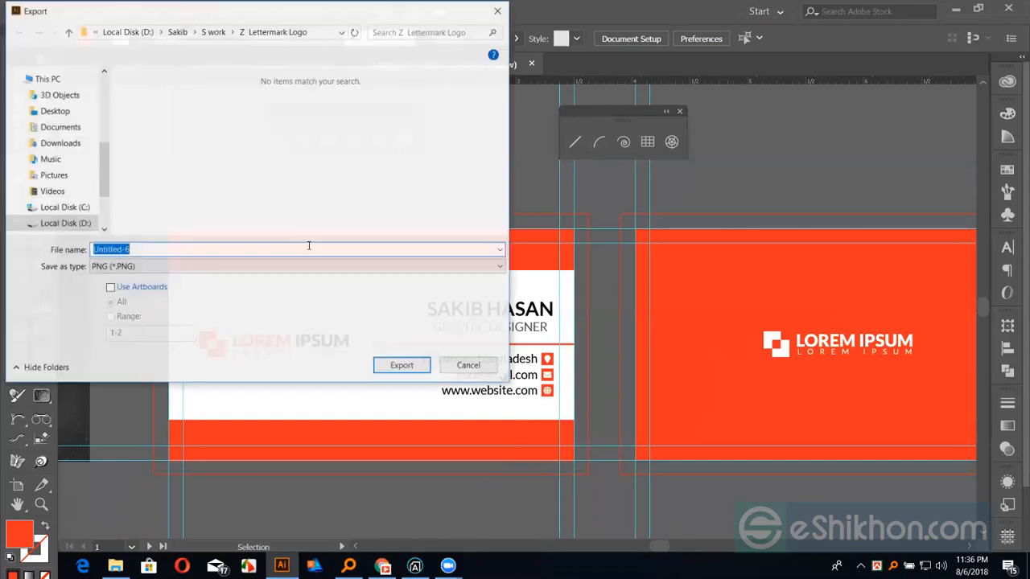
pyautogui.click(118, 291)
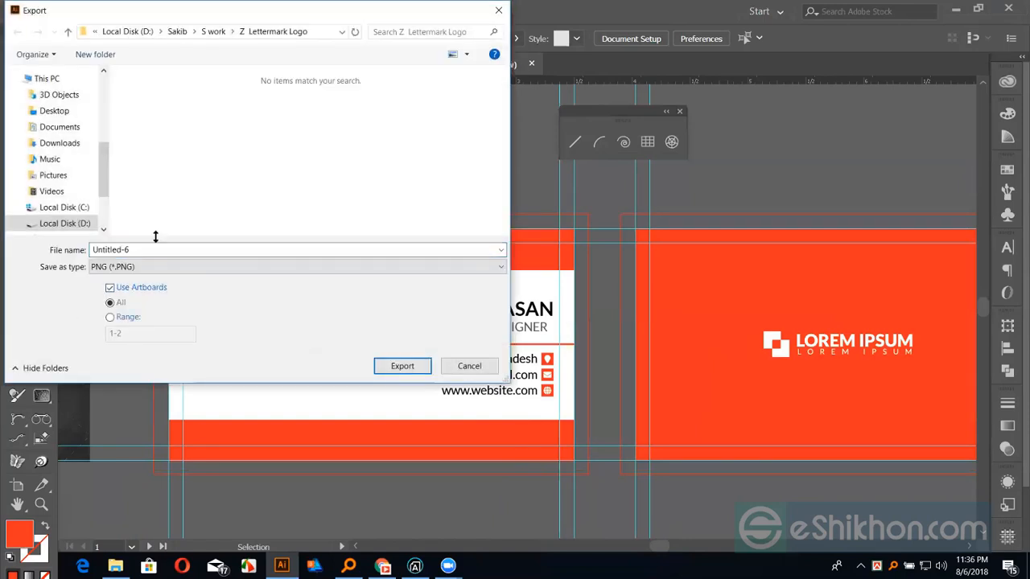
pyautogui.moveTo(193, 11); pyautogui.dragTo(616, 48)
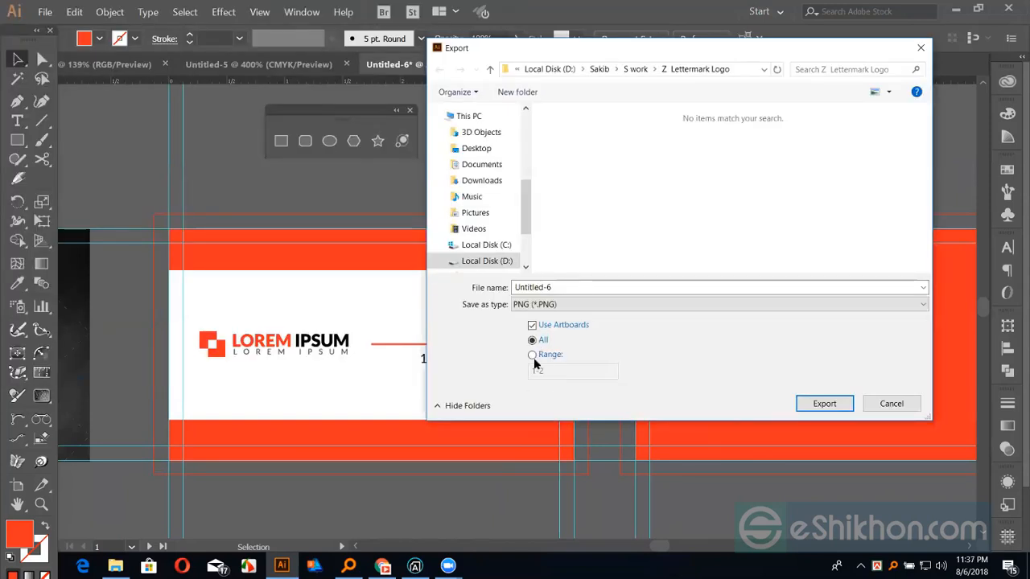
pyautogui.click(533, 359)
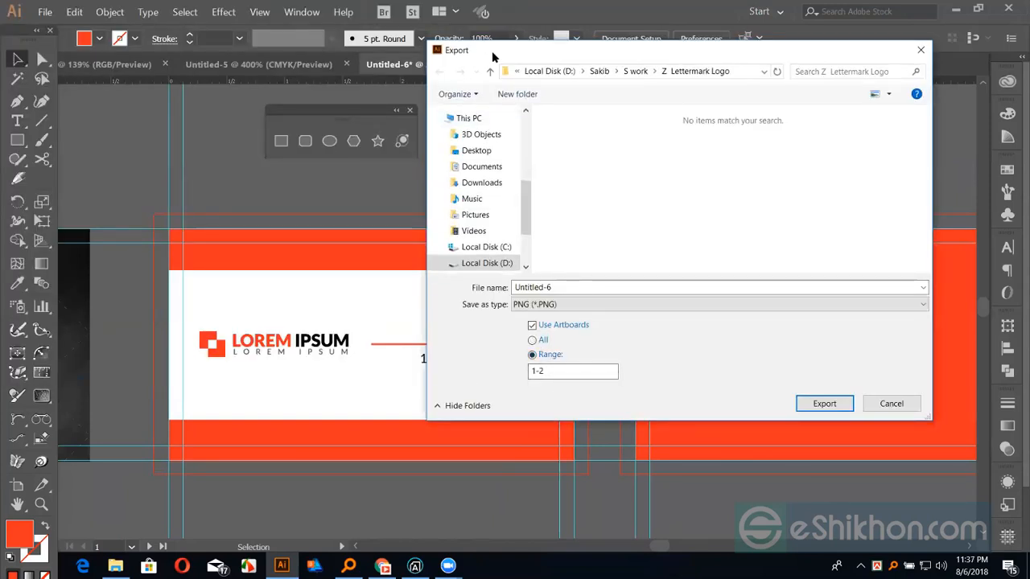
pyautogui.moveTo(492, 50); pyautogui.dragTo(711, 53)
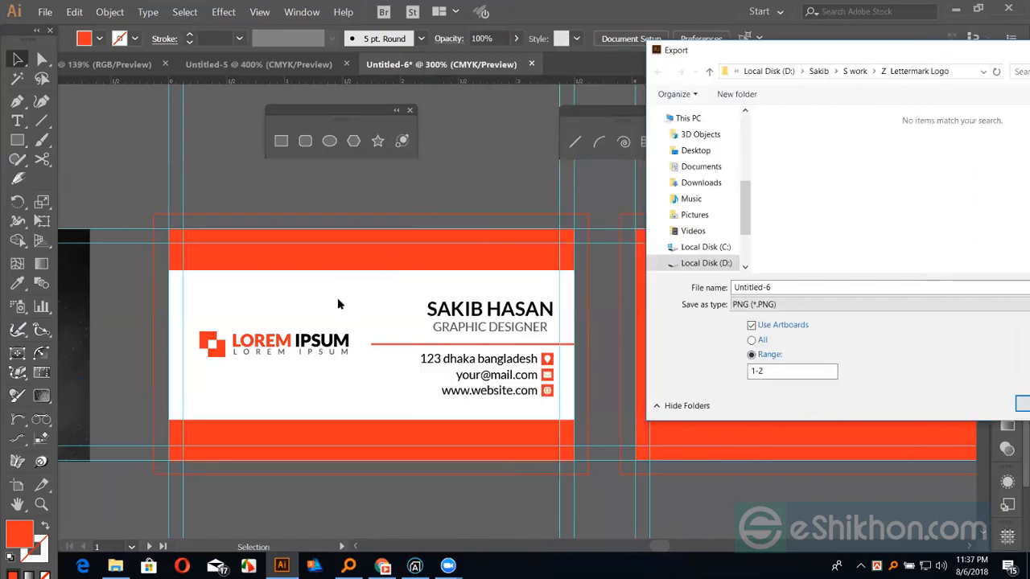
# Try range values 1 and 3, then settle on exporting All artboards
pyautogui.moveTo(769, 371); pyautogui.dragTo(705, 366)
pyautogui.write('1')
pyautogui.moveTo(769, 373); pyautogui.dragTo(719, 367)
pyautogui.write('3')
pyautogui.click(752, 339)
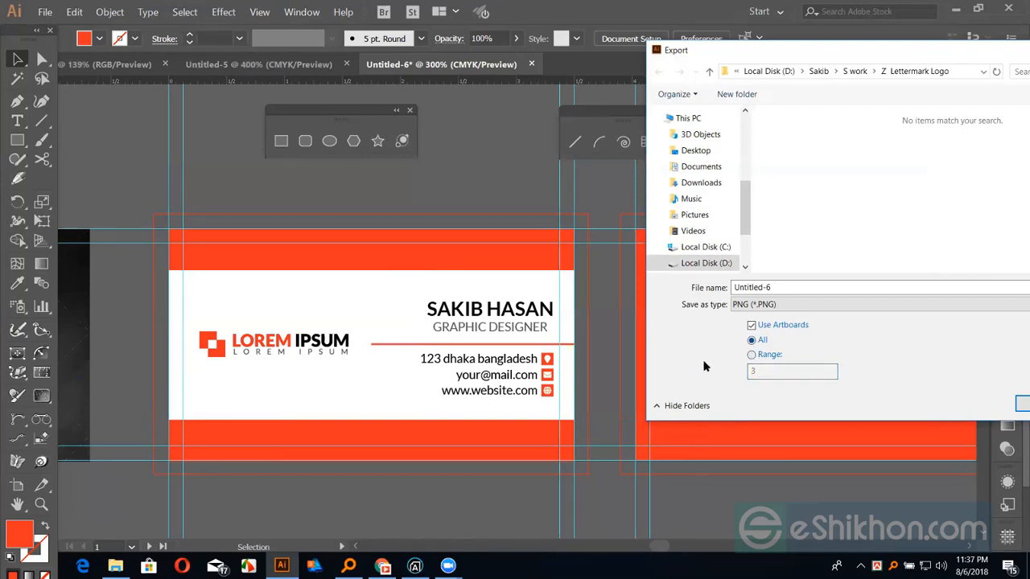
pyautogui.click(751, 355)
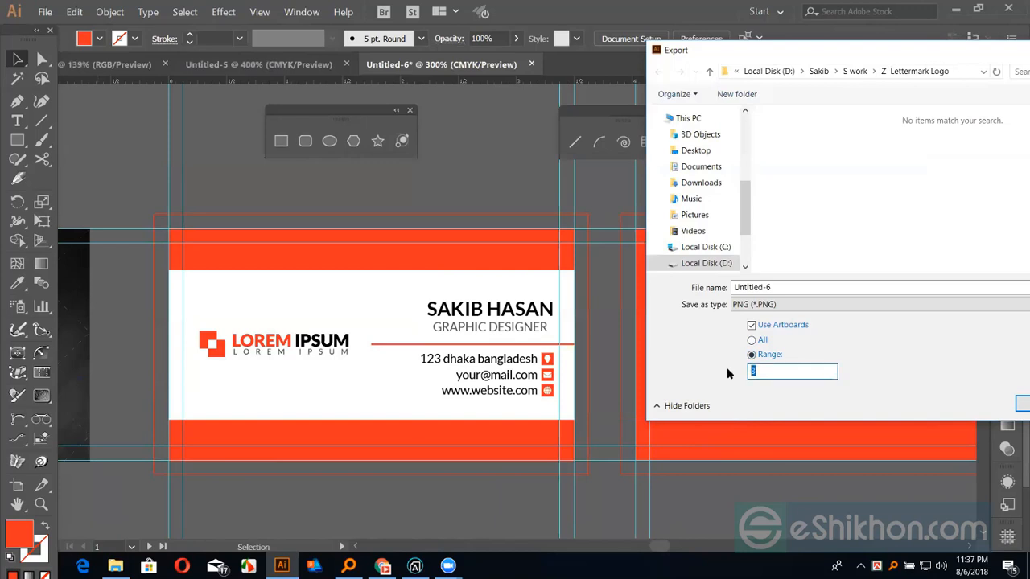
pyautogui.write('1-')
pyautogui.click(752, 342)
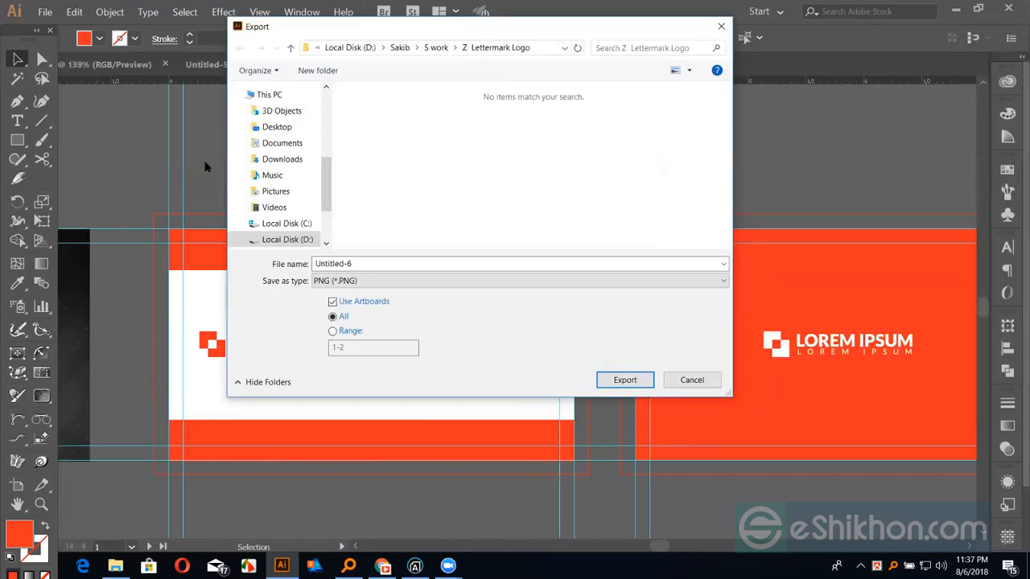
# Export as JPEG into a new Desktop folder, New folder (2)
pyautogui.click(267, 128)
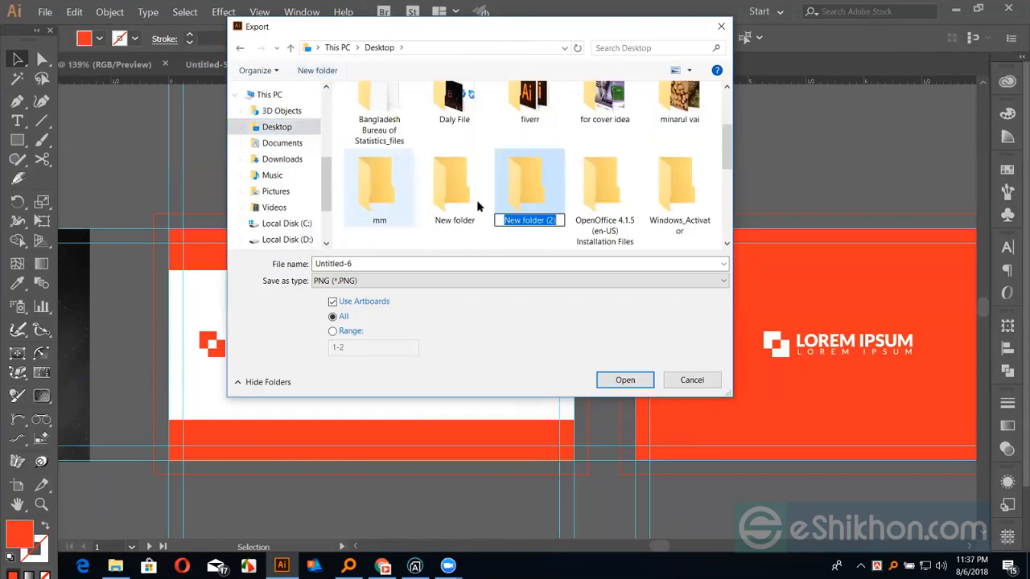
pyautogui.click(508, 203)
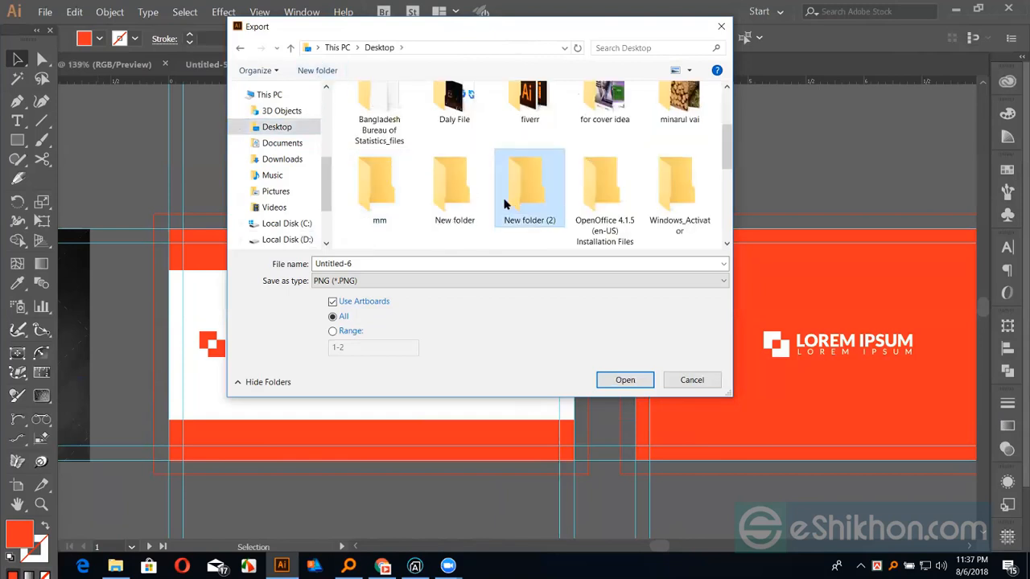
pyautogui.click(346, 280)
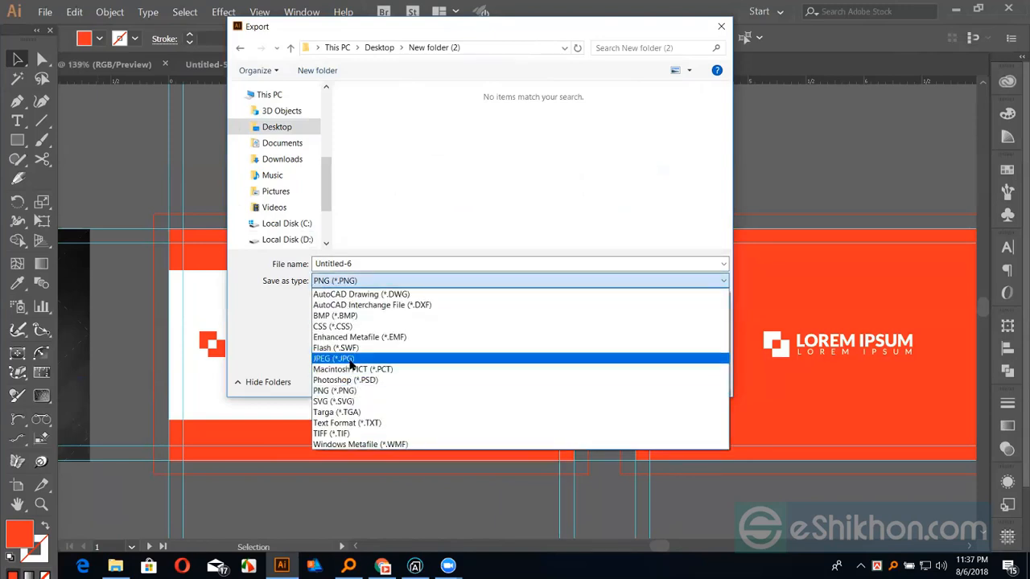
pyautogui.click(334, 358)
pyautogui.click(625, 380)
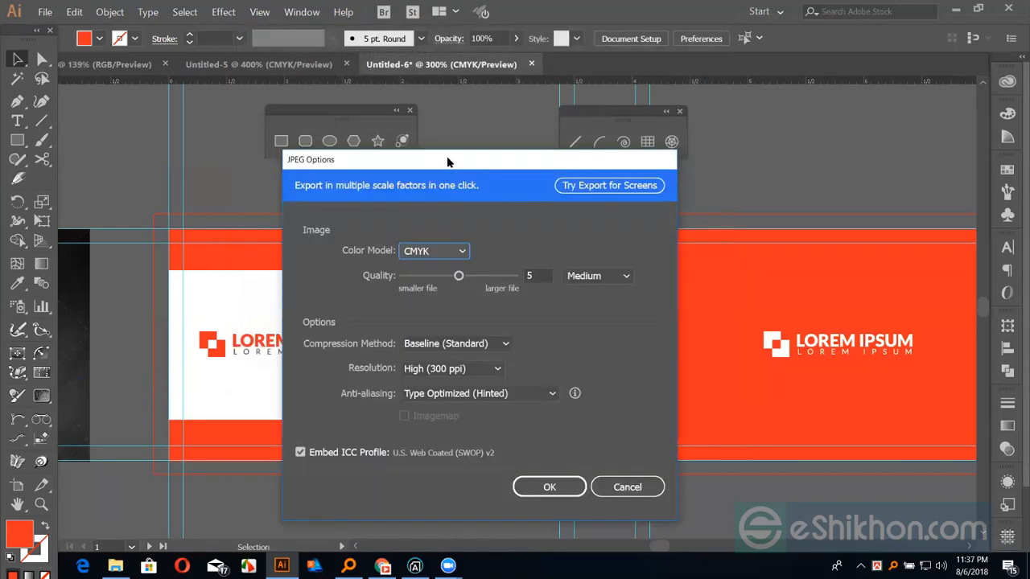
# Set JPEG Options to RGB colour model at maximum quality 10 and confirm the export
pyautogui.moveTo(447, 161); pyautogui.dragTo(758, 119)
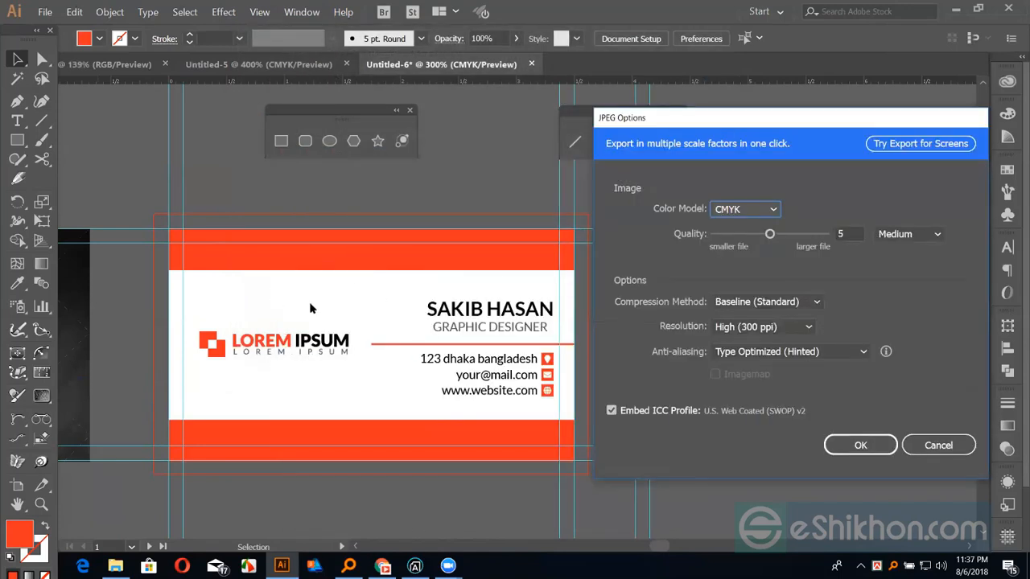
pyautogui.click(744, 211)
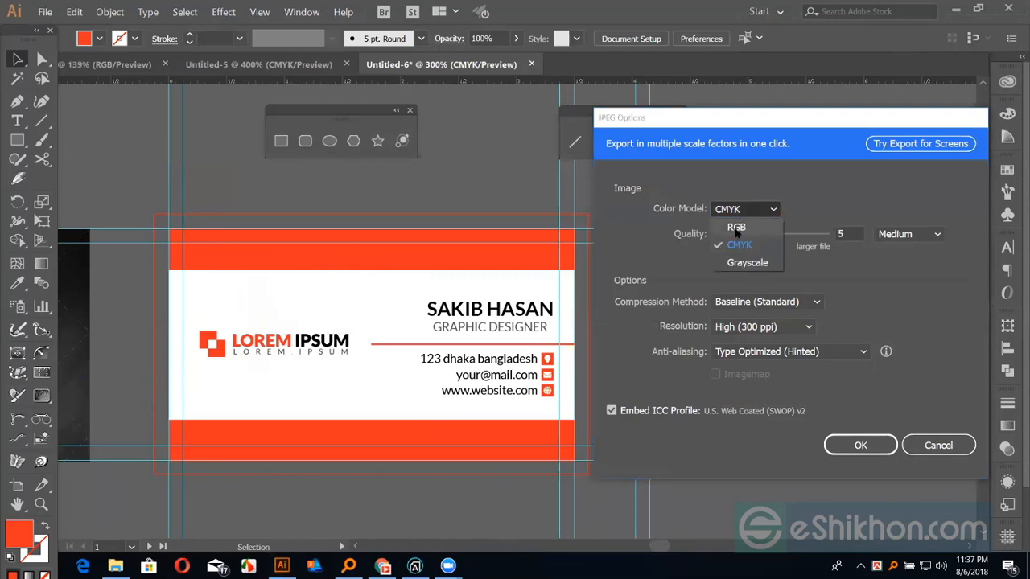
pyautogui.click(745, 225)
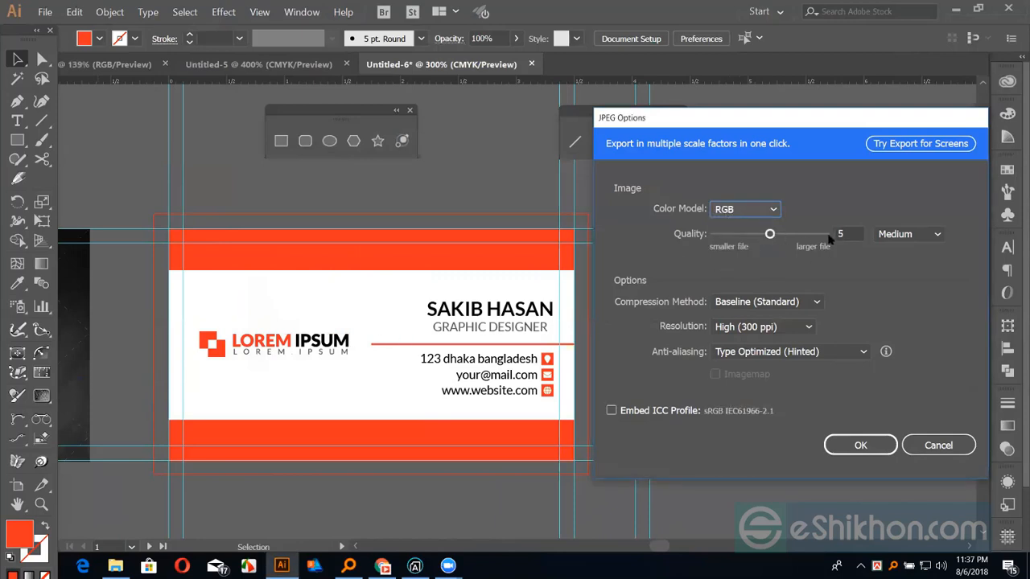
pyautogui.moveTo(770, 234); pyautogui.dragTo(851, 245)
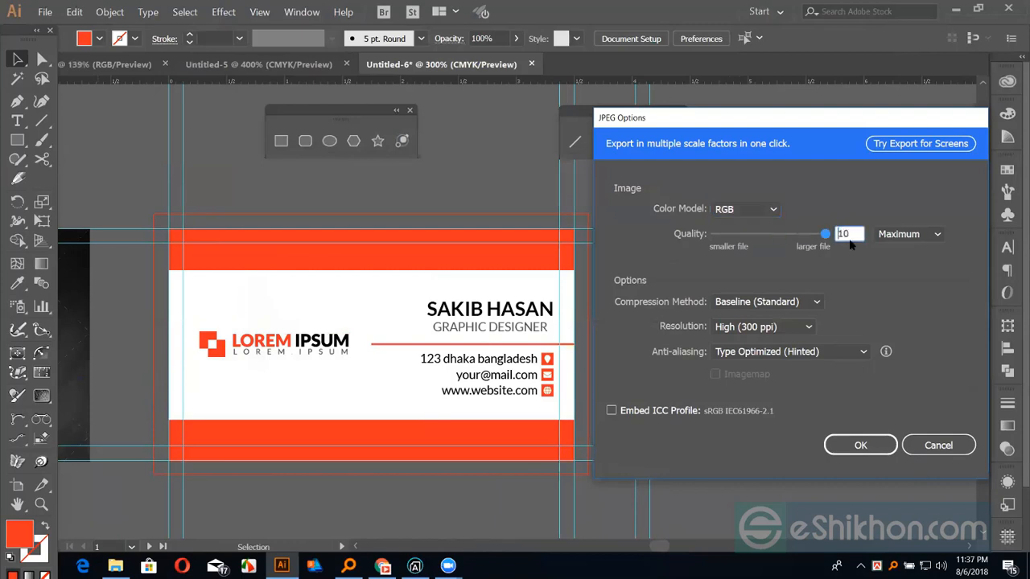
pyautogui.click(847, 443)
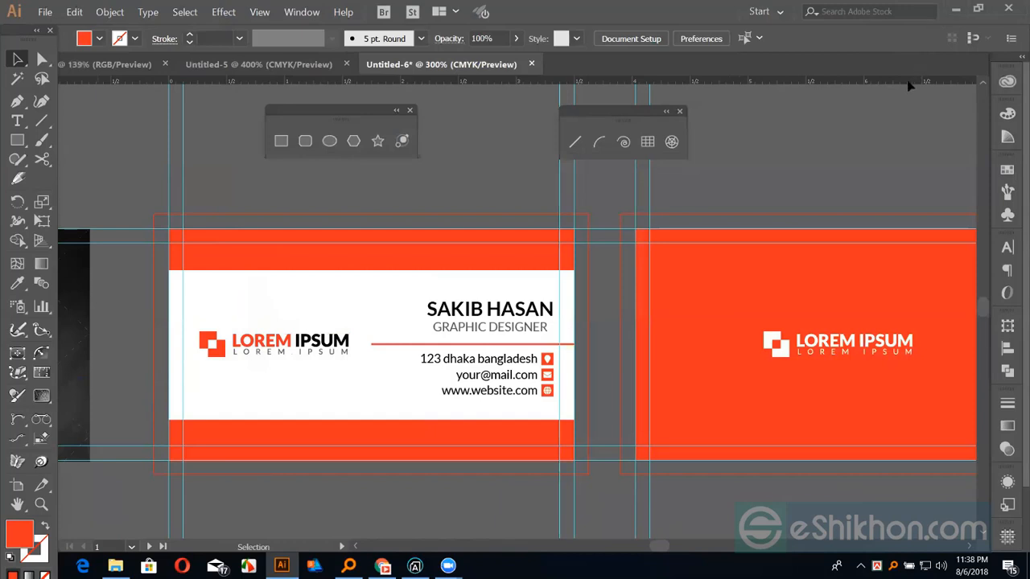
# Minimise Illustrator and hide all windows with Win+D to reveal the desktop
pyautogui.click(954, 23)
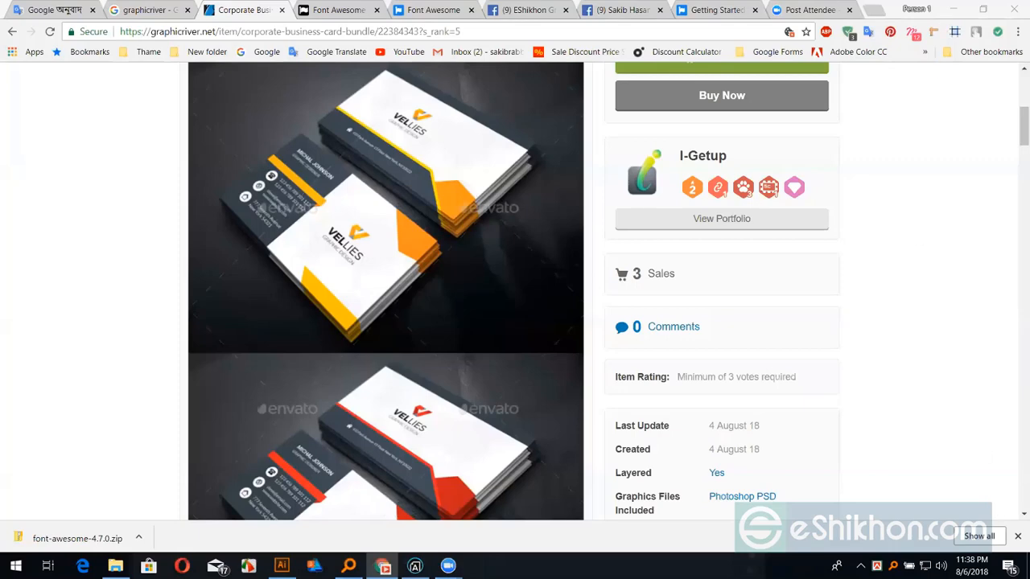
pyautogui.press('super+d')
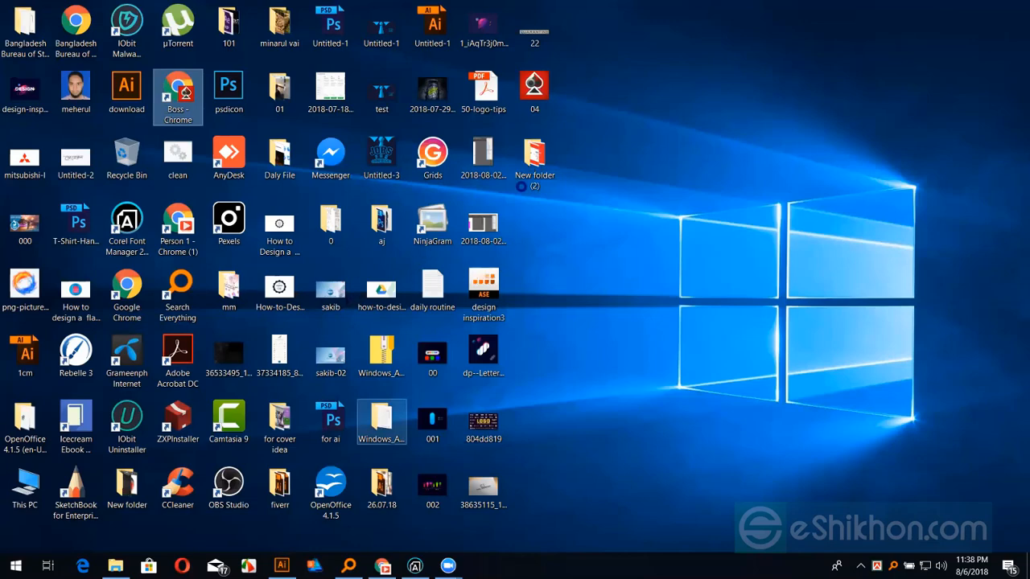
# Preview the exported Untitled-6-02 and Untitled-6-01 JPEGs in File Explorer, then return to Illustrator
pyautogui.press('super+e')
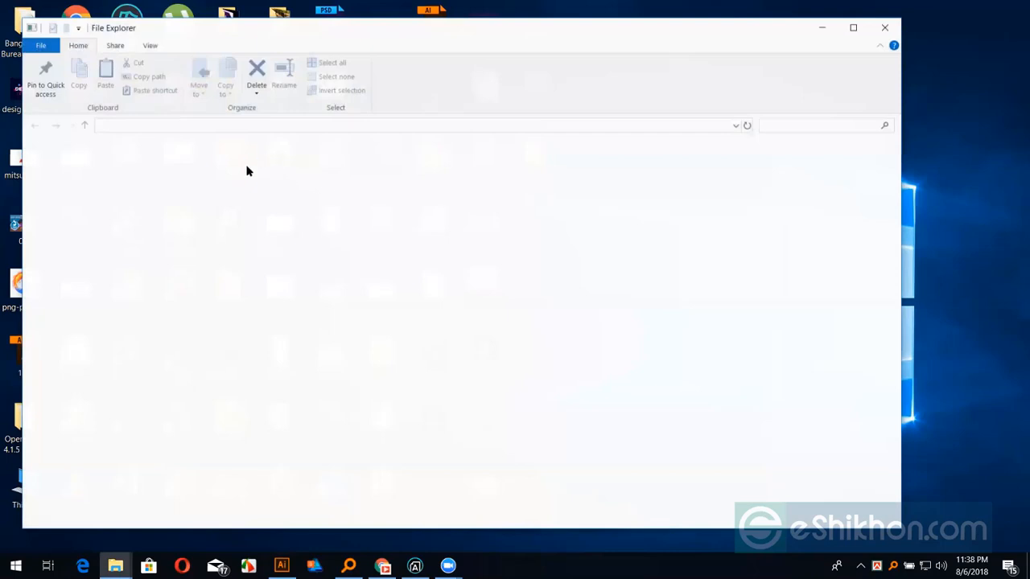
pyautogui.click(321, 170)
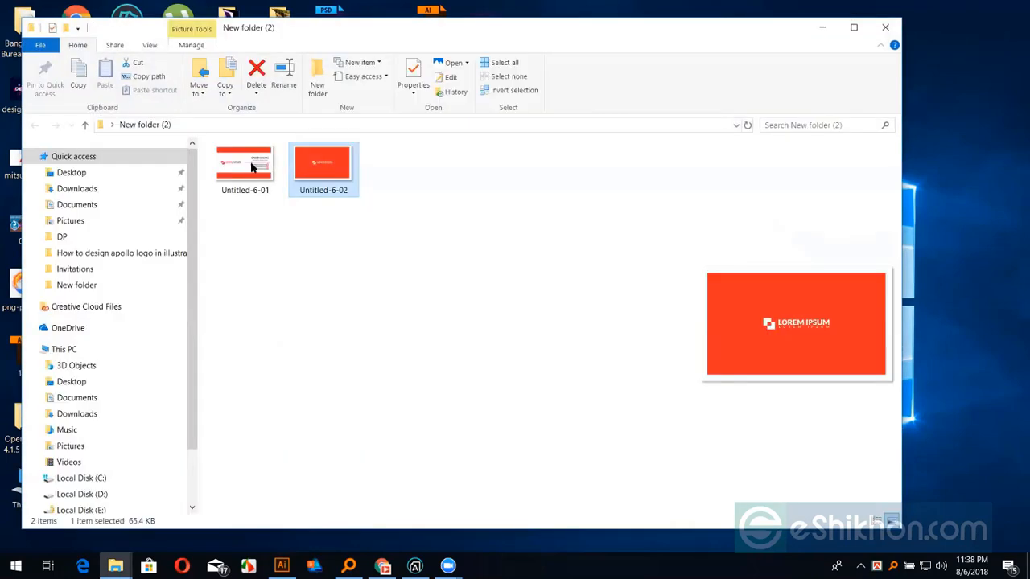
pyautogui.click(256, 165)
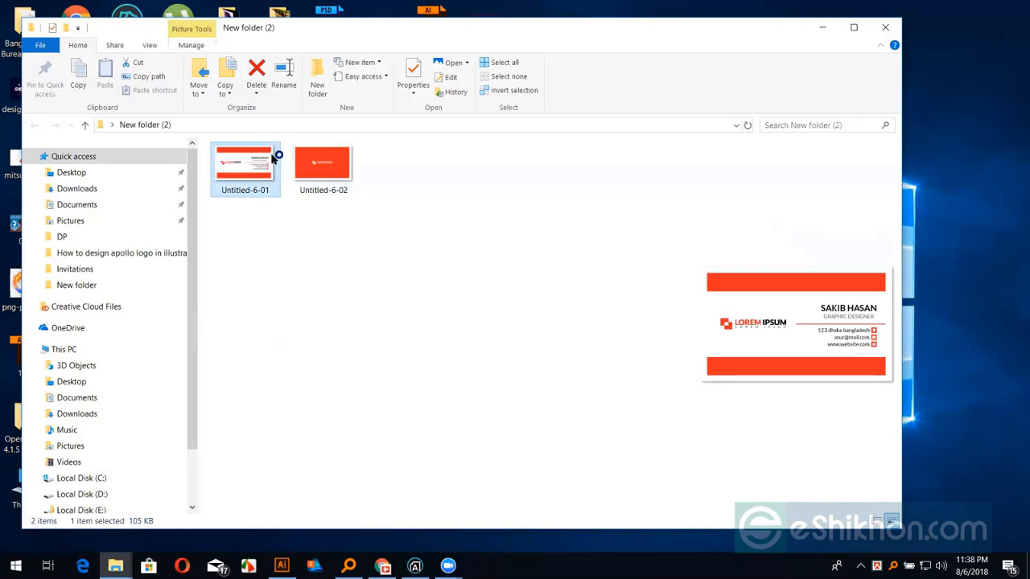
pyautogui.click(282, 566)
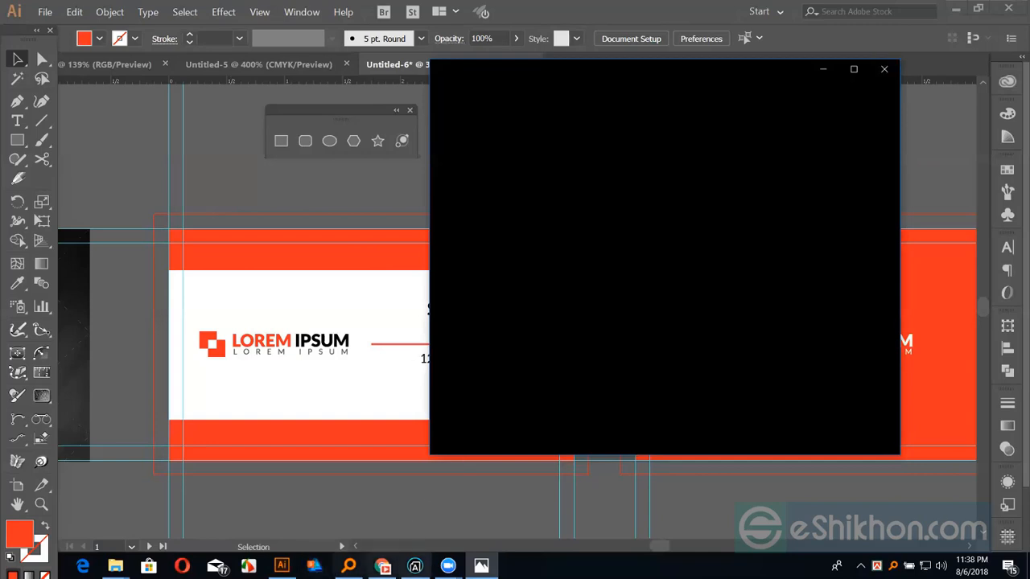
pyautogui.moveTo(383, 565)
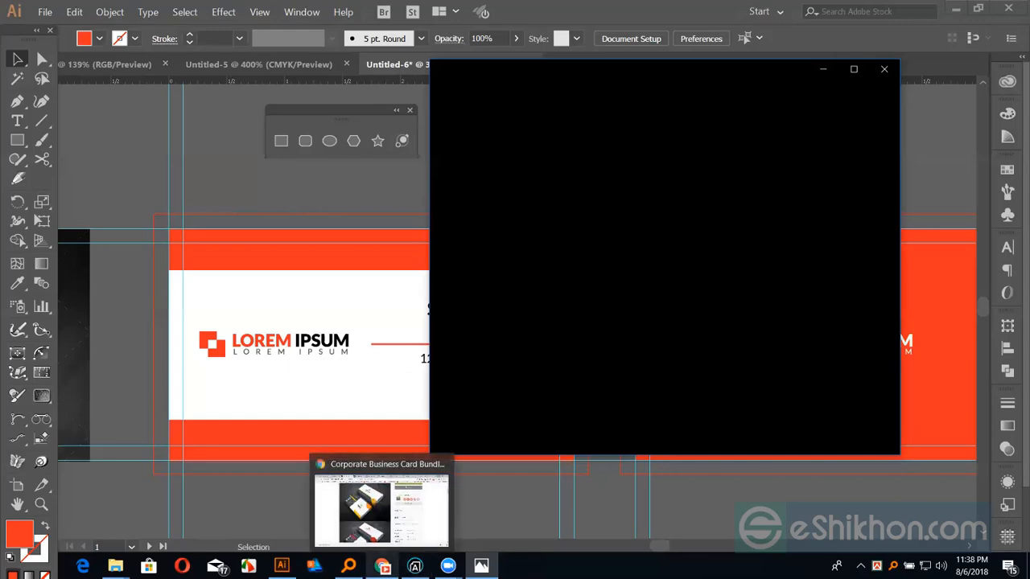
pyautogui.click(372, 509)
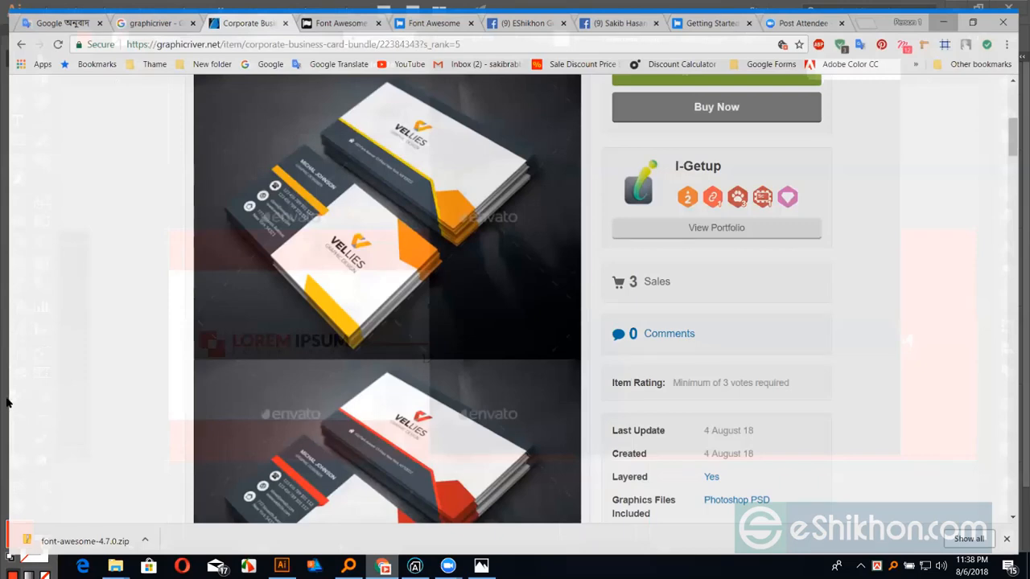
pyautogui.scroll(-2, 14, 386)
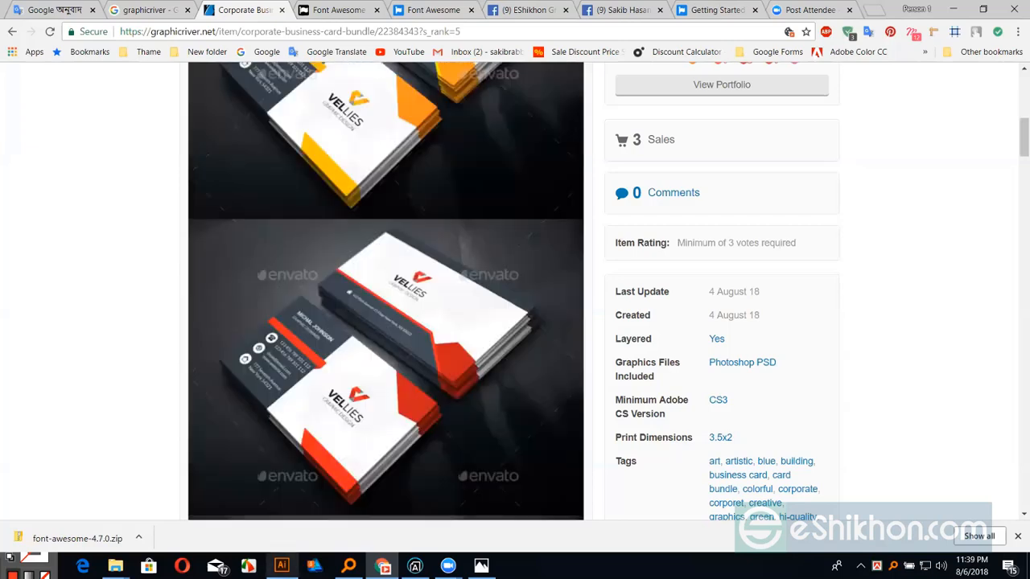
pyautogui.hotkey('alt', 'Tab')
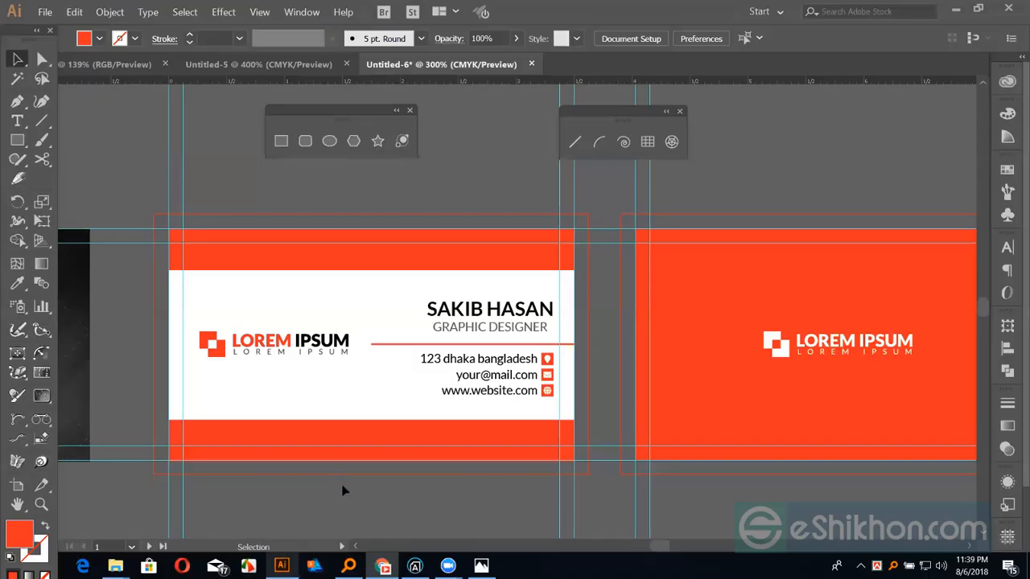